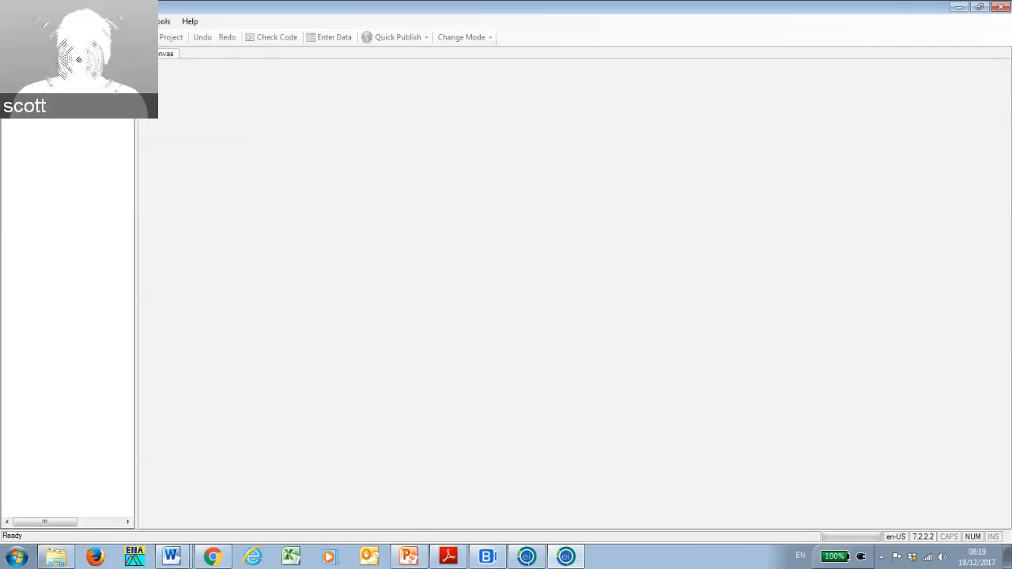
Start a new project and enter the project name "Data Entry Webinar Dec 19".
{"action": "left_click", "coordinate": [33, 37]}
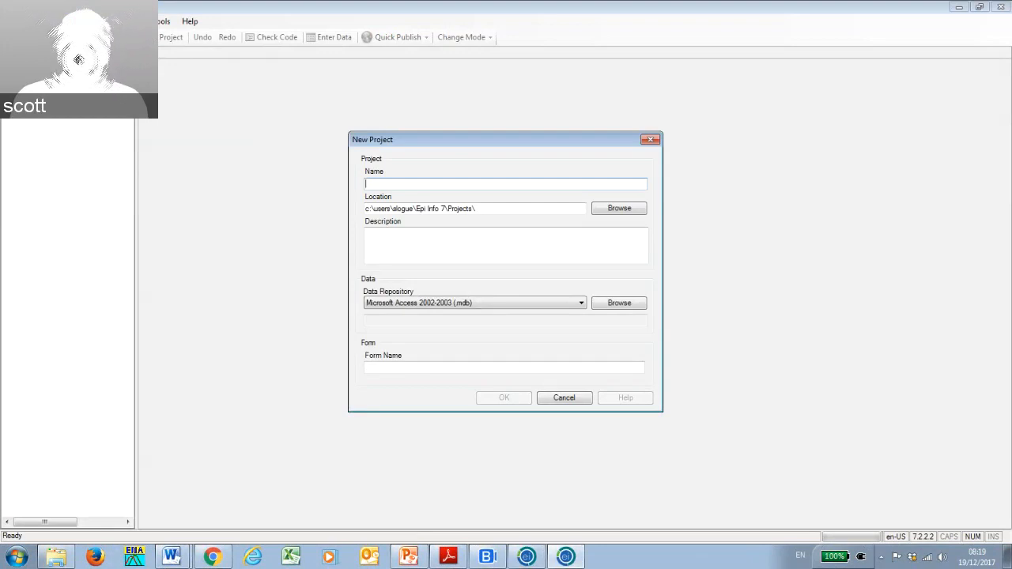
{"action": "type", "text": "Data "}
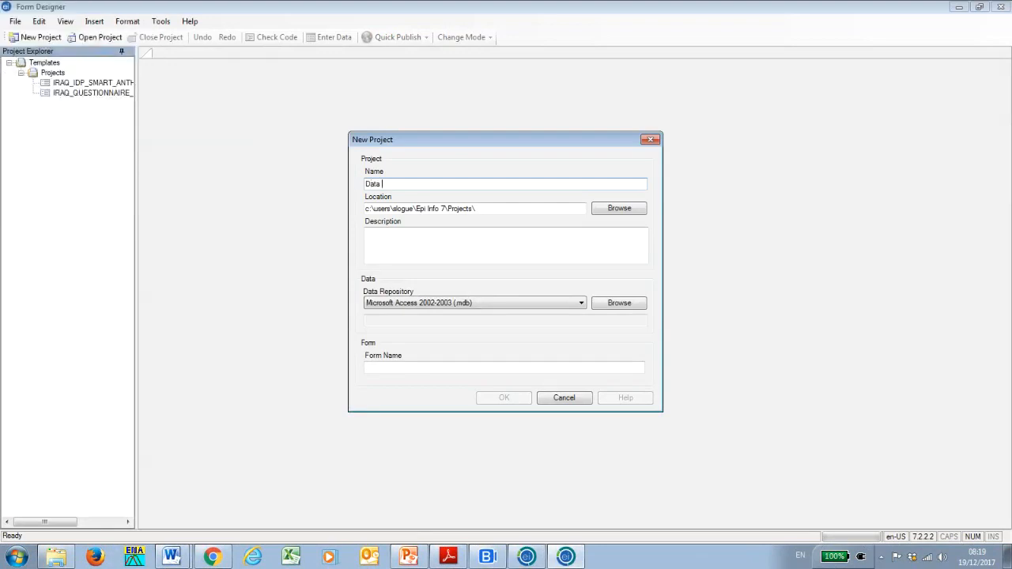
{"action": "type", "text": "Ent"}
{"action": "type", "text": "try Webinar Dec 19"}
{"action": "left_click", "coordinate": [391, 369]}
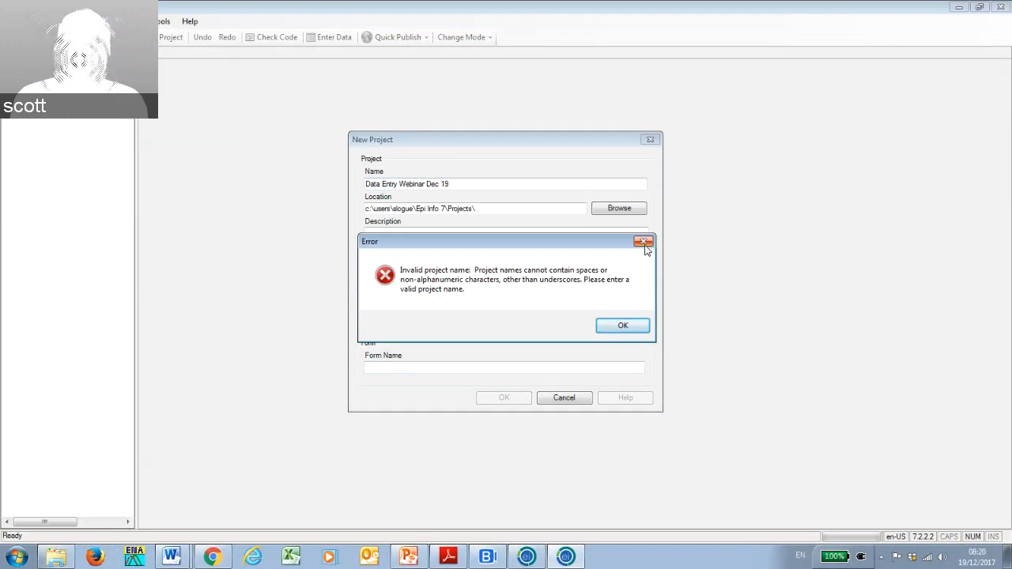
{"action": "left_click", "coordinate": [643, 243]}
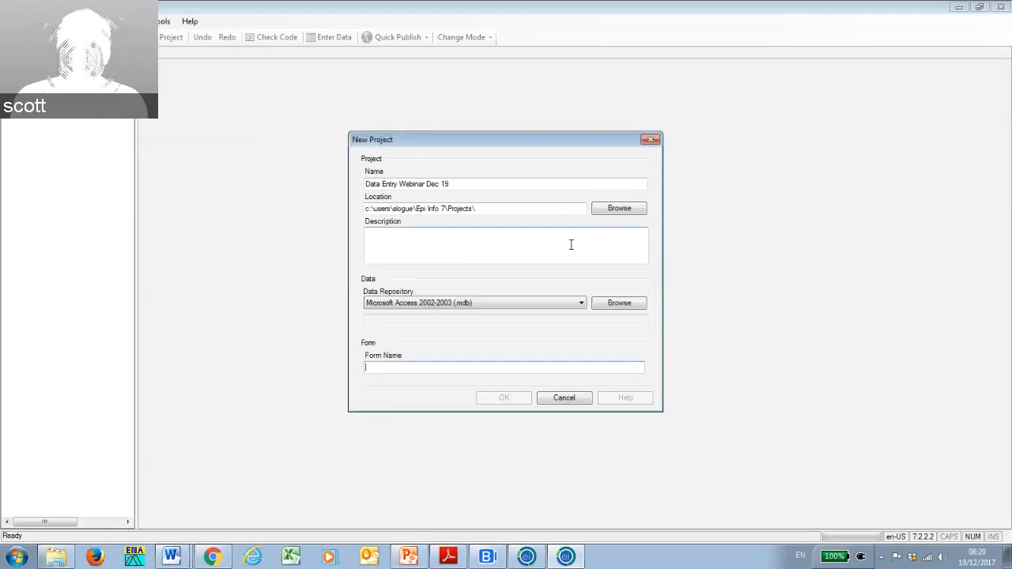
Replace the spaces in the project name with underscores so it reads "Data_Entry_Webinar_Dec_19".
{"action": "left_click", "coordinate": [383, 184]}
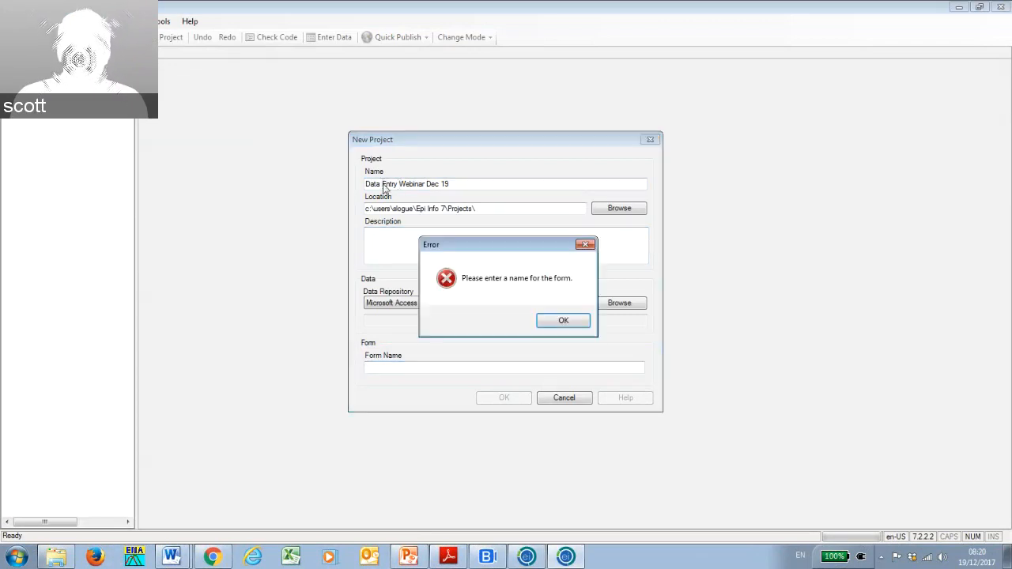
{"action": "left_click", "coordinate": [586, 243]}
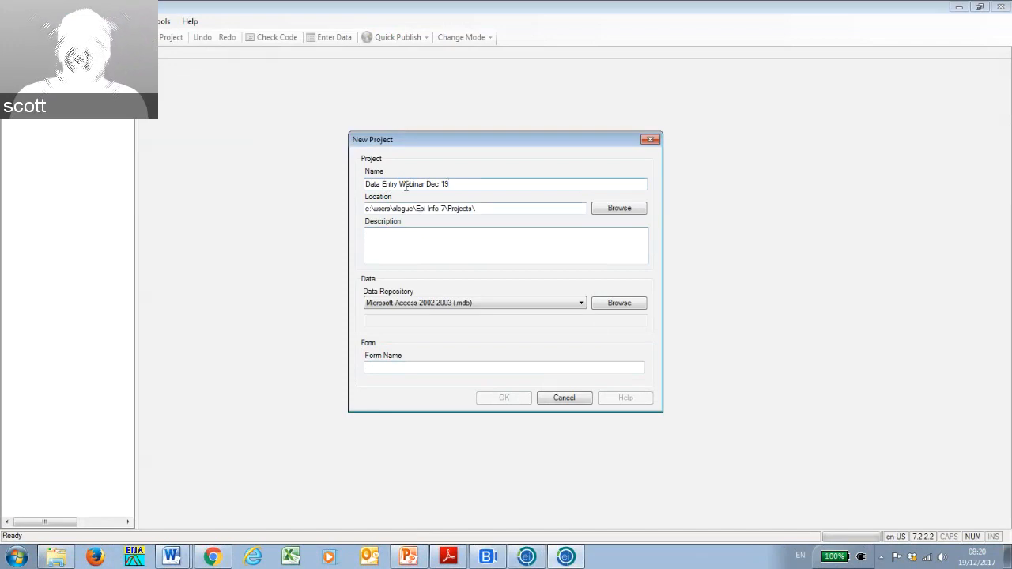
{"action": "left_click", "coordinate": [383, 183]}
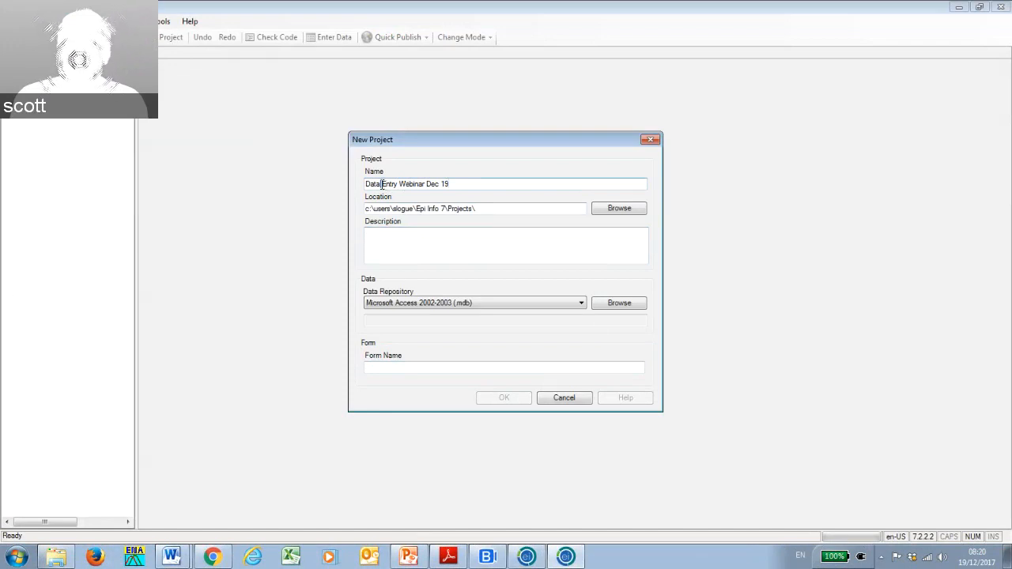
{"action": "key", "text": "BackSpace"}
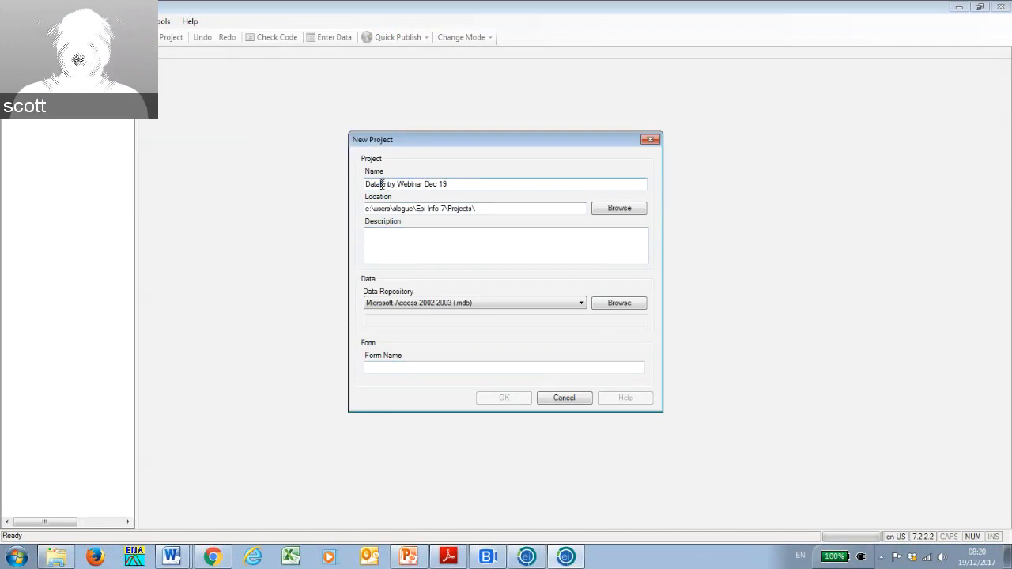
{"action": "type", "text": "_"}
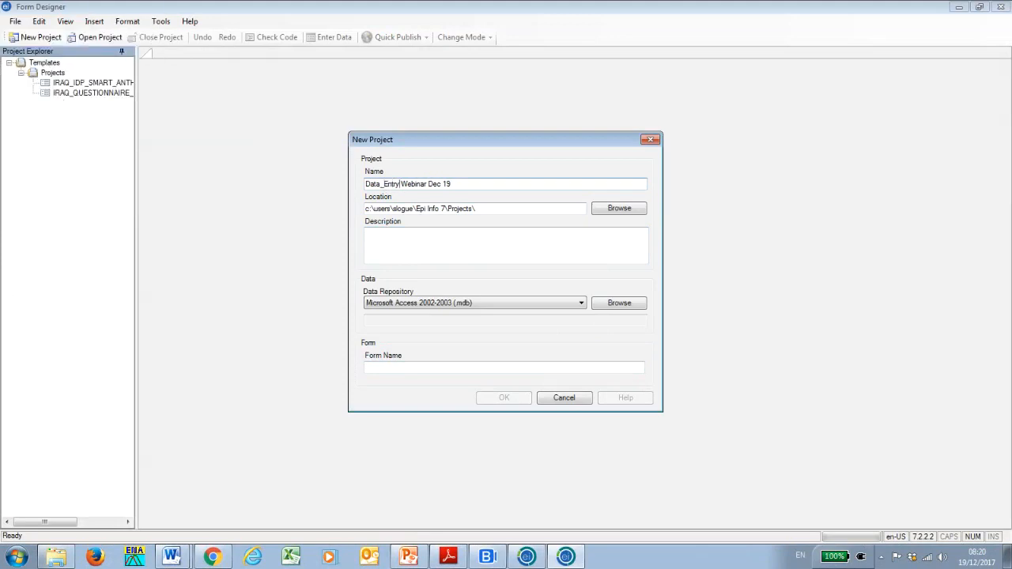
{"action": "key", "text": "BackSpace"}
{"action": "type", "text": "_"}
{"action": "key", "text": "BackSpace"}
{"action": "type", "text": "_"}
{"action": "key", "text": "BackSpace"}
{"action": "type", "text": "_"}
Name the form "ExampleQuestionnaireDec9" and create the project with the Microsoft Access 2002-2003 (.mdb) data repository.
{"action": "left_click", "coordinate": [413, 368]}
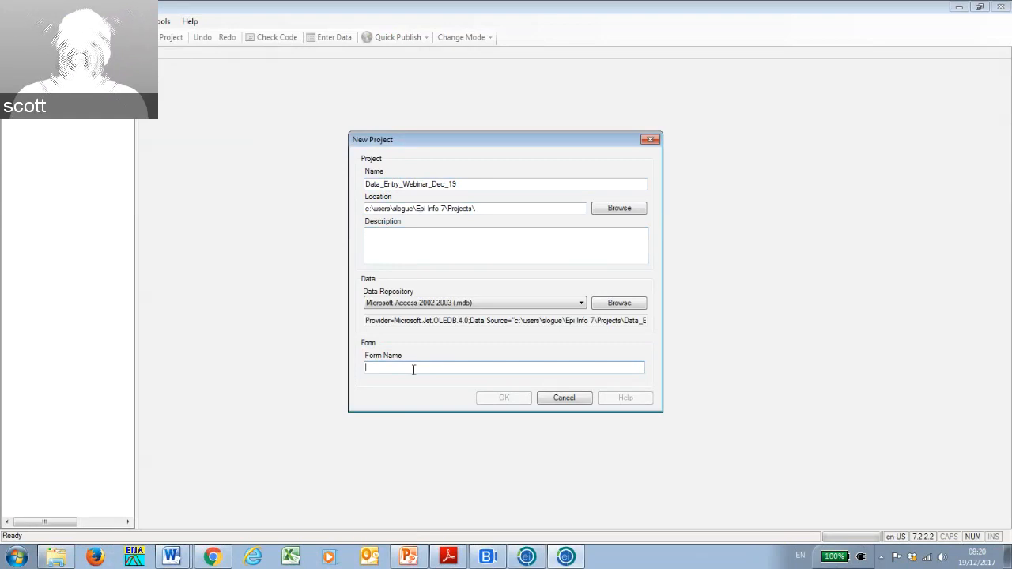
{"action": "type", "text": "E"}
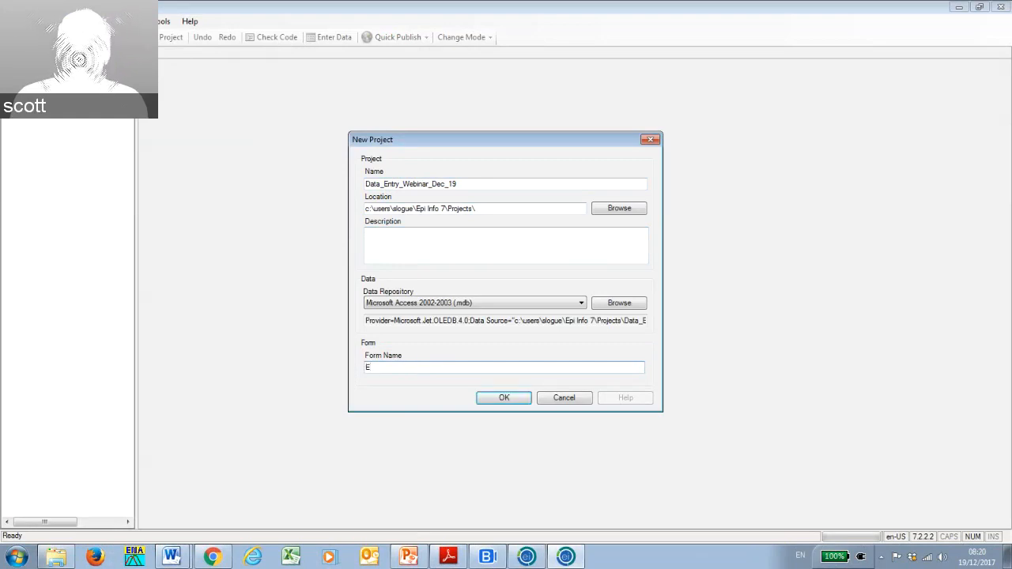
{"action": "type", "text": "xample"}
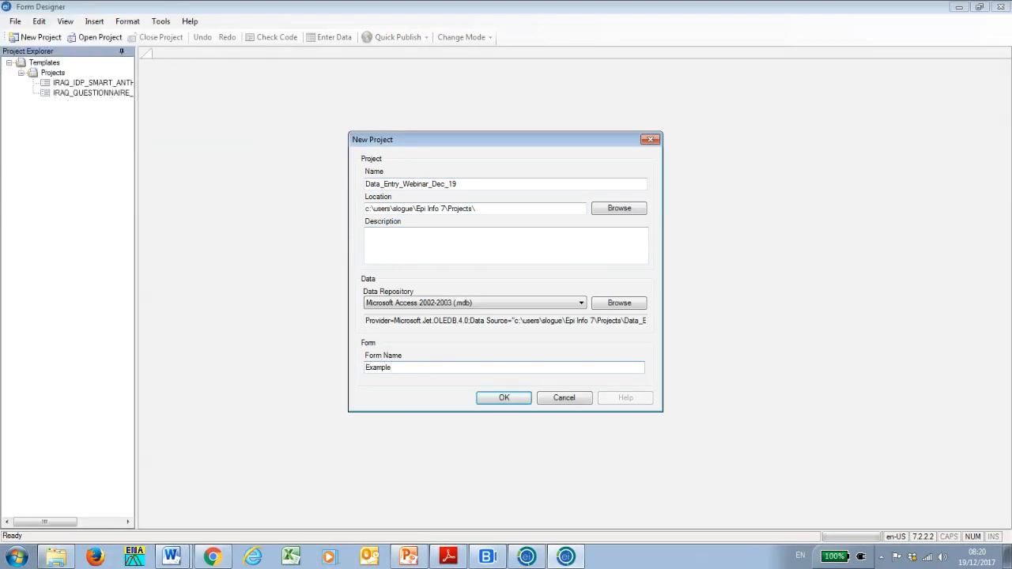
{"action": "type", "text": "Quest"}
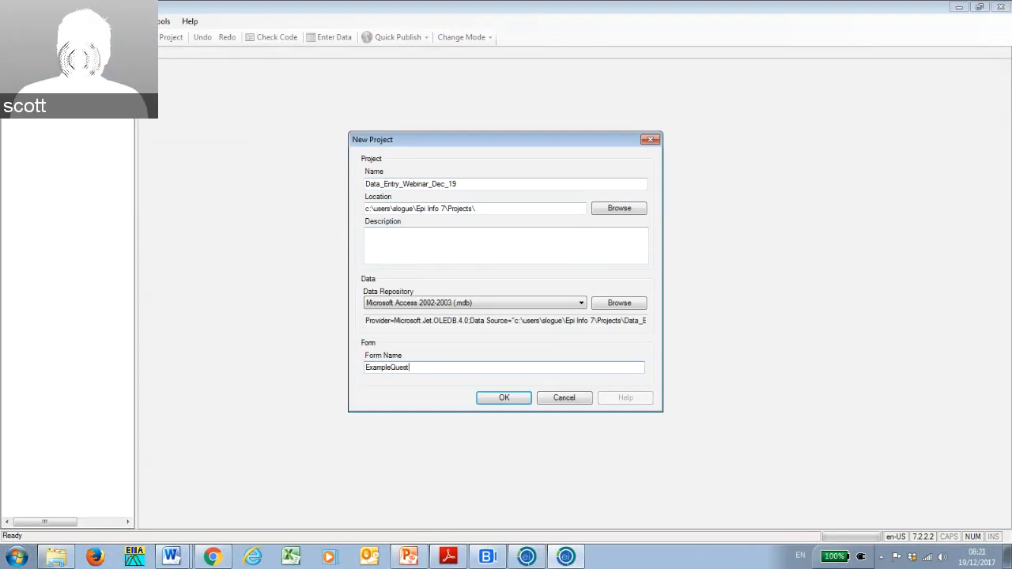
{"action": "type", "text": "ionnaire"}
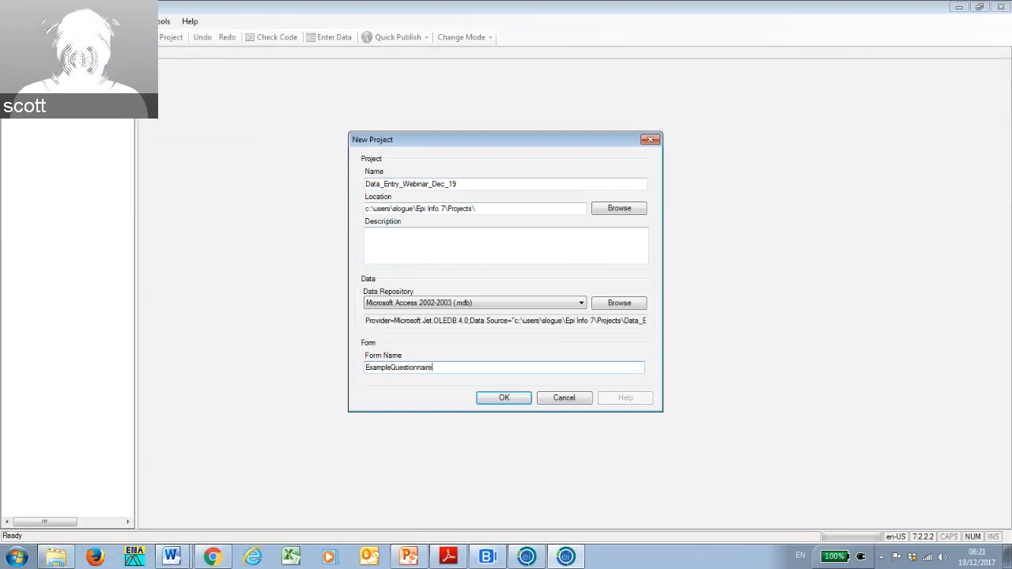
{"action": "type", "text": "Dec1"}
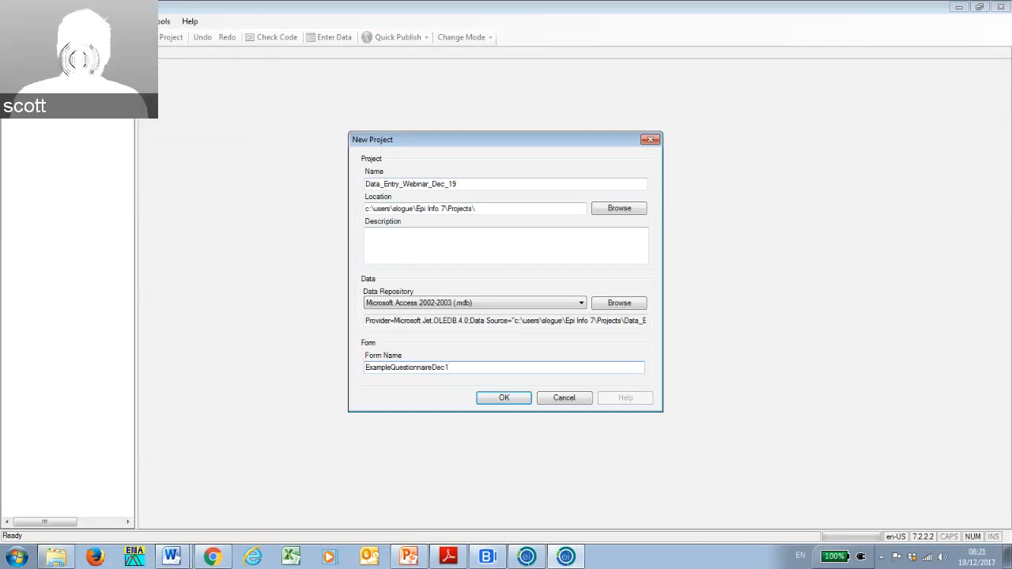
{"action": "key", "text": "BackSpace"}
{"action": "type", "text": "9"}
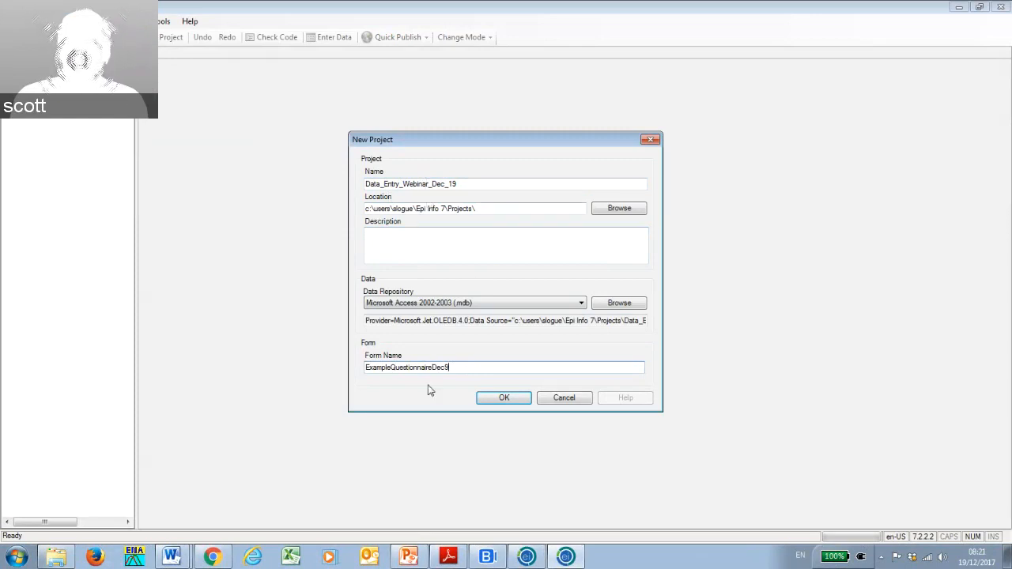
{"action": "left_click", "coordinate": [504, 399]}
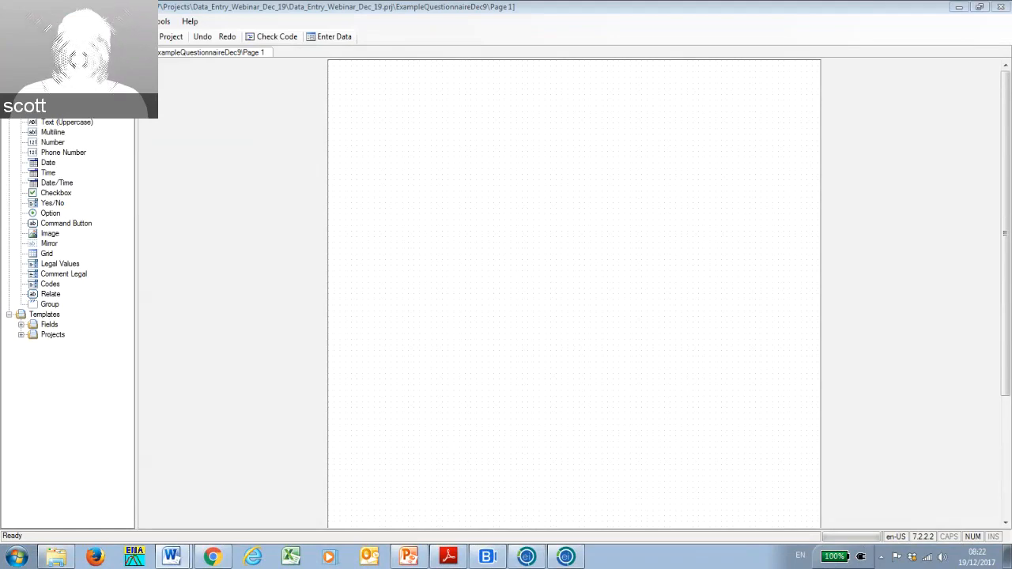
Switch to the Sample Questionnaire in Word and examine its title and Section A heading, then return to Form Designer.
{"action": "left_click_drag", "start_coordinate": [1011, 97], "coordinate": [423, 171]}
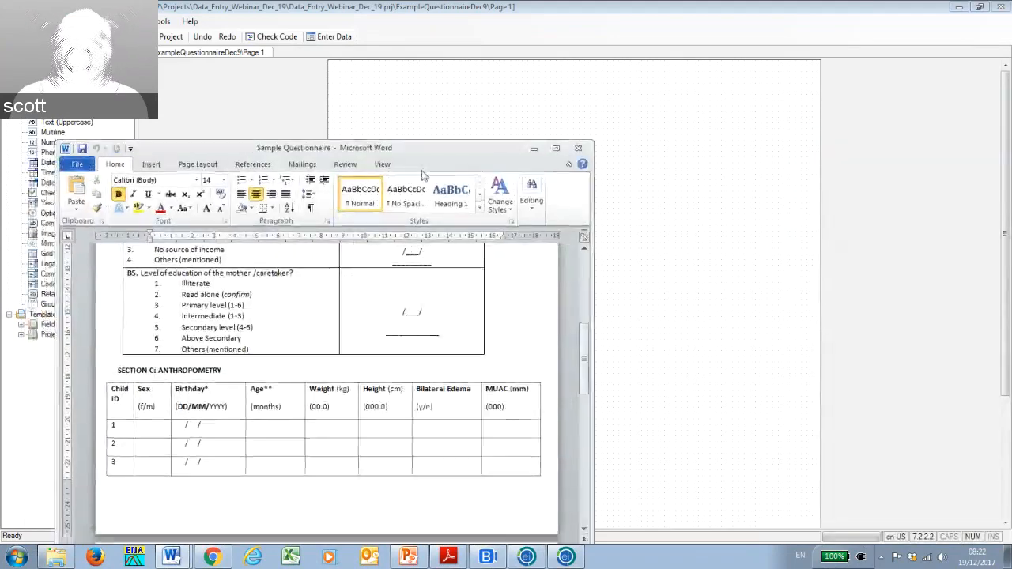
{"action": "left_click", "coordinate": [556, 150]}
{"action": "scroll", "coordinate": [691, 267], "scroll_direction": "up", "scroll_amount": 5}
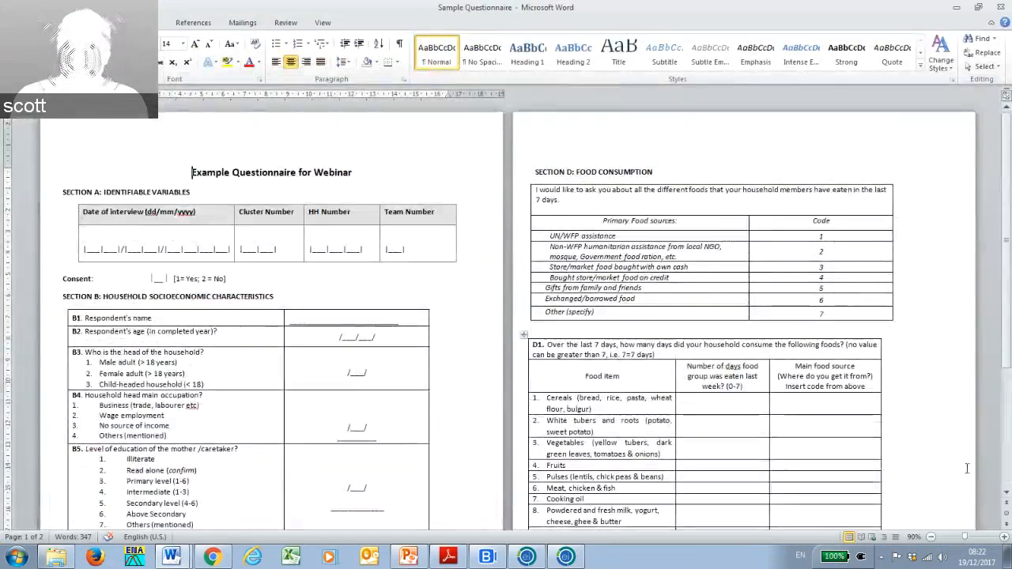
{"action": "scroll", "coordinate": [967, 469], "scroll_direction": "up", "scroll_amount": 1, "text": "ctrl"}
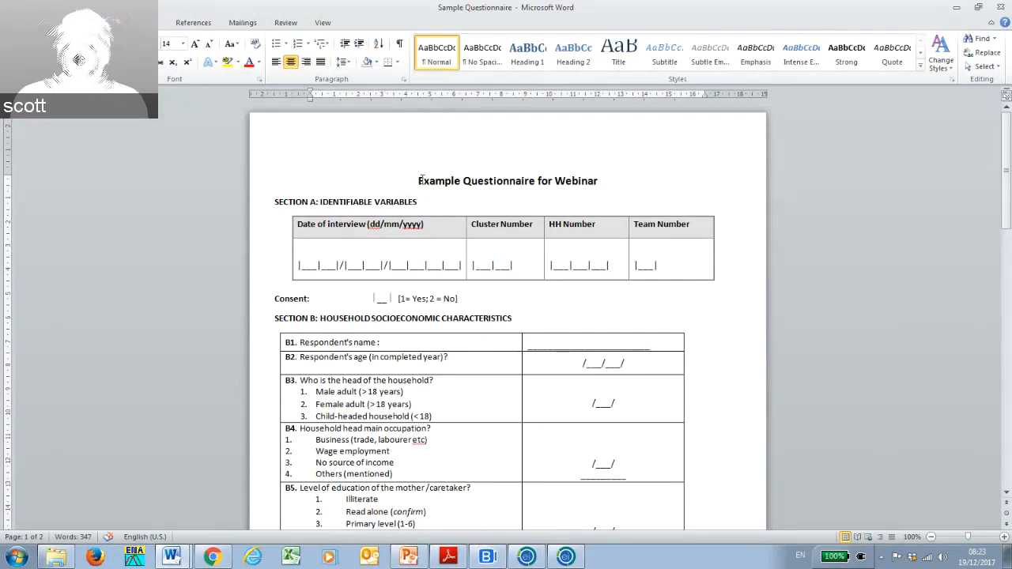
{"action": "left_click_drag", "start_coordinate": [420, 181], "coordinate": [619, 179]}
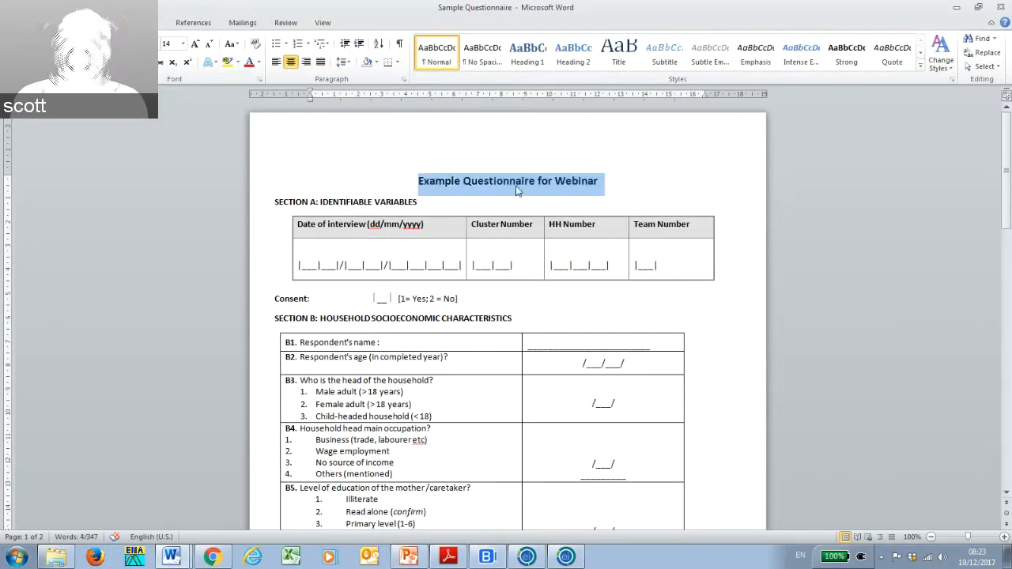
{"action": "left_click", "coordinate": [486, 189]}
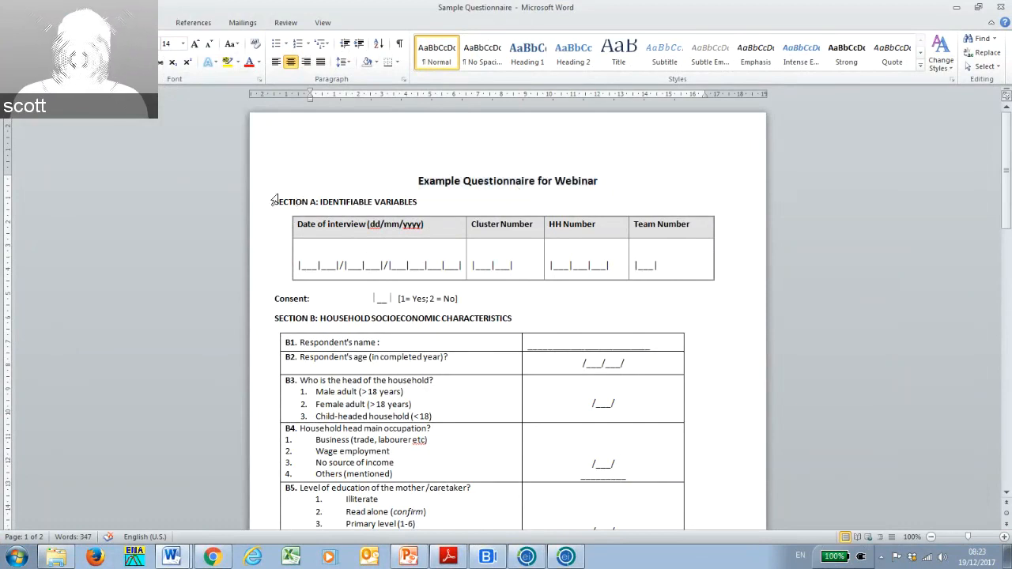
{"action": "left_click_drag", "start_coordinate": [277, 202], "coordinate": [422, 203]}
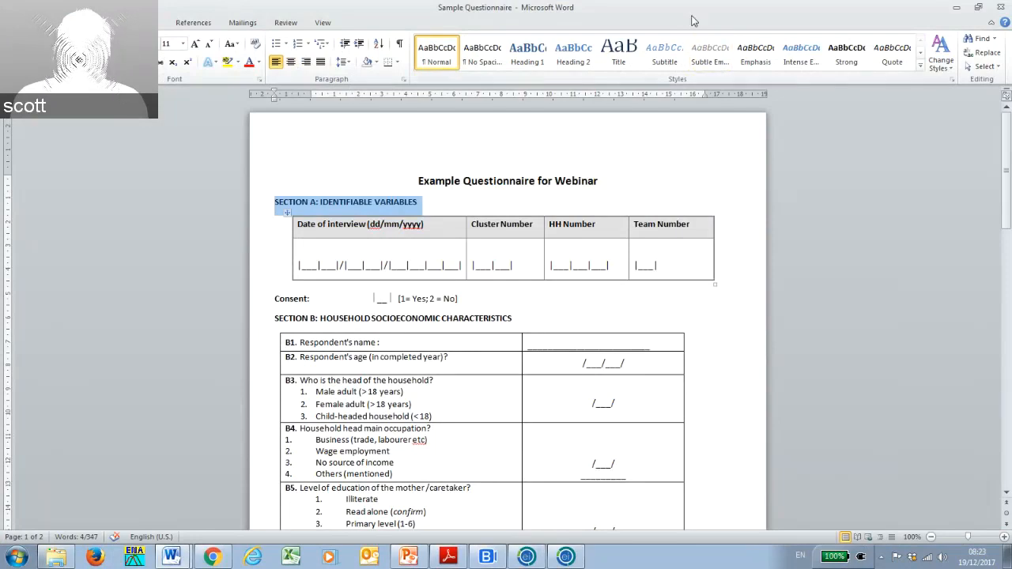
{"action": "left_click_drag", "start_coordinate": [692, 9], "coordinate": [1011, 32]}
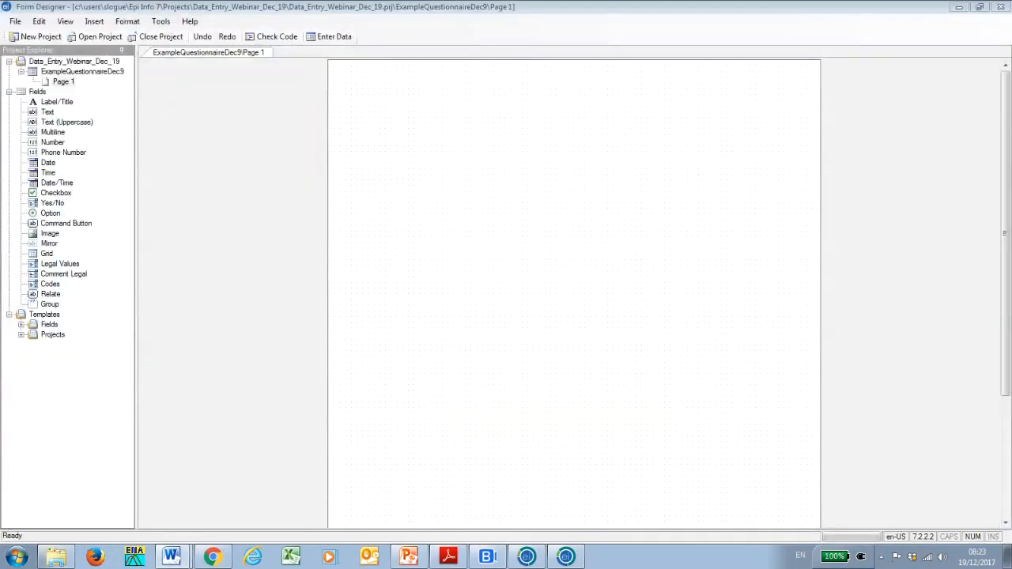
Add a Label/Title field to the page with the prompt "EXAMPLE QUESTIONNAIRE" and the field name EXAMPLEQUESTIONNAIRE.
{"action": "right_click", "coordinate": [443, 151]}
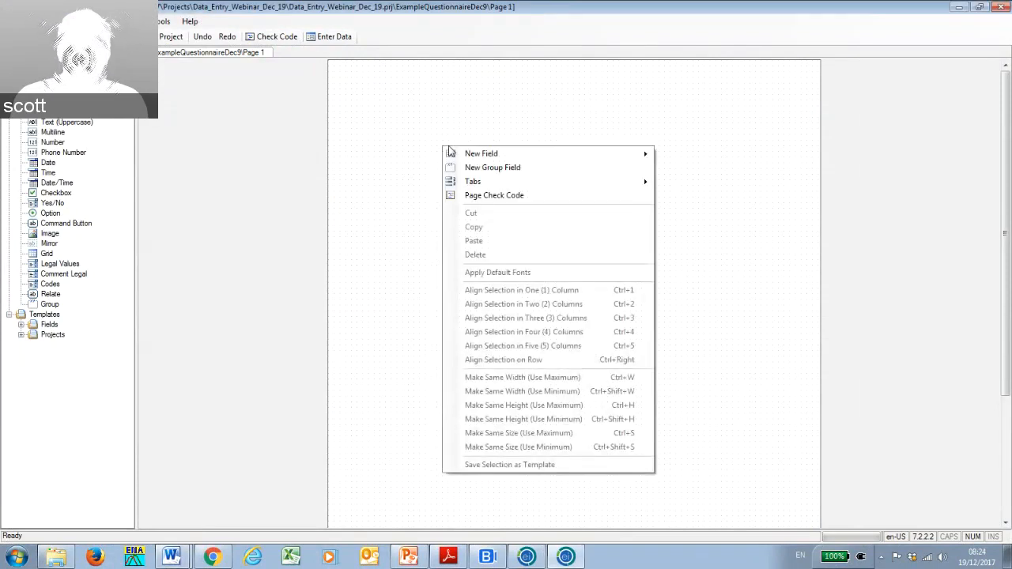
{"action": "left_click", "coordinate": [402, 139]}
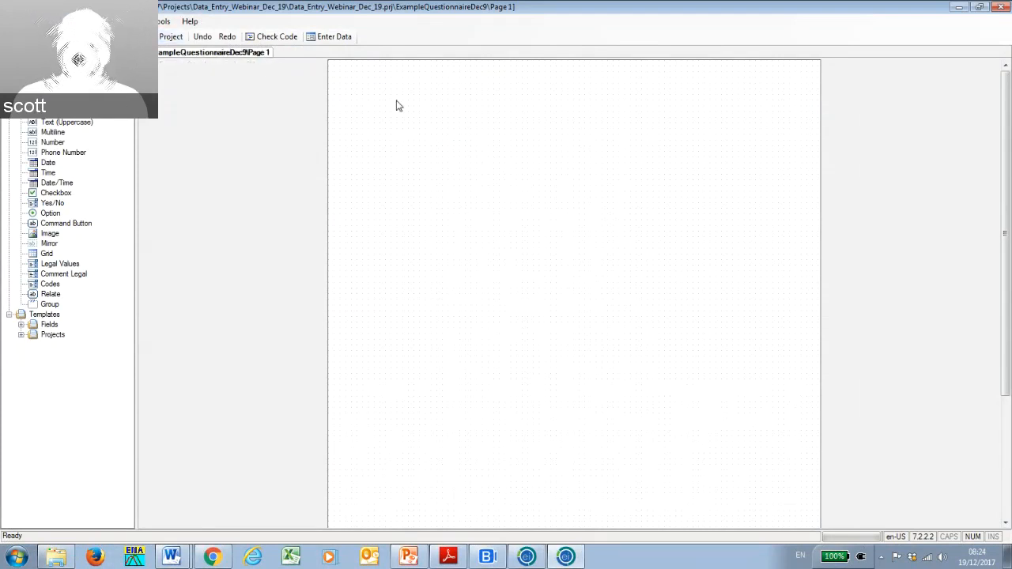
{"action": "right_click", "coordinate": [409, 155]}
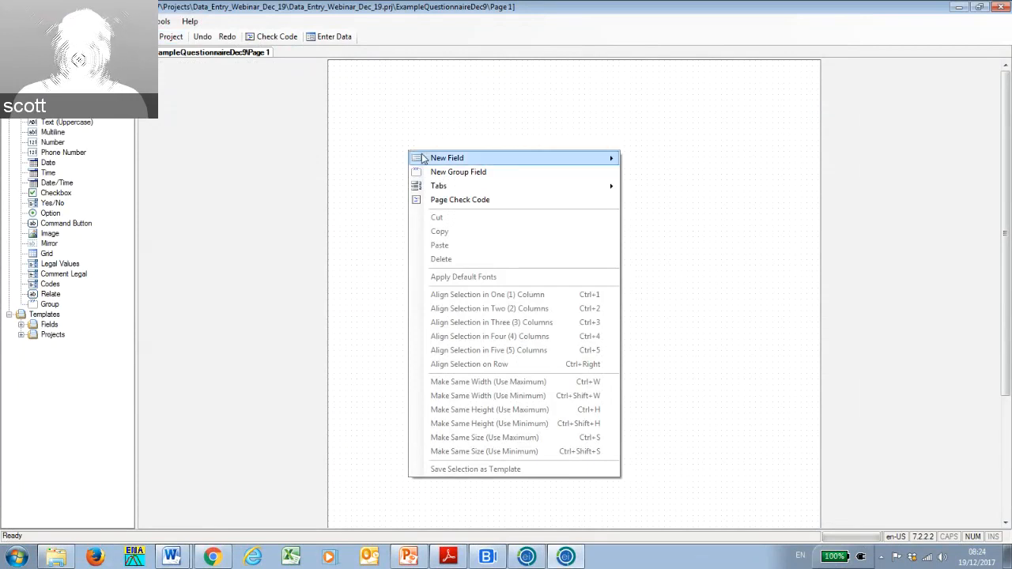
{"action": "mouse_move", "coordinate": [434, 160]}
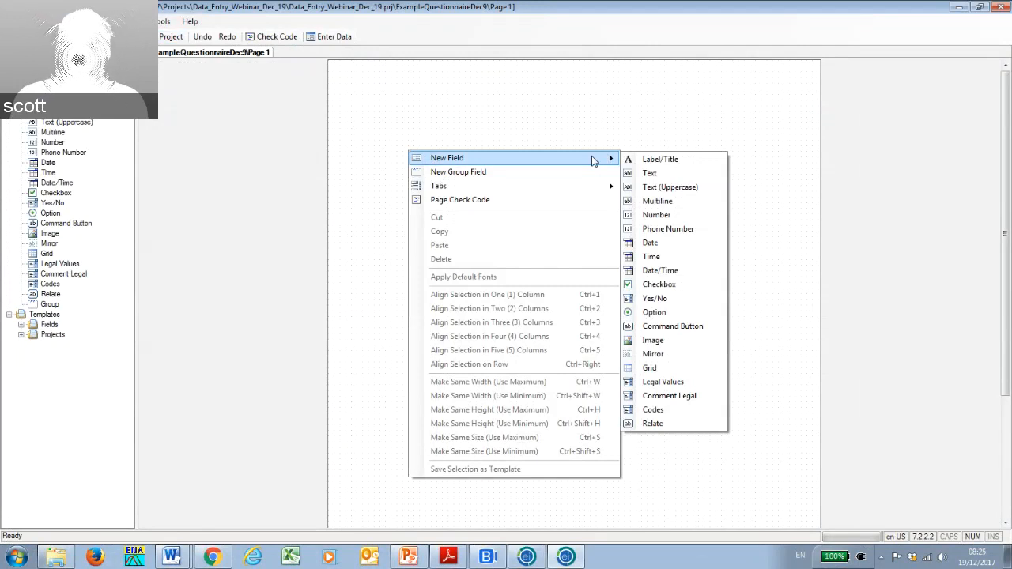
{"action": "left_click", "coordinate": [663, 162]}
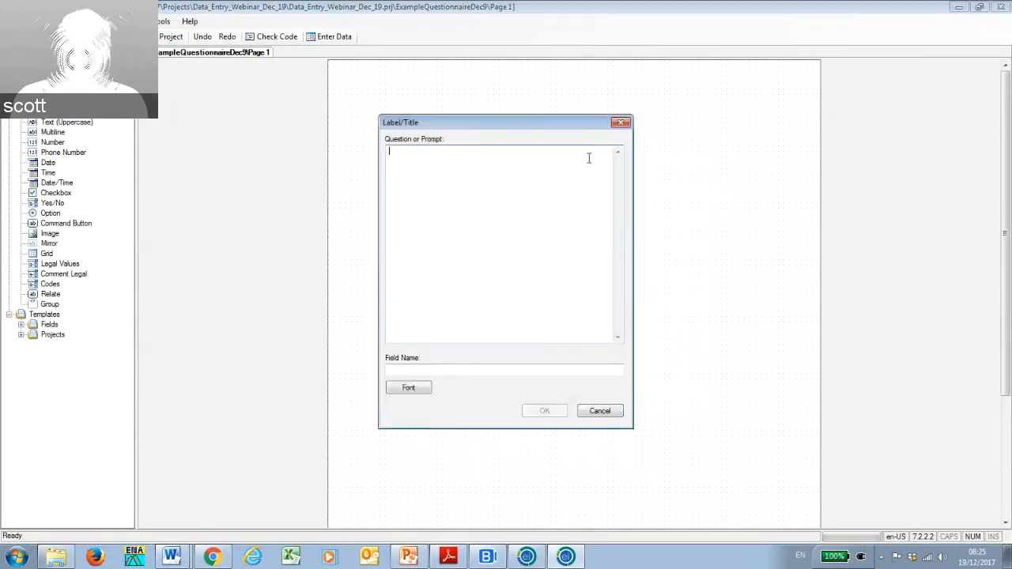
{"action": "left_click_drag", "start_coordinate": [528, 127], "coordinate": [541, 119]}
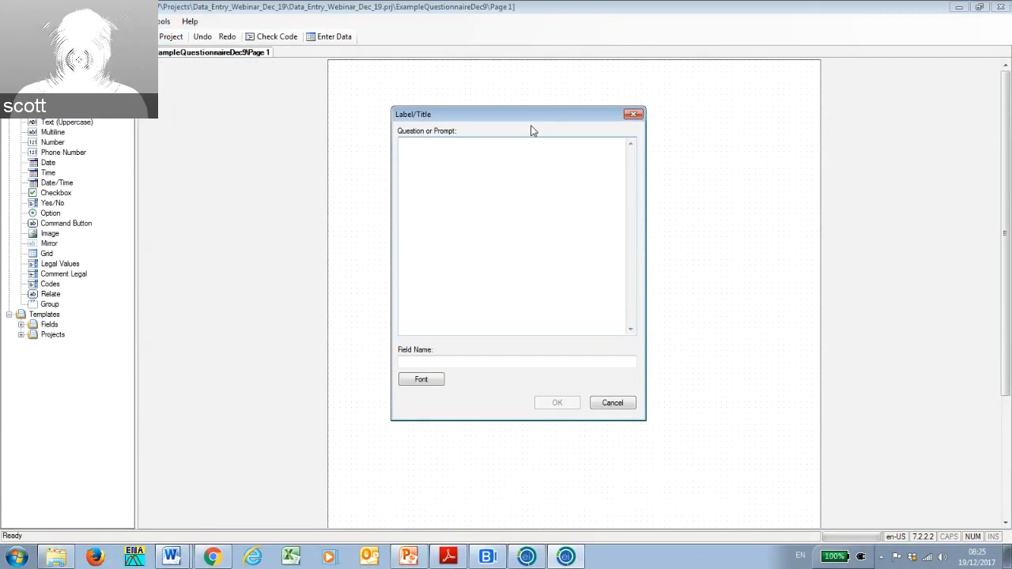
{"action": "type", "text": "EXAMPL"}
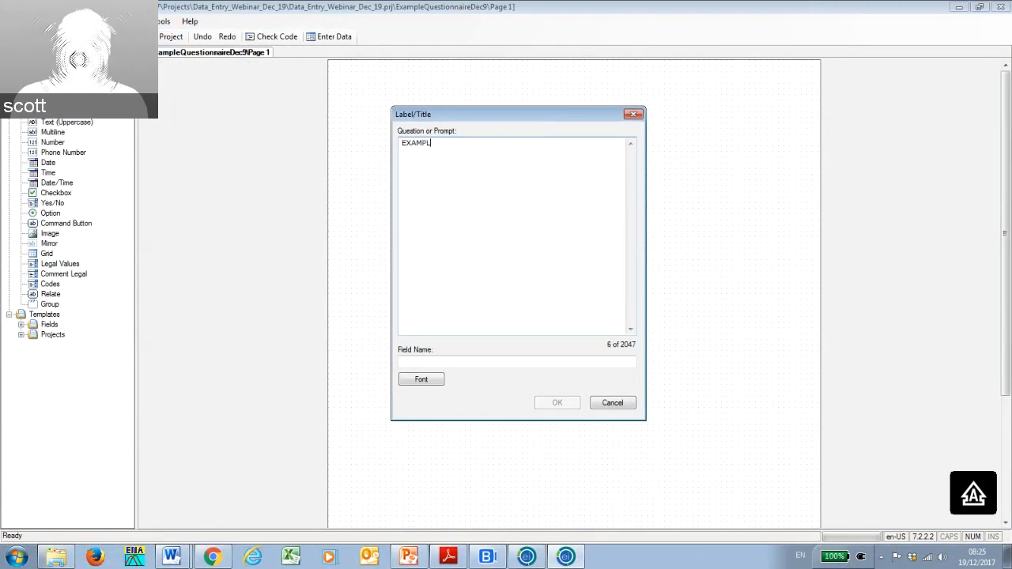
{"action": "type", "text": "E QUESTI"}
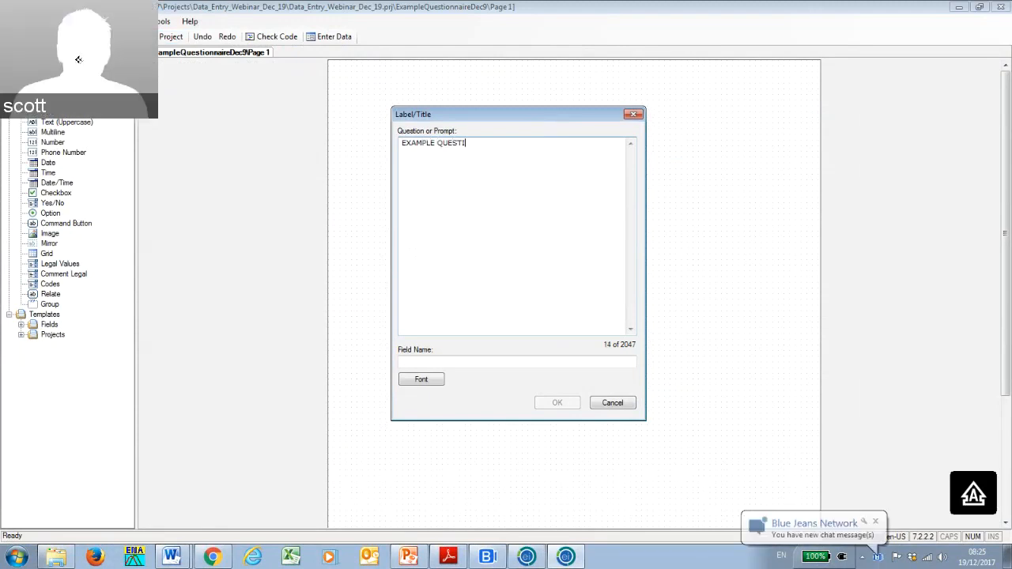
{"action": "type", "text": "ONNAIRE"}
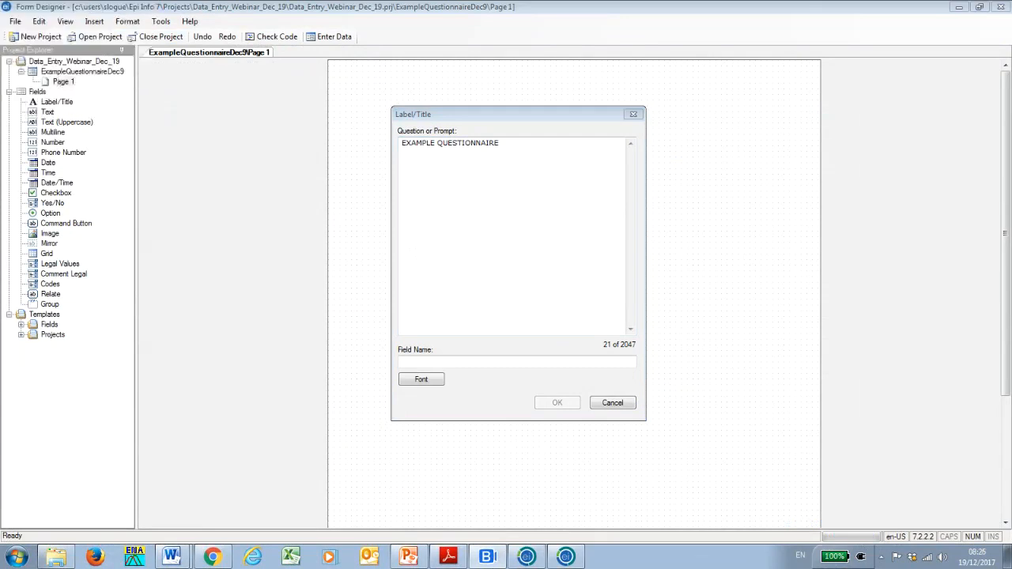
{"action": "left_click", "coordinate": [447, 231]}
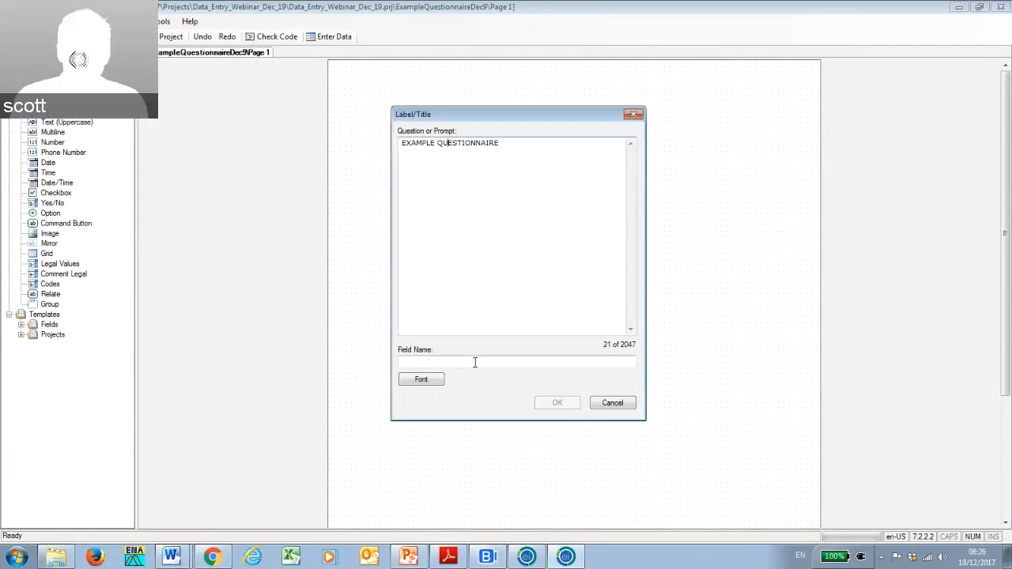
{"action": "left_click", "coordinate": [475, 363]}
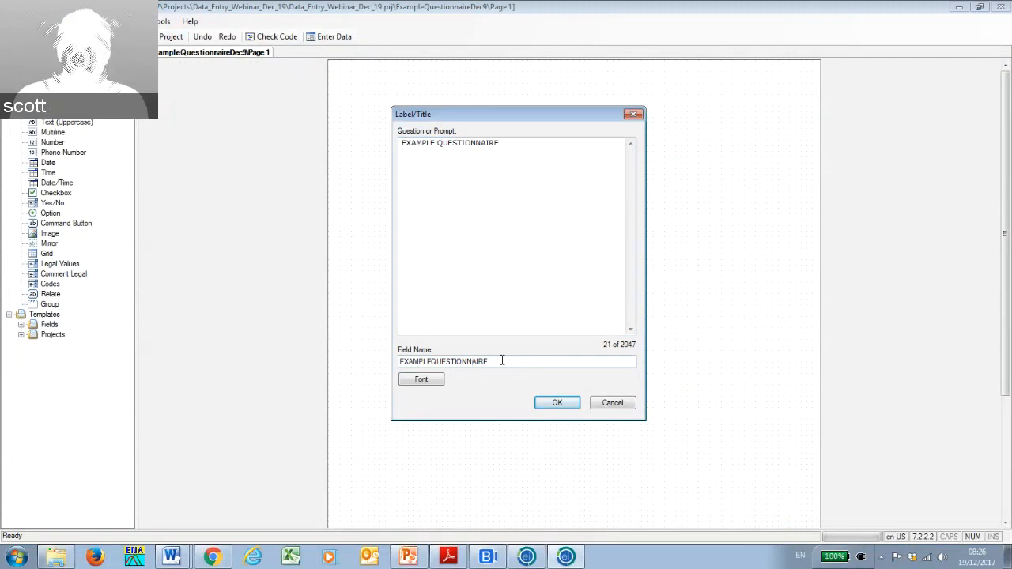
Make the title's font bold, create the label, and place it centred near the top edge of the form page.
{"action": "left_click", "coordinate": [425, 381]}
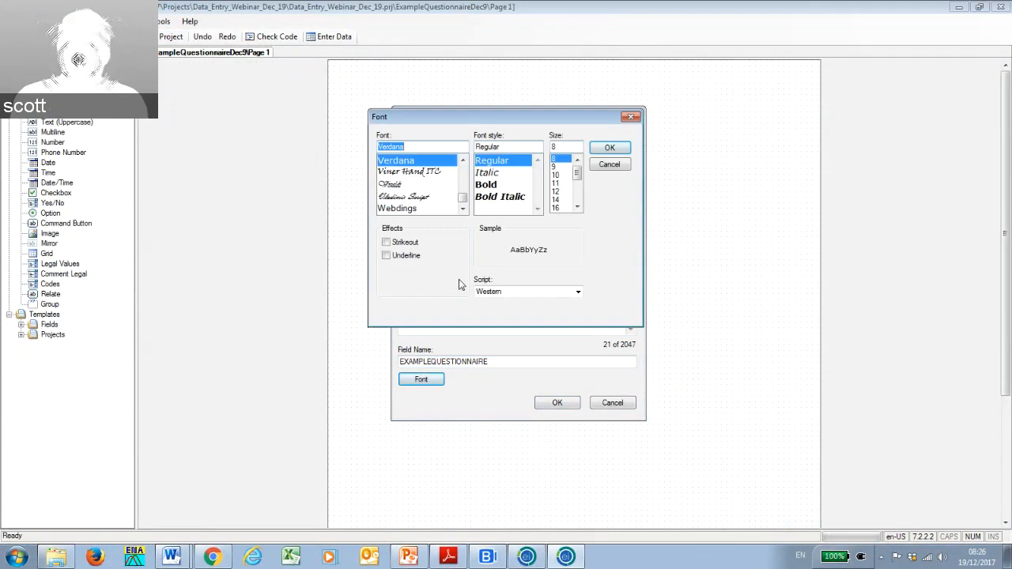
{"action": "left_click", "coordinate": [486, 186]}
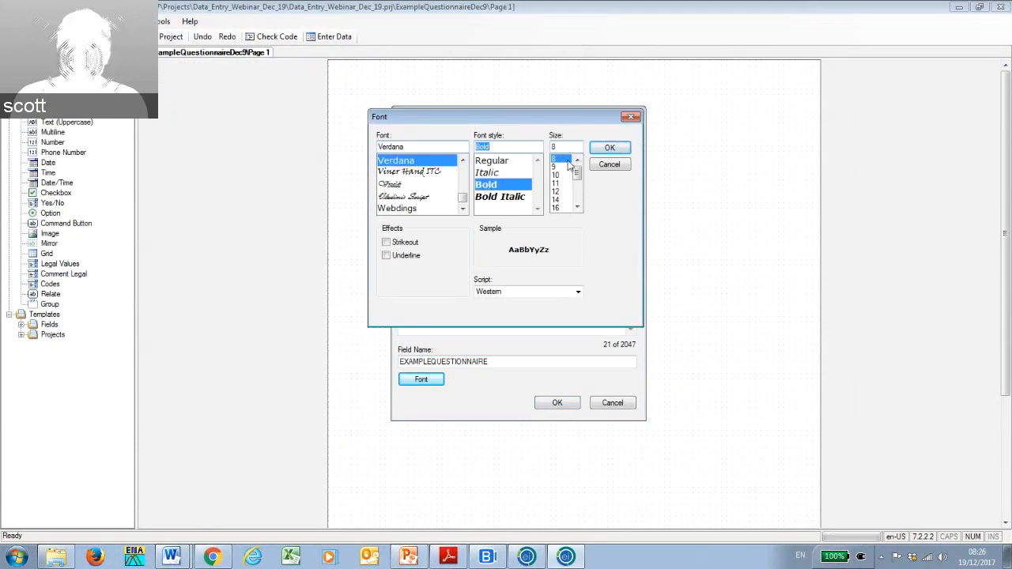
{"action": "left_click", "coordinate": [607, 150]}
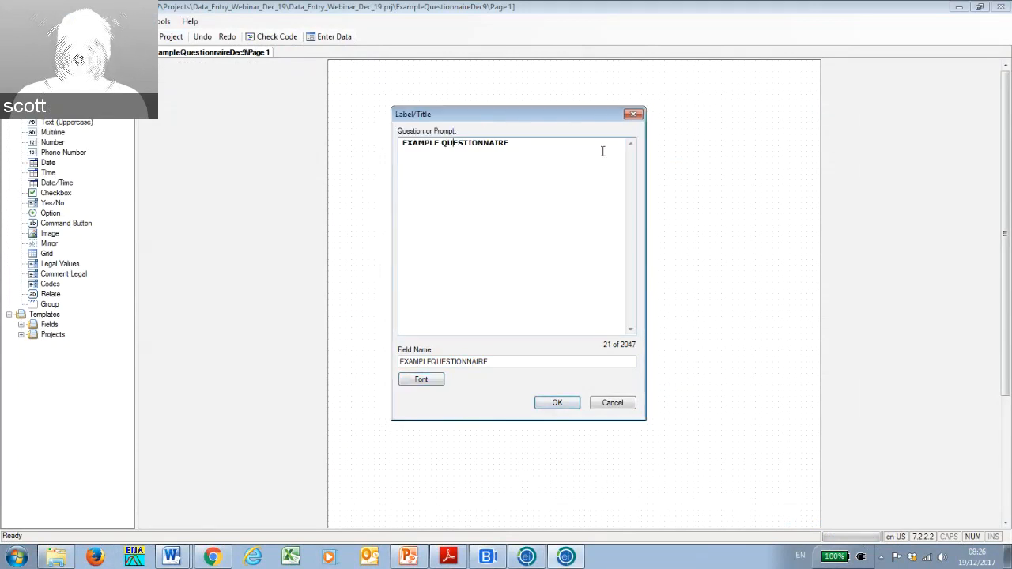
{"action": "left_click", "coordinate": [559, 404]}
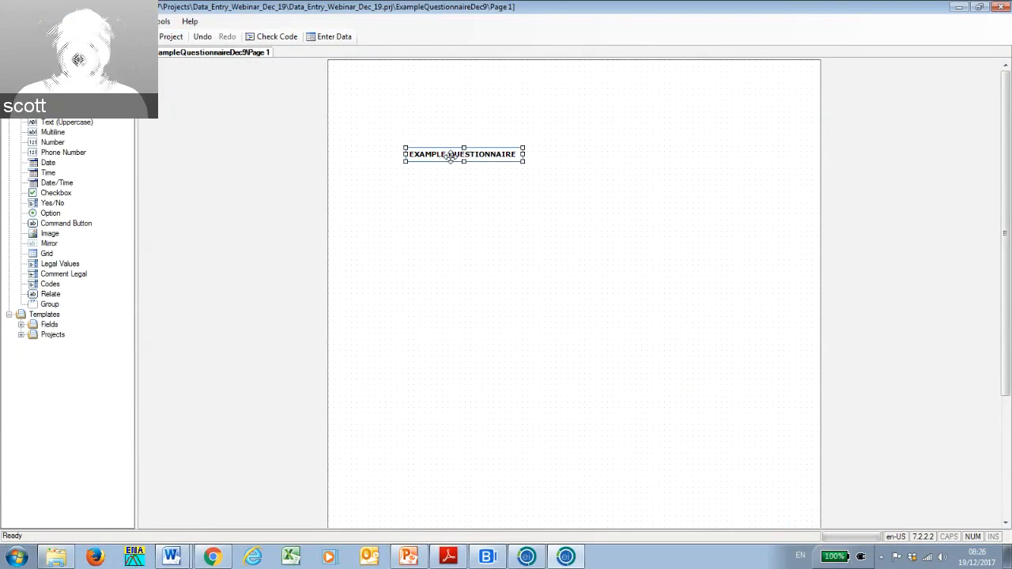
{"action": "left_click_drag", "start_coordinate": [450, 156], "coordinate": [561, 89]}
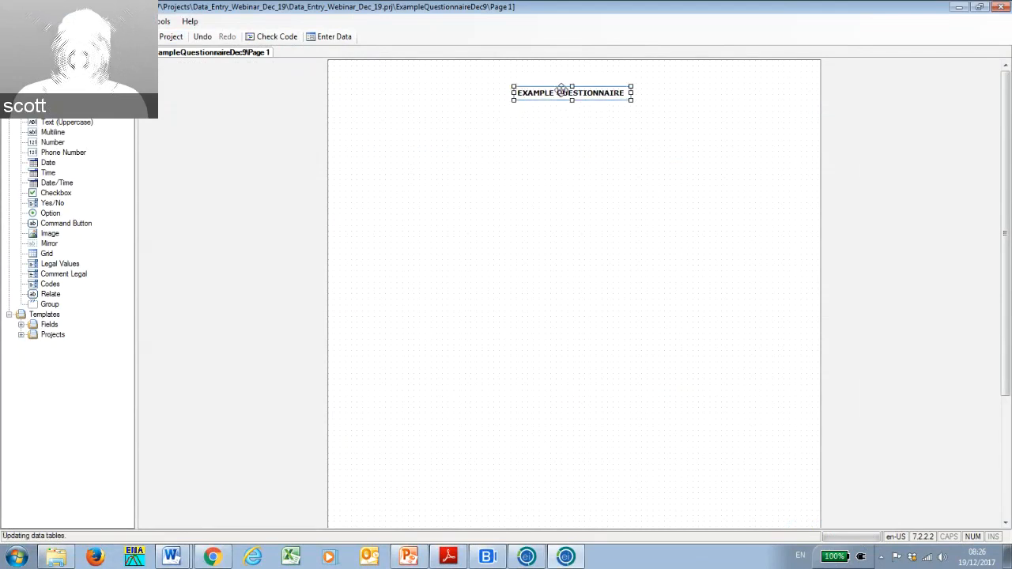
{"action": "left_click", "coordinate": [637, 118]}
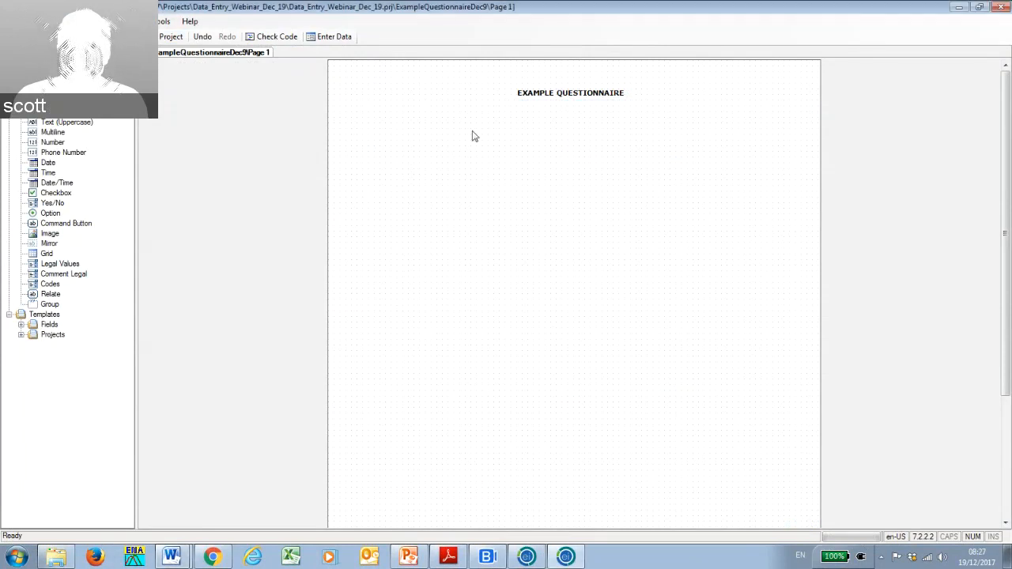
Add a second Label/Title field with the prompt "SECTION A: IDENTIFIABLE VARIABLES" and the field name SECTIONAIDENTIFIABLEVARIABLES.
{"action": "right_click", "coordinate": [390, 144]}
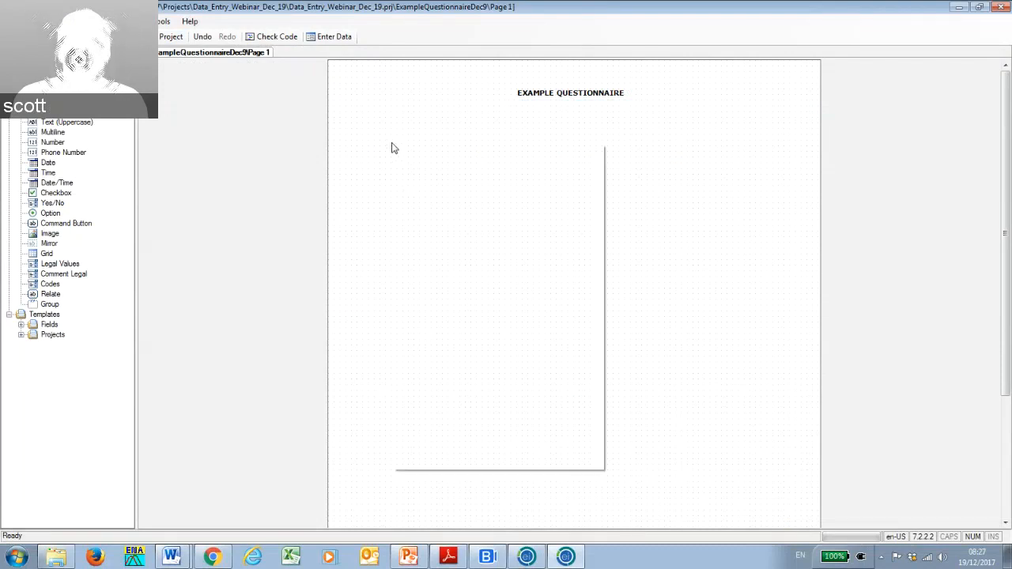
{"action": "mouse_move", "coordinate": [528, 156]}
{"action": "left_click", "coordinate": [673, 155]}
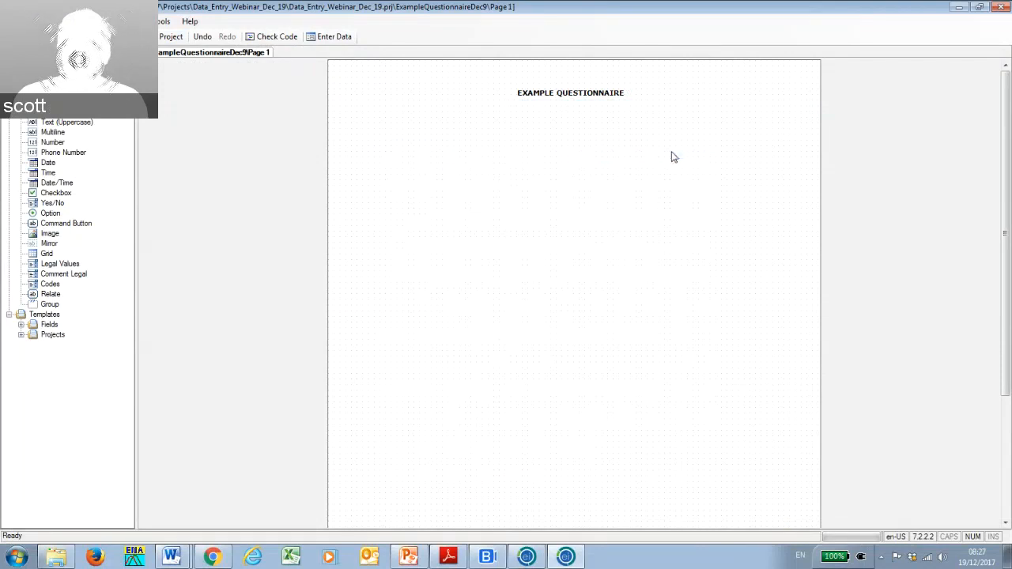
{"action": "type", "text": "He"}
{"action": "key", "text": "BackSpace"}
{"action": "key", "text": "BackSpace"}
{"action": "type", "text": "SECTION "}
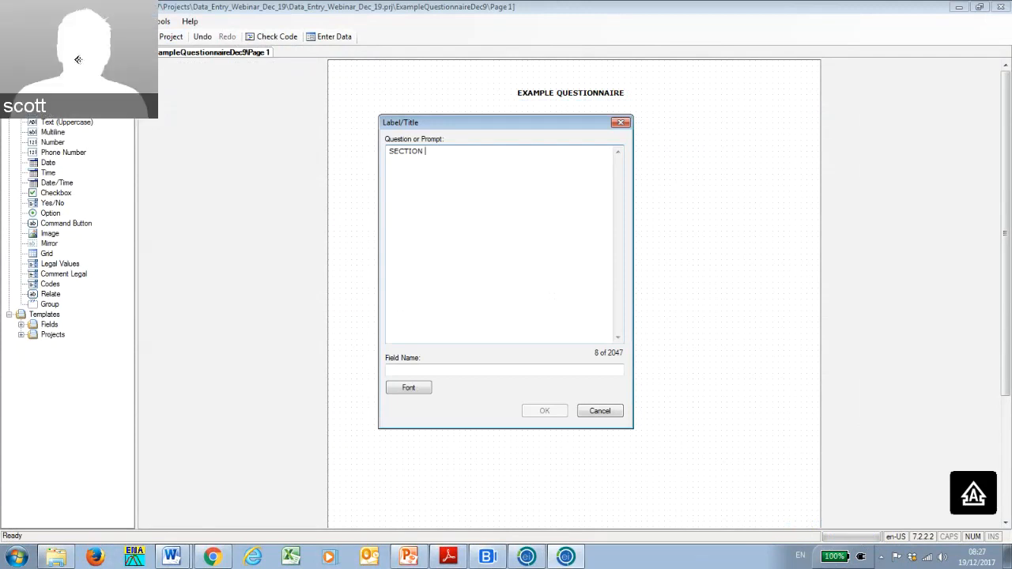
{"action": "type", "text": "A: IDENTIFI"}
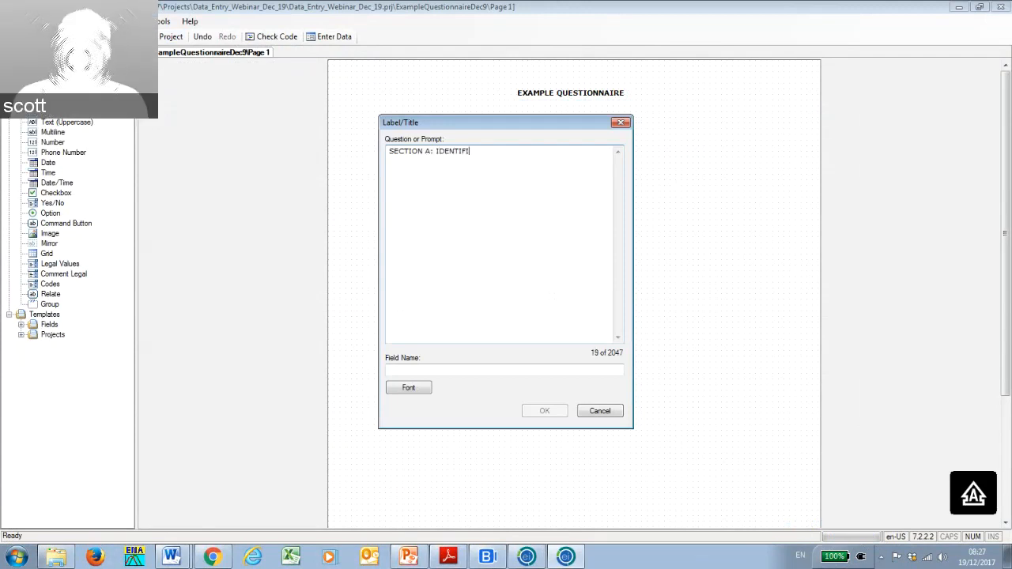
{"action": "type", "text": "ABLE VARIABLES"}
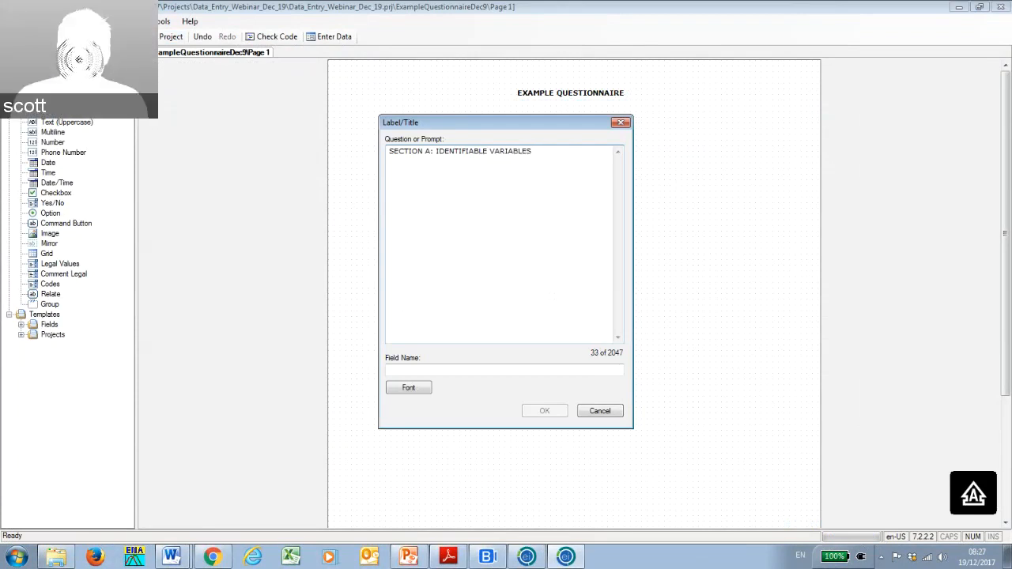
{"action": "left_click", "coordinate": [515, 370]}
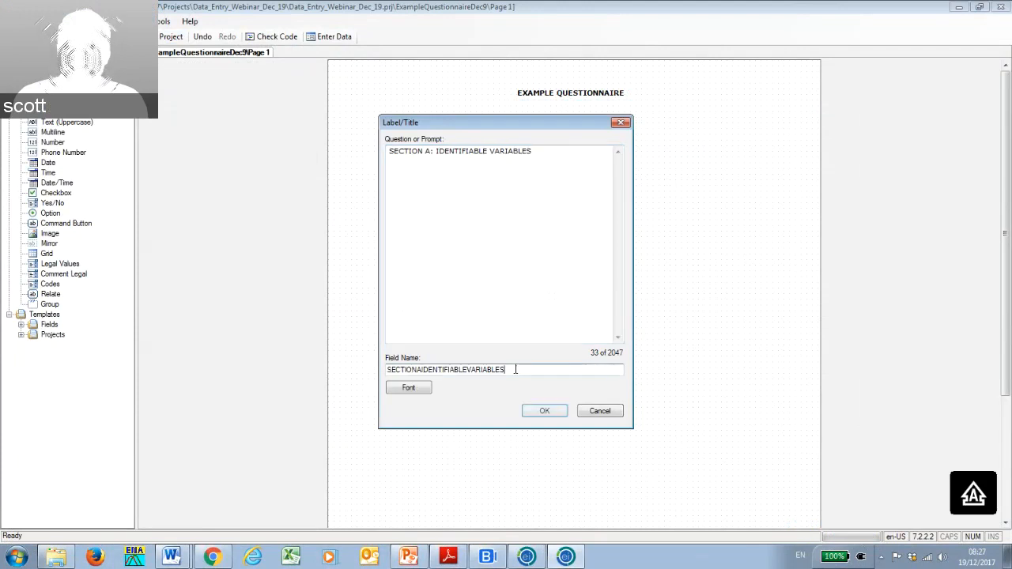
Make the Section A heading bold, create it, and place it near the page's left margin just below the title.
{"action": "left_click", "coordinate": [409, 388]}
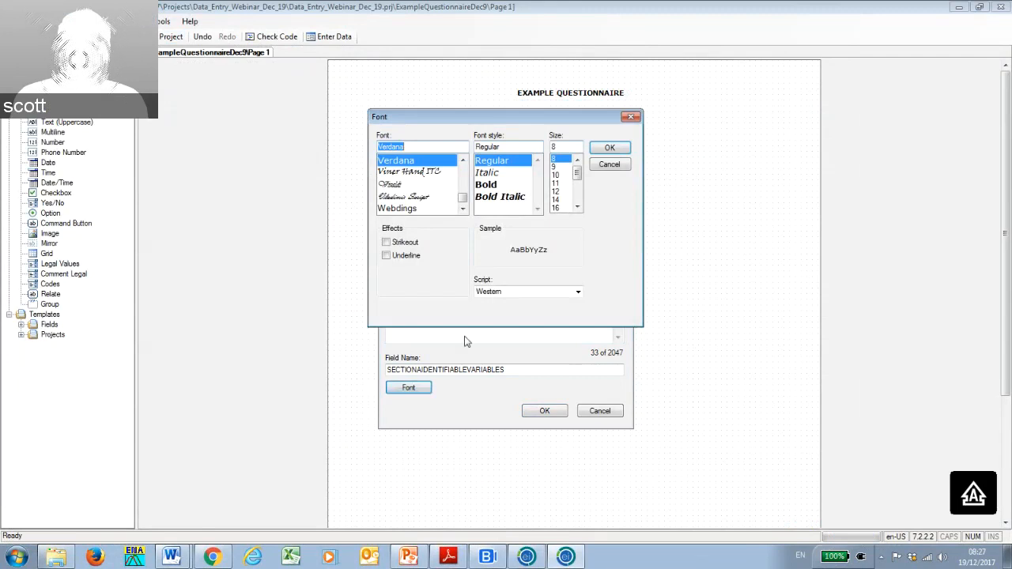
{"action": "left_click", "coordinate": [486, 185]}
{"action": "left_click", "coordinate": [609, 148]}
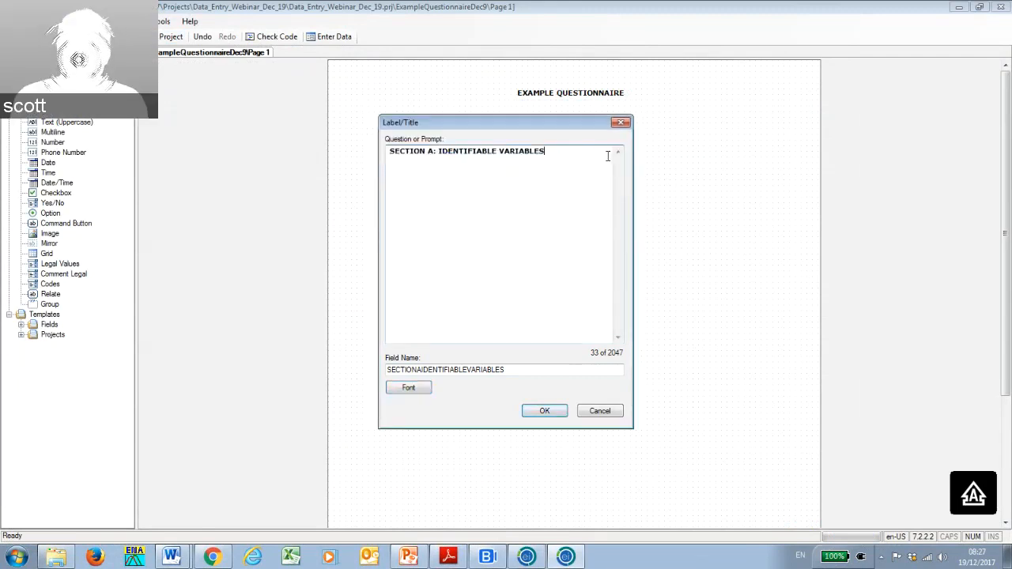
{"action": "left_click", "coordinate": [544, 412]}
{"action": "left_click_drag", "start_coordinate": [486, 143], "coordinate": [461, 127]}
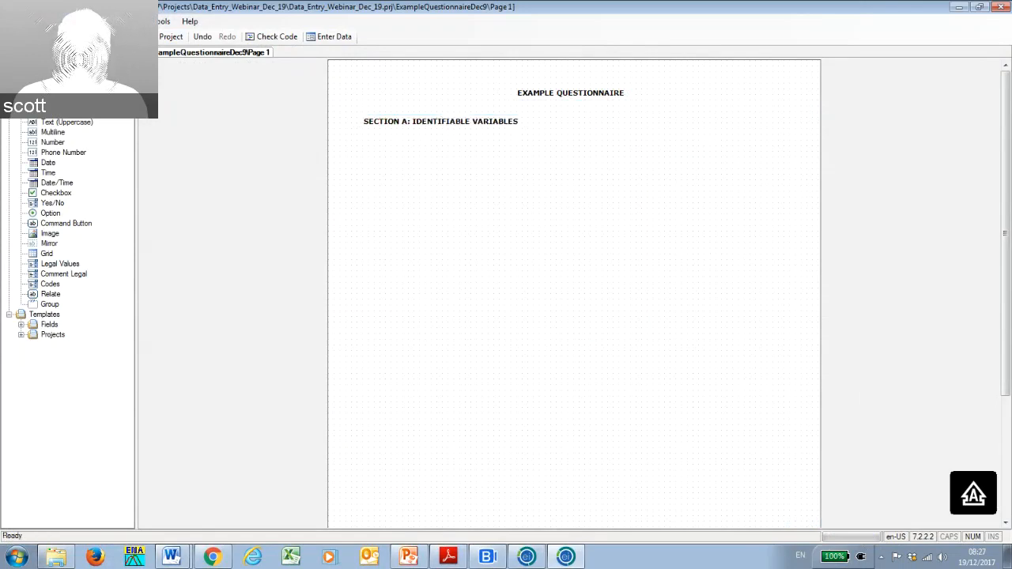
Check the Word questionnaire for the first Section A question, then start a Date field below the heading with the prompt "DATE OF INTERVIEW".
{"action": "left_click_drag", "start_coordinate": [1011, 61], "coordinate": [645, 57]}
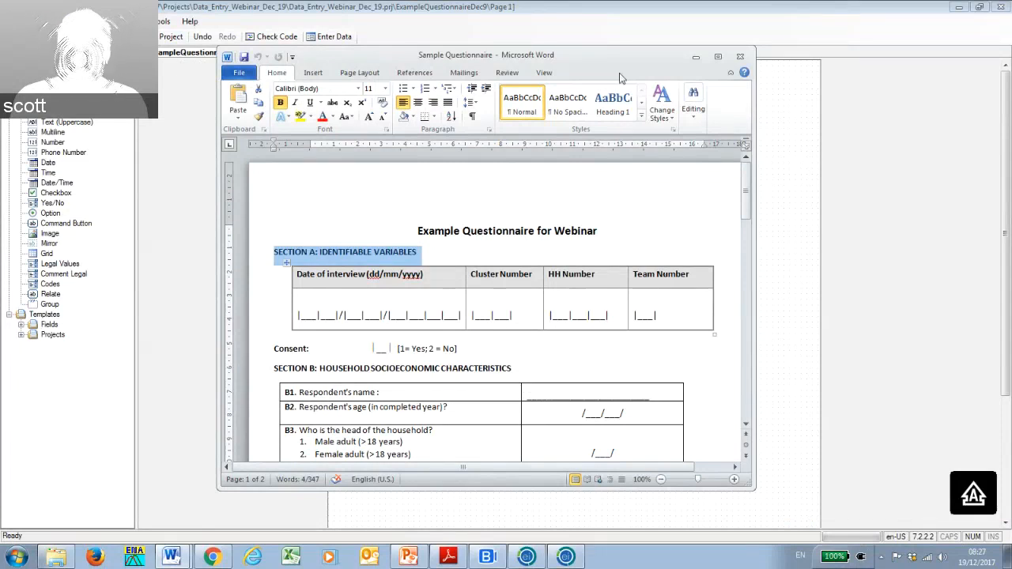
{"action": "left_click", "coordinate": [696, 57]}
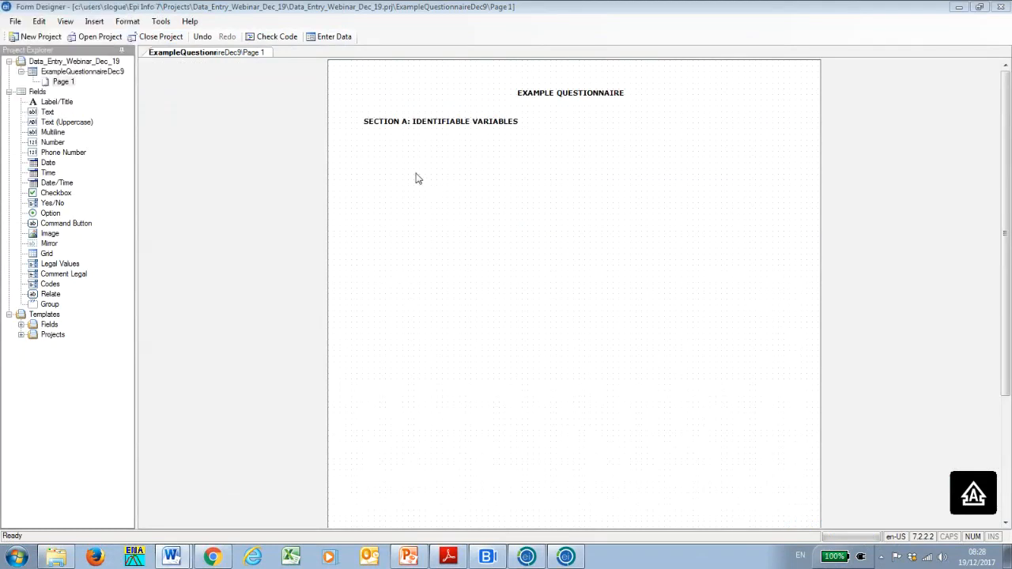
{"action": "right_click", "coordinate": [372, 159]}
{"action": "mouse_move", "coordinate": [378, 165]}
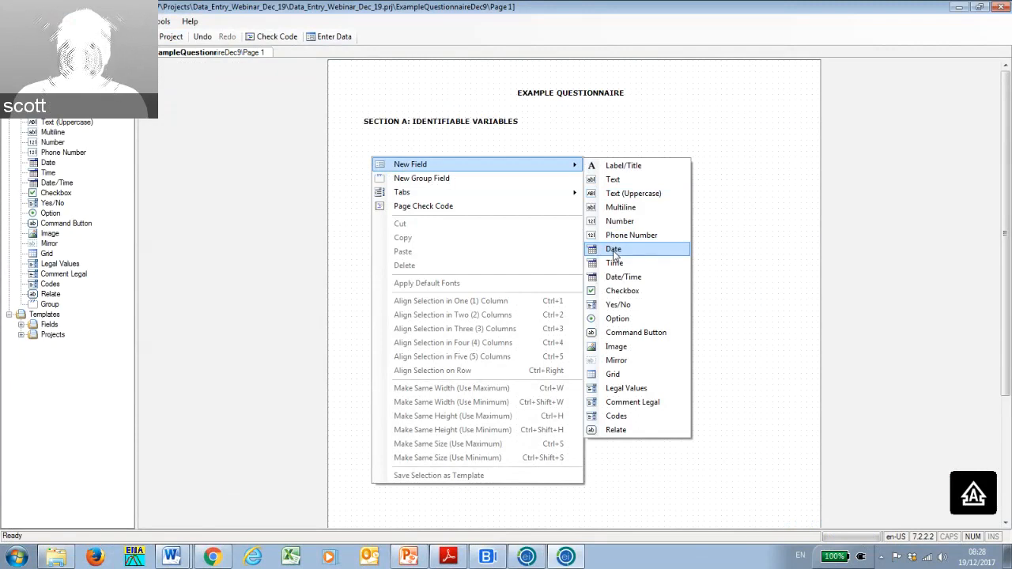
{"action": "left_click", "coordinate": [614, 250]}
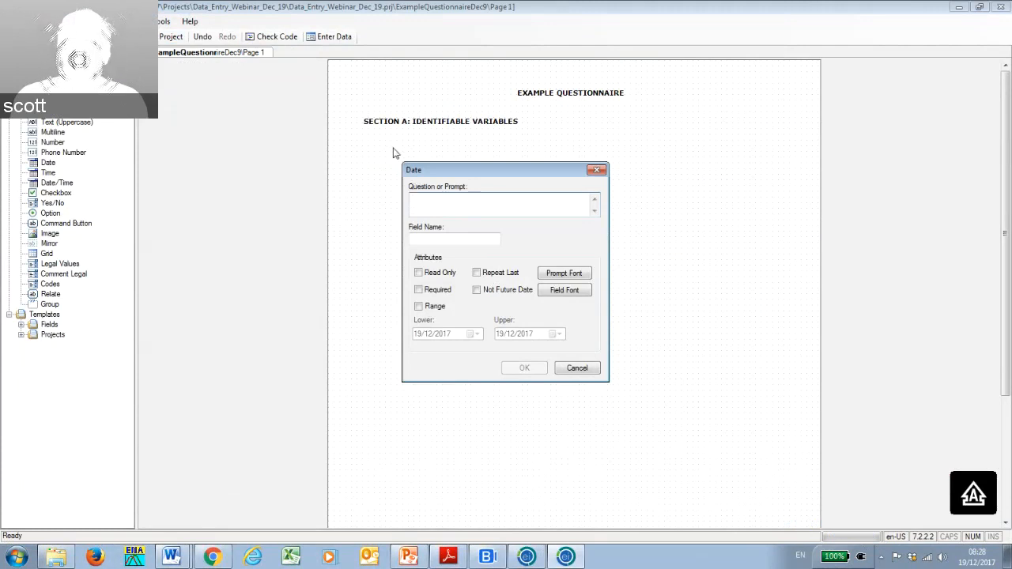
{"action": "type", "text": "DATE OF "}
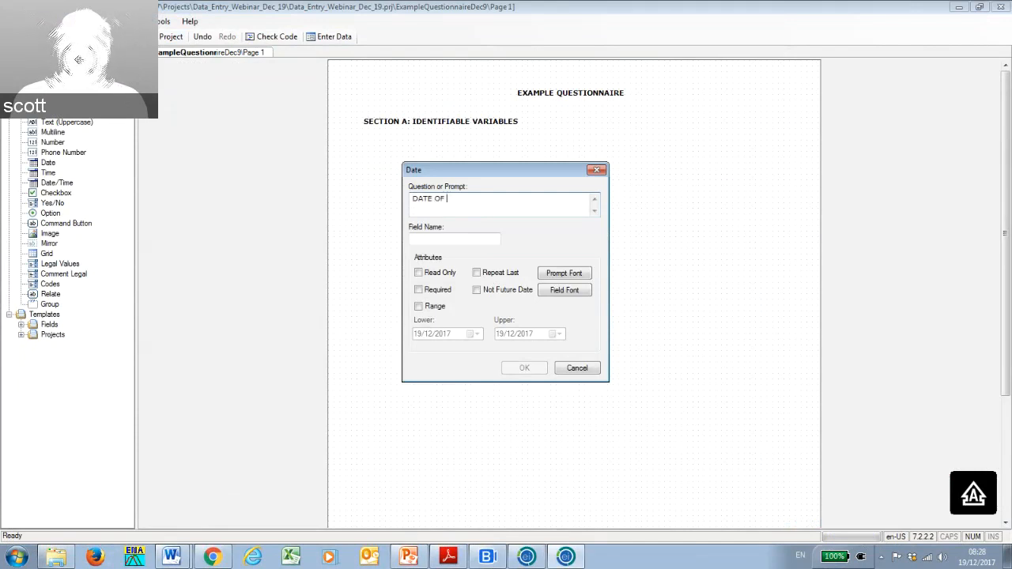
{"action": "type", "text": "INTERVIEW"}
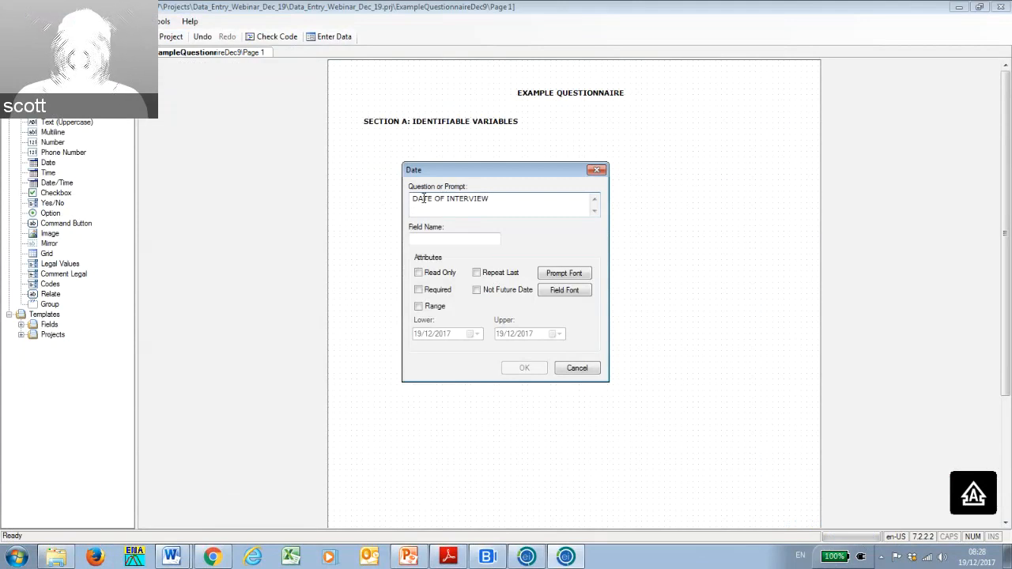
{"action": "left_click", "coordinate": [442, 240]}
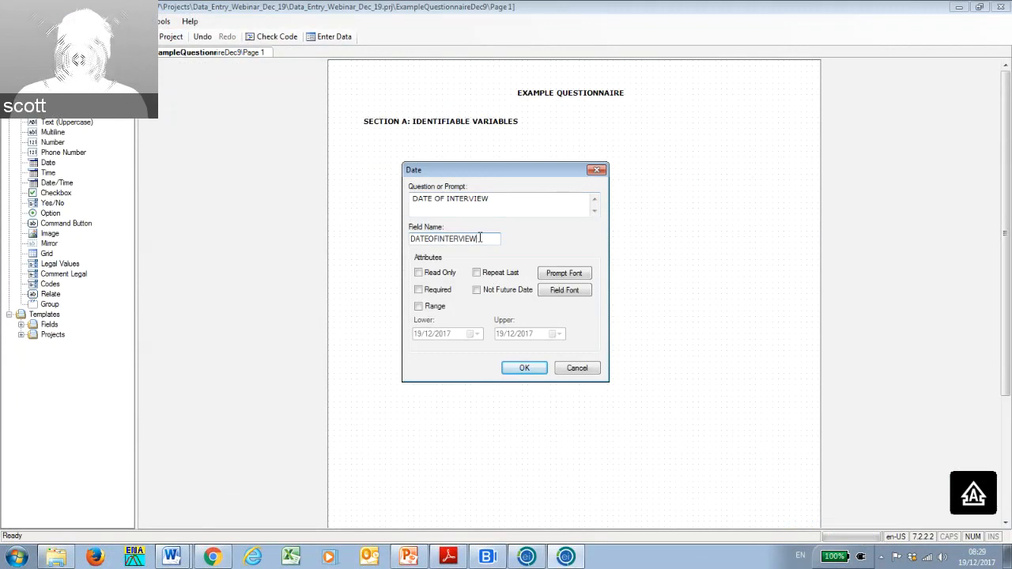
Shorten the interview date field's name to DATEOFINT.
{"action": "key", "text": "BackSpace"}
{"action": "key", "text": "BackSpace"}
{"action": "key", "text": "BackSpace"}
{"action": "key", "text": "BackSpace"}
{"action": "key", "text": "BackSpace"}
{"action": "key", "text": "BackSpace"}
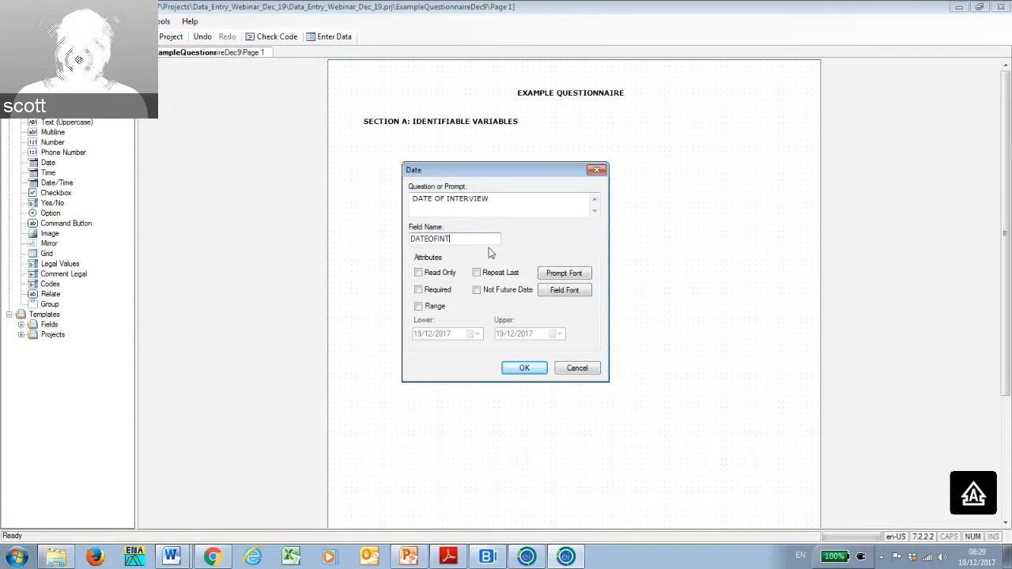
Limit the interview date to the range 19/12/2017 to 25/12/2017 and create the field.
{"action": "left_click", "coordinate": [423, 311]}
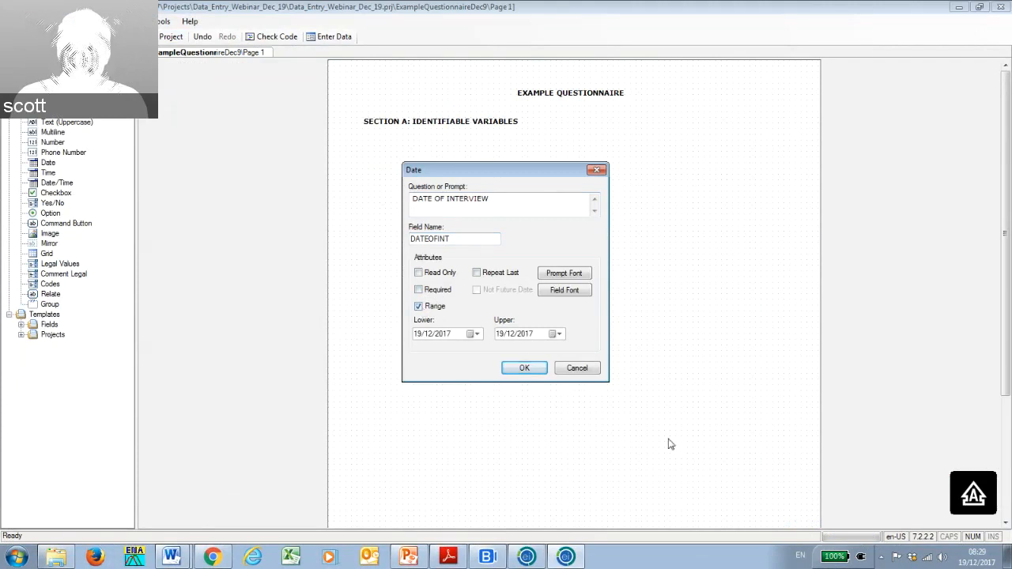
{"action": "mouse_move", "coordinate": [981, 563]}
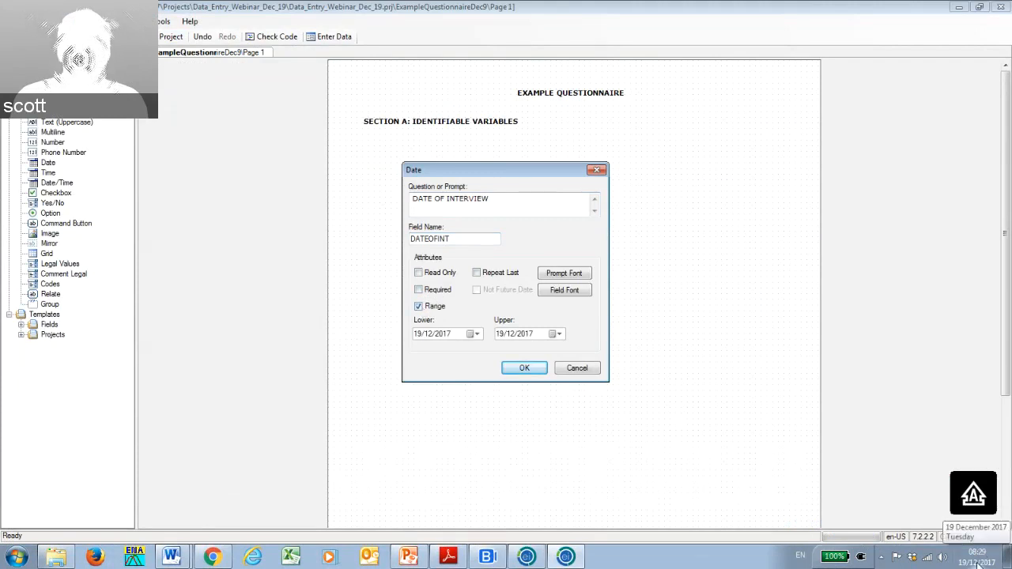
{"action": "left_click", "coordinate": [979, 563]}
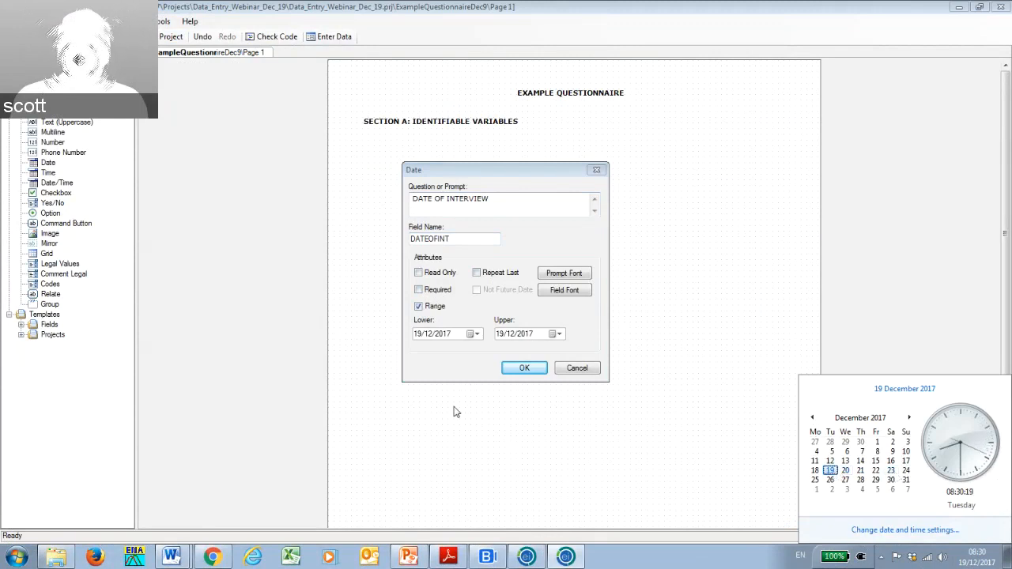
{"action": "left_click", "coordinate": [473, 336]}
{"action": "left_click", "coordinate": [445, 404]}
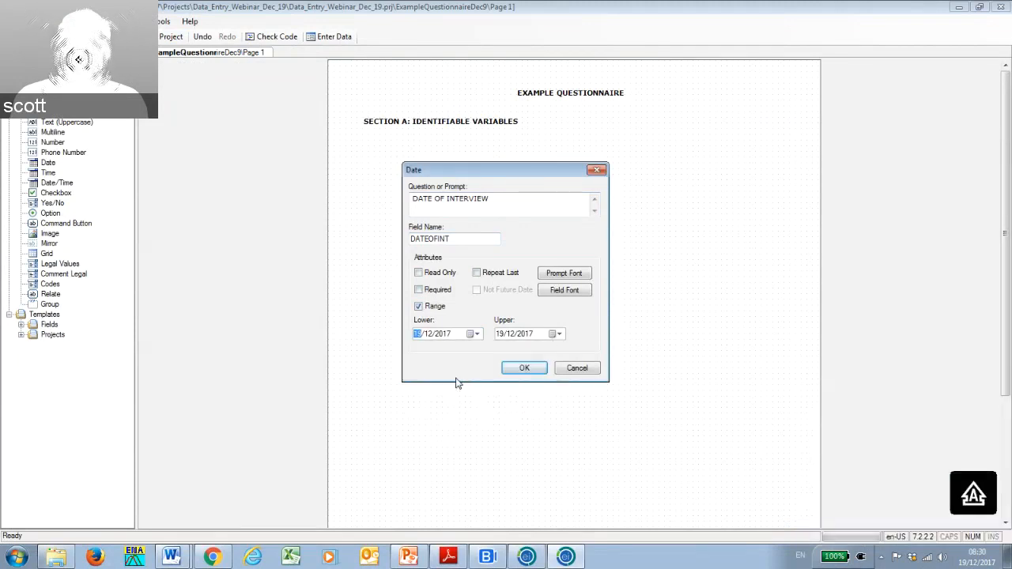
{"action": "left_click", "coordinate": [557, 333]}
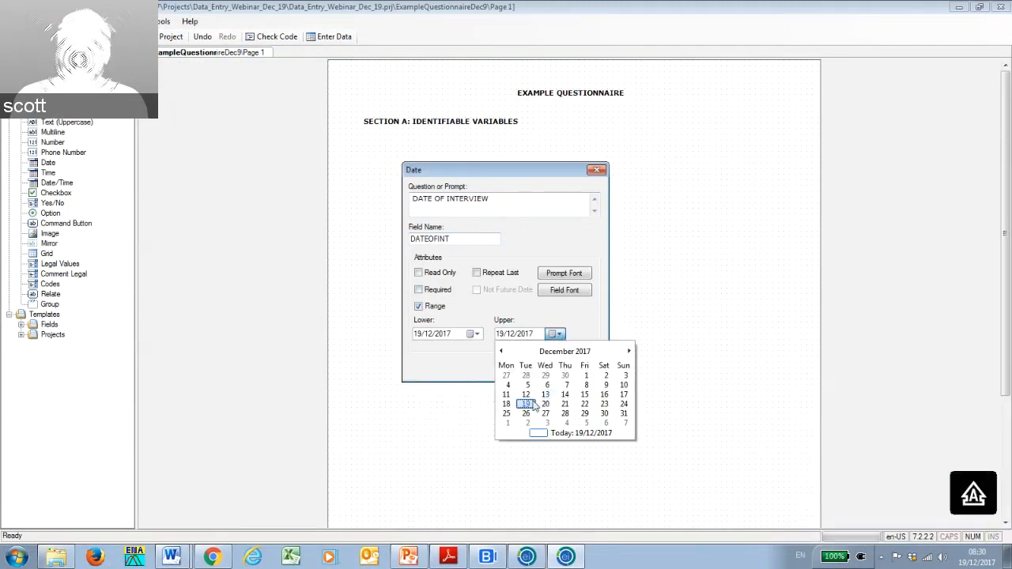
{"action": "left_click", "coordinate": [504, 413]}
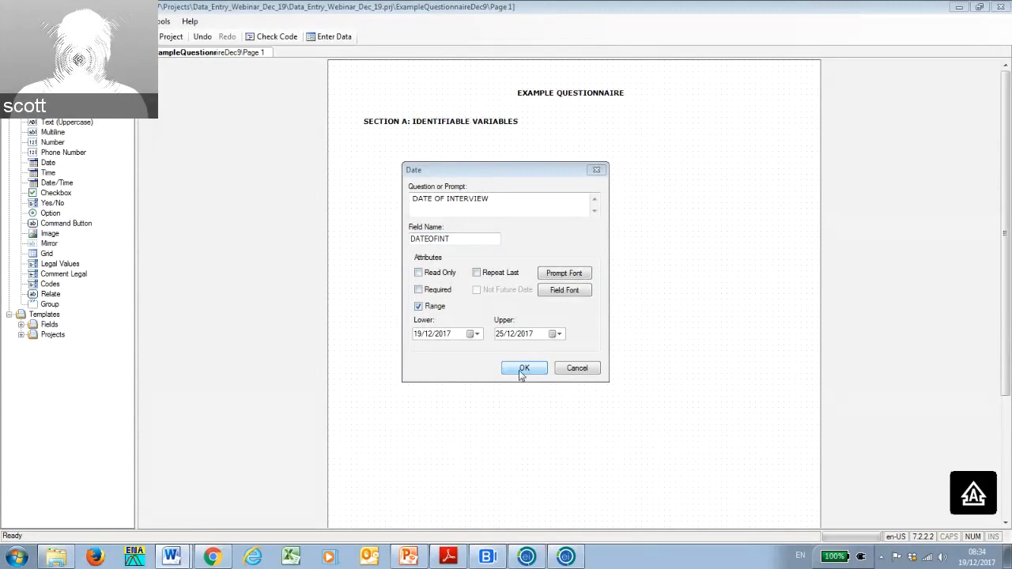
{"action": "left_click", "coordinate": [522, 369]}
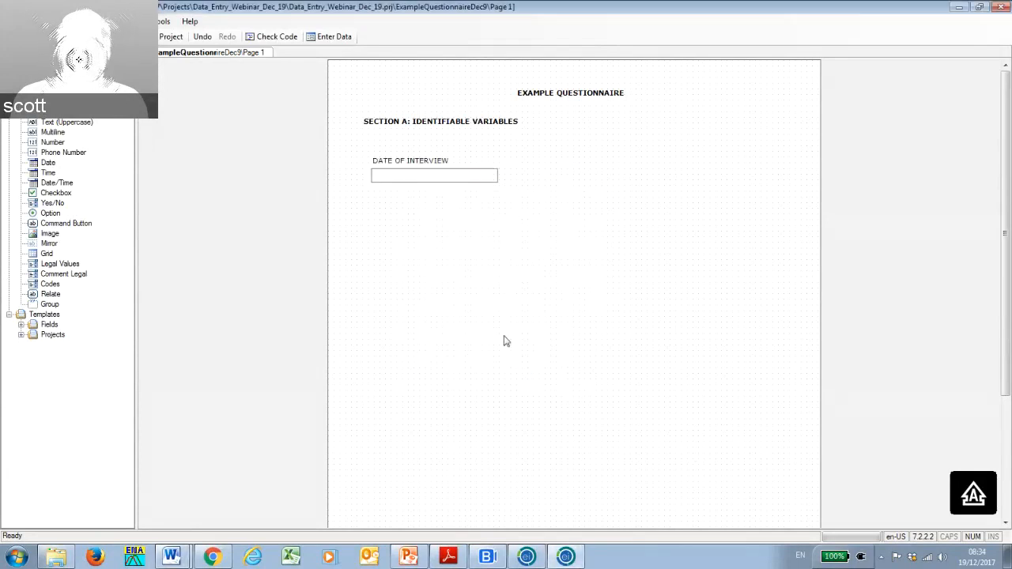
Move the interview date field up closer to the Section A heading and narrow its entry box to about the prompt's width.
{"action": "left_click", "coordinate": [432, 175]}
{"action": "left_click_drag", "start_coordinate": [431, 175], "coordinate": [419, 151]}
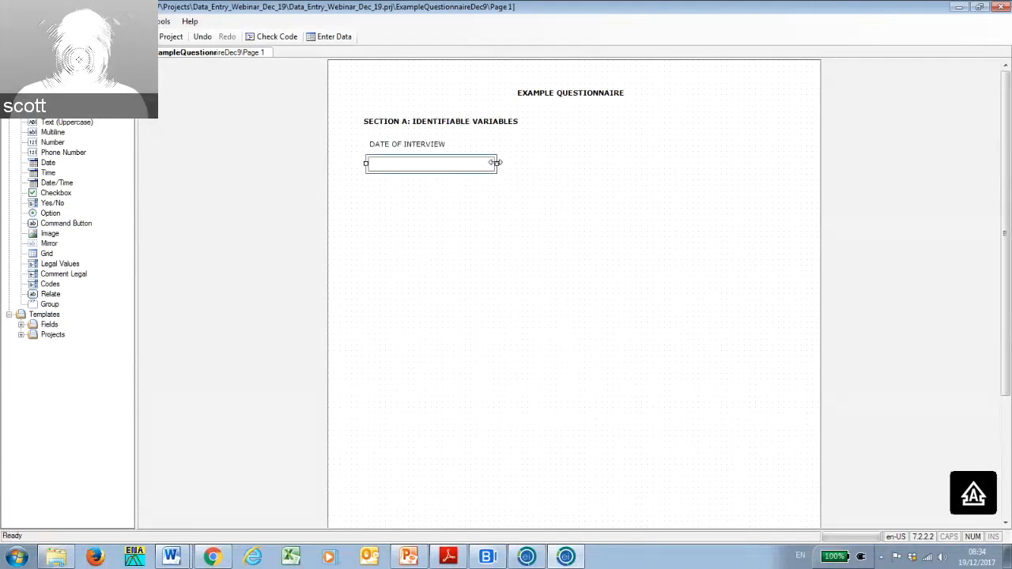
{"action": "left_click_drag", "start_coordinate": [496, 166], "coordinate": [466, 162]}
{"action": "left_click", "coordinate": [592, 266]}
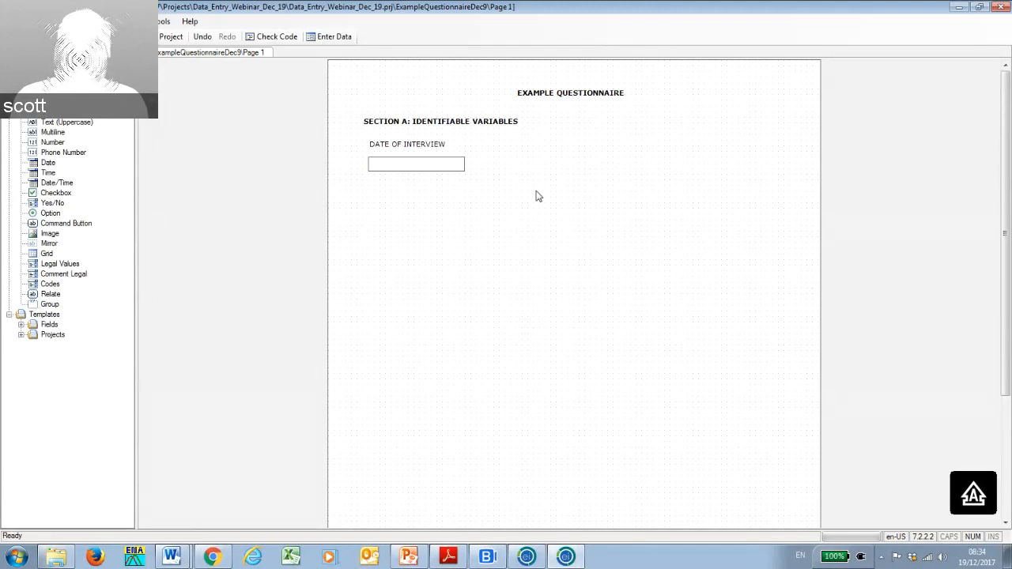
{"action": "left_click", "coordinate": [402, 169]}
{"action": "left_click", "coordinate": [421, 227]}
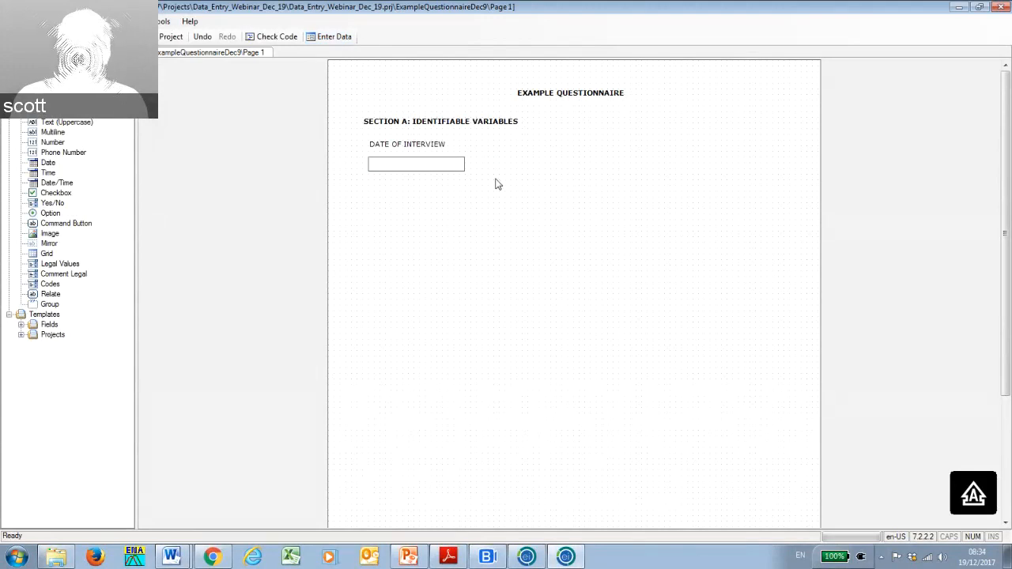
{"action": "left_click", "coordinate": [463, 163]}
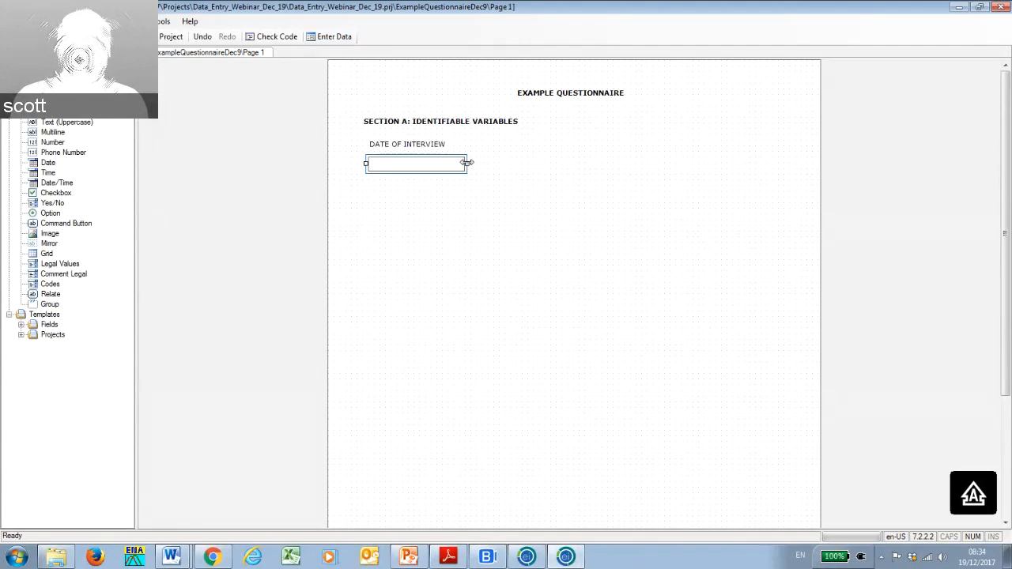
{"action": "mouse_move", "coordinate": [467, 163]}
{"action": "left_mouse_down"}
{"action": "mouse_move", "coordinate": [406, 165]}
{"action": "mouse_move", "coordinate": [451, 167]}
{"action": "left_mouse_up"}
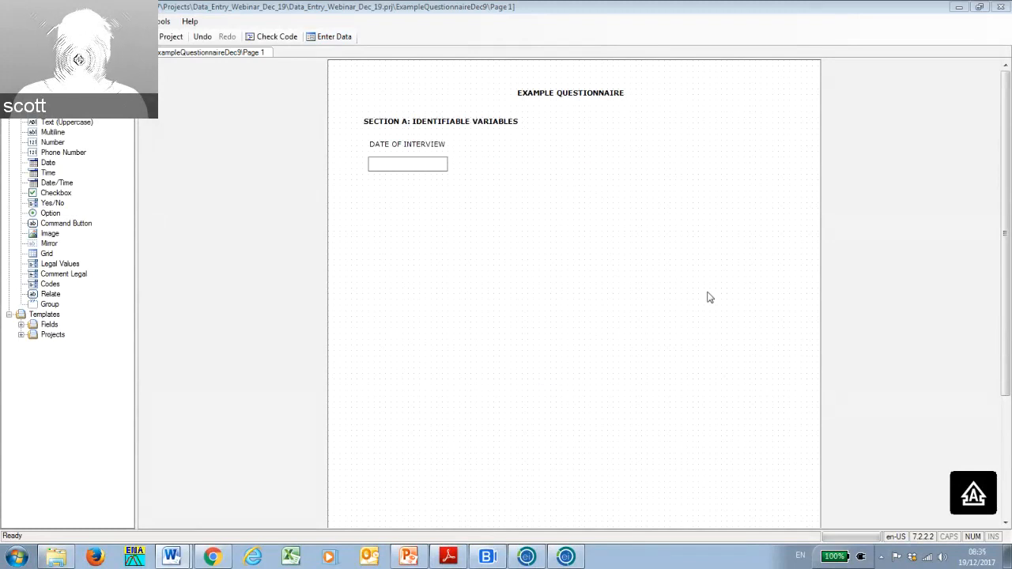
Start a Legal Values field beside the interview date with the prompt "CLUSTER NUMBER".
{"action": "right_click", "coordinate": [498, 158]}
{"action": "mouse_move", "coordinate": [524, 165]}
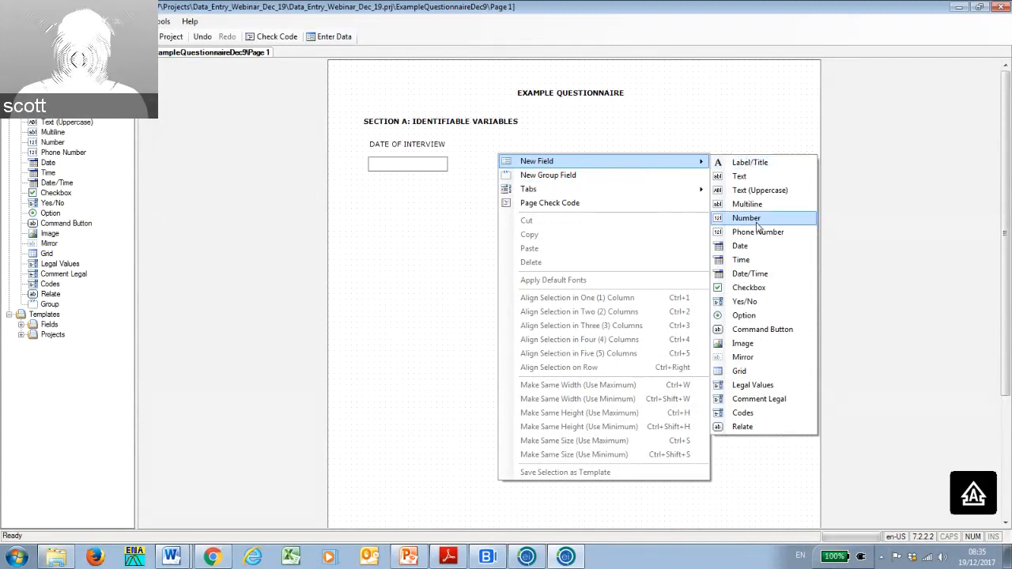
{"action": "left_click", "coordinate": [752, 386]}
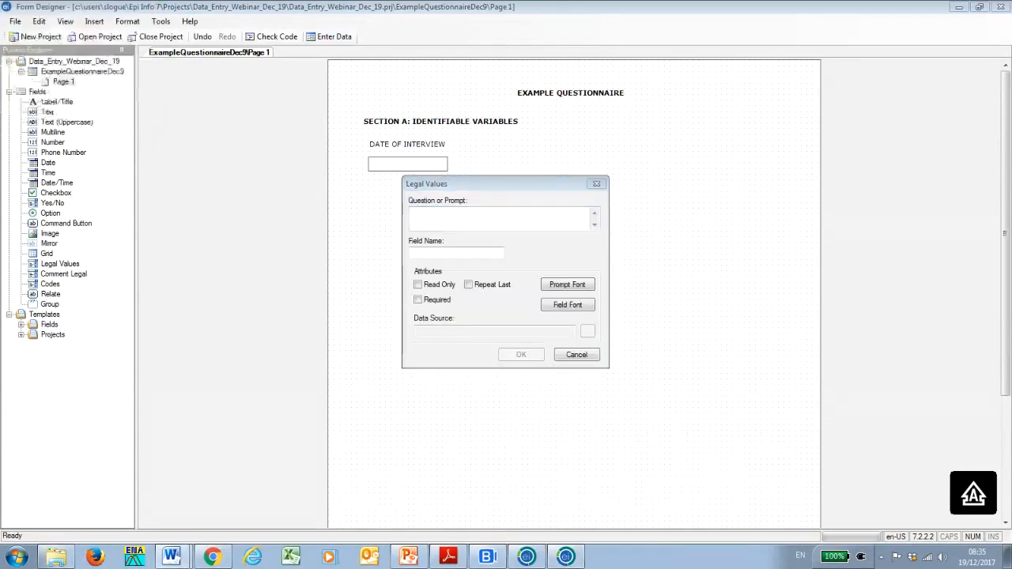
{"action": "left_click", "coordinate": [471, 212]}
{"action": "left_click_drag", "start_coordinate": [484, 180], "coordinate": [583, 153]}
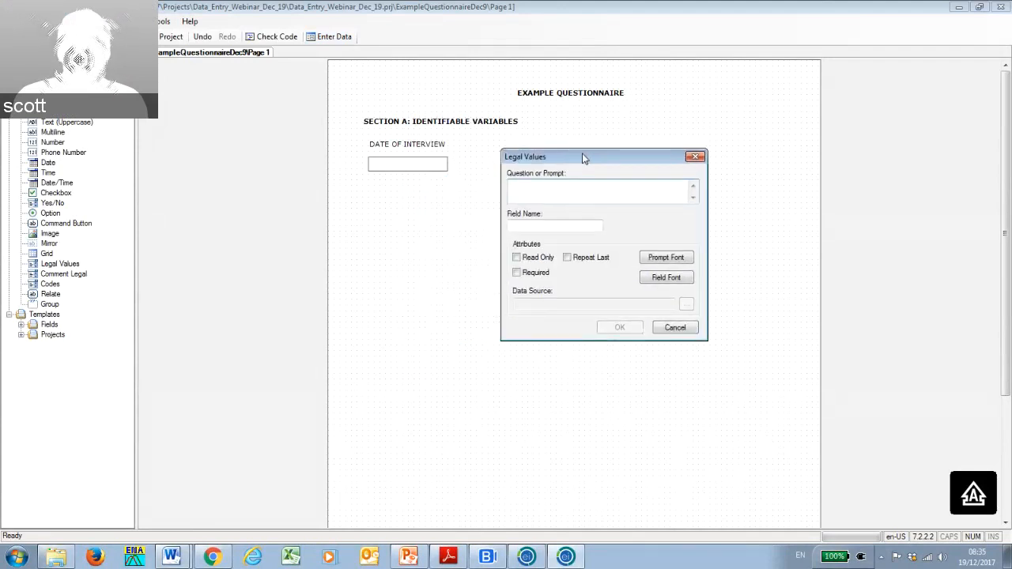
{"action": "type", "text": "CLUS"}
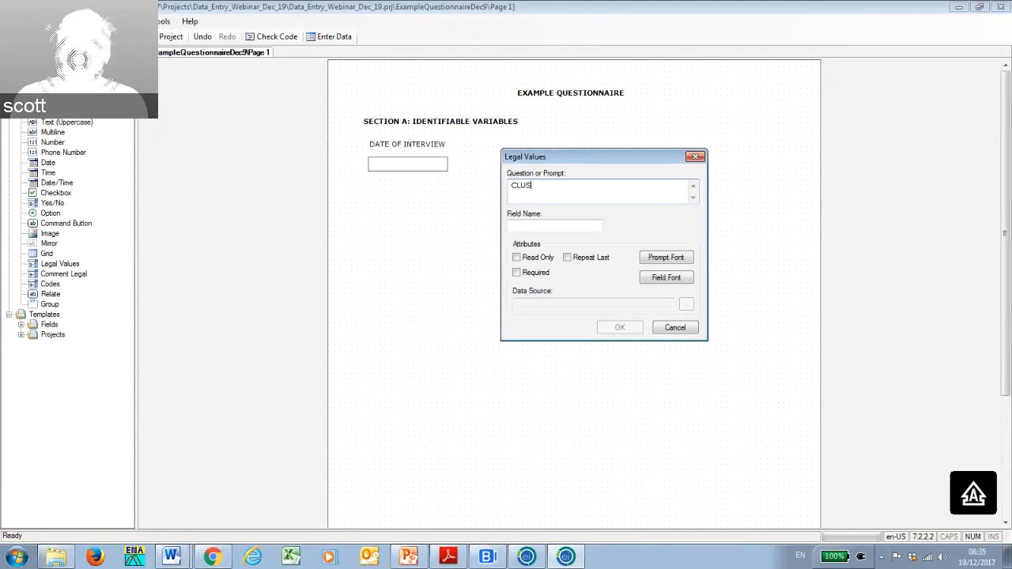
{"action": "type", "text": "TER NUMBER"}
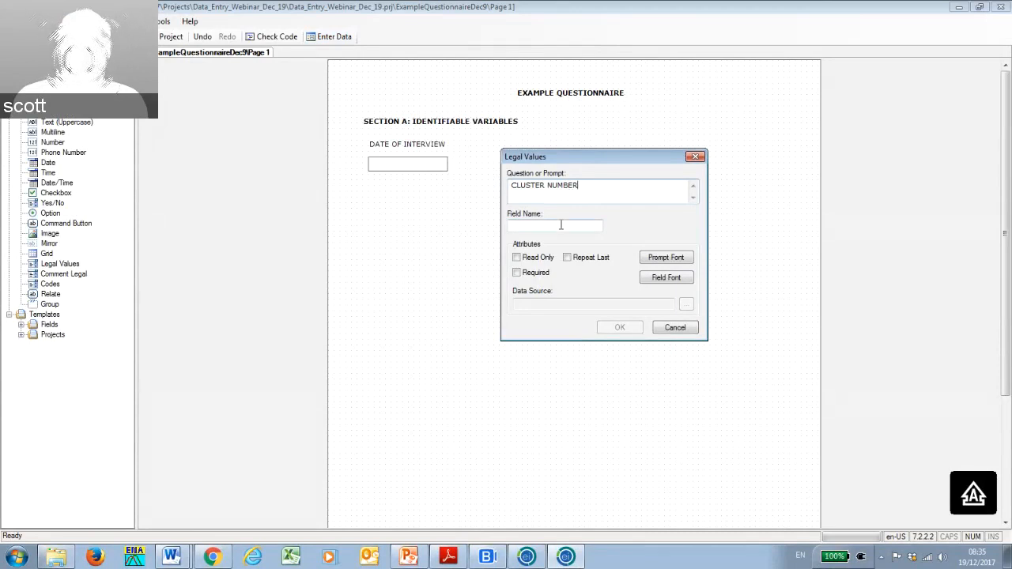
Shorten the cluster number field's name to CLUSTER.
{"action": "left_click", "coordinate": [561, 224]}
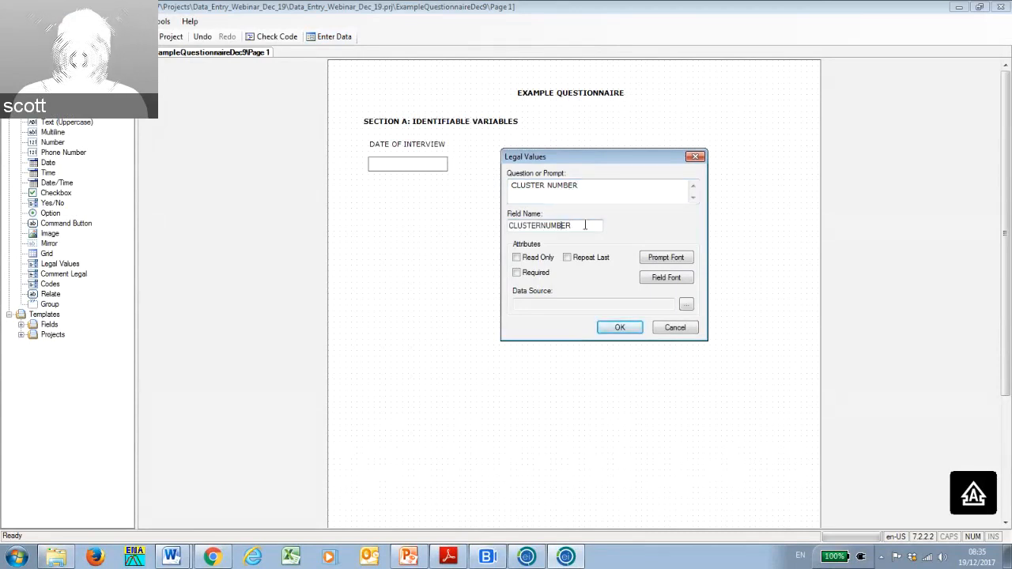
{"action": "key", "text": "BackSpace"}
{"action": "key", "text": "BackSpace"}
{"action": "key", "text": "BackSpace"}
{"action": "key", "text": "BackSpace"}
{"action": "key", "text": "BackSpace"}
{"action": "key", "text": "BackSpace"}
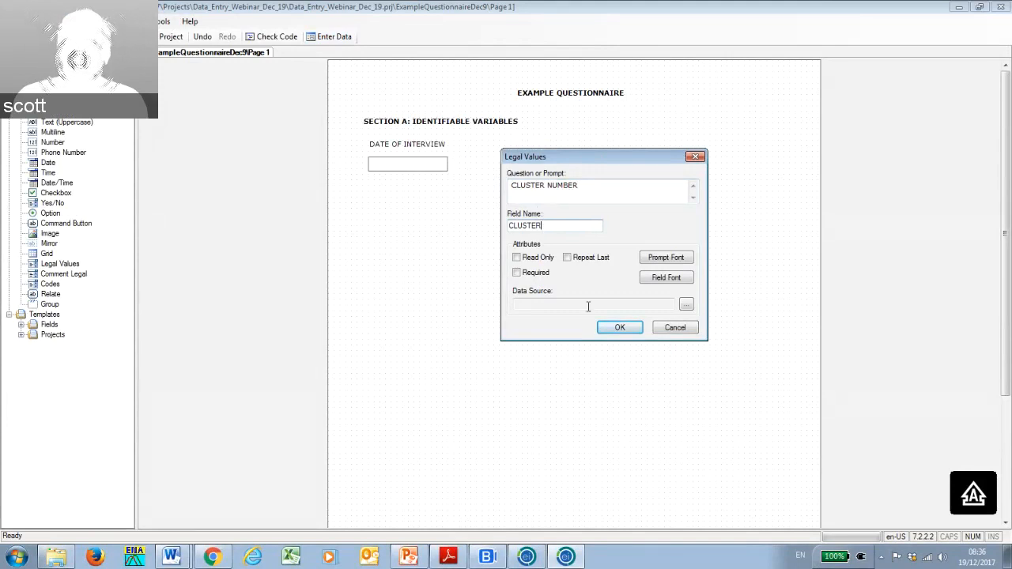
Create a new data source list for the cluster field and add a blank entry as its first row.
{"action": "left_click", "coordinate": [685, 307]}
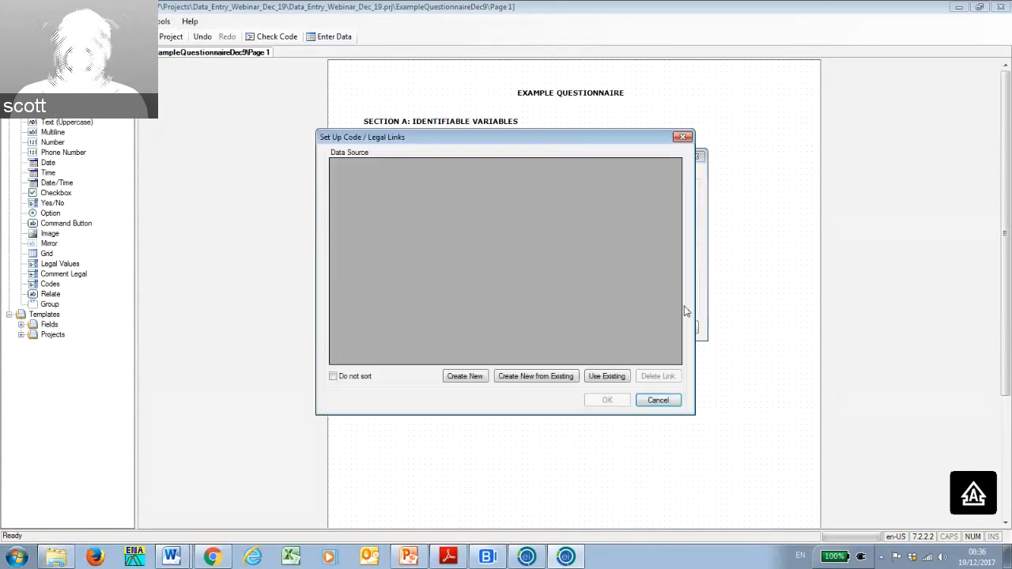
{"action": "left_click", "coordinate": [463, 377]}
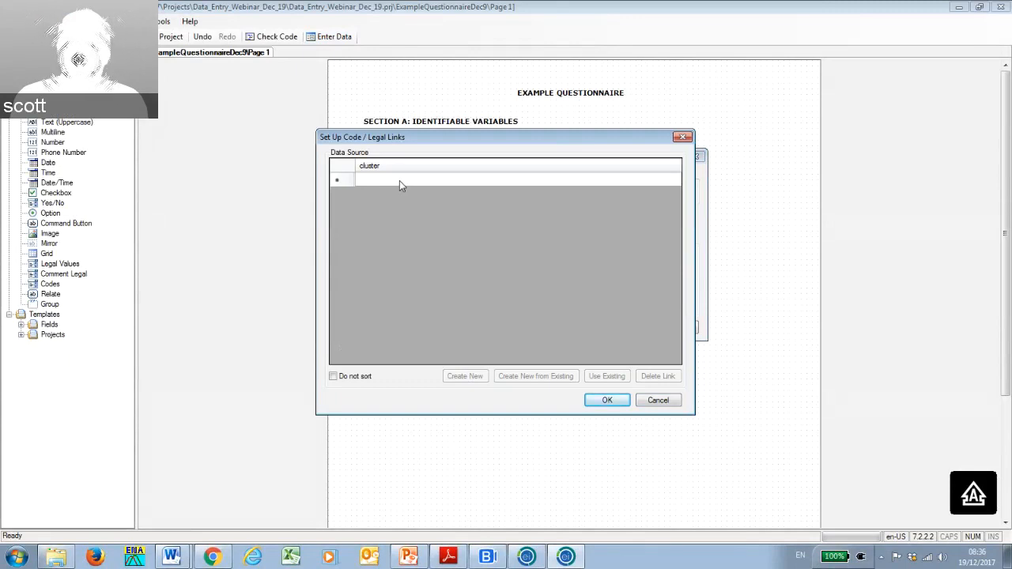
{"action": "left_click", "coordinate": [400, 180]}
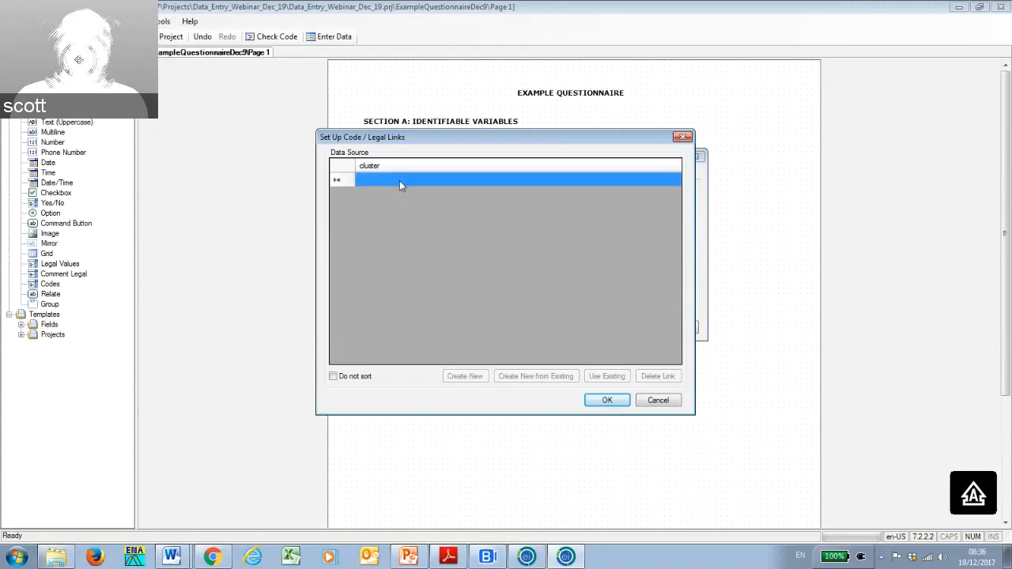
{"action": "left_click", "coordinate": [399, 180]}
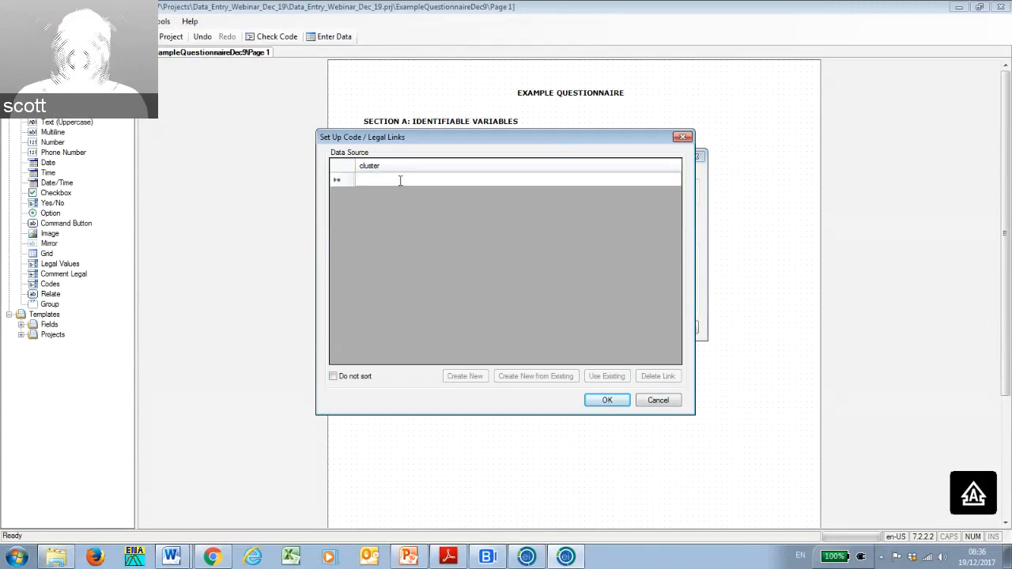
{"action": "type", "text": "1"}
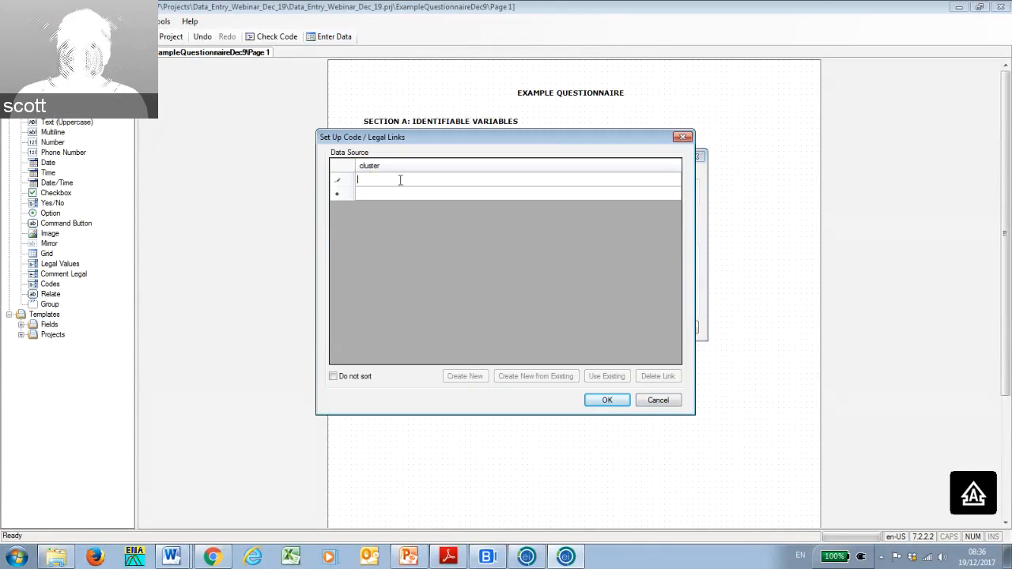
{"action": "key", "text": "Return"}
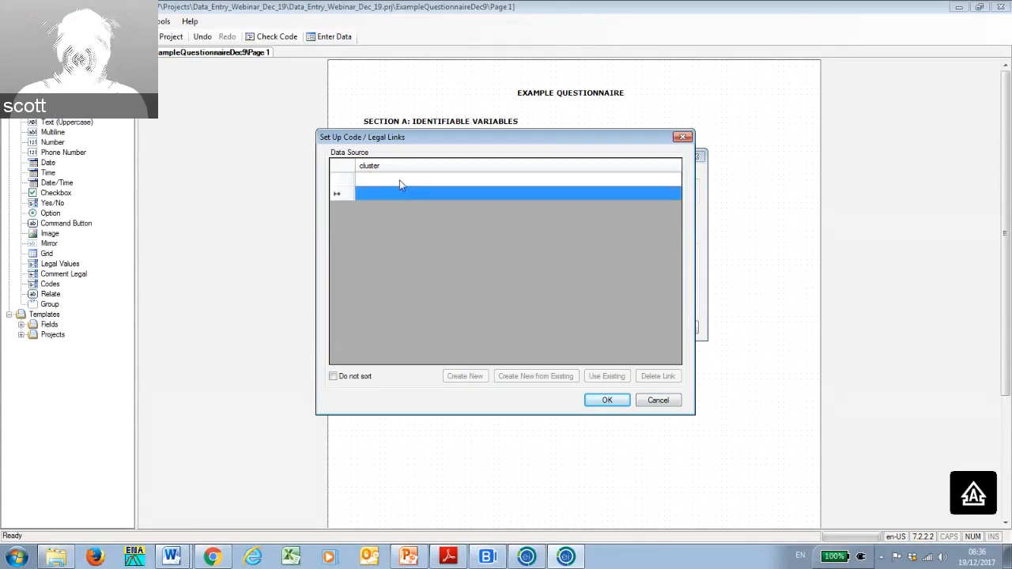
Fill the cluster list below the blank entry with the whole numbers 1 to 30, one per row.
{"action": "type", "text": "1"}
{"action": "key", "text": "Return"}
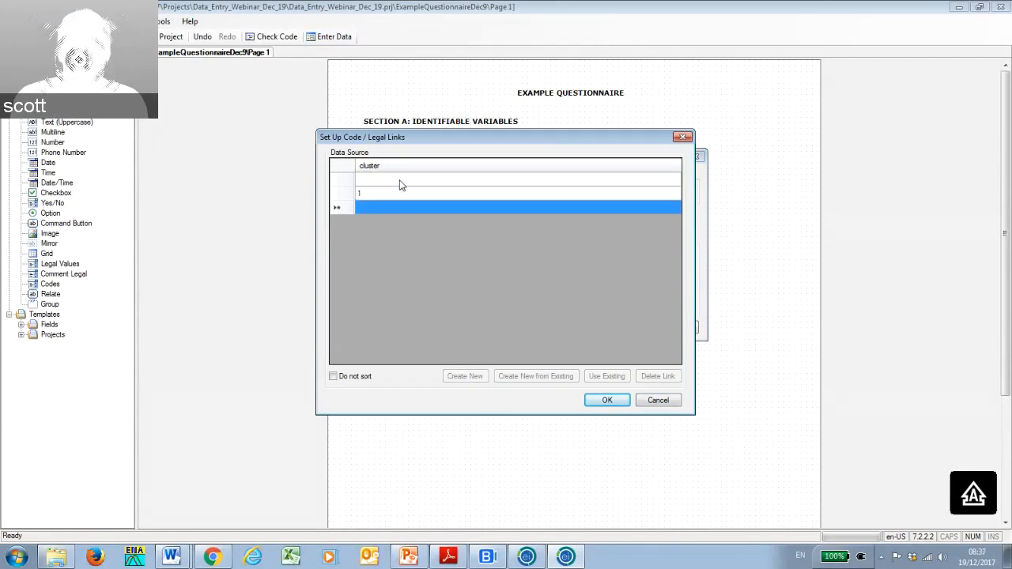
{"action": "type", "text": "2 3 4 5 6 7"}
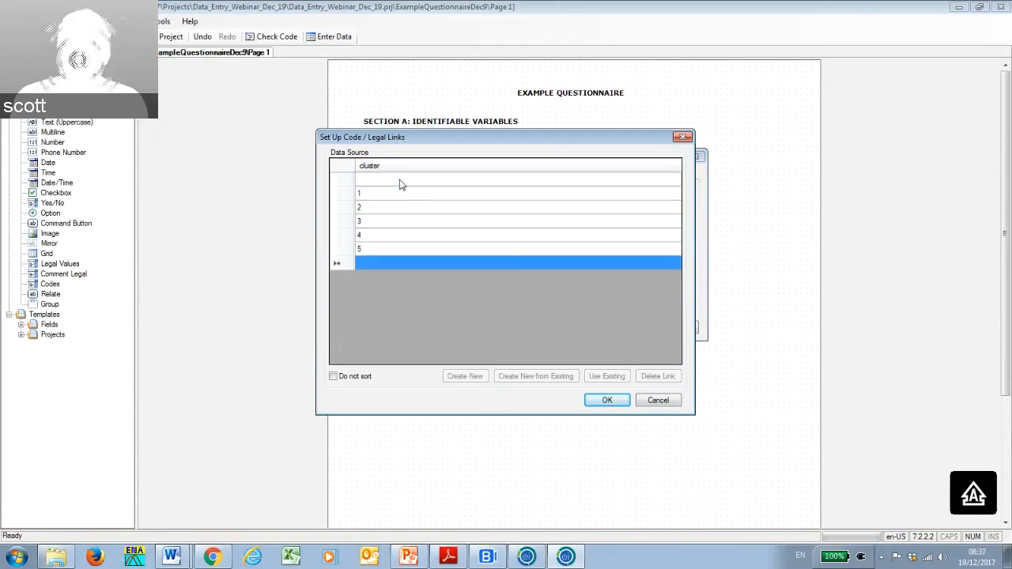
{"action": "key", "text": "Return"}
{"action": "type", "text": "8"}
{"action": "key", "text": "Return"}
{"action": "type", "text": "9"}
{"action": "key", "text": "Return"}
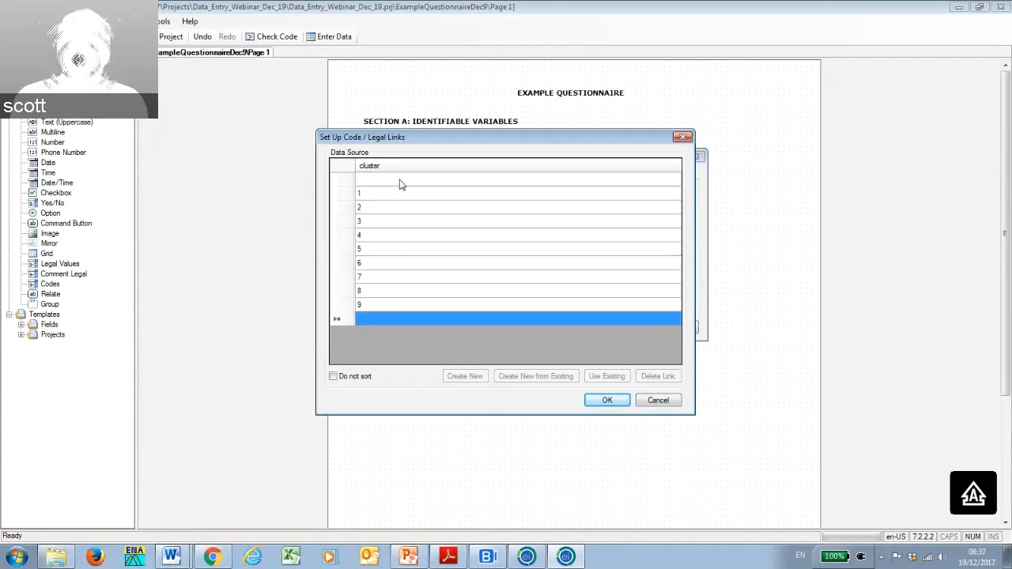
{"action": "type", "text": "10"}
{"action": "key", "text": "Return"}
{"action": "type", "text": "11"}
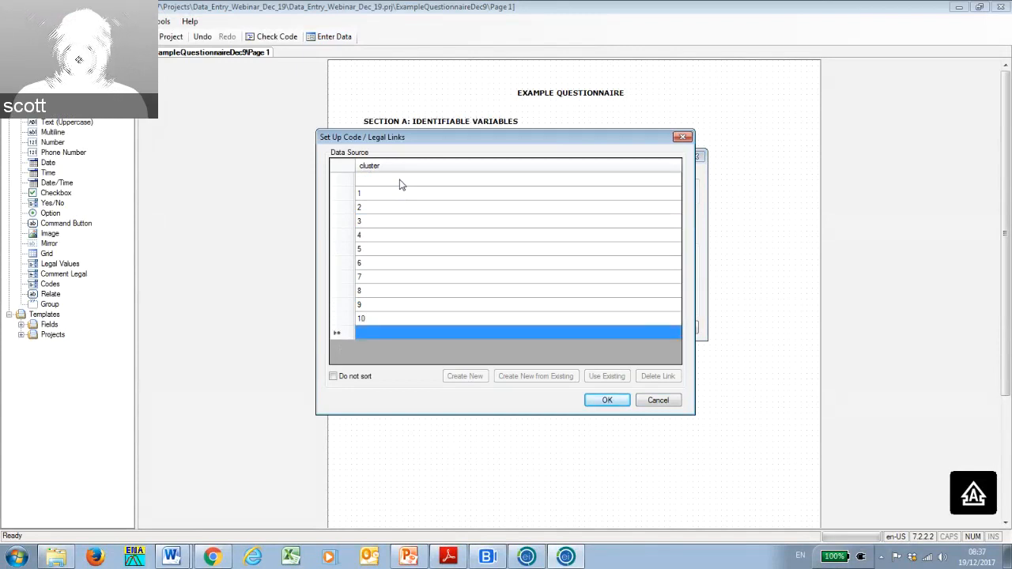
{"action": "key", "text": "Return"}
{"action": "type", "text": "12"}
{"action": "key", "text": "Return"}
{"action": "type", "text": "13"}
{"action": "key", "text": "Return"}
{"action": "type", "text": "14"}
{"action": "key", "text": "Return"}
{"action": "type", "text": "15"}
{"action": "key", "text": "Return"}
{"action": "type", "text": "16"}
{"action": "key", "text": "Return"}
{"action": "type", "text": "17"}
{"action": "key", "text": "Return"}
{"action": "type", "text": "18"}
{"action": "key", "text": "Return"}
{"action": "type", "text": "19"}
{"action": "key", "text": "Return"}
{"action": "type", "text": "20"}
{"action": "key", "text": "Return"}
{"action": "type", "text": "21"}
{"action": "key", "text": "Return"}
{"action": "type", "text": "22"}
{"action": "key", "text": "Return"}
{"action": "type", "text": "23"}
{"action": "key", "text": "Return"}
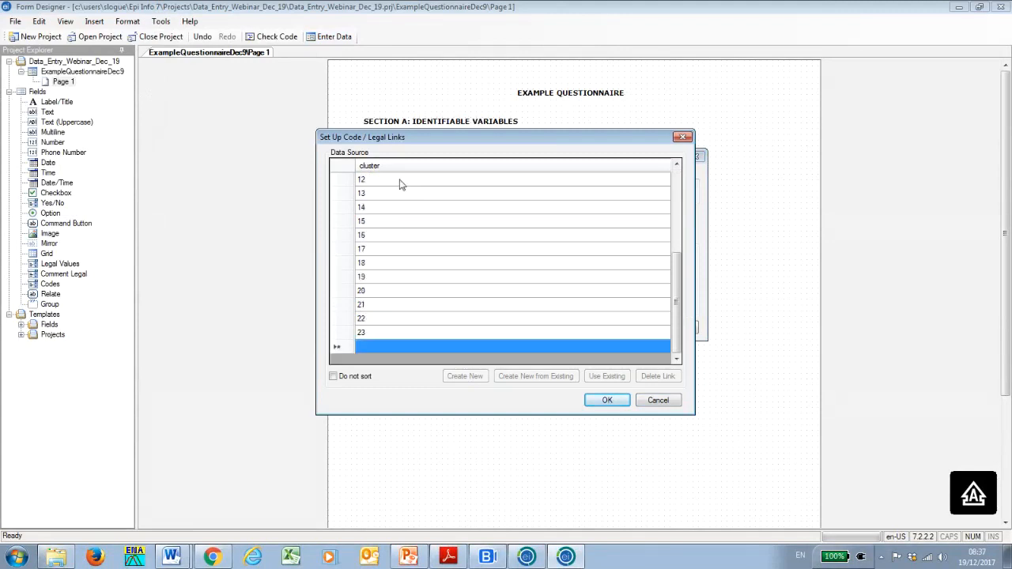
{"action": "type", "text": "24"}
{"action": "key", "text": "Return"}
{"action": "type", "text": "25"}
{"action": "key", "text": "Return"}
{"action": "type", "text": "26"}
{"action": "key", "text": "Return"}
{"action": "type", "text": "27"}
{"action": "key", "text": "Return"}
{"action": "type", "text": "28"}
{"action": "key", "text": "Return"}
{"action": "type", "text": "29"}
{"action": "key", "text": "Return"}
{"action": "type", "text": "30"}
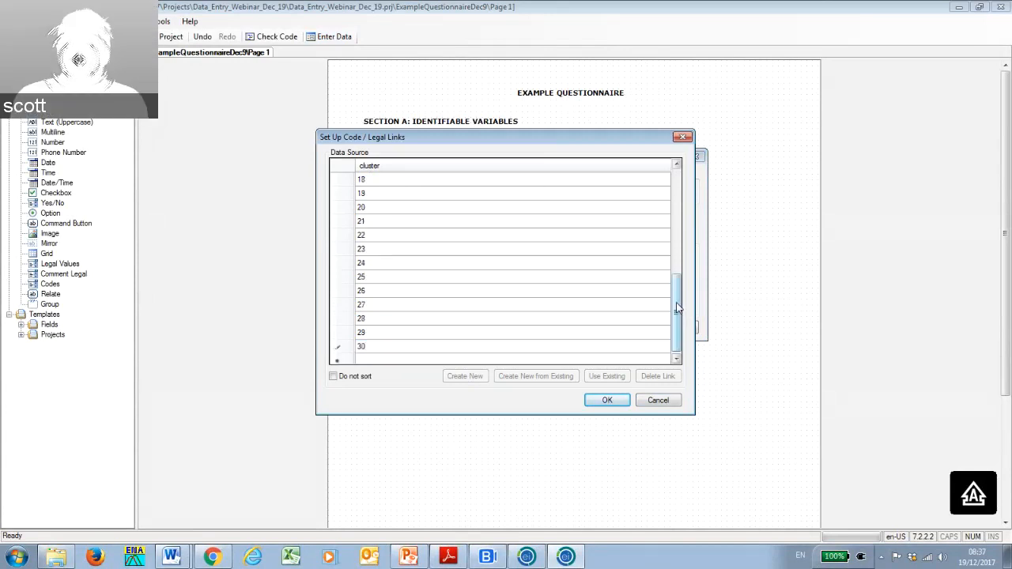
Review the cluster list from its blank first row to the last number, comparing it with the field's settings.
{"action": "left_click_drag", "start_coordinate": [678, 308], "coordinate": [677, 203]}
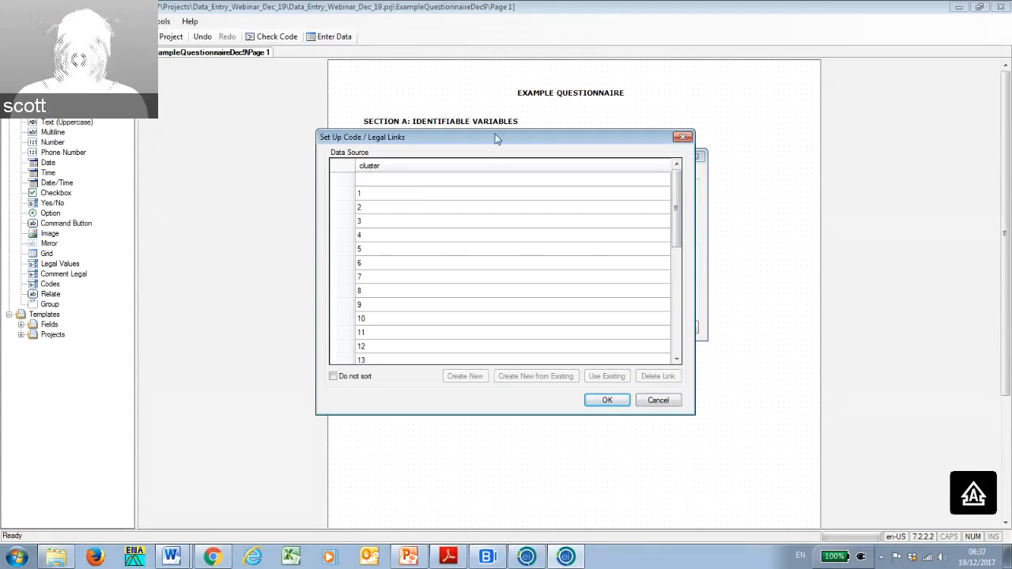
{"action": "left_click_drag", "start_coordinate": [497, 139], "coordinate": [474, 294]}
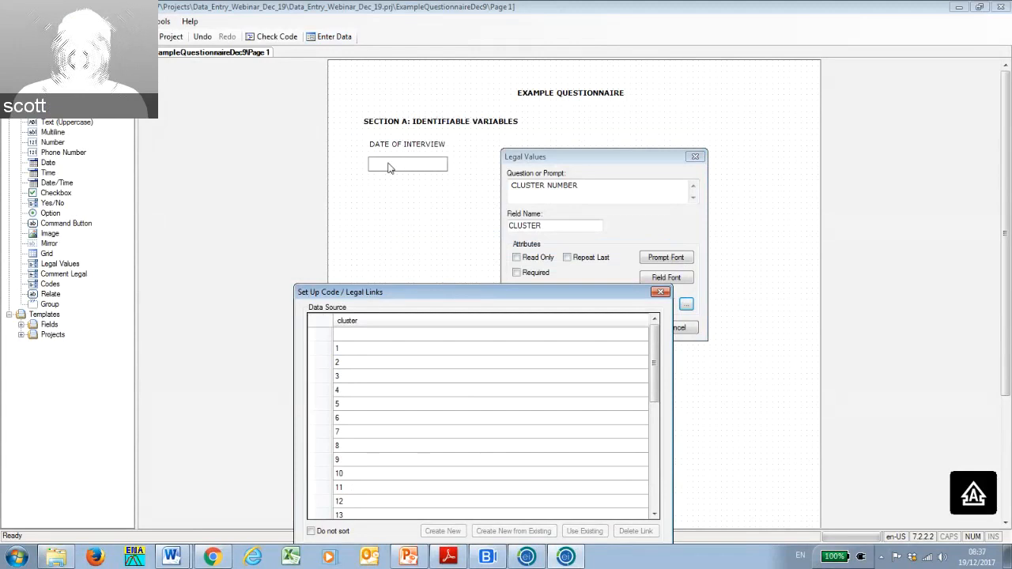
{"action": "left_click_drag", "start_coordinate": [469, 297], "coordinate": [506, 184]}
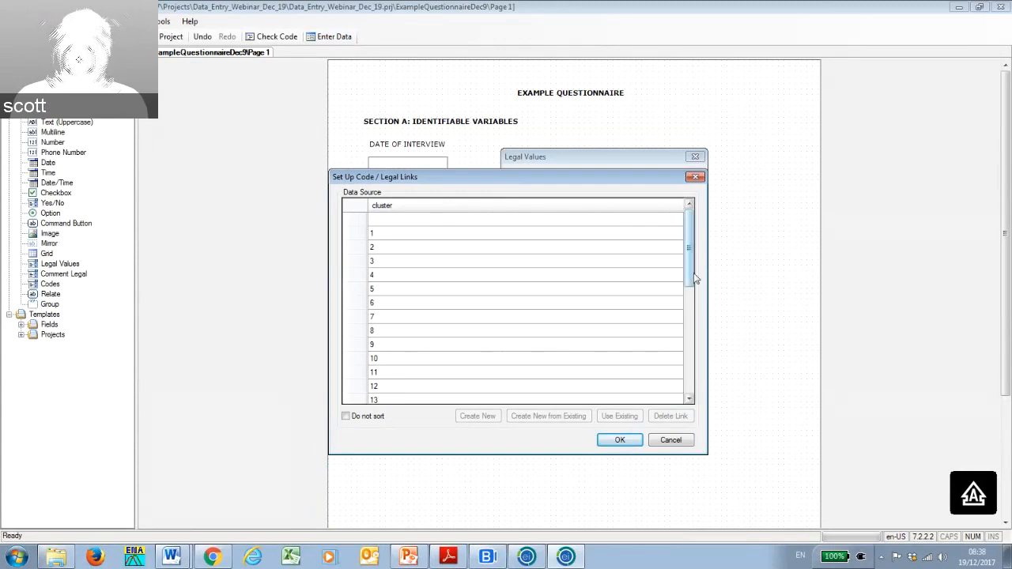
{"action": "left_click_drag", "start_coordinate": [690, 277], "coordinate": [693, 380]}
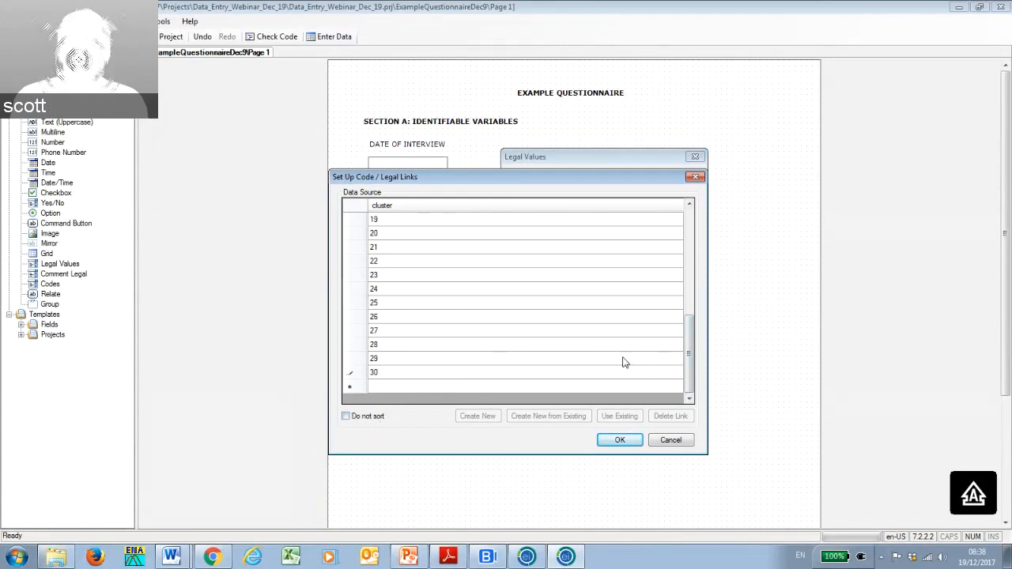
Accept the cluster list with the Do not sort option off and add the CLUSTER NUMBER field to the form.
{"action": "mouse_move", "coordinate": [689, 371]}
{"action": "left_mouse_down"}
{"action": "mouse_move", "coordinate": [689, 291]}
{"action": "mouse_move", "coordinate": [686, 352]}
{"action": "left_mouse_up"}
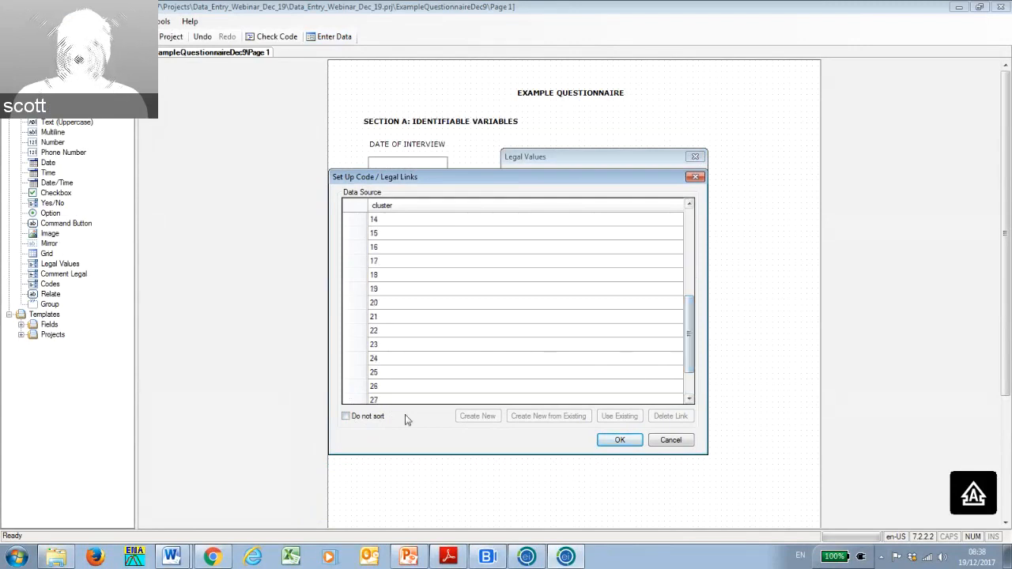
{"action": "left_click", "coordinate": [346, 419]}
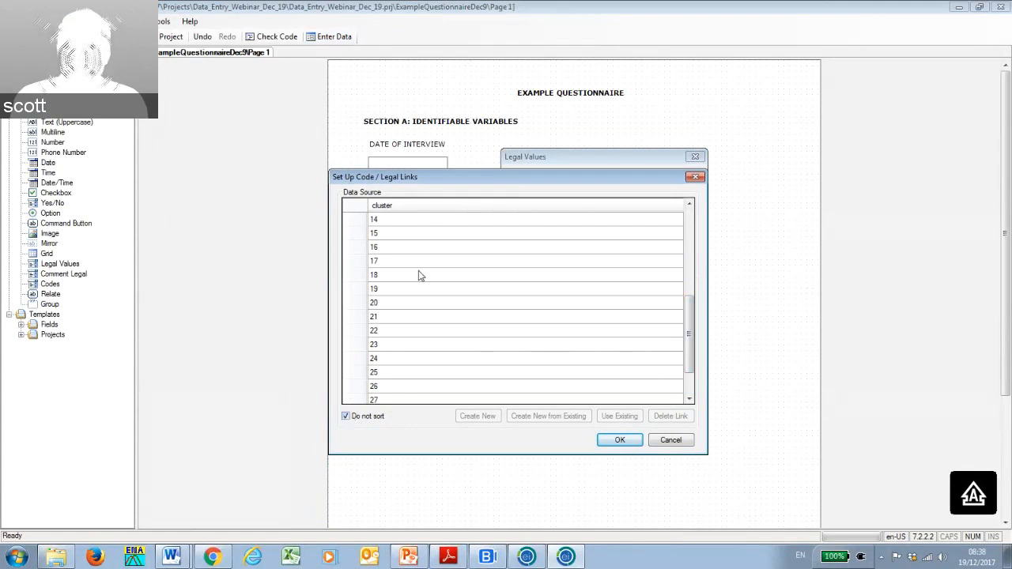
{"action": "left_click", "coordinate": [346, 417]}
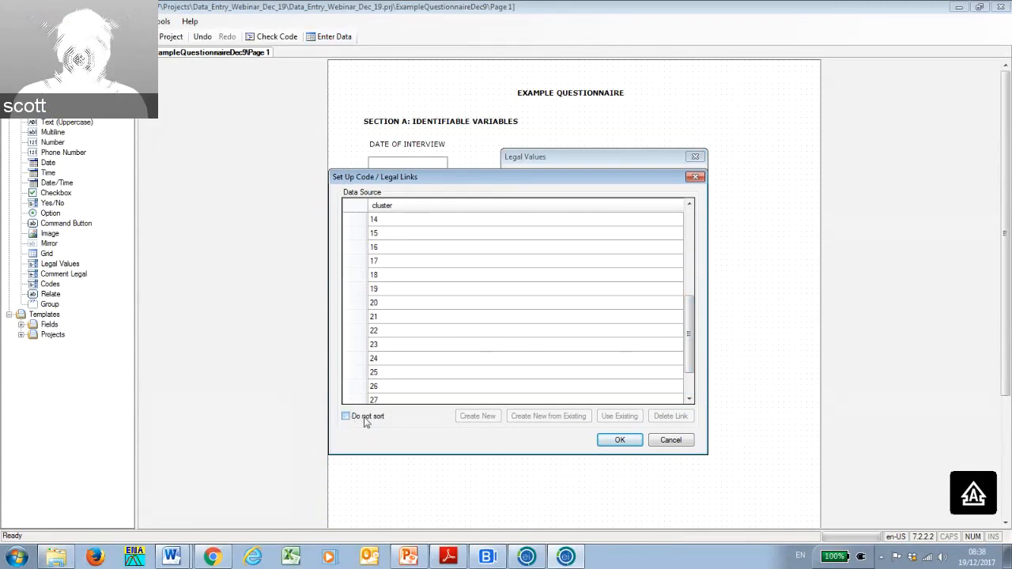
{"action": "left_click_drag", "start_coordinate": [687, 356], "coordinate": [685, 279]}
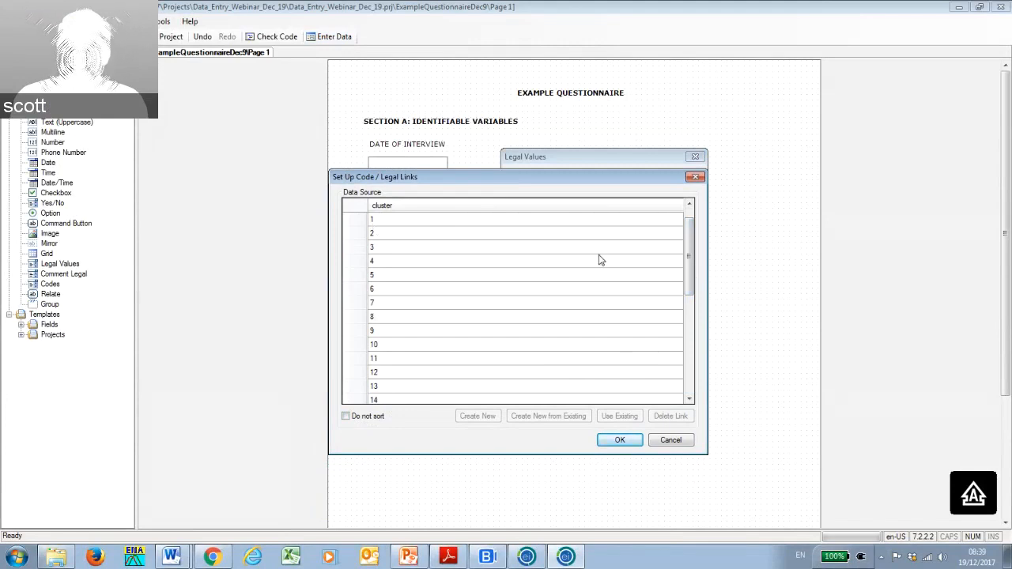
{"action": "left_click_drag", "start_coordinate": [690, 275], "coordinate": [688, 378]}
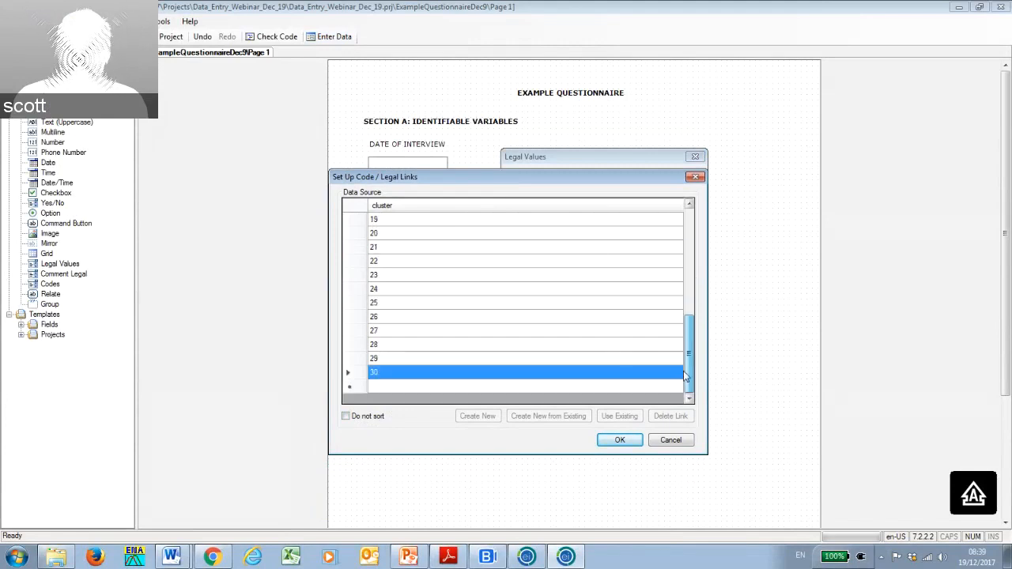
{"action": "left_click", "coordinate": [616, 442]}
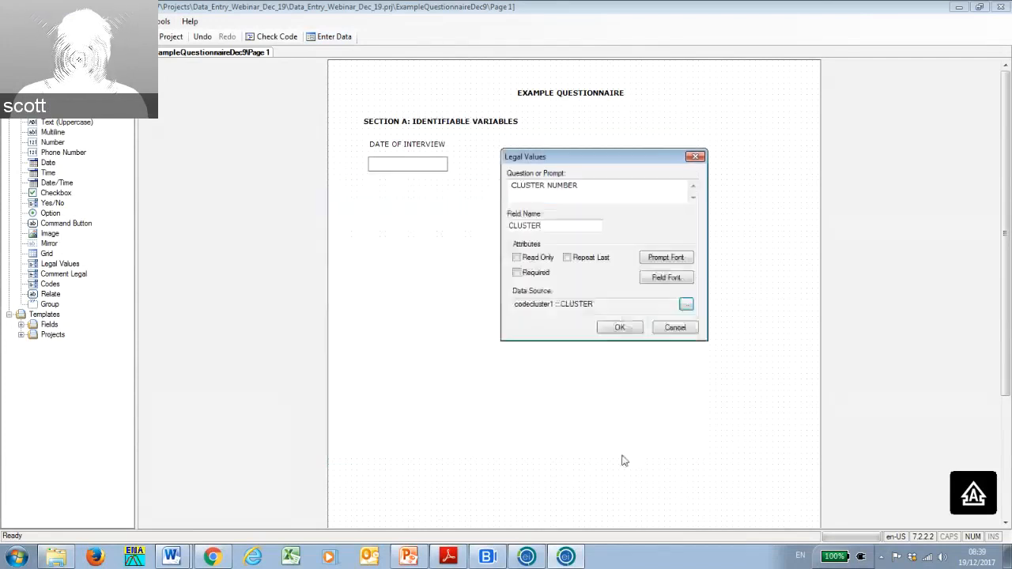
{"action": "left_click", "coordinate": [618, 328]}
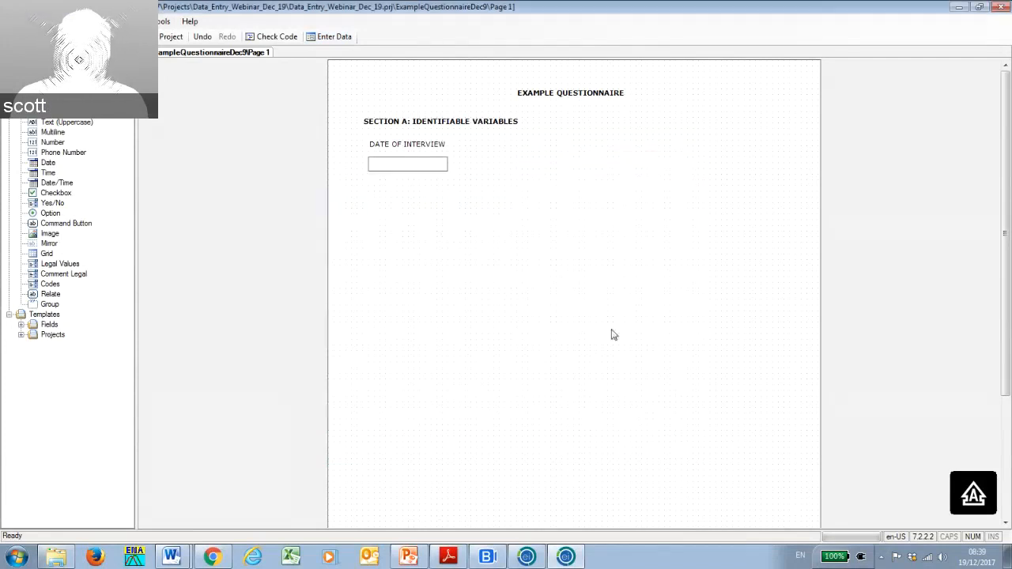
Narrow the cluster number drop-down box to roughly the width of its prompt.
{"action": "mouse_move", "coordinate": [526, 157]}
{"action": "left_mouse_down"}
{"action": "mouse_move", "coordinate": [510, 152]}
{"action": "mouse_move", "coordinate": [530, 163]}
{"action": "left_mouse_up"}
{"action": "key", "text": "Delete"}
{"action": "key", "text": "ctrl+z"}
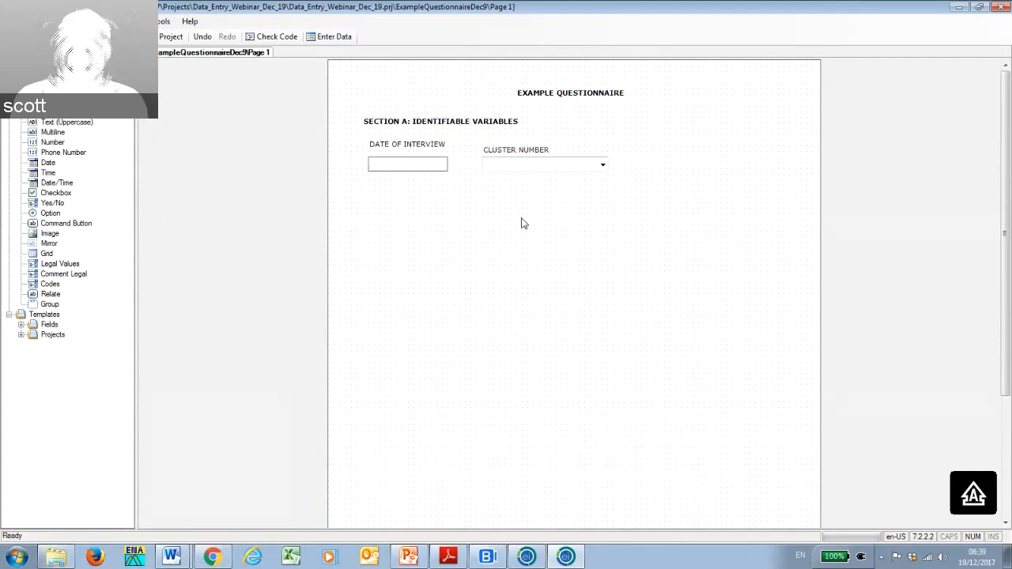
{"action": "left_click_drag", "start_coordinate": [609, 164], "coordinate": [556, 164]}
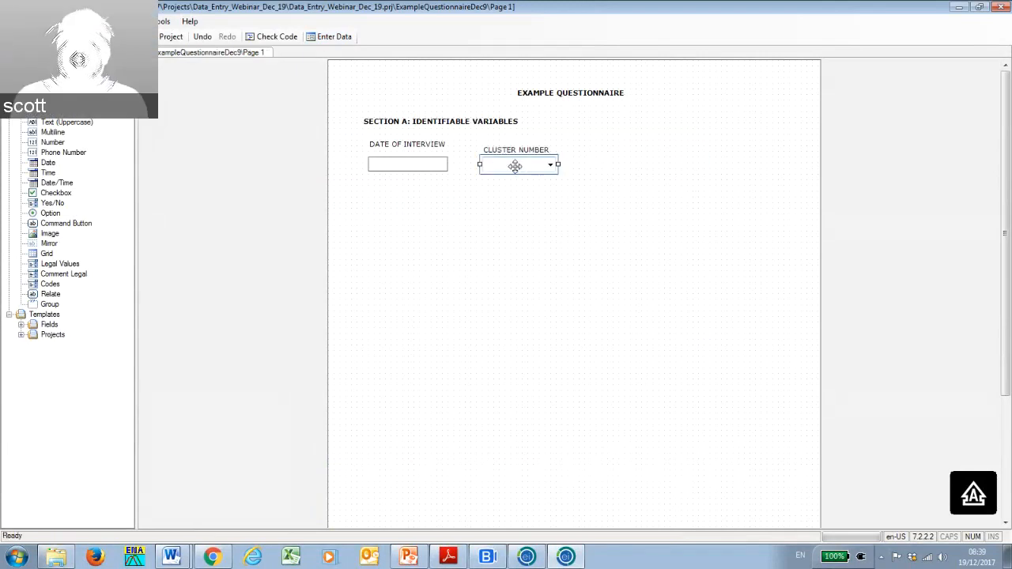
Check the order in which the cluster number drop-down on the form lists its values.
{"action": "left_click", "coordinate": [552, 163]}
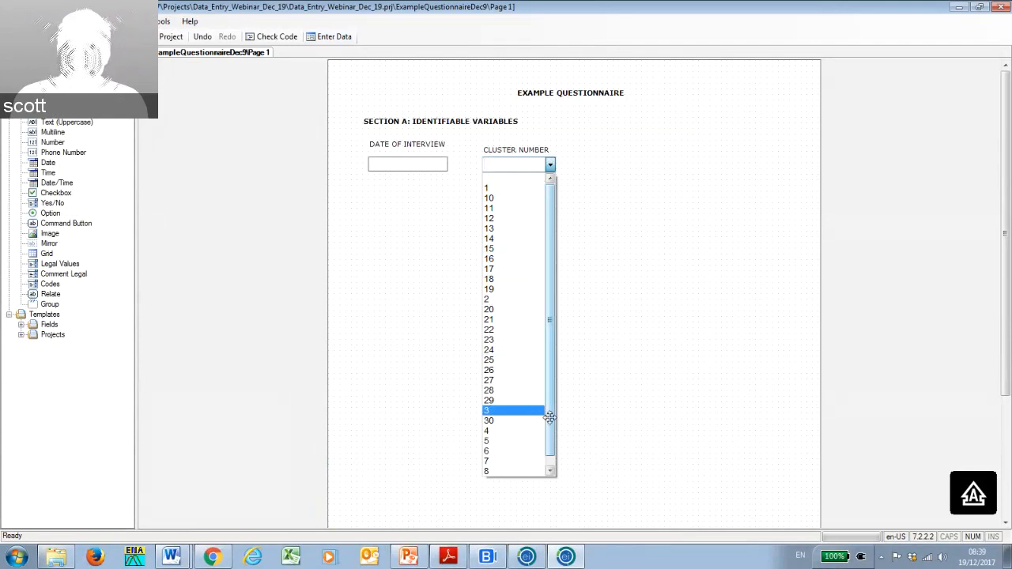
{"action": "scroll", "coordinate": [550, 418], "scroll_direction": "down", "scroll_amount": 1}
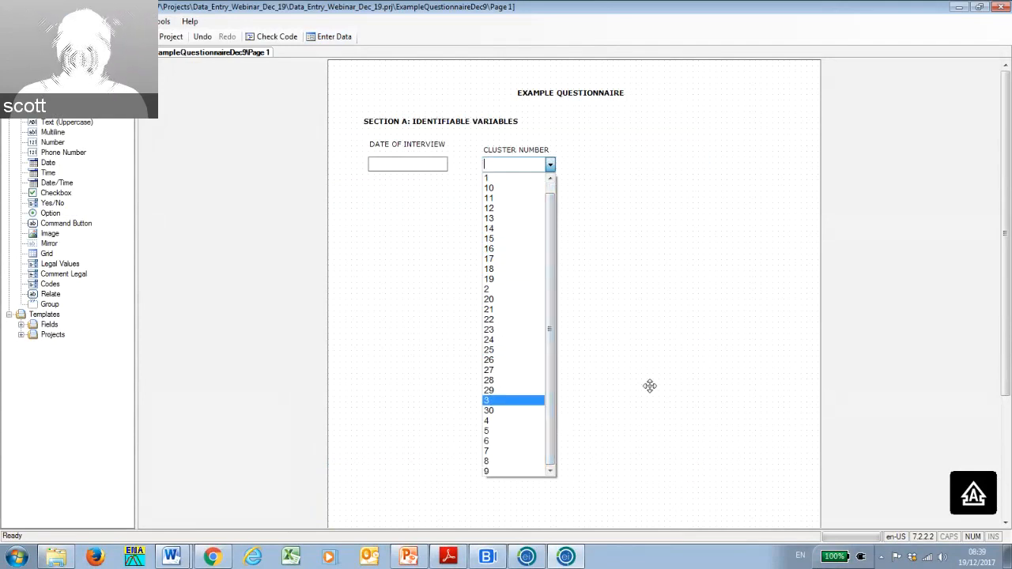
{"action": "left_click", "coordinate": [504, 151]}
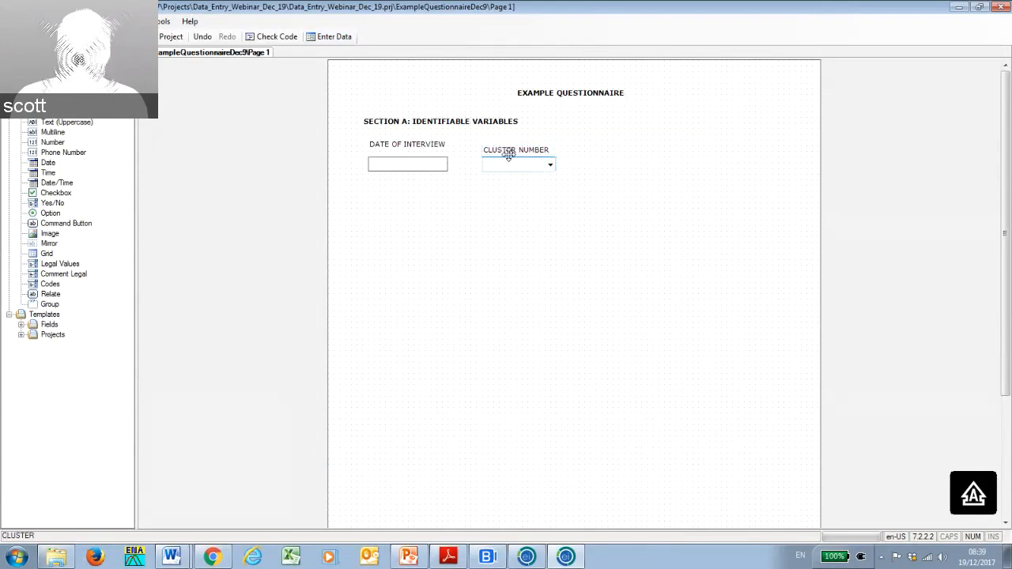
Turn on Do not sort for the cluster number field's data source and save the field's properties.
{"action": "right_click", "coordinate": [508, 155]}
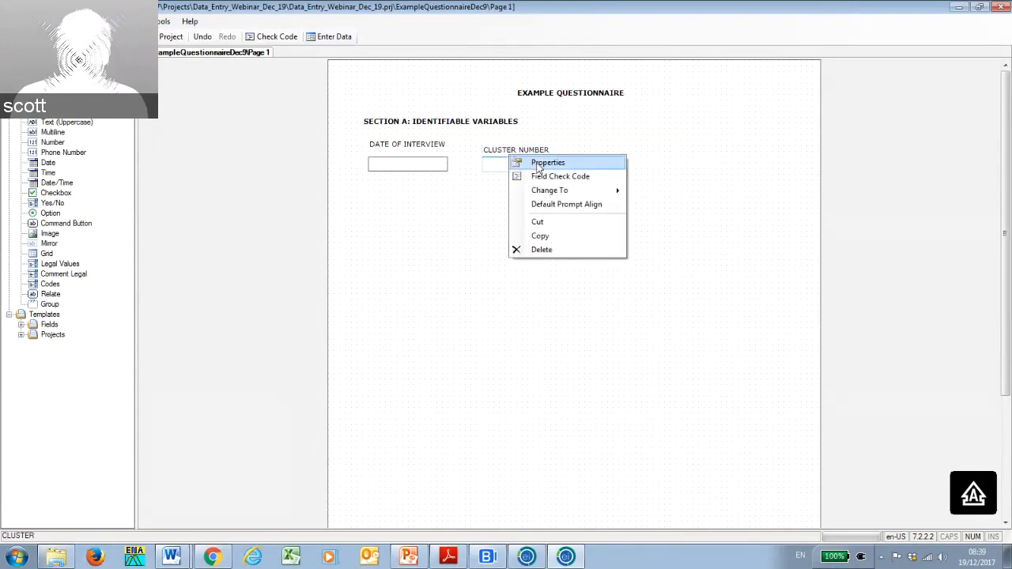
{"action": "left_click", "coordinate": [545, 163]}
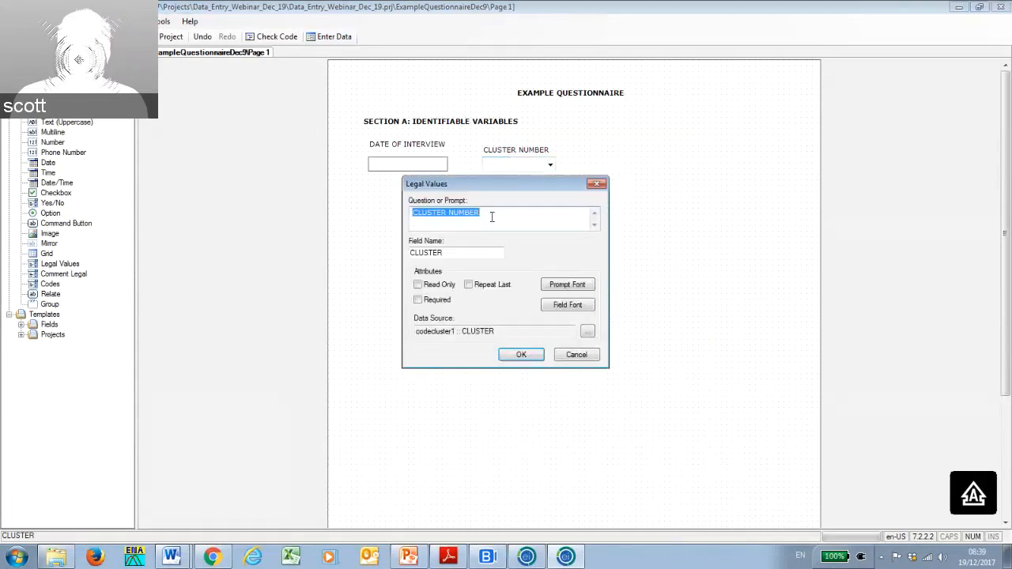
{"action": "left_click", "coordinate": [476, 252]}
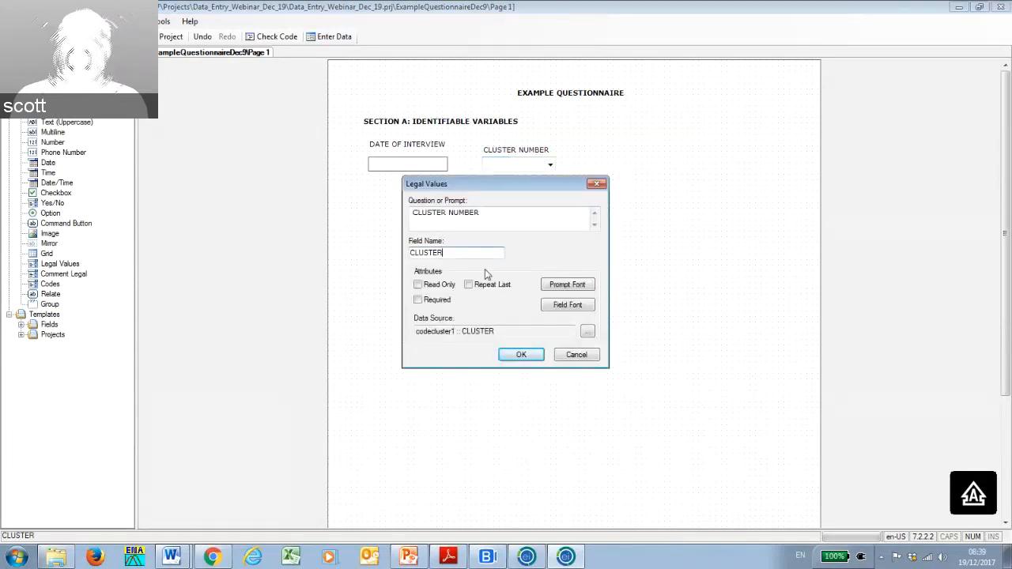
{"action": "left_click", "coordinate": [587, 333]}
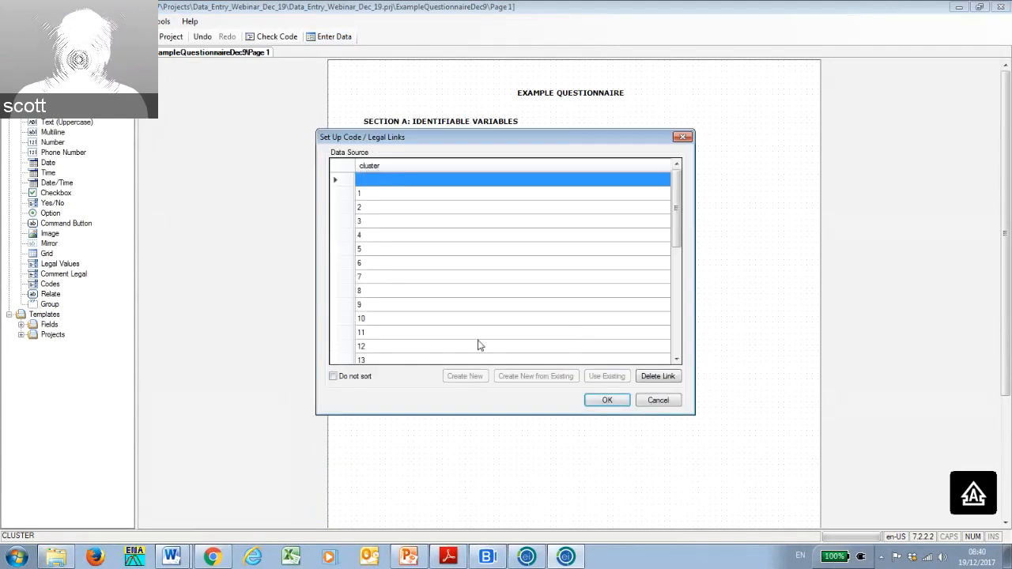
{"action": "left_click", "coordinate": [333, 377]}
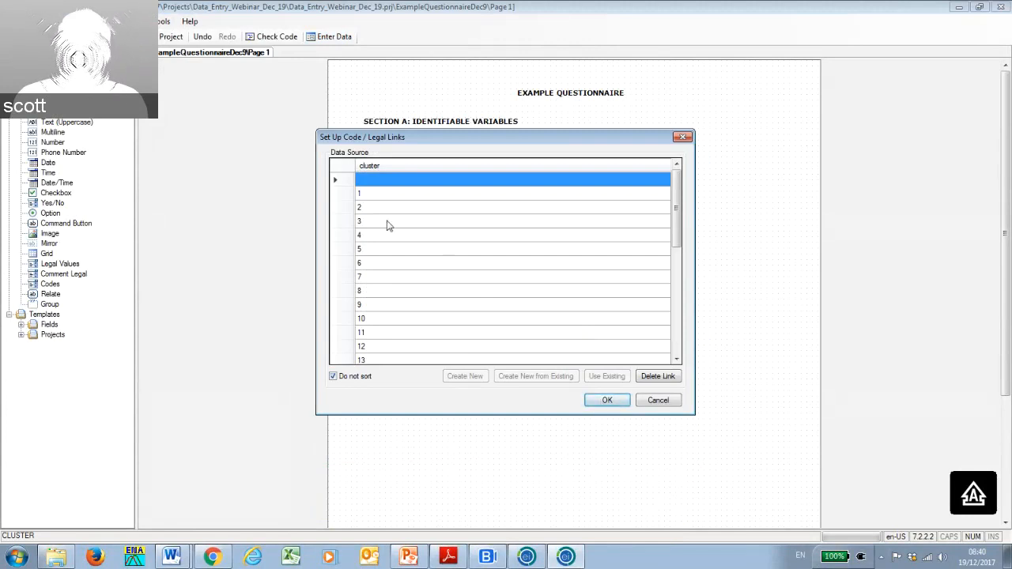
{"action": "left_click", "coordinate": [608, 401]}
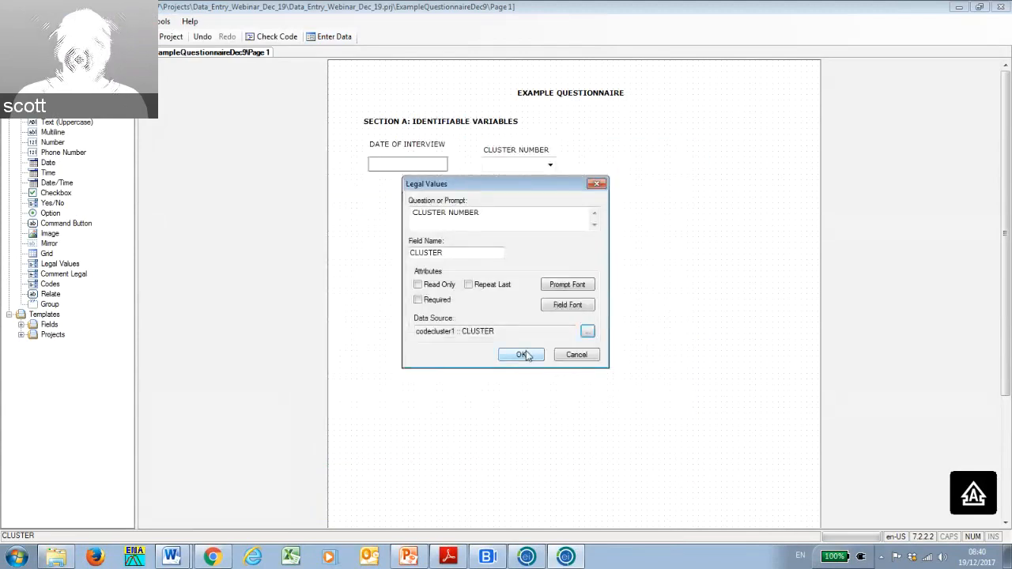
{"action": "left_click", "coordinate": [525, 355]}
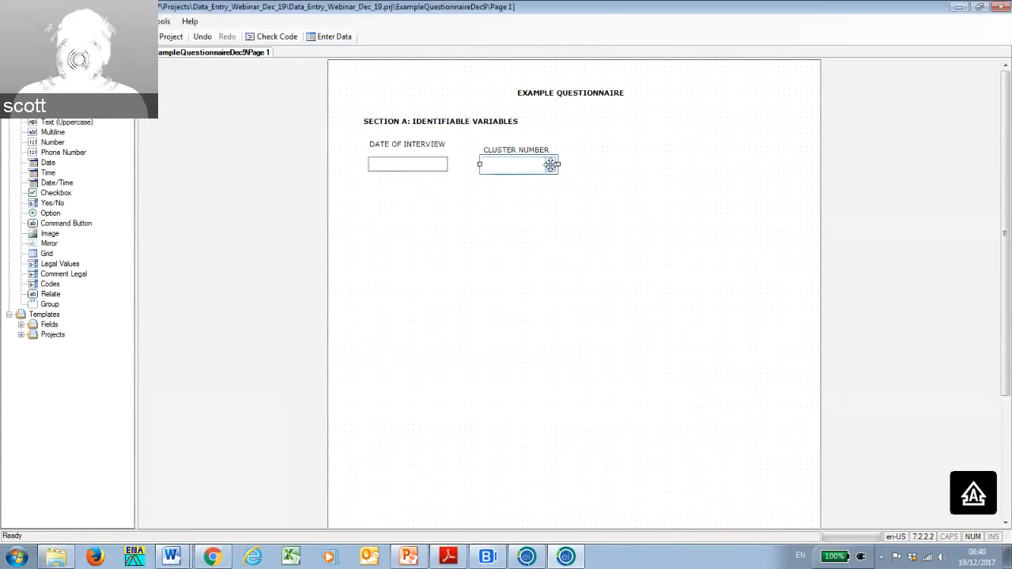
Recheck the order of the values in the cluster number drop-down with sorting disabled.
{"action": "left_click", "coordinate": [550, 165]}
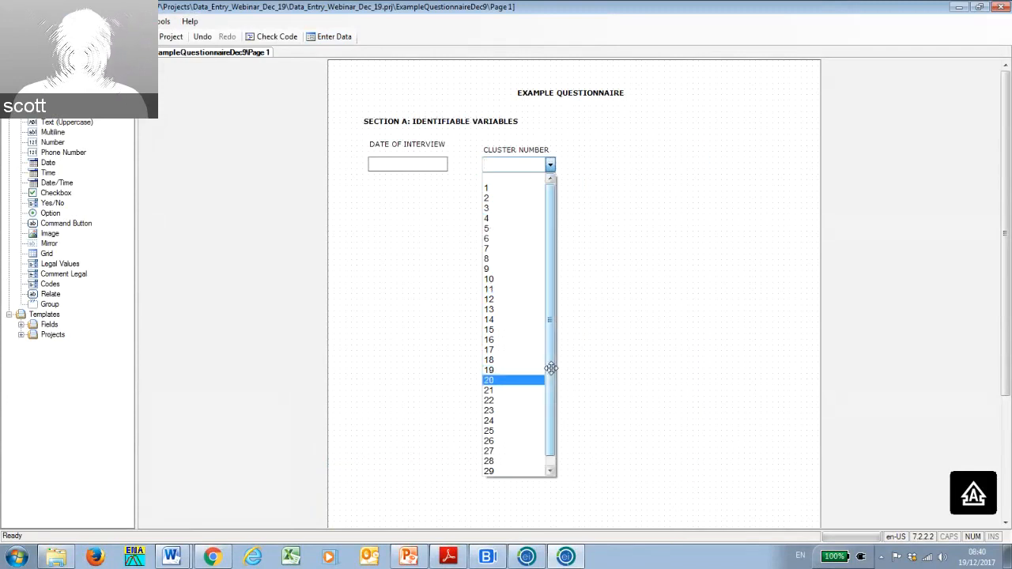
{"action": "scroll", "coordinate": [551, 369], "scroll_direction": "down", "scroll_amount": 1}
{"action": "left_click", "coordinate": [599, 282]}
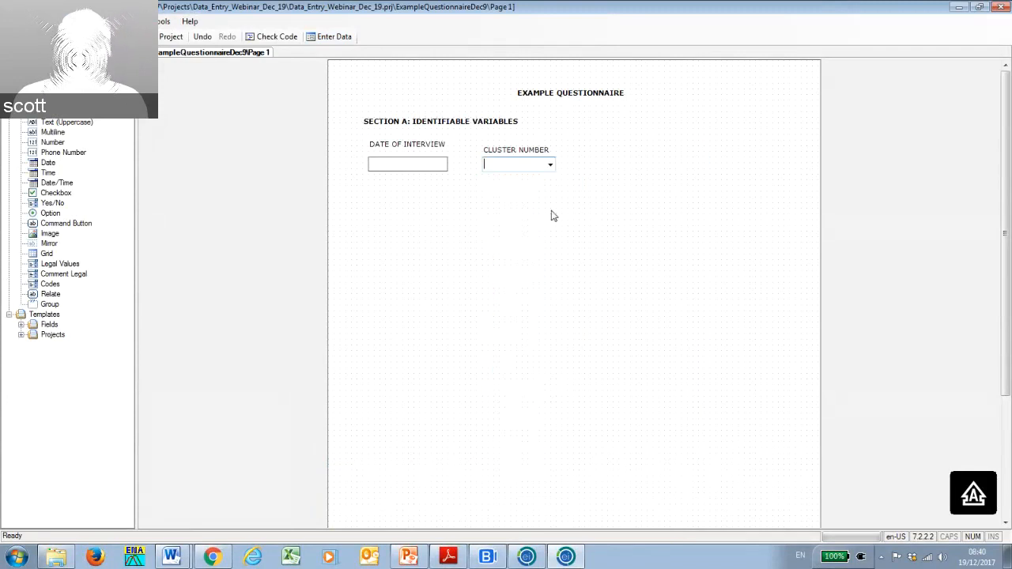
Review the cluster number field's properties and its data source list, and close both without making changes.
{"action": "left_click", "coordinate": [518, 151]}
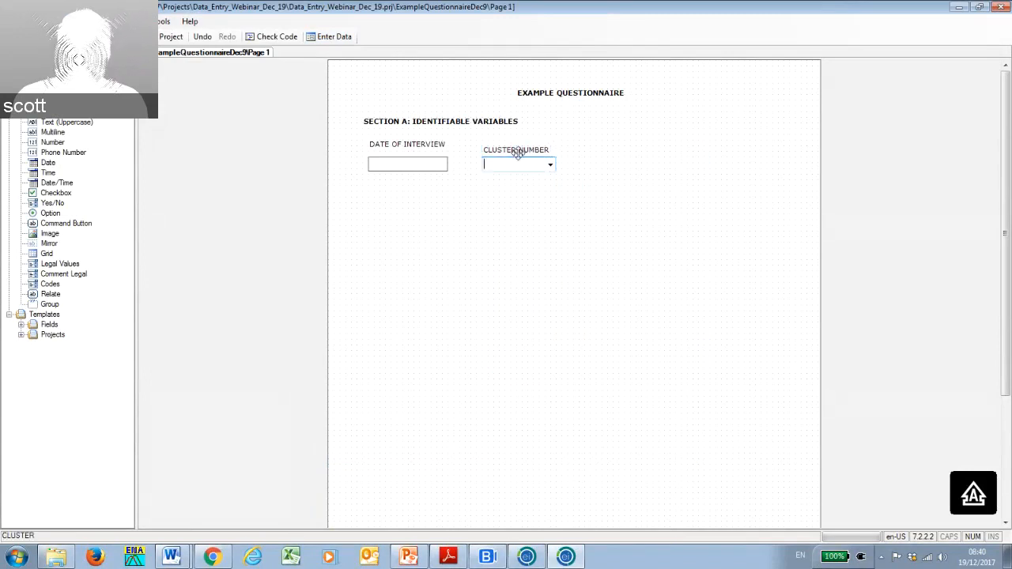
{"action": "right_click", "coordinate": [518, 153]}
{"action": "left_click", "coordinate": [549, 163]}
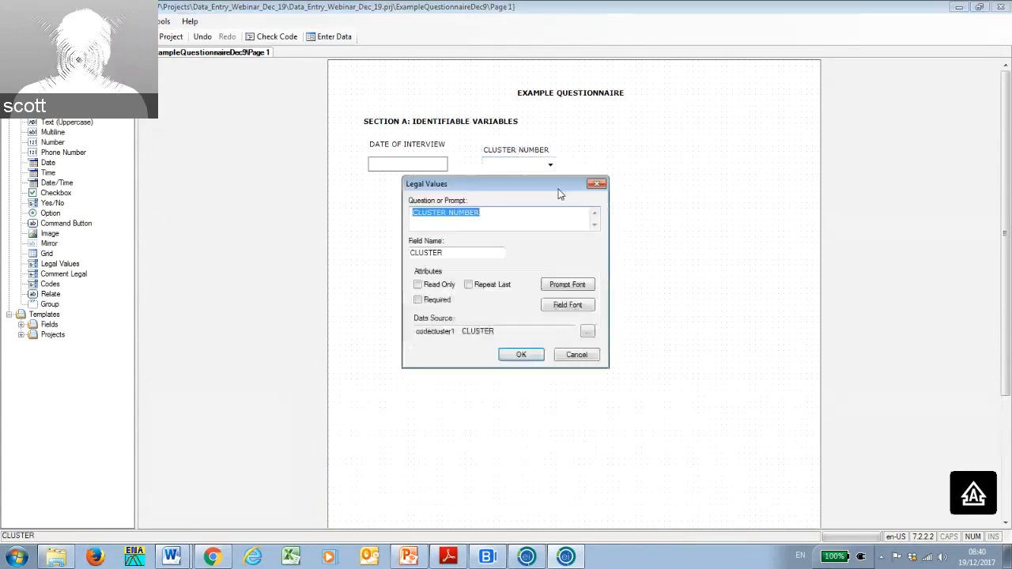
{"action": "left_click", "coordinate": [588, 332]}
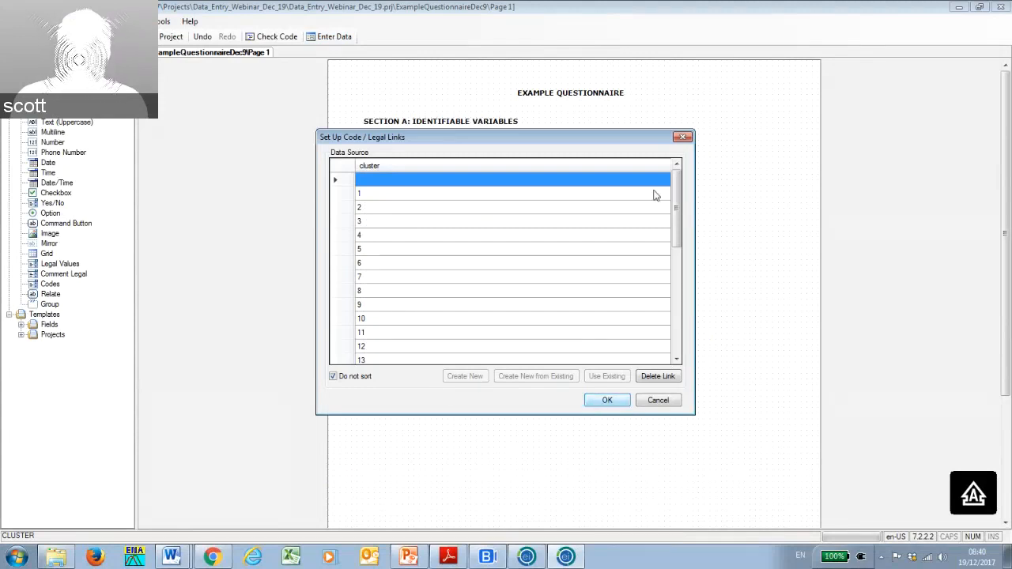
{"action": "left_click", "coordinate": [685, 139]}
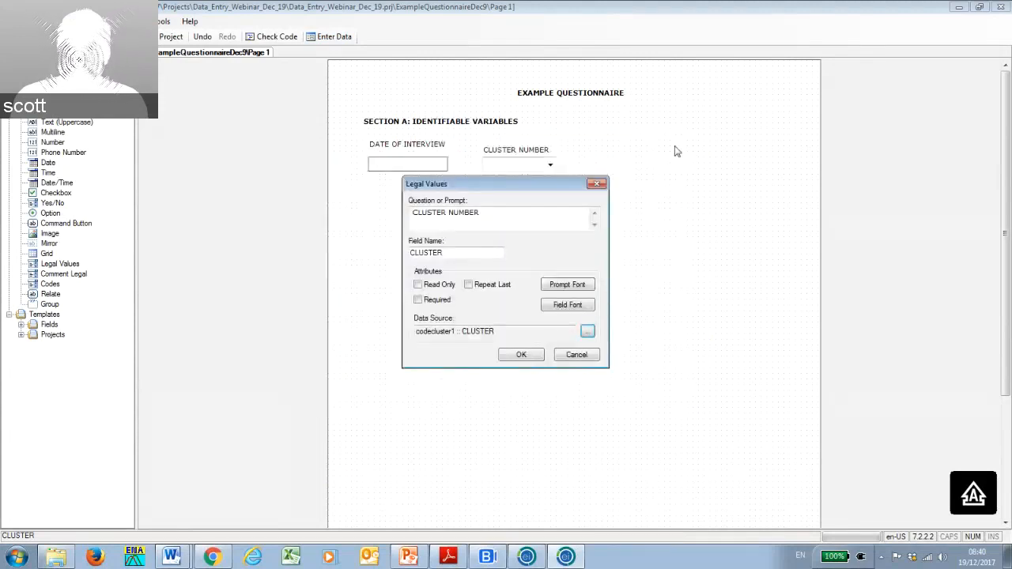
{"action": "left_click", "coordinate": [598, 184]}
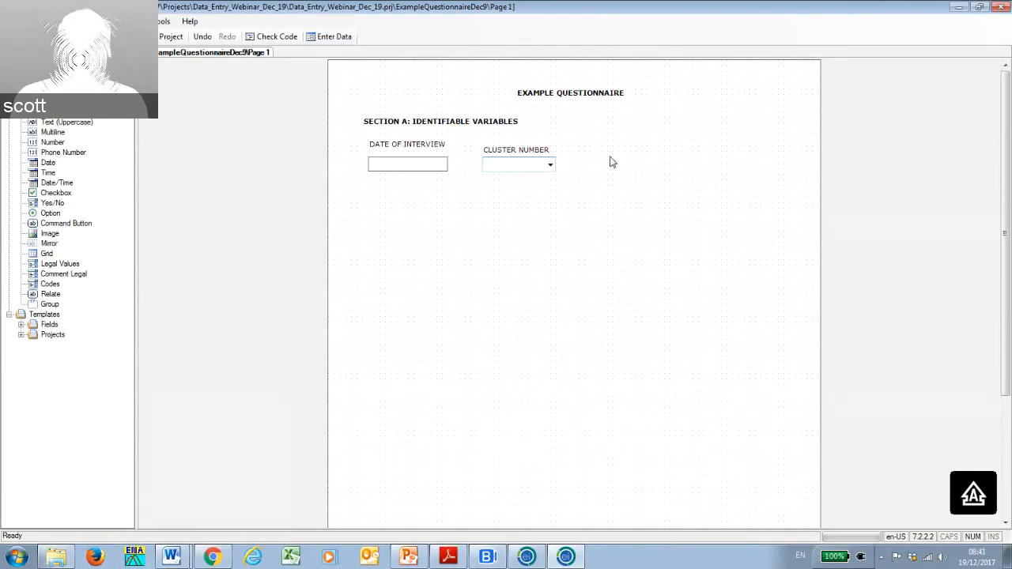
{"action": "right_click", "coordinate": [607, 163]}
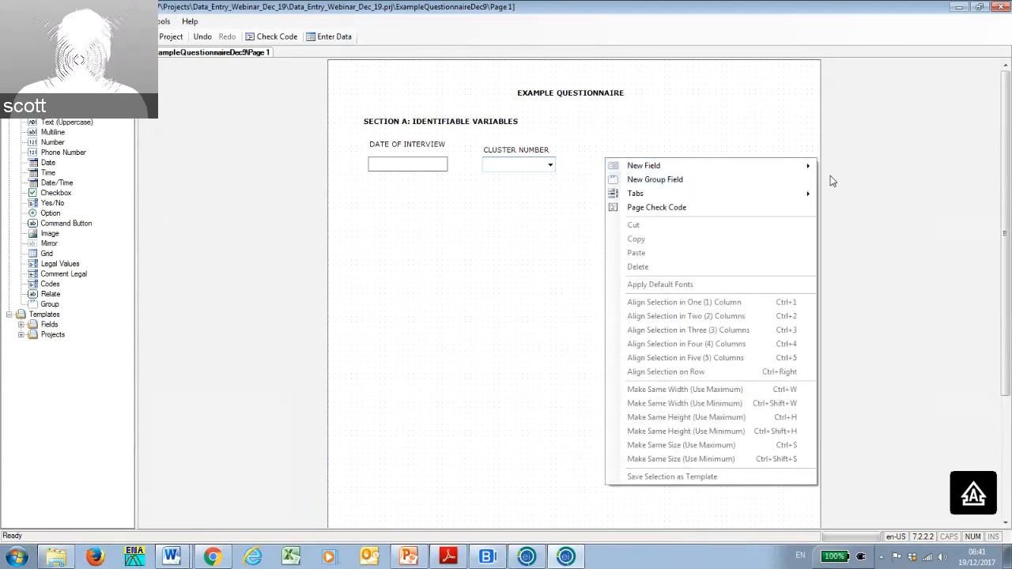
{"action": "mouse_move", "coordinate": [791, 166]}
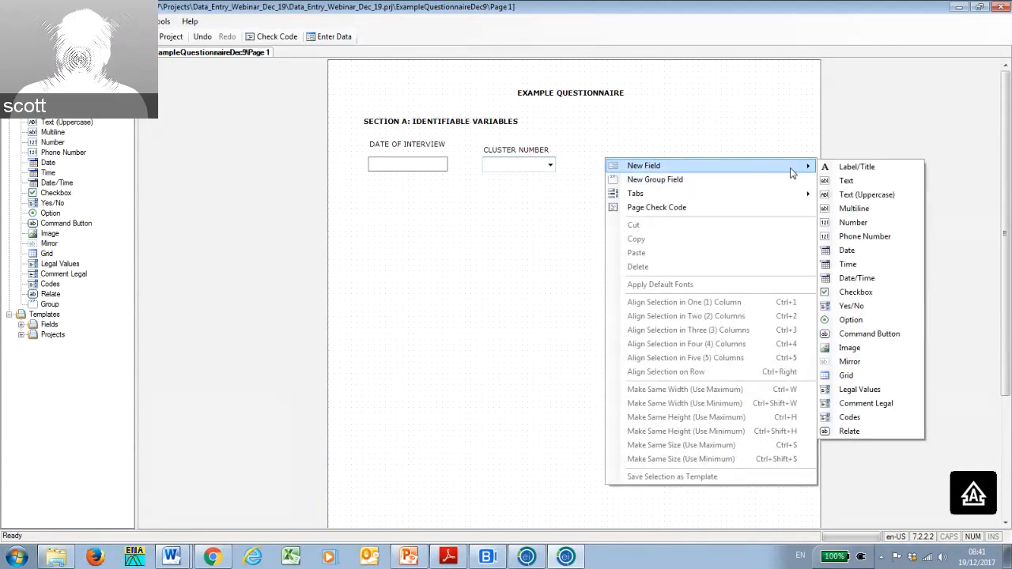
{"action": "left_click", "coordinate": [860, 229]}
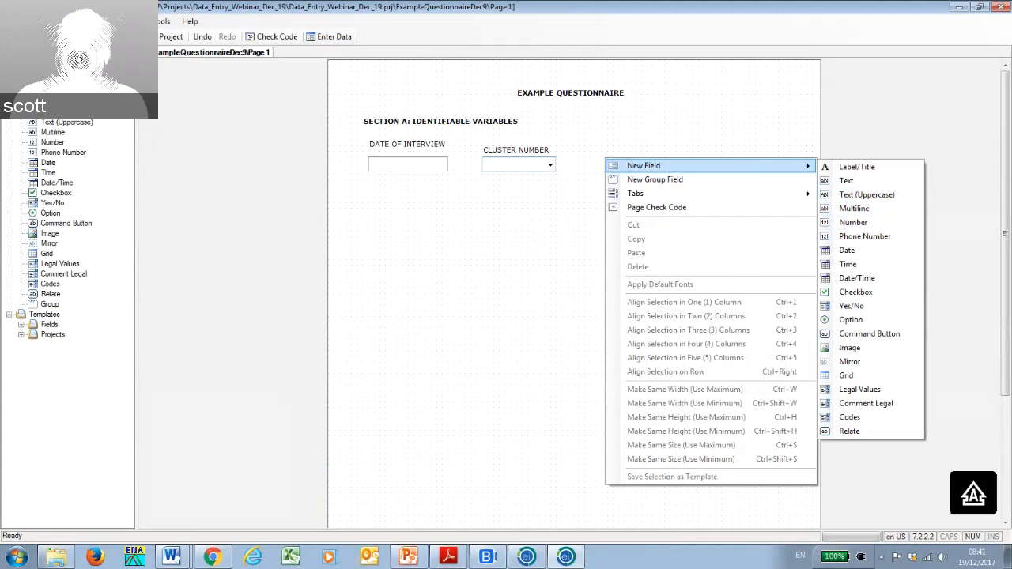
Switch to the sample questionnaire in Word to examine the HH Number item in Section A, and close the document.
{"action": "left_click", "coordinate": [172, 557]}
{"action": "left_click_drag", "start_coordinate": [519, 63], "coordinate": [488, 60]}
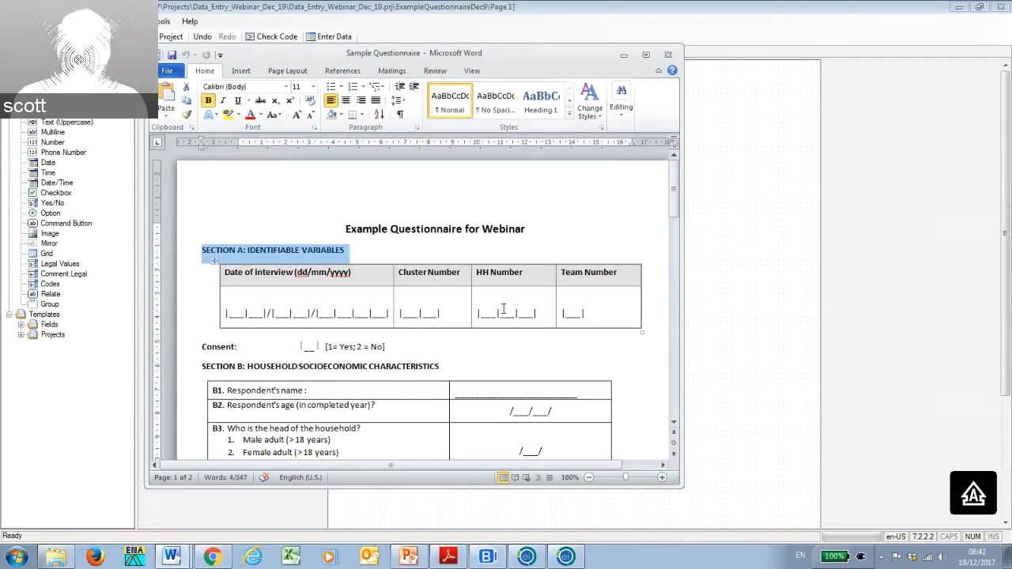
{"action": "left_click", "coordinate": [669, 54]}
Start a new Number field beside the cluster number field and enter HH NUMBER as its prompt.
{"action": "right_click", "coordinate": [598, 165]}
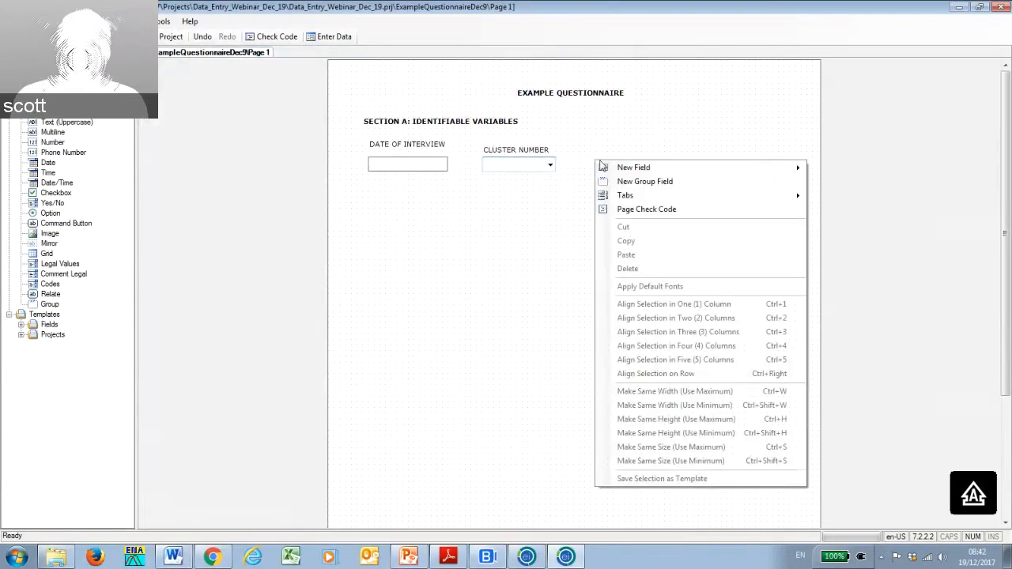
{"action": "mouse_move", "coordinate": [777, 175]}
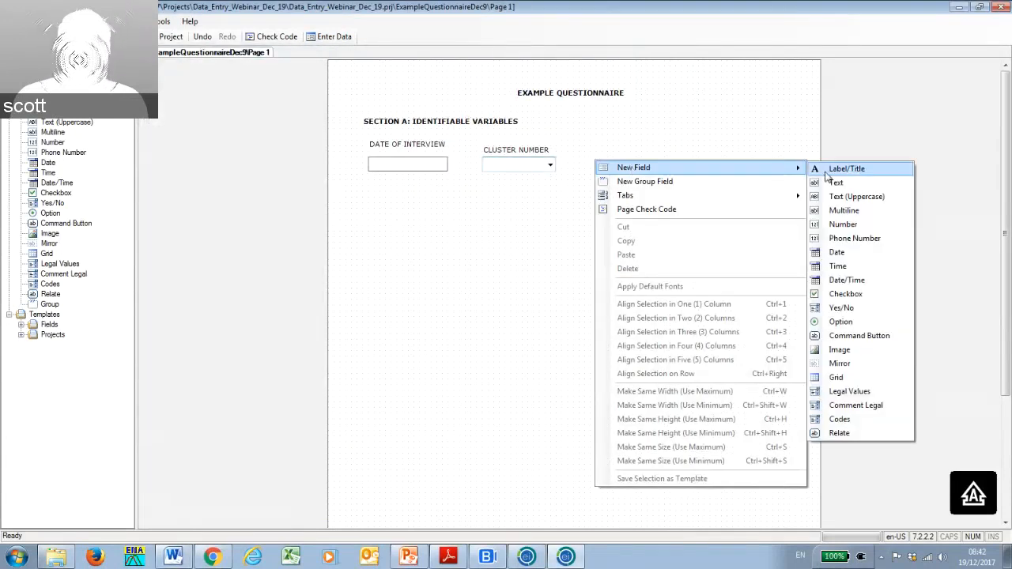
{"action": "left_click", "coordinate": [843, 225]}
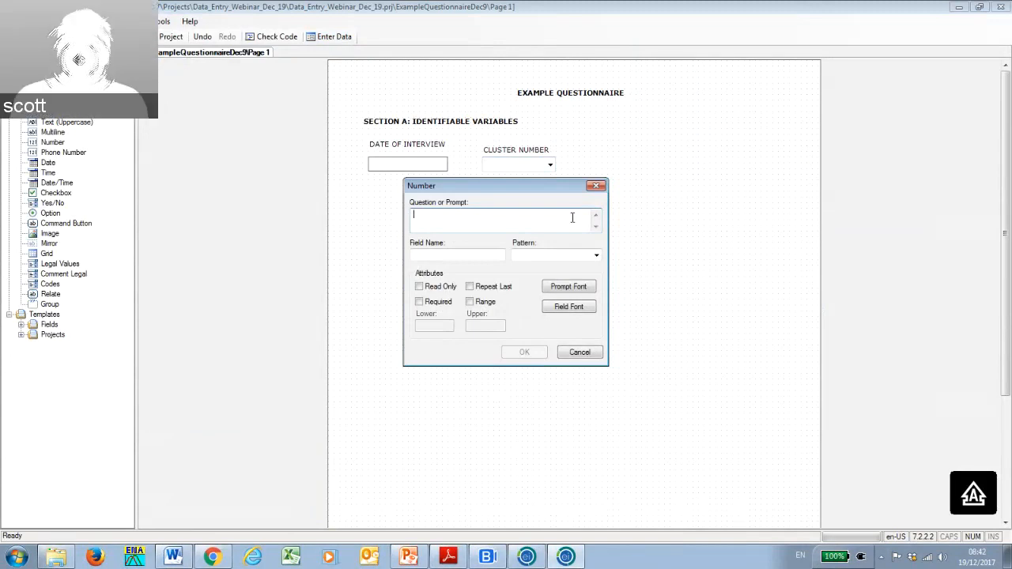
{"action": "type", "text": "h"}
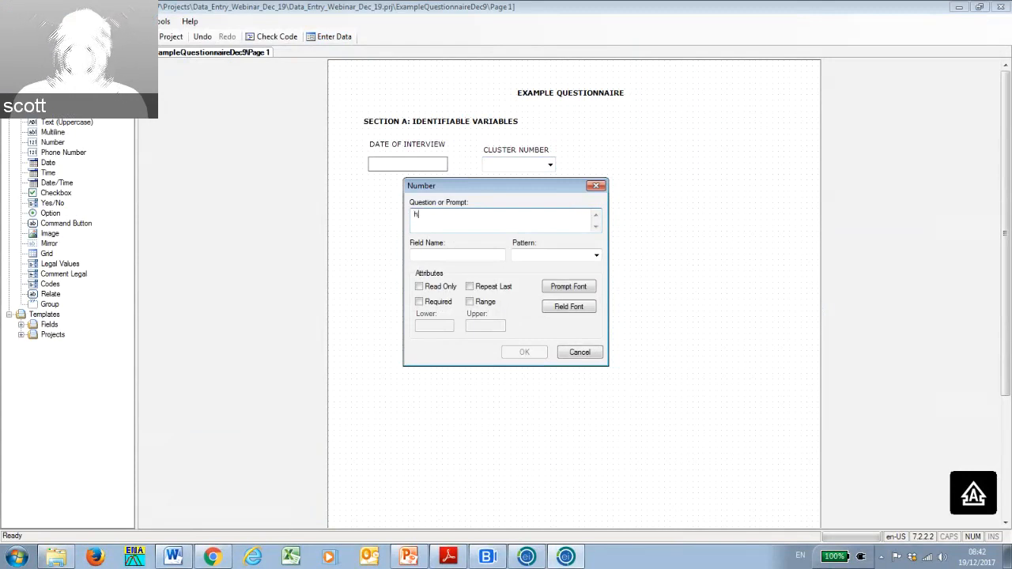
{"action": "key", "text": "BackSpace"}
{"action": "type", "text": "HH NUMBER"}
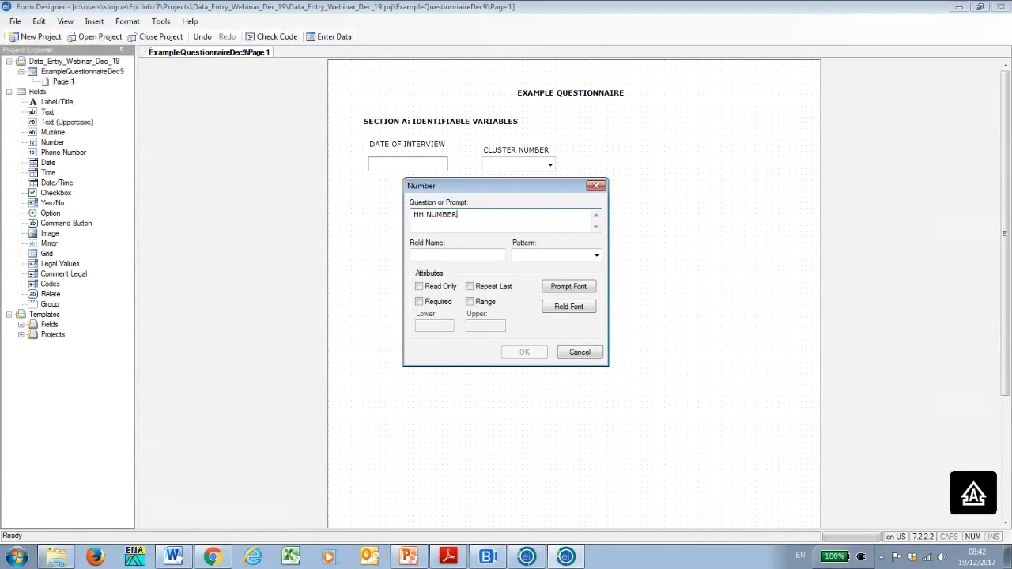
Shorten the household number field's field name to HH.
{"action": "left_click", "coordinate": [449, 556]}
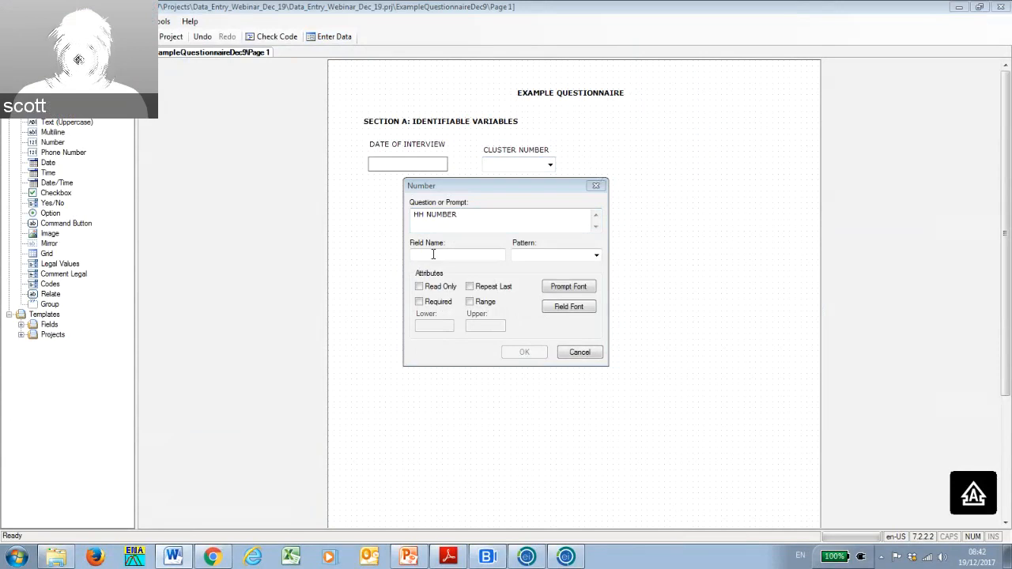
{"action": "left_click", "coordinate": [434, 253]}
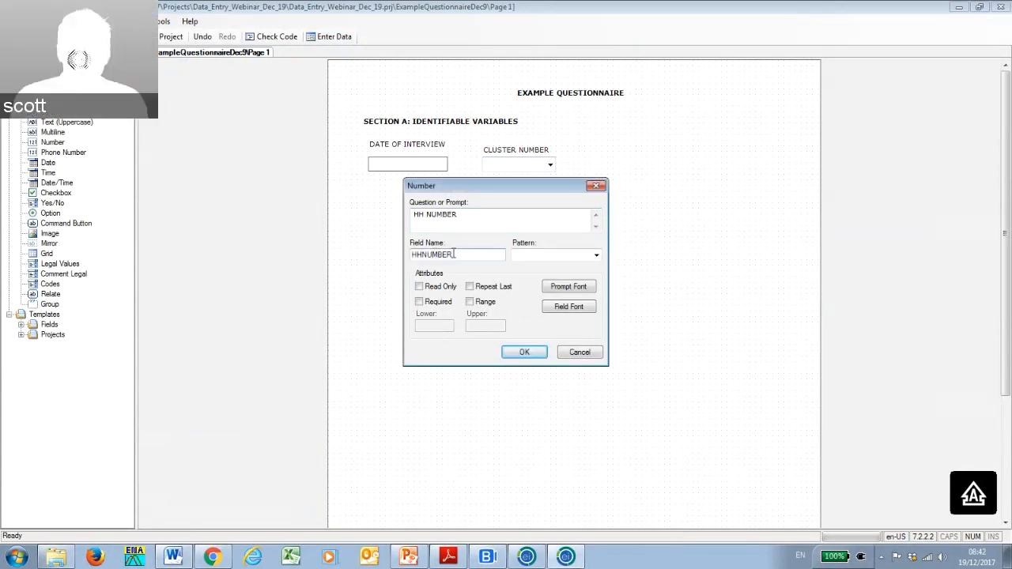
{"action": "key", "text": "BackSpace"}
{"action": "key", "text": "BackSpace"}
{"action": "key", "text": "BackSpace"}
{"action": "key", "text": "BackSpace"}
{"action": "key", "text": "BackSpace"}
{"action": "key", "text": "BackSpace"}
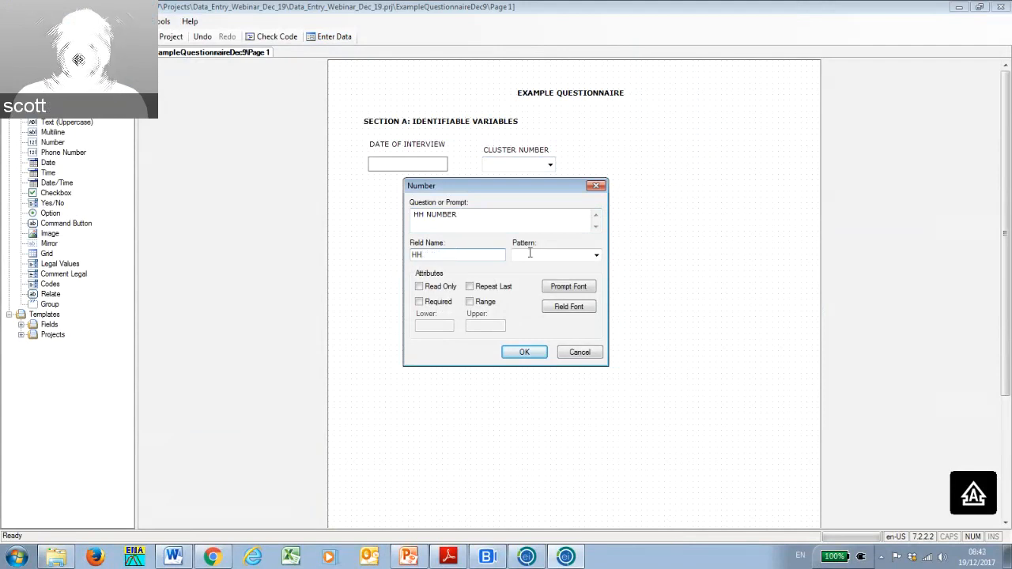
Try the ##.### pattern for the household number field and edit it to ##.##.
{"action": "left_click", "coordinate": [597, 256]}
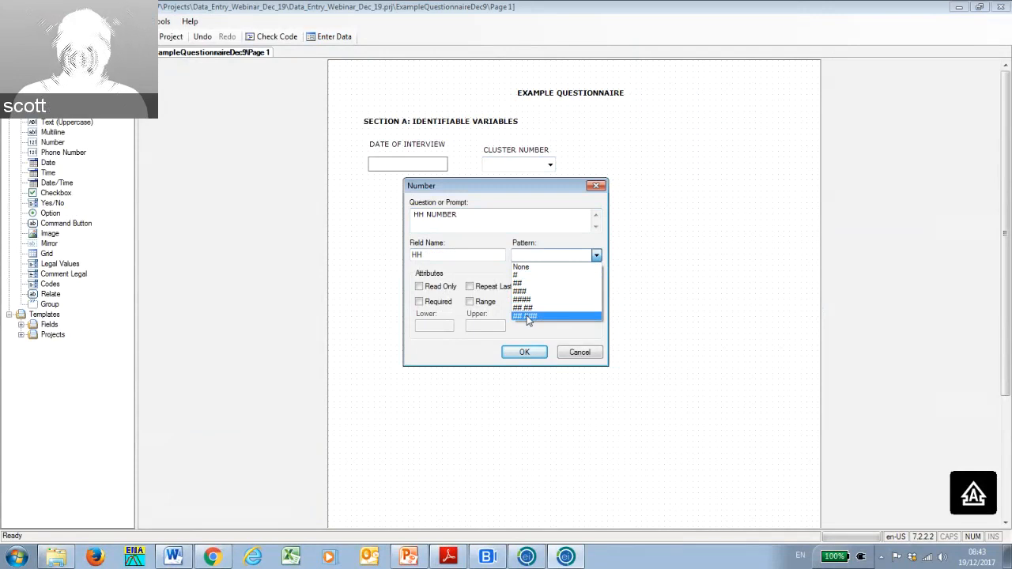
{"action": "left_click", "coordinate": [528, 317]}
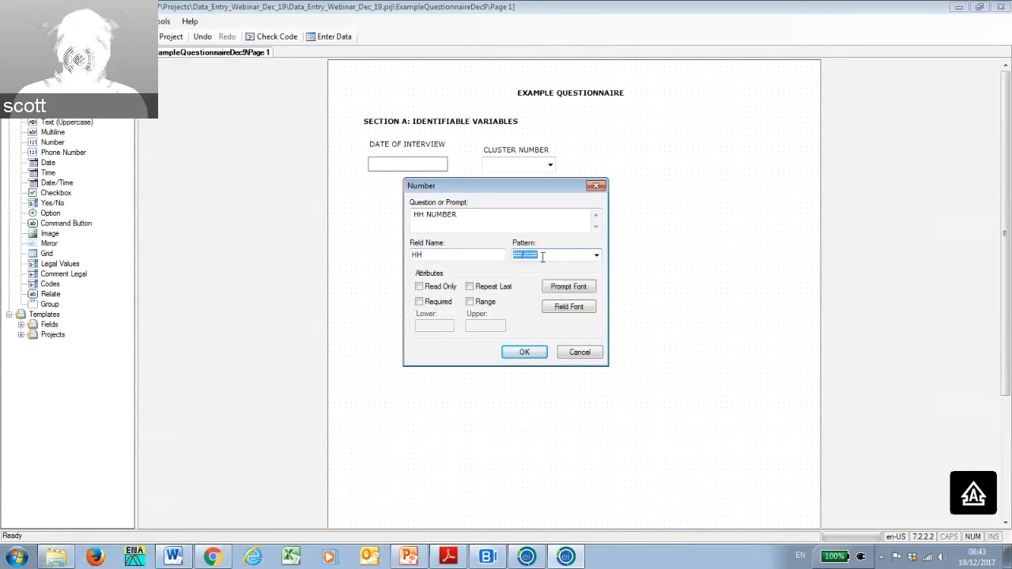
{"action": "left_click", "coordinate": [542, 257]}
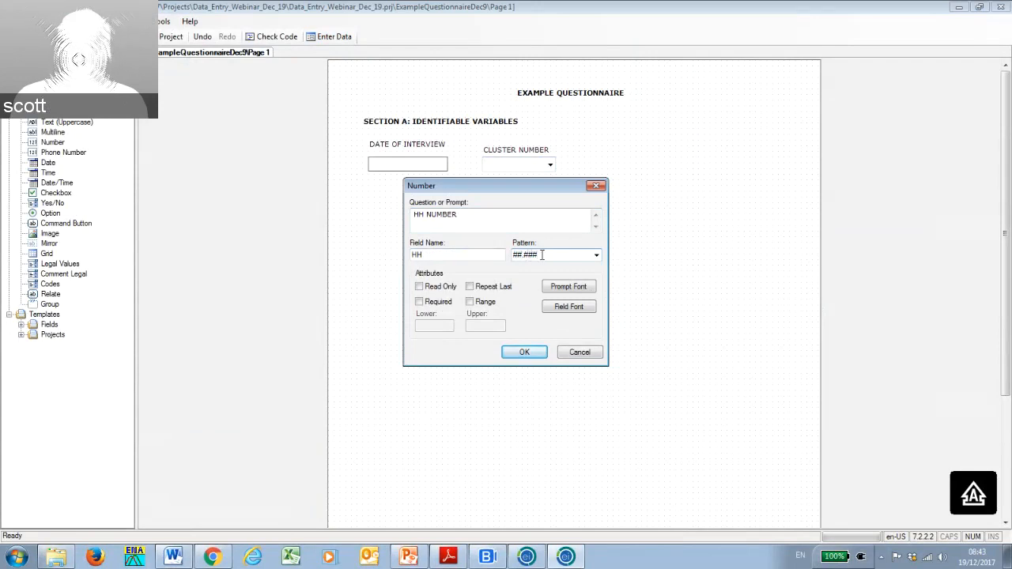
{"action": "key", "text": "BackSpace"}
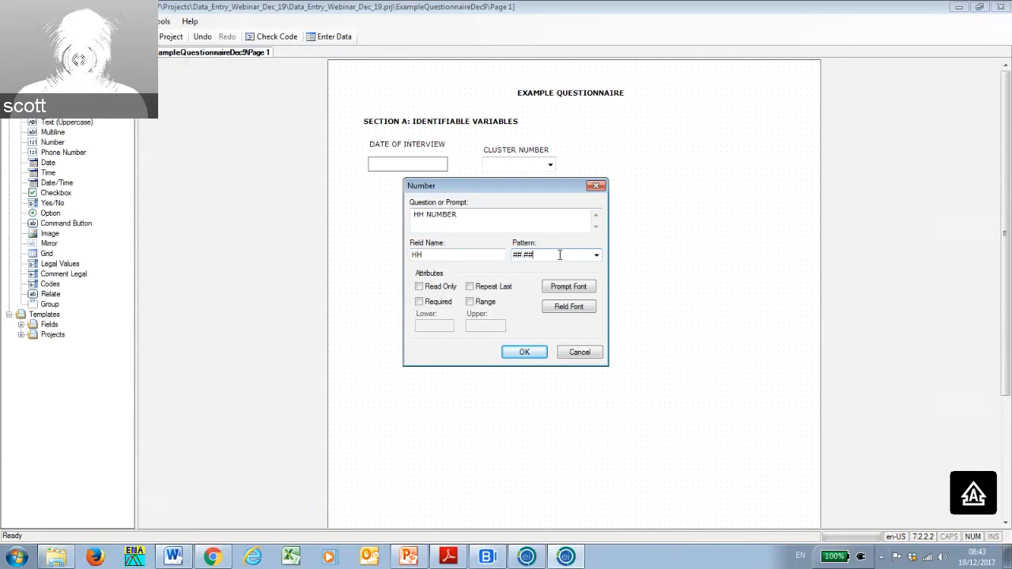
Give the household number field the ## pattern and a range from 01 to 15, and create the field.
{"action": "left_click", "coordinate": [597, 254]}
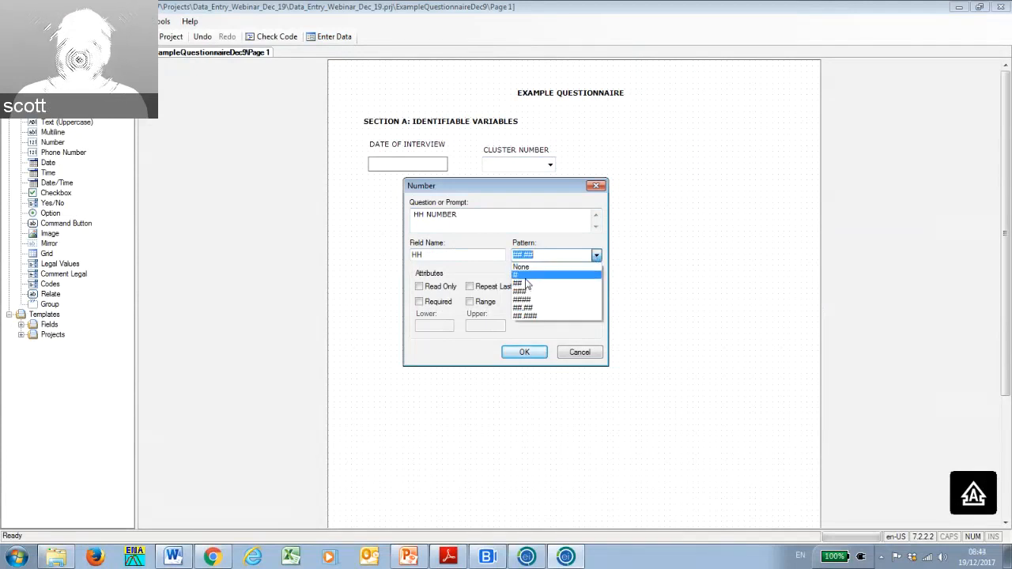
{"action": "left_click", "coordinate": [527, 284]}
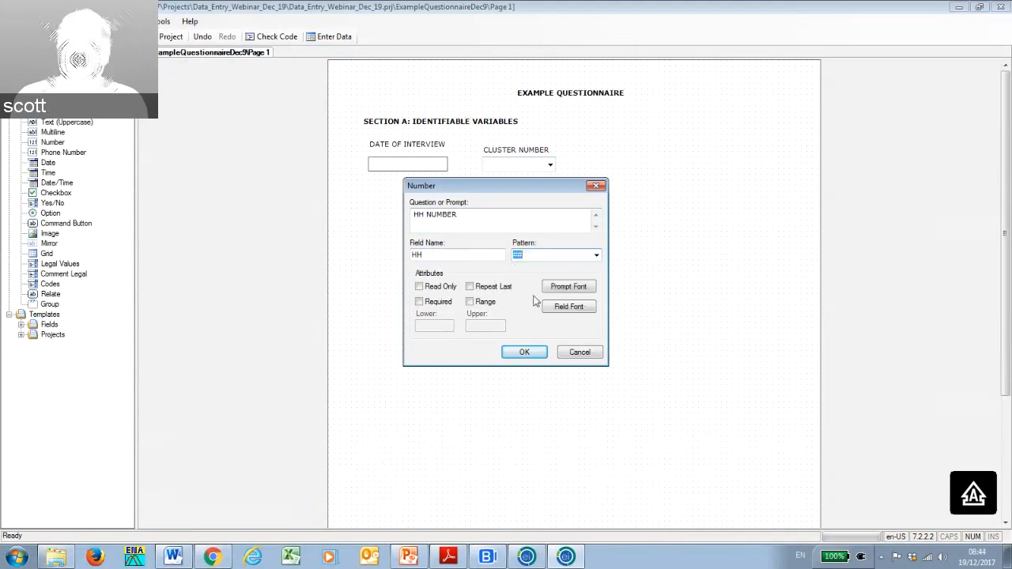
{"action": "left_click", "coordinate": [471, 304]}
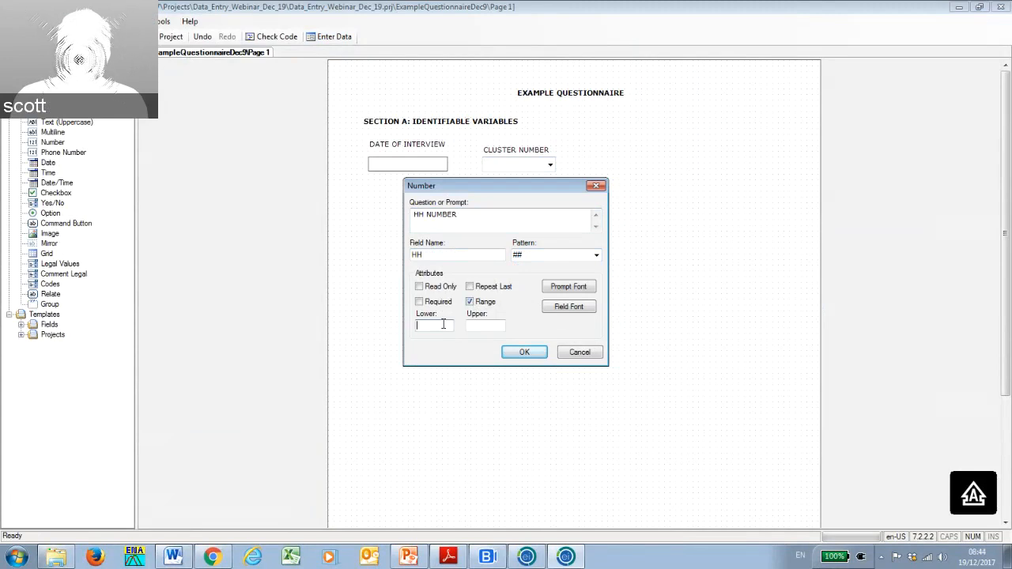
{"action": "type", "text": "1"}
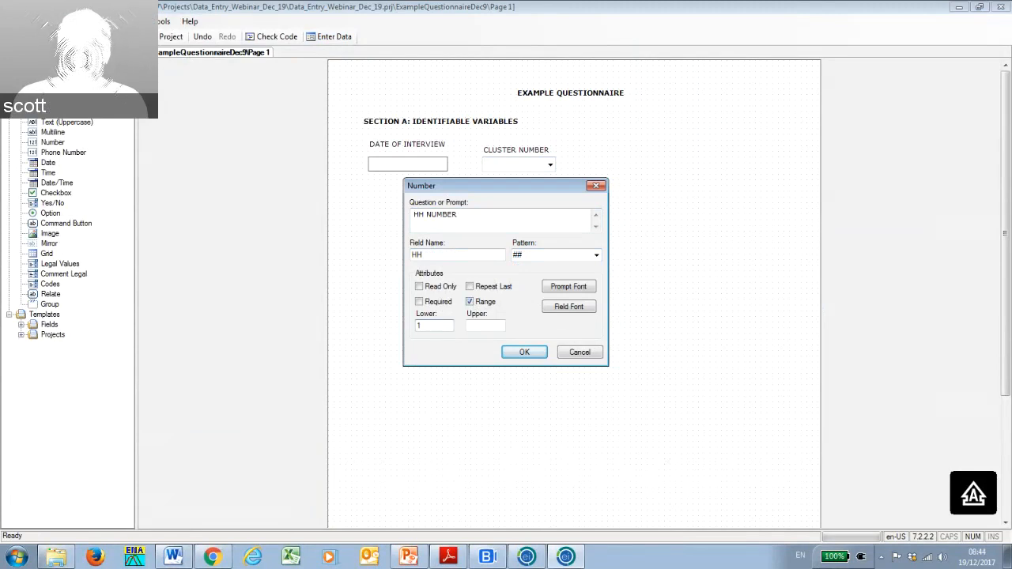
{"action": "left_click", "coordinate": [478, 326]}
{"action": "type", "text": "15"}
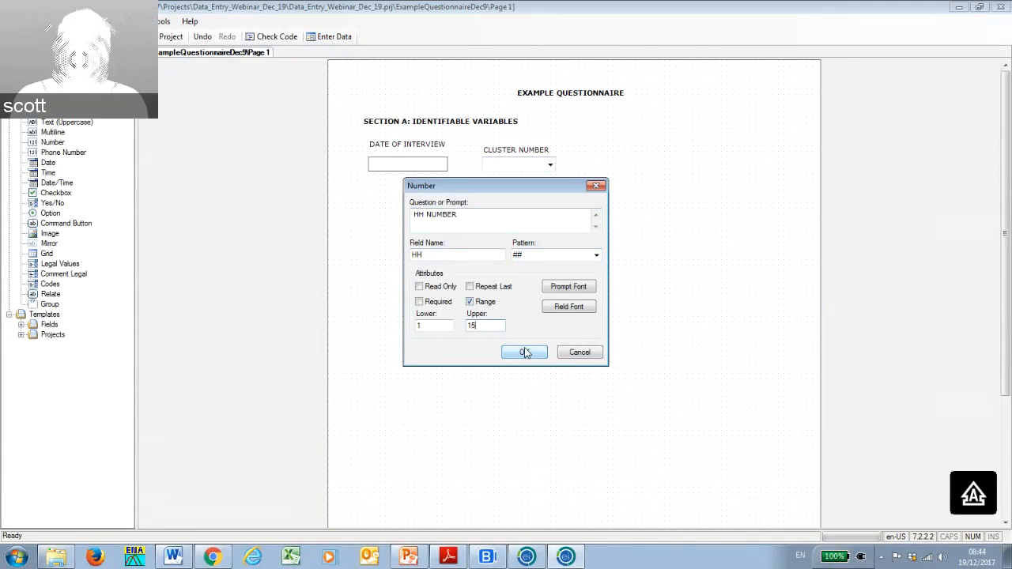
{"action": "left_click", "coordinate": [424, 325]}
{"action": "key", "text": "BackSpace"}
{"action": "type", "text": "0"}
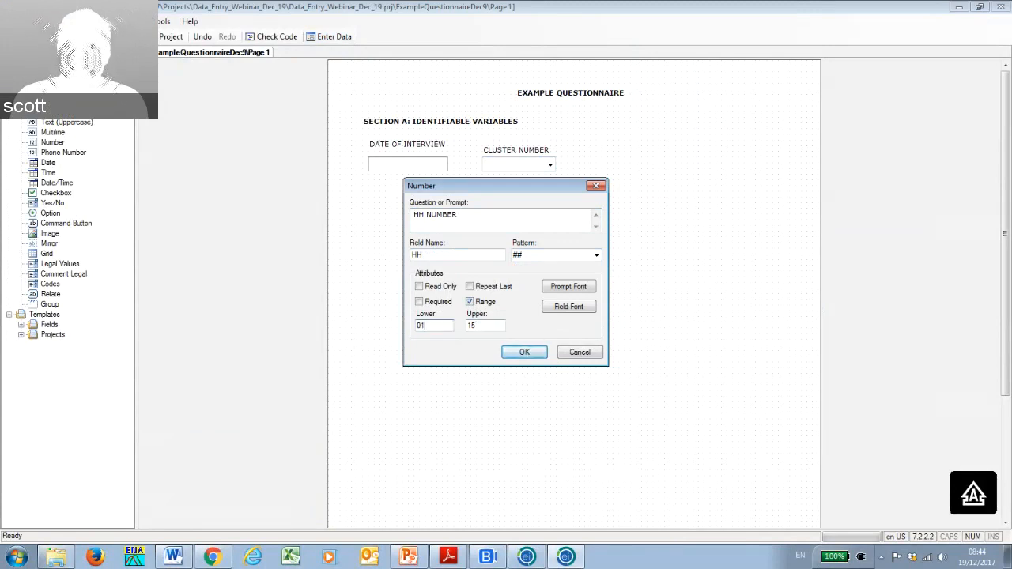
{"action": "left_click", "coordinate": [525, 353]}
Place the HH NUMBER entry box under its prompt, in line with the cluster number drop-down.
{"action": "left_click", "coordinate": [603, 174]}
{"action": "mouse_move", "coordinate": [602, 172]}
{"action": "left_mouse_down"}
{"action": "mouse_move", "coordinate": [603, 156]}
{"action": "mouse_move", "coordinate": [585, 155]}
{"action": "mouse_move", "coordinate": [593, 163]}
{"action": "left_mouse_up"}
{"action": "left_click", "coordinate": [601, 150]}
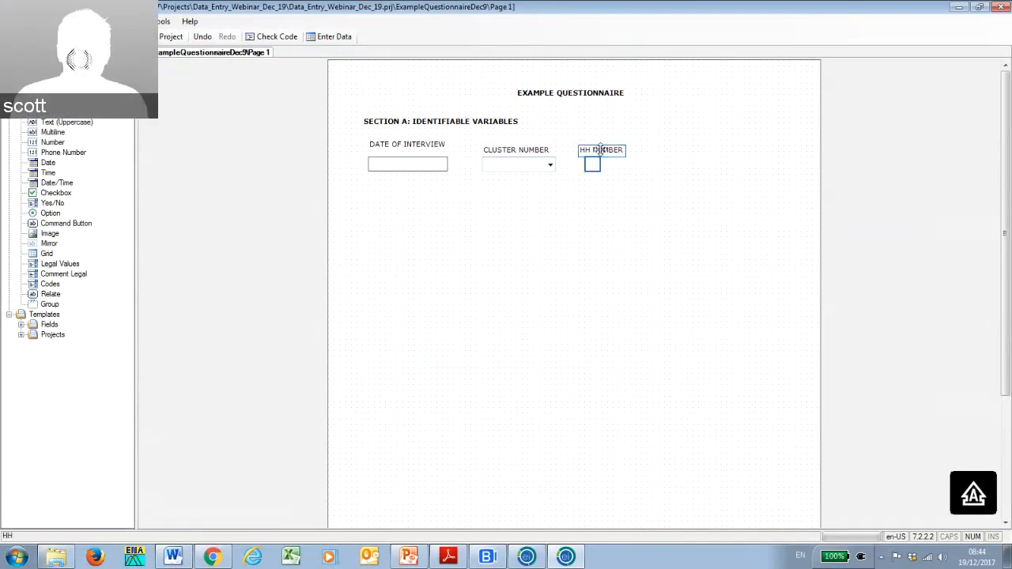
{"action": "left_click", "coordinate": [662, 162]}
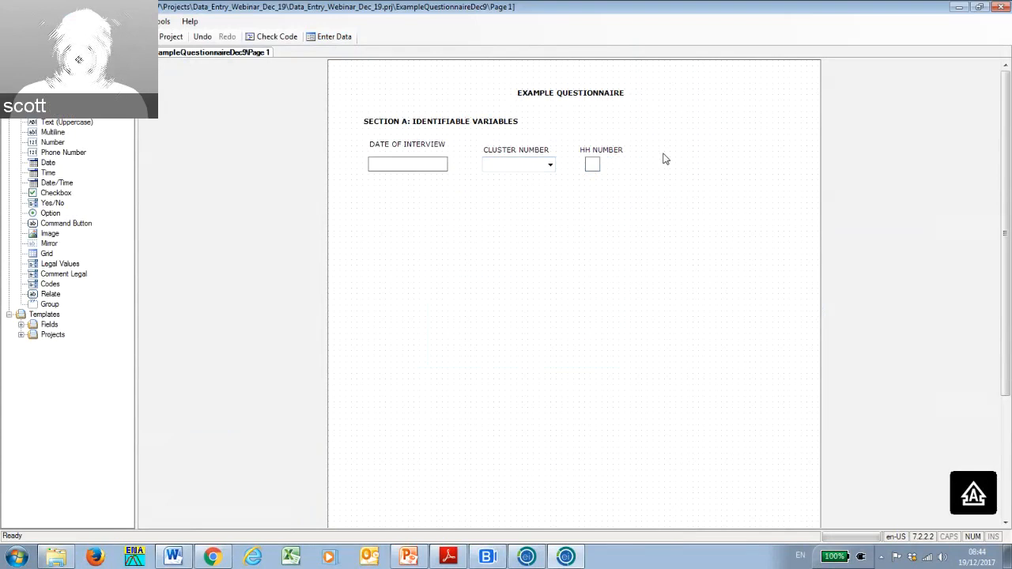
Start a new Legal Values field beside HH NUMBER with the prompt TEAM NUMBER and the field name TEAM.
{"action": "right_click", "coordinate": [664, 158]}
{"action": "mouse_move", "coordinate": [693, 163]}
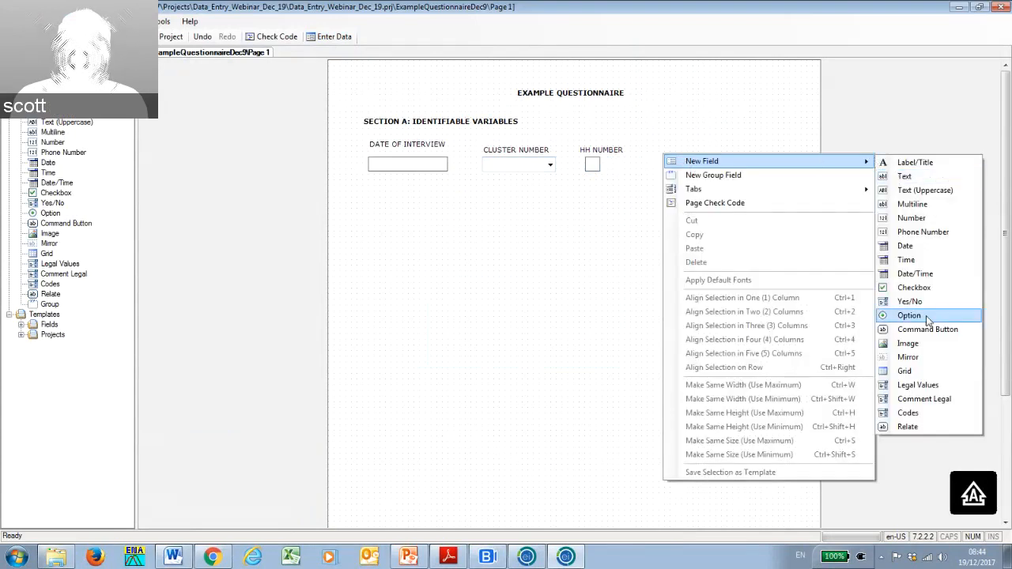
{"action": "left_click", "coordinate": [925, 386]}
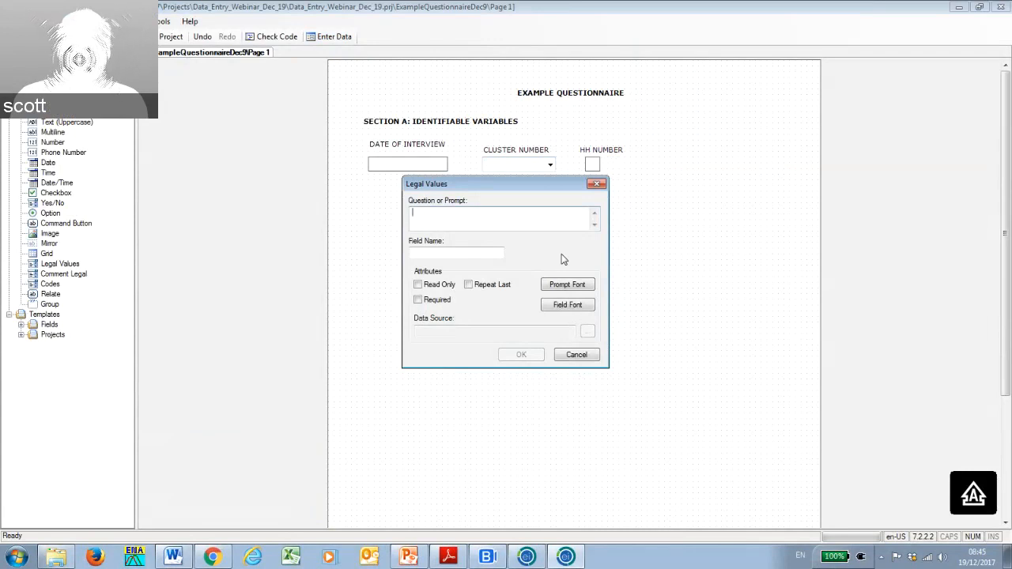
{"action": "type", "text": "TEAM NUMBER"}
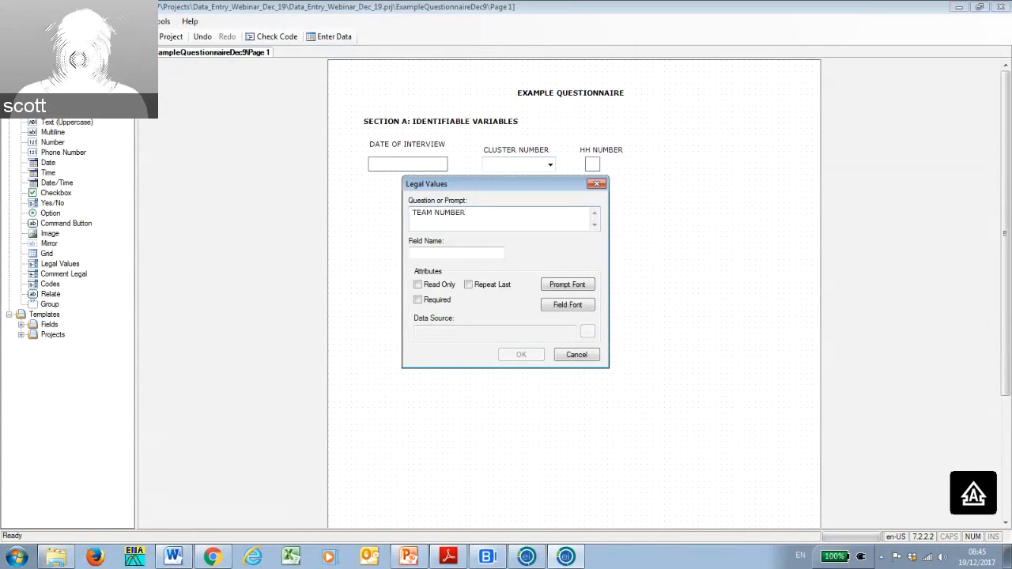
{"action": "left_click", "coordinate": [469, 253]}
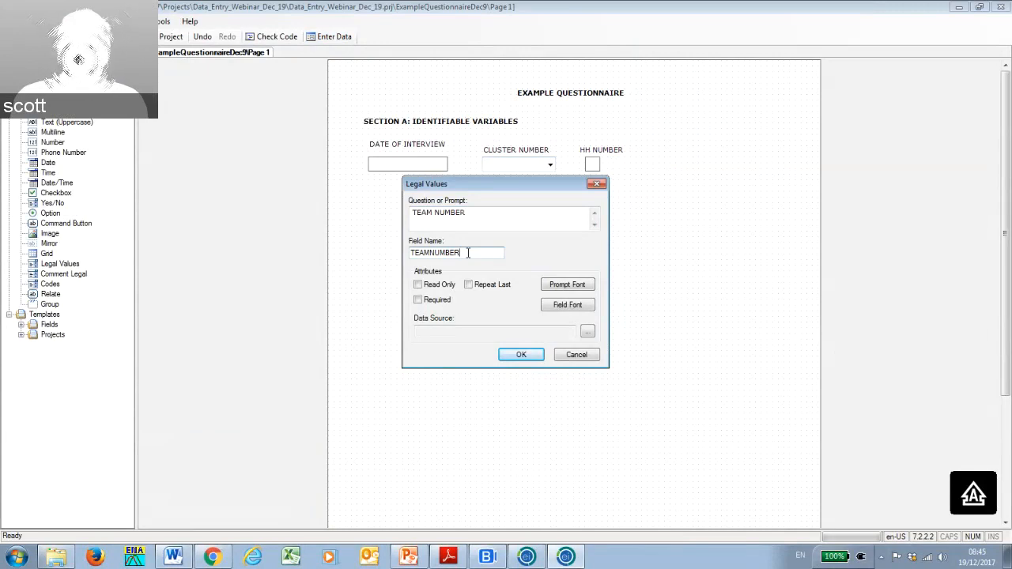
{"action": "key", "text": "BackSpace"}
{"action": "key", "text": "BackSpace"}
{"action": "key", "text": "BackSpace"}
{"action": "key", "text": "BackSpace"}
{"action": "key", "text": "BackSpace"}
{"action": "key", "text": "BackSpace"}
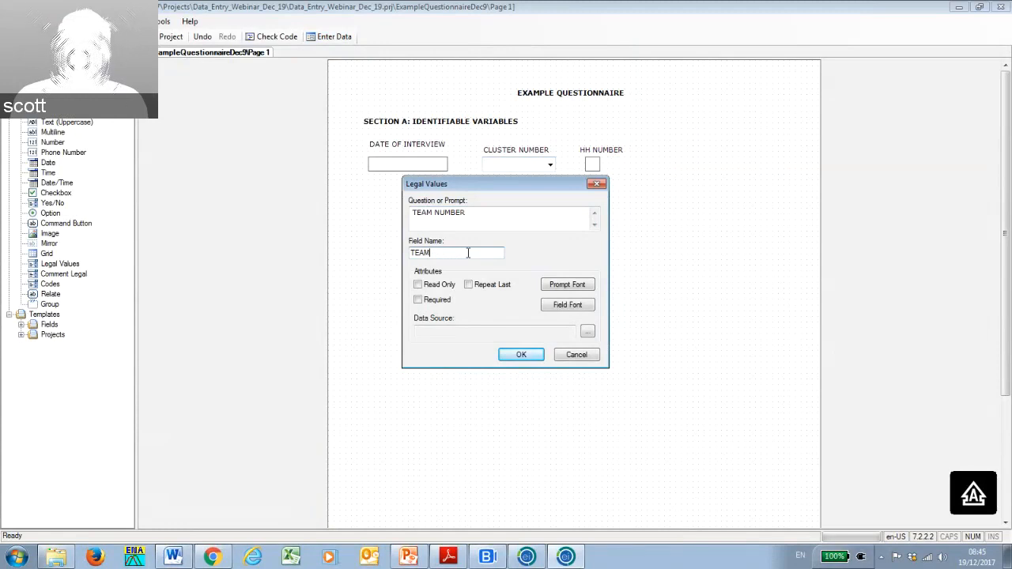
Create a new data source for the team field with a blank first row and the values 1 to 5, and create the field.
{"action": "left_click", "coordinate": [586, 332]}
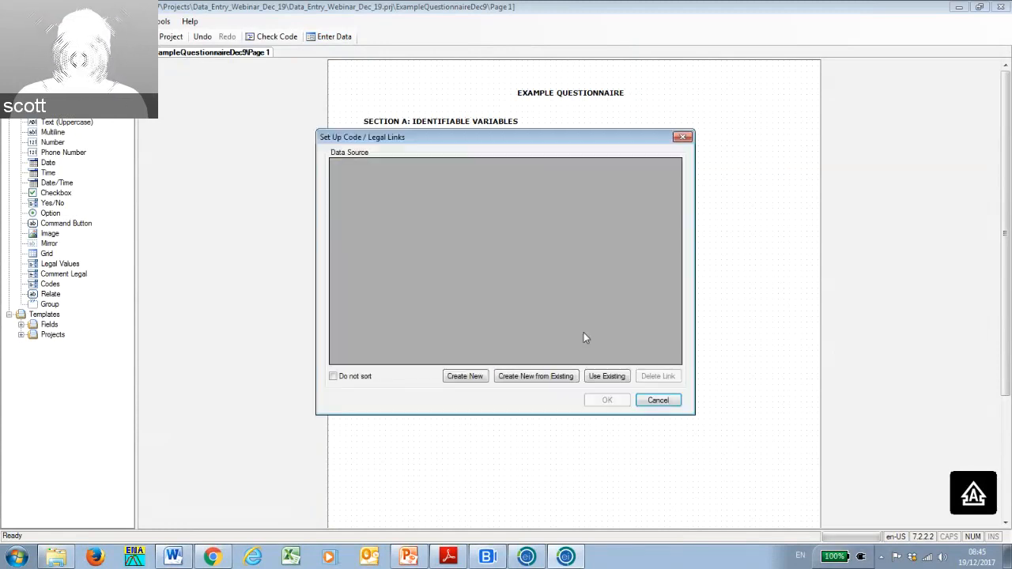
{"action": "left_click", "coordinate": [467, 376]}
{"action": "left_click", "coordinate": [424, 182]}
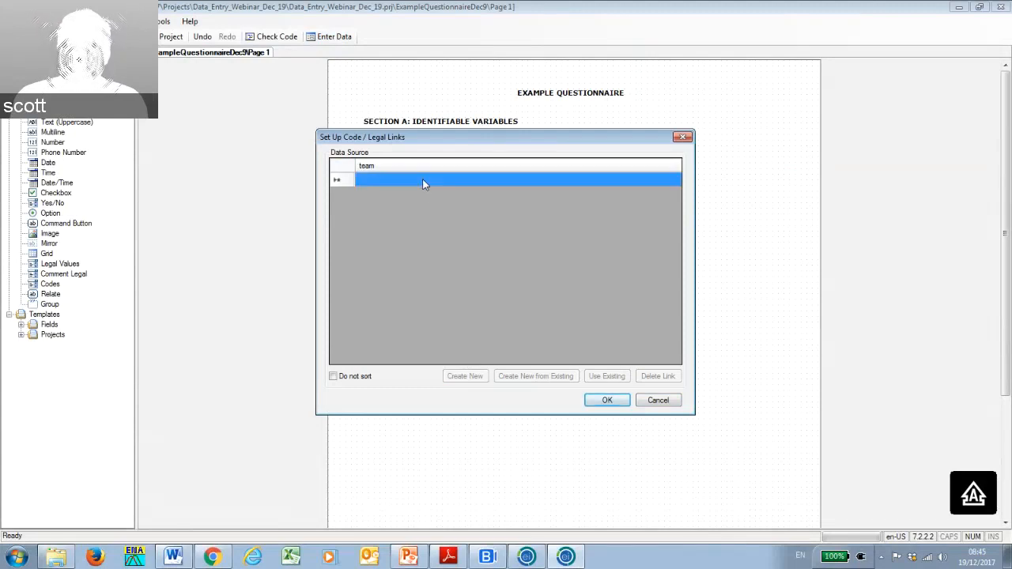
{"action": "left_click", "coordinate": [424, 180]}
{"action": "type", "text": "l"}
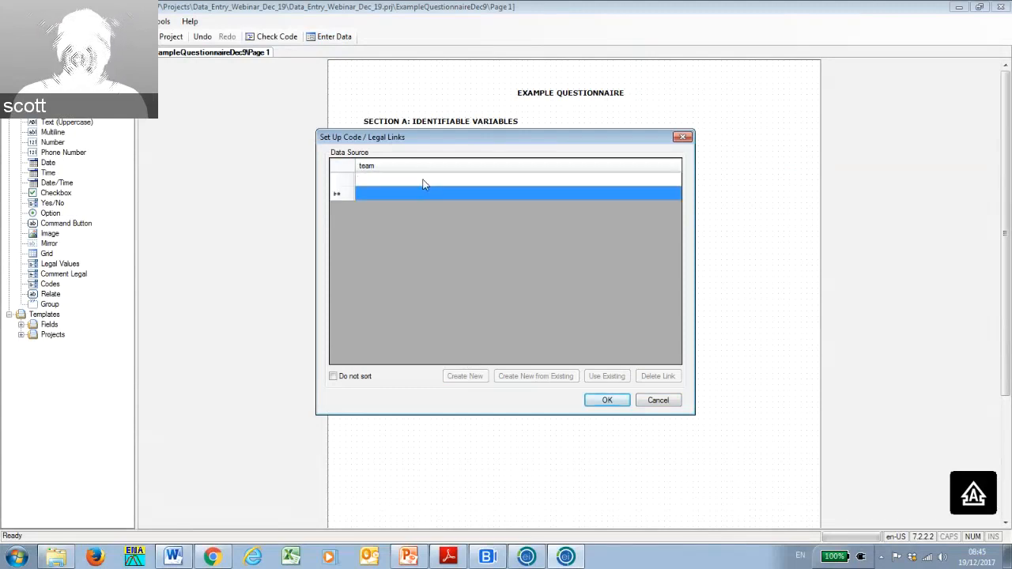
{"action": "key", "text": "Return"}
{"action": "type", "text": "1"}
{"action": "key", "text": "Return"}
{"action": "type", "text": "2"}
{"action": "key", "text": "Return"}
{"action": "type", "text": "3"}
{"action": "key", "text": "Return"}
{"action": "type", "text": "4"}
{"action": "key", "text": "Return"}
{"action": "type", "text": "5"}
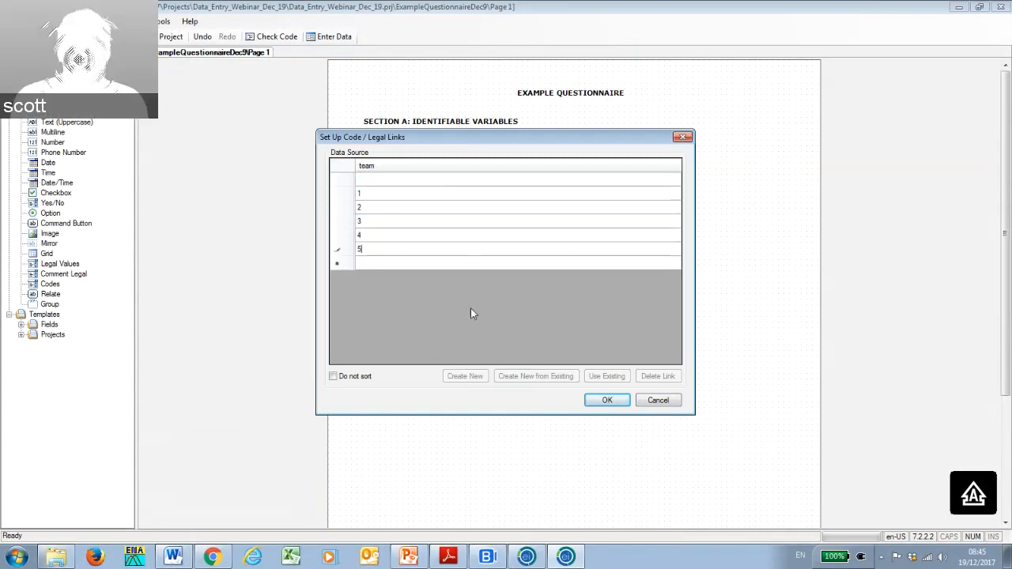
{"action": "left_click", "coordinate": [603, 402]}
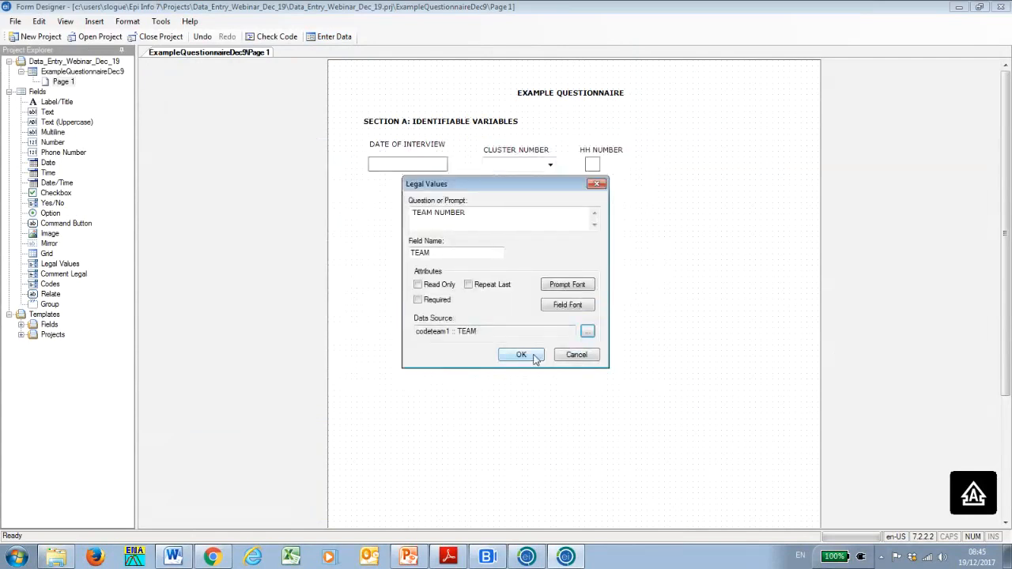
{"action": "left_click", "coordinate": [521, 355]}
Align the TEAM NUMBER prompt and drop-down with the other Section A fields and narrow the drop-down to about the prompt's width.
{"action": "left_click_drag", "start_coordinate": [683, 154], "coordinate": [673, 149]}
{"action": "left_click_drag", "start_coordinate": [736, 162], "coordinate": [735, 167]}
{"action": "key", "text": "Delete"}
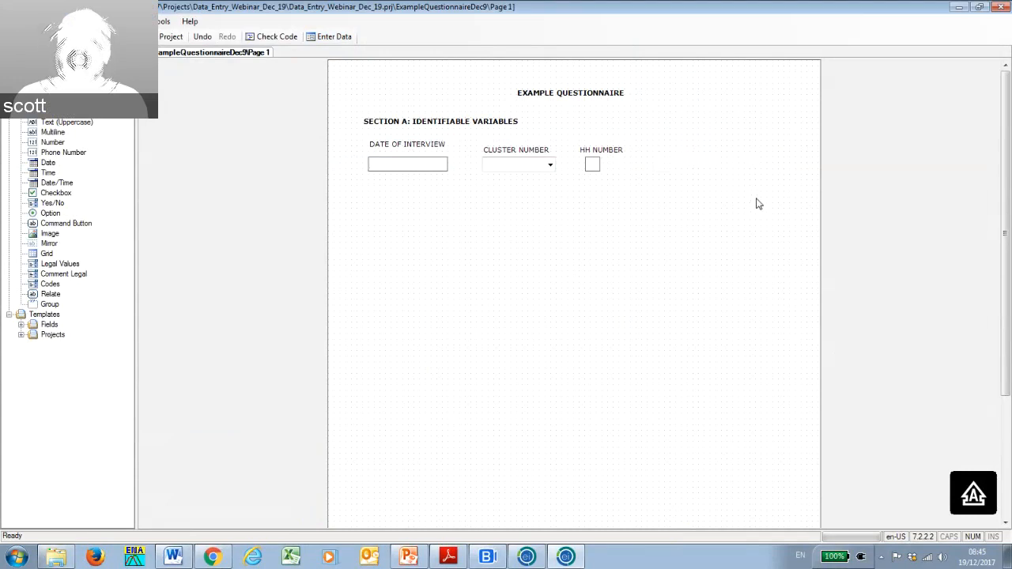
{"action": "left_click", "coordinate": [775, 164]}
{"action": "left_click_drag", "start_coordinate": [781, 164], "coordinate": [714, 164]}
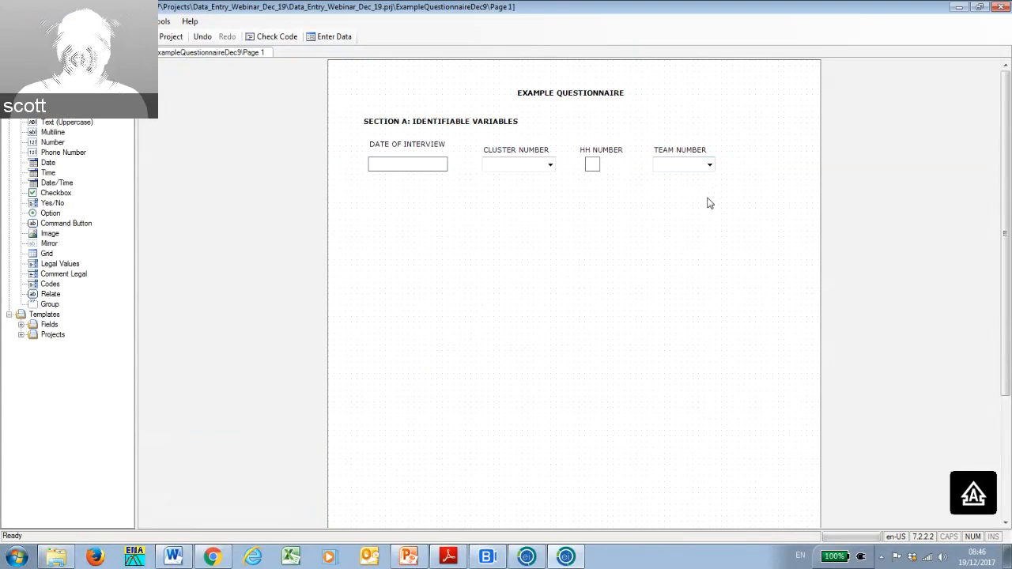
{"action": "right_click", "coordinate": [447, 226]}
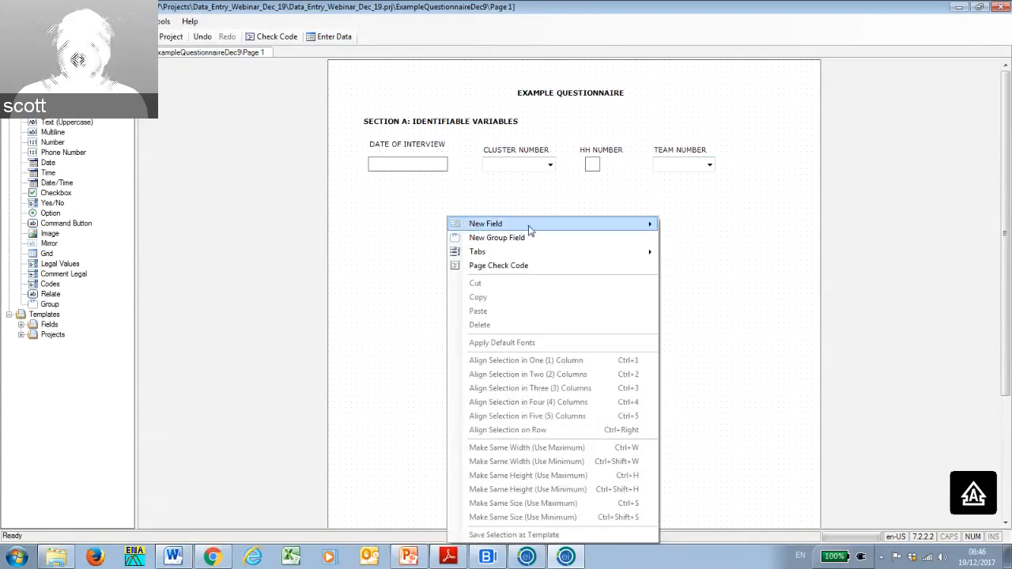
{"action": "mouse_move", "coordinate": [531, 229]}
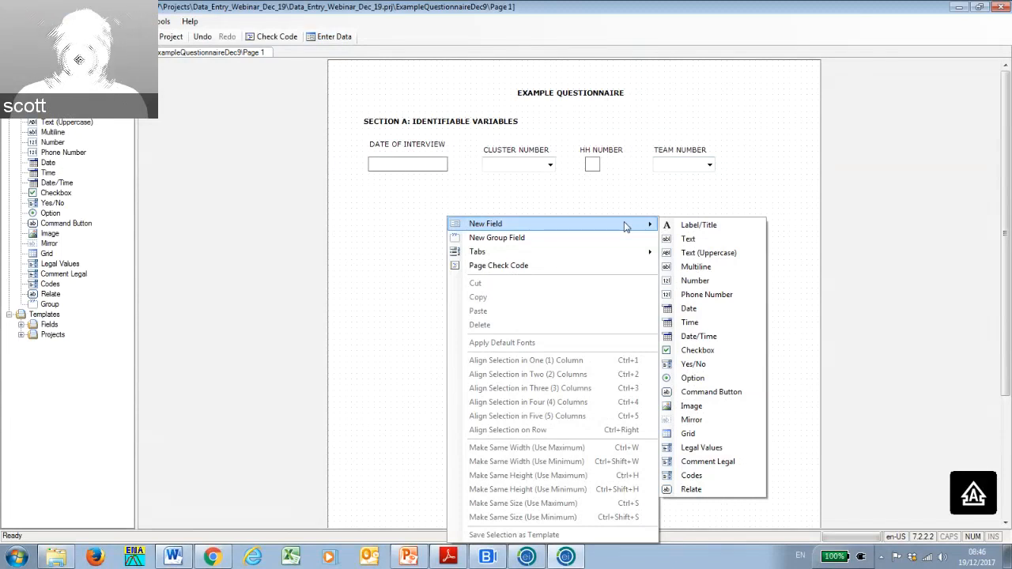
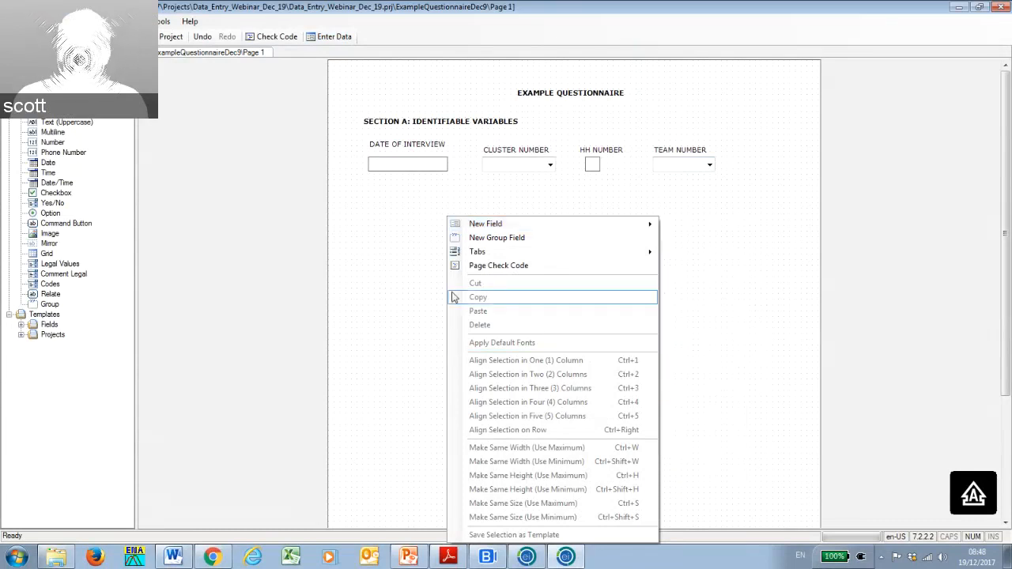
{"action": "left_click", "coordinate": [422, 252]}
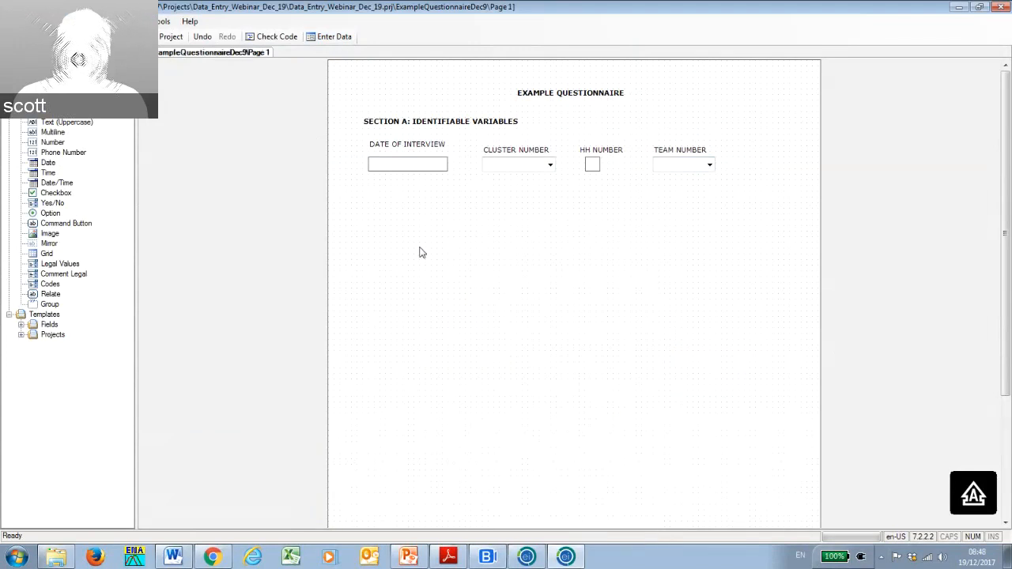
Add a Label/Title field with the text TEST below the Section A fields.
{"action": "right_click", "coordinate": [457, 220]}
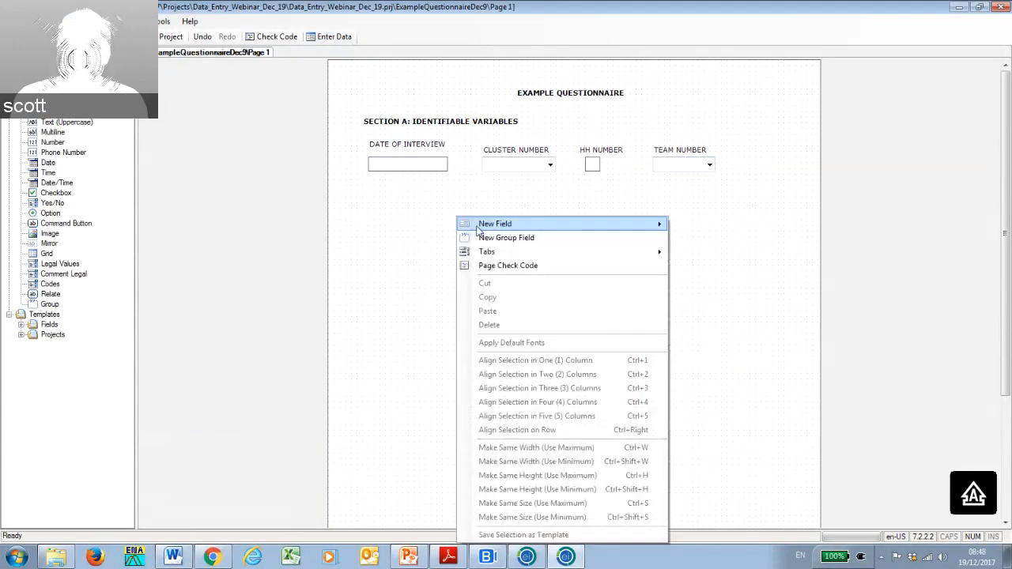
{"action": "mouse_move", "coordinate": [544, 227]}
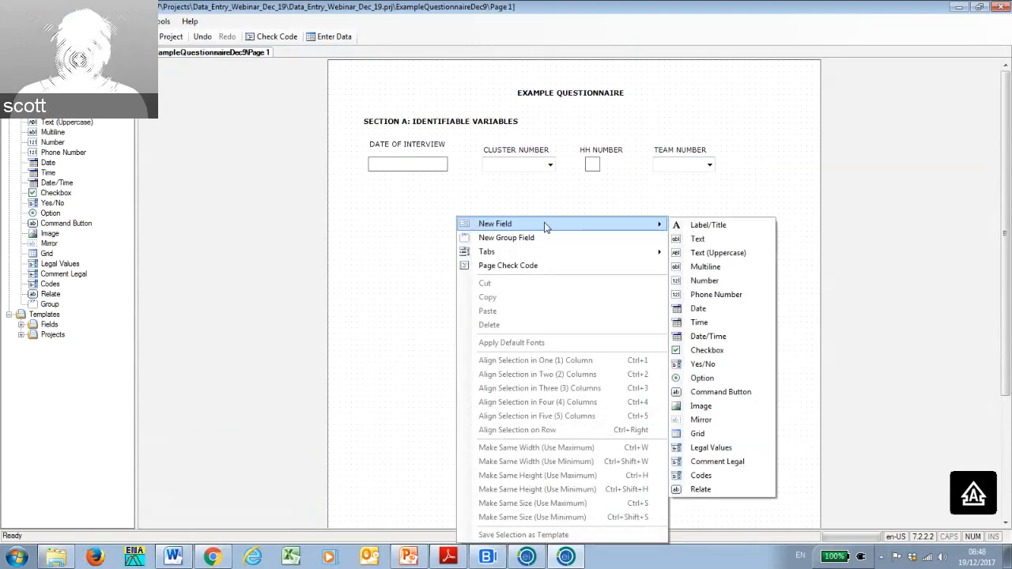
{"action": "left_click", "coordinate": [695, 227]}
{"action": "type", "text": "TEST"}
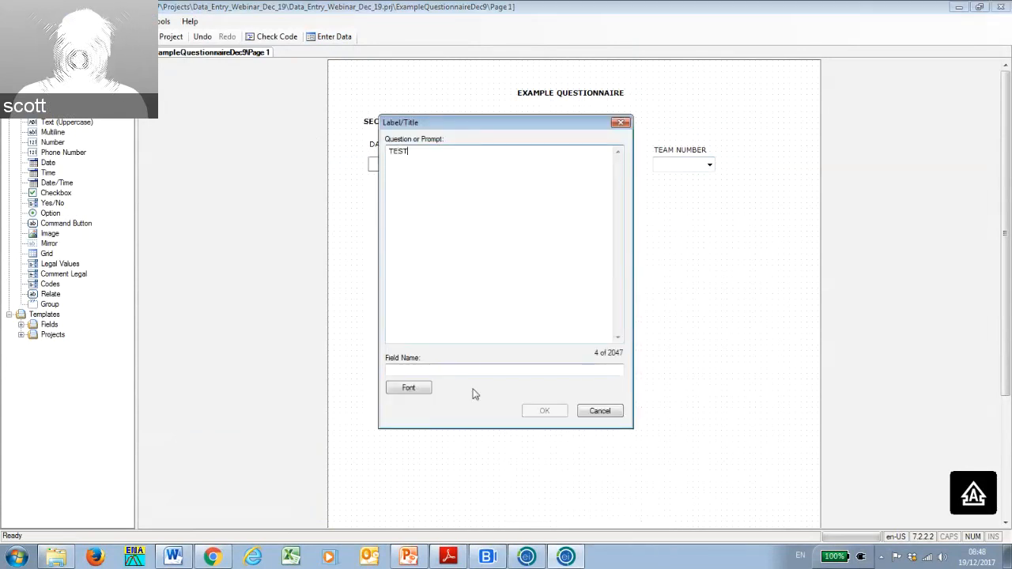
{"action": "left_click", "coordinate": [477, 369]}
{"action": "left_click", "coordinate": [547, 410]}
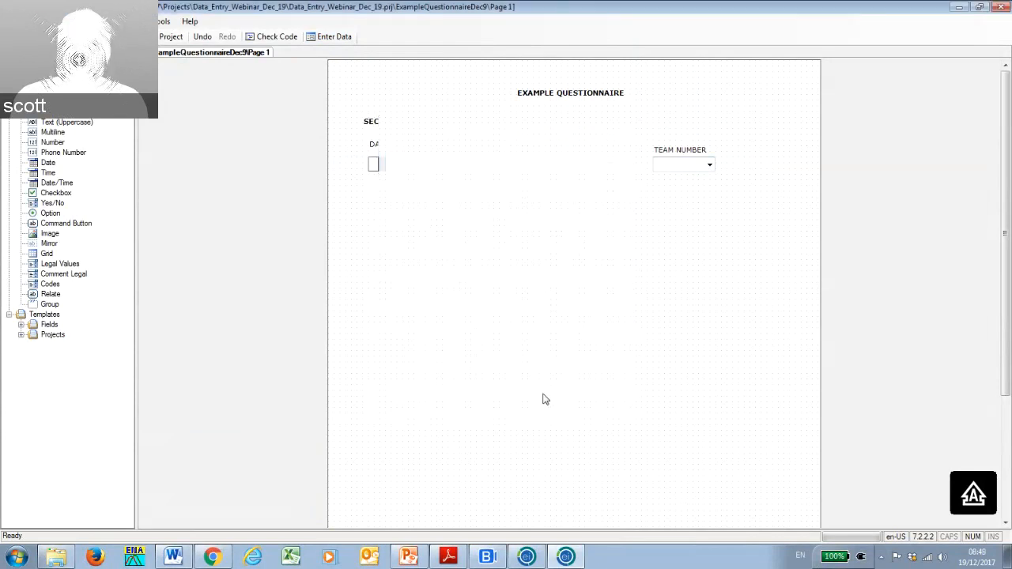
Move the TEST label up to just below the DATE OF INTERVIEW field and select it.
{"action": "left_click_drag", "start_coordinate": [473, 230], "coordinate": [410, 207]}
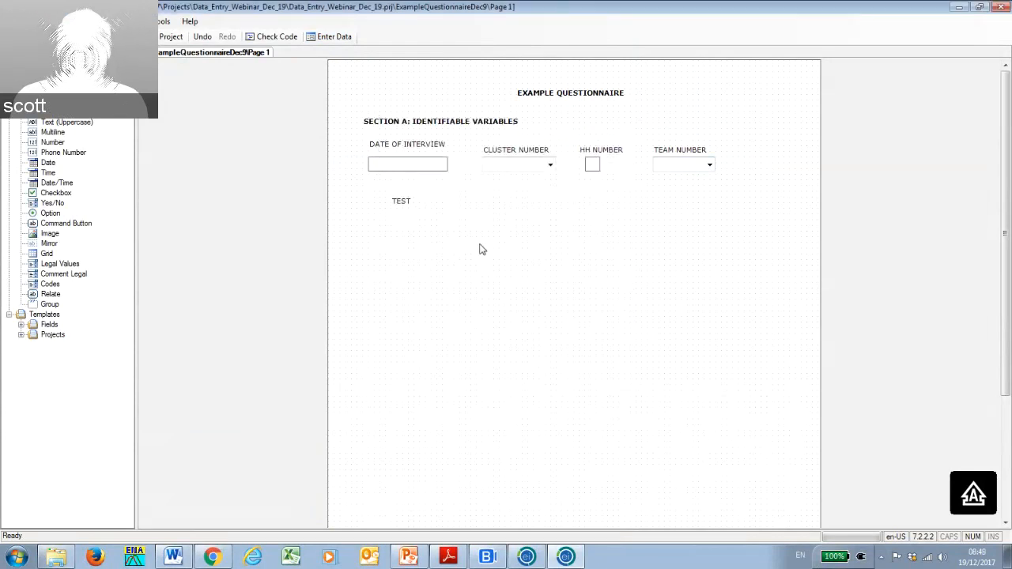
{"action": "left_click", "coordinate": [408, 203]}
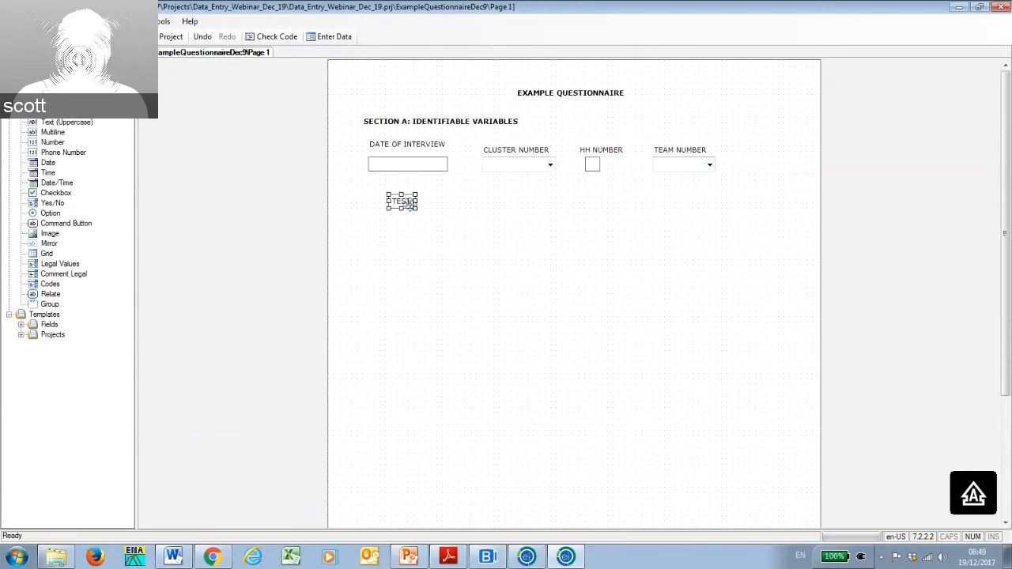
{"action": "left_click", "coordinate": [408, 220]}
{"action": "left_click", "coordinate": [402, 202]}
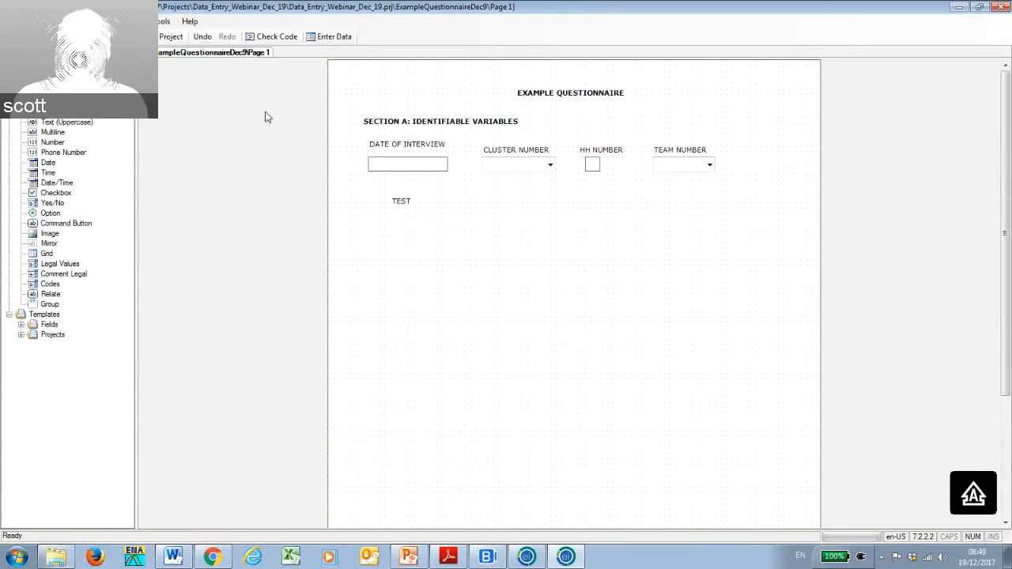
Undo the TEST label's move and its creation.
{"action": "left_click", "coordinate": [203, 37]}
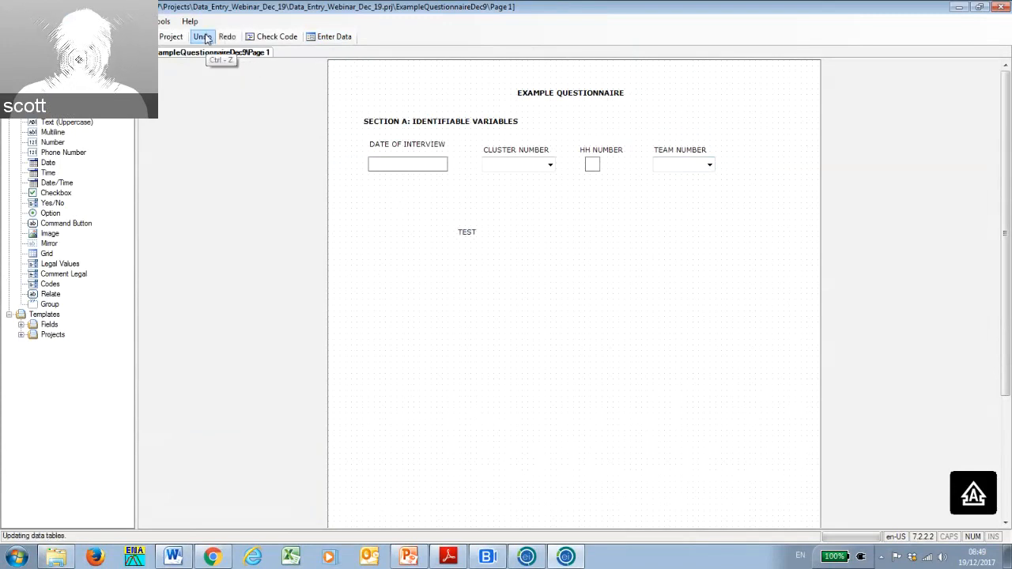
{"action": "left_click", "coordinate": [205, 37]}
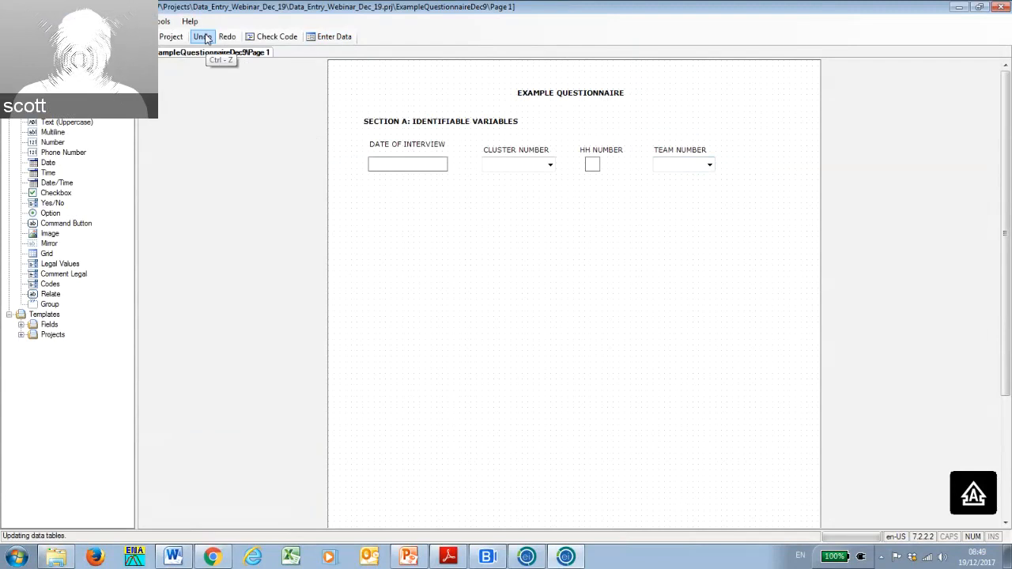
{"action": "left_click", "coordinate": [226, 41]}
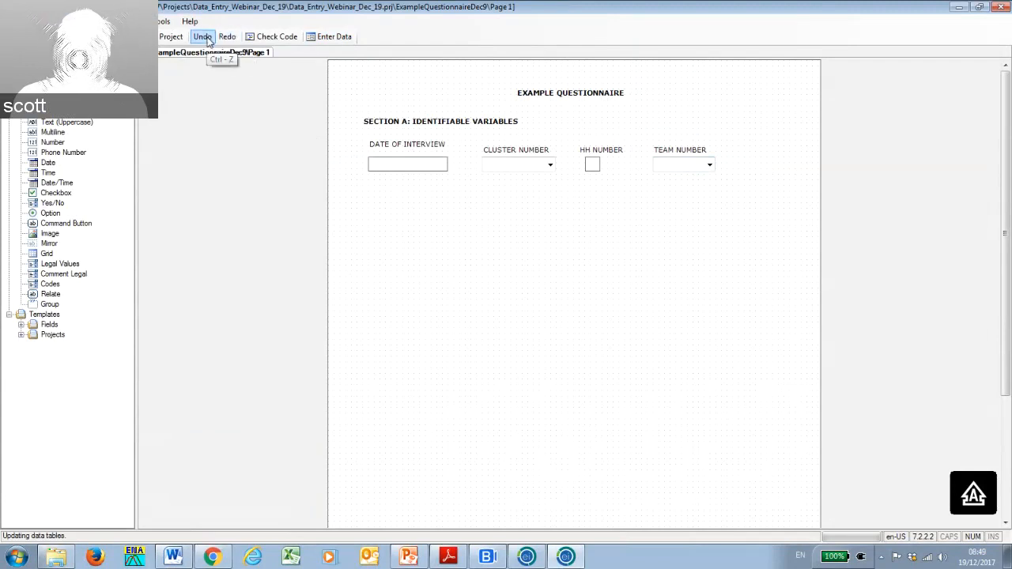
{"action": "left_click", "coordinate": [202, 37]}
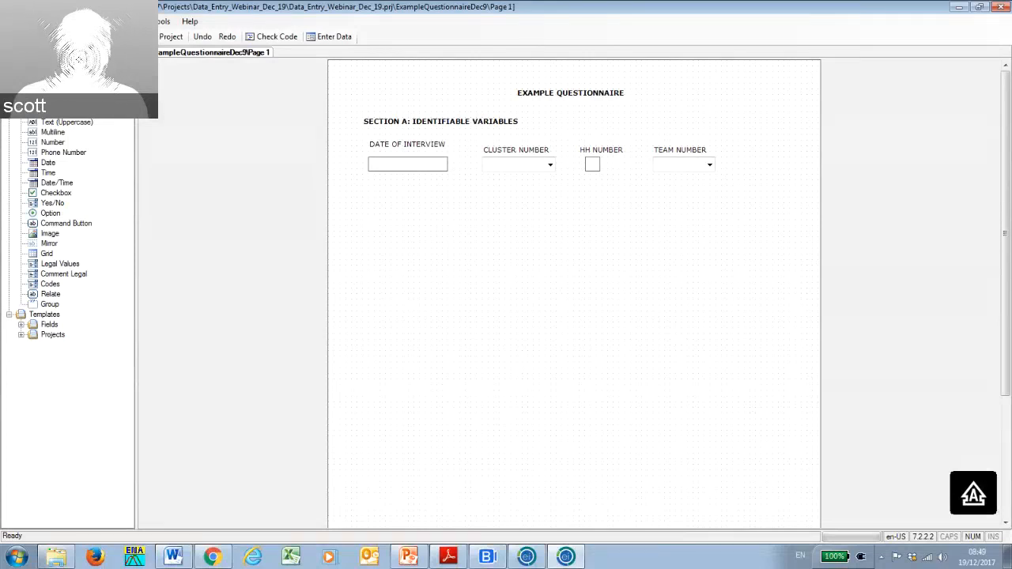
Select all four Section A fields with their prompts and align them as a stack.
{"action": "left_click", "coordinate": [127, 22]}
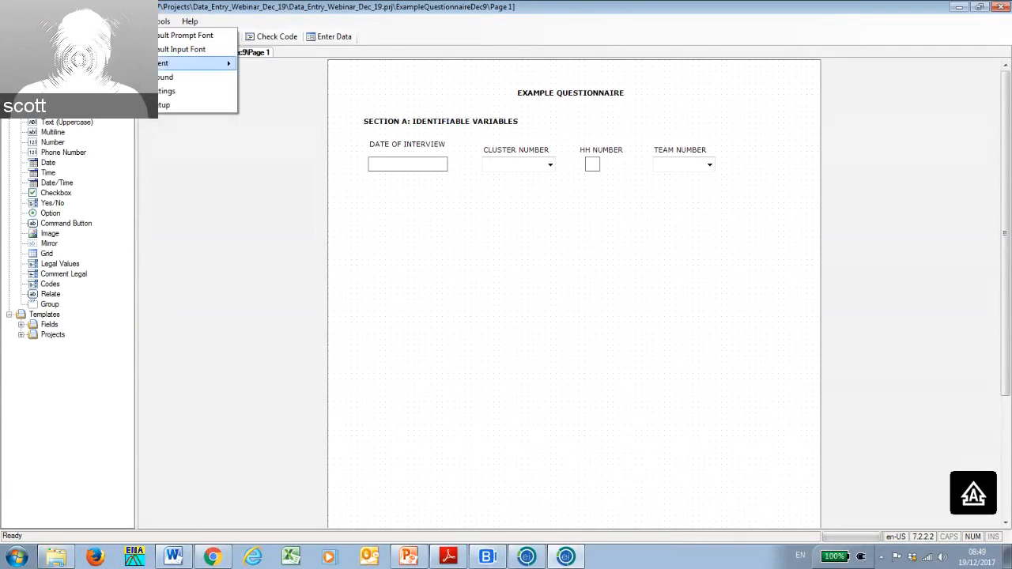
{"action": "mouse_move", "coordinate": [143, 64]}
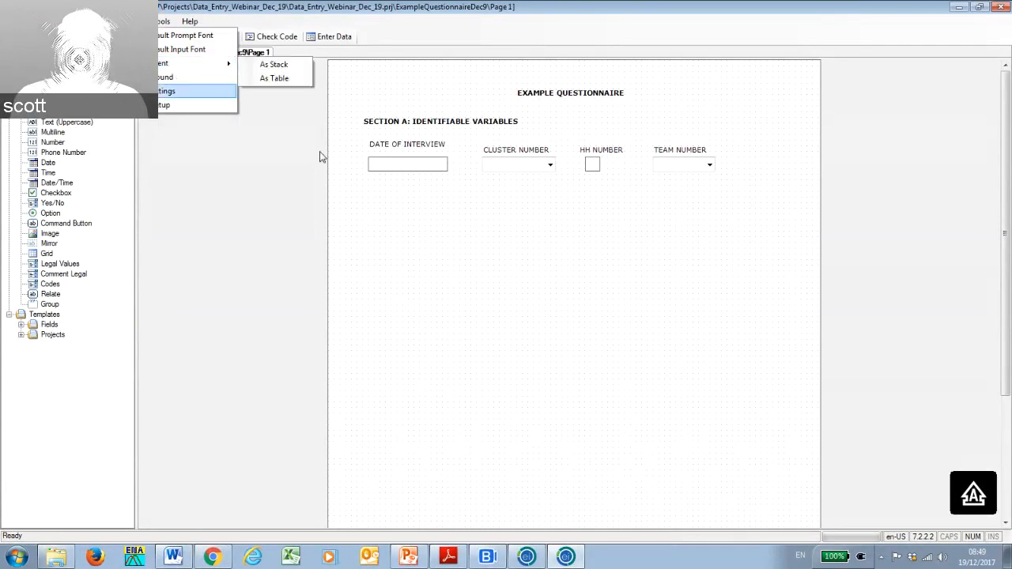
{"action": "left_click", "coordinate": [454, 220]}
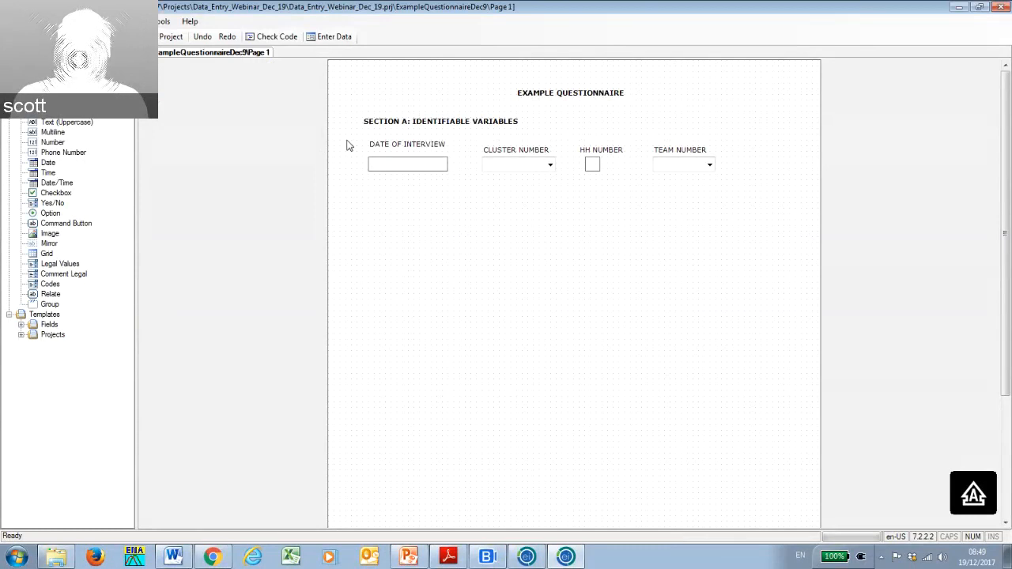
{"action": "left_click", "coordinate": [393, 143]}
{"action": "left_click", "coordinate": [384, 194]}
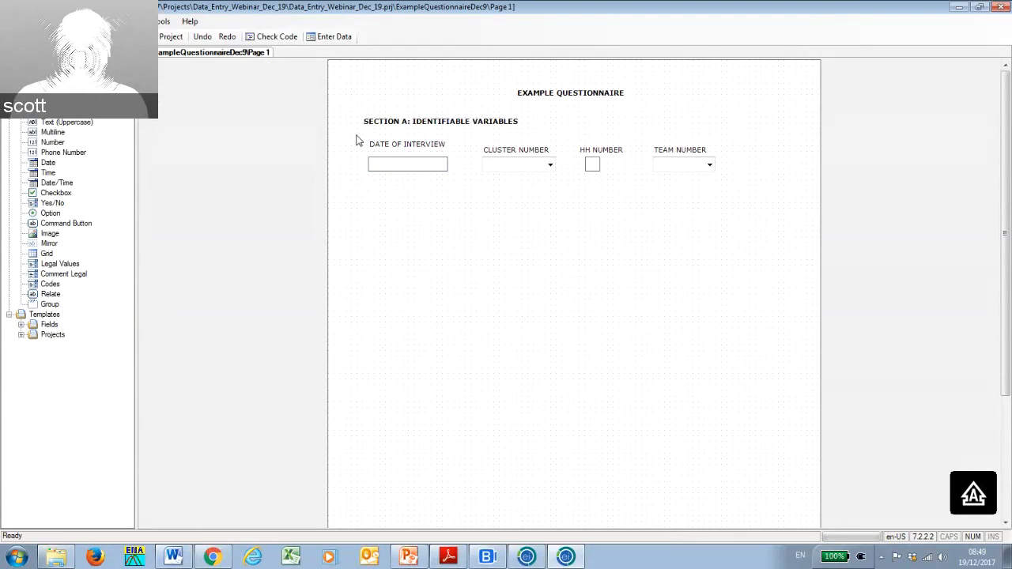
{"action": "mouse_move", "coordinate": [357, 140]}
{"action": "left_mouse_down"}
{"action": "mouse_move", "coordinate": [747, 138]}
{"action": "mouse_move", "coordinate": [757, 221]}
{"action": "left_mouse_up"}
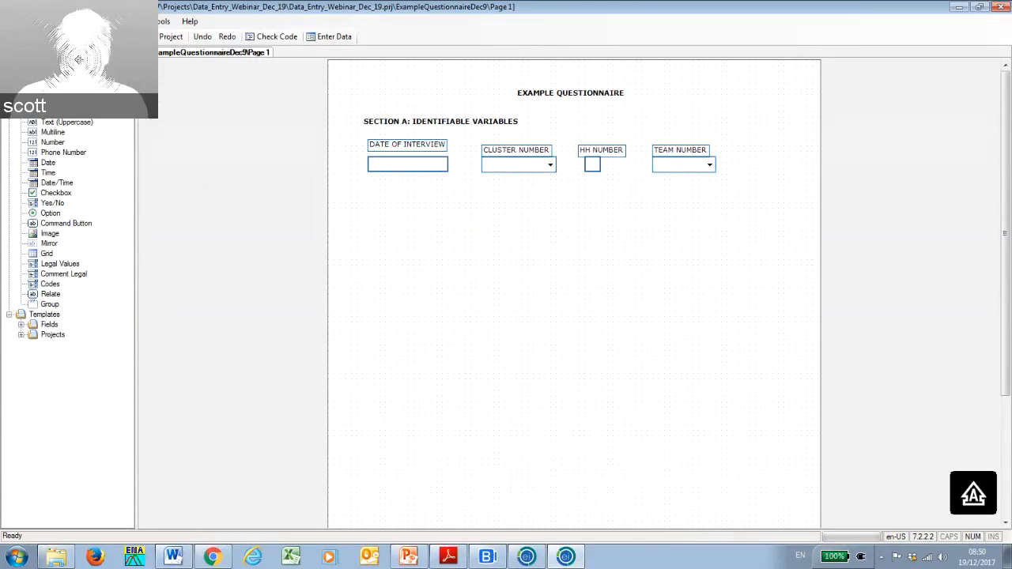
{"action": "left_click", "coordinate": [161, 21]}
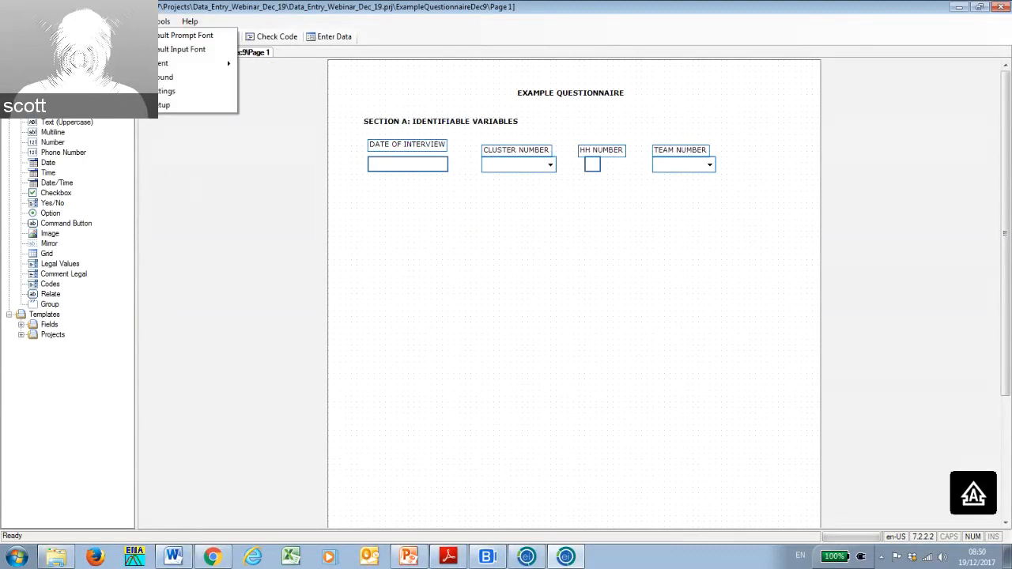
{"action": "mouse_move", "coordinate": [221, 63]}
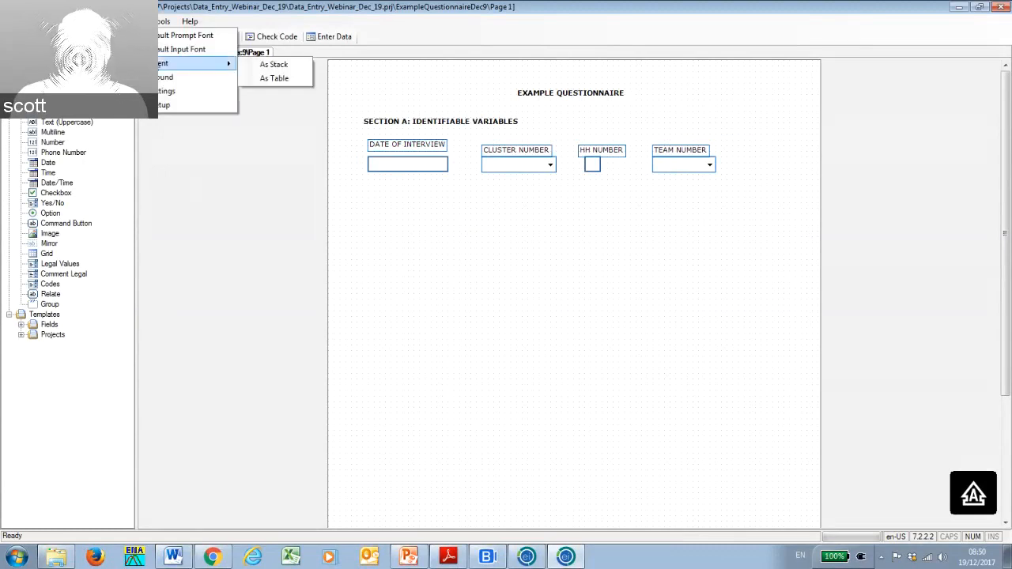
{"action": "left_click", "coordinate": [278, 71]}
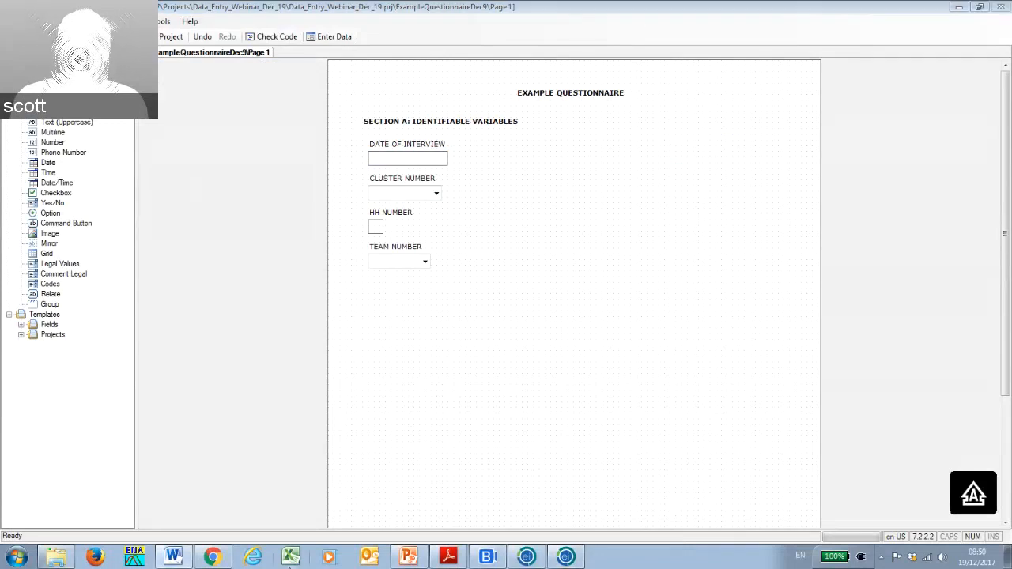
Open the Sample Questionnaire Word document from the webinar data entry folder on the desktop and close the folder window.
{"action": "mouse_move", "coordinate": [185, 562]}
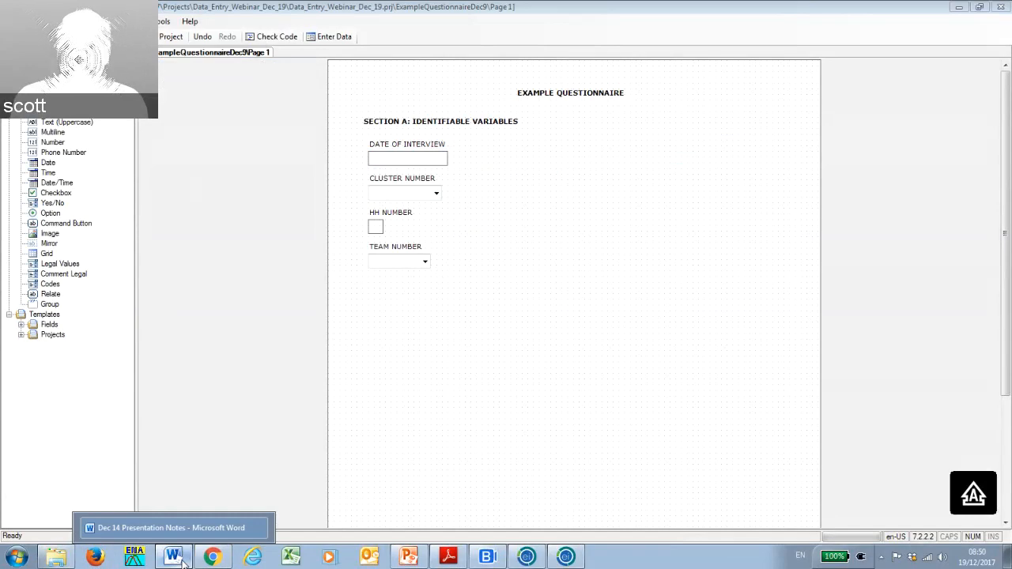
{"action": "left_click_drag", "start_coordinate": [696, 7], "coordinate": [338, 152]}
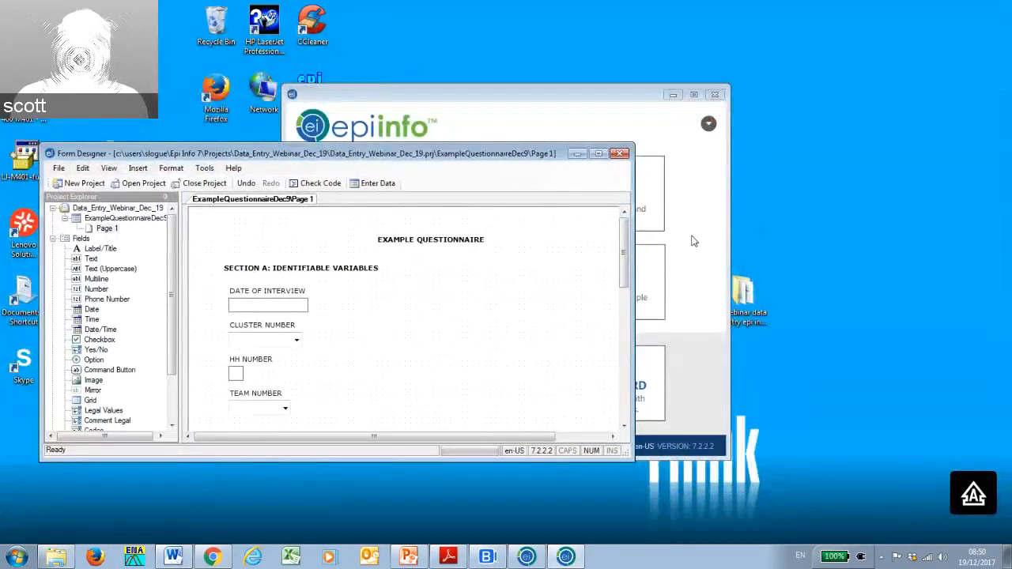
{"action": "double_click", "coordinate": [748, 293]}
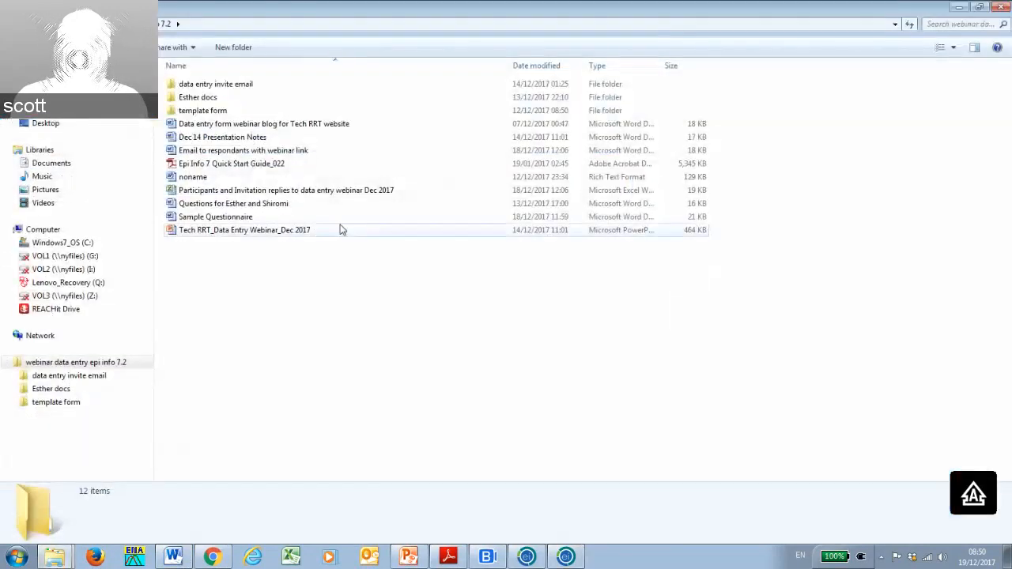
{"action": "left_click", "coordinate": [264, 223]}
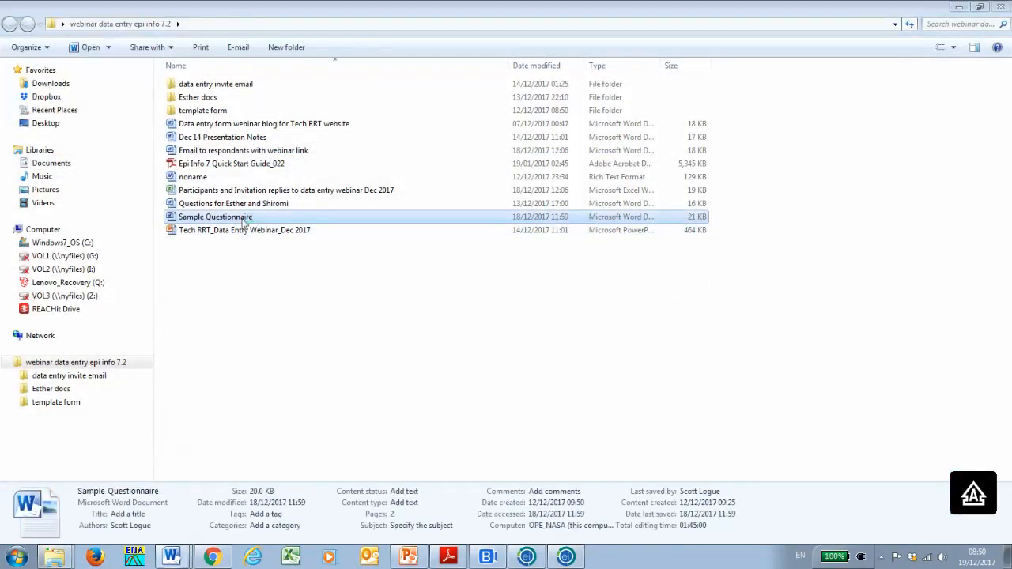
{"action": "left_click", "coordinate": [1000, 6]}
Compare Section A of the Word questionnaire side by side with the form, then return to the maximised form designer.
{"action": "left_click_drag", "start_coordinate": [503, 152], "coordinate": [506, 80]}
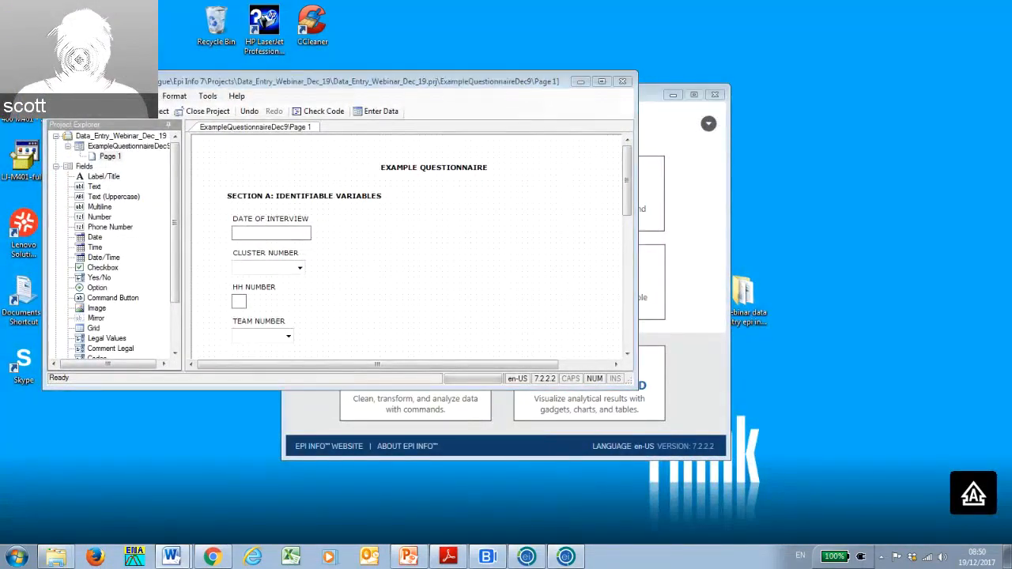
{"action": "left_click_drag", "start_coordinate": [1011, 101], "coordinate": [821, 96]}
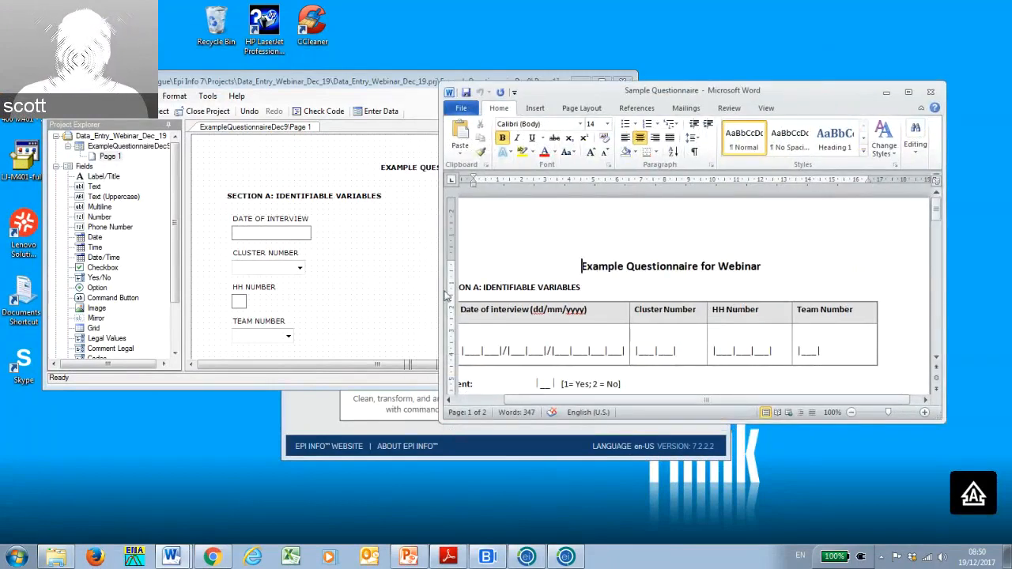
{"action": "left_click_drag", "start_coordinate": [439, 288], "coordinate": [397, 298]}
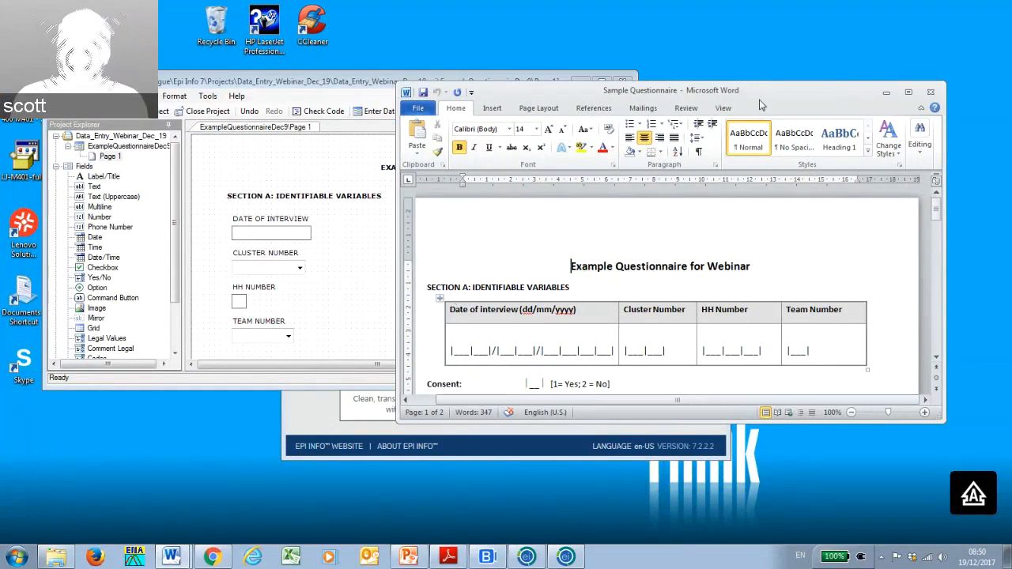
{"action": "left_click", "coordinate": [887, 92]}
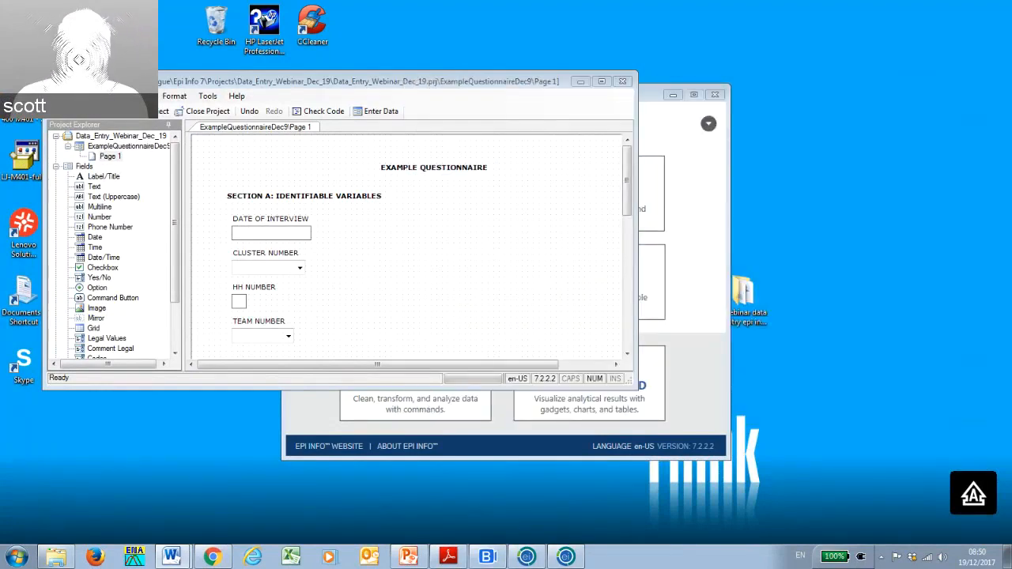
{"action": "left_click", "coordinate": [602, 81]}
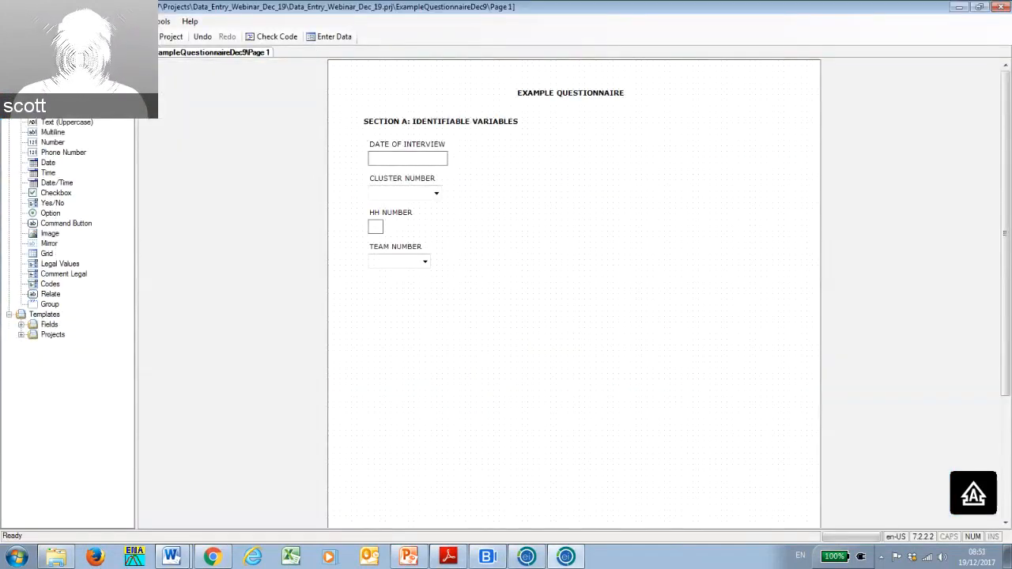
Undo the stack alignment of the Section A fields.
{"action": "left_click", "coordinate": [207, 42]}
{"action": "left_click", "coordinate": [208, 42]}
{"action": "left_click", "coordinate": [208, 42]}
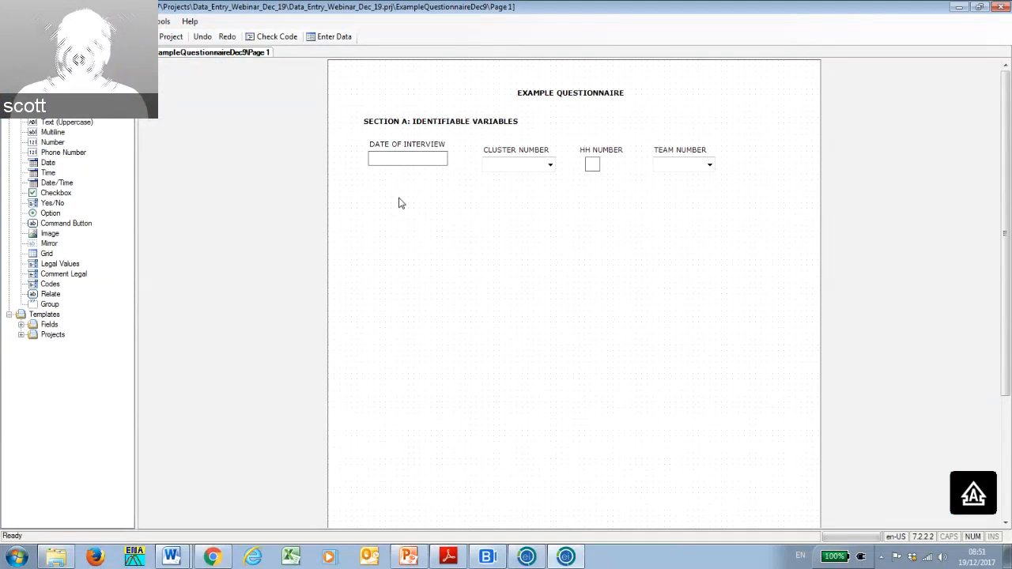
Review the form's grid settings for snapping and square size, and accept them as they are.
{"action": "left_click", "coordinate": [122, 22]}
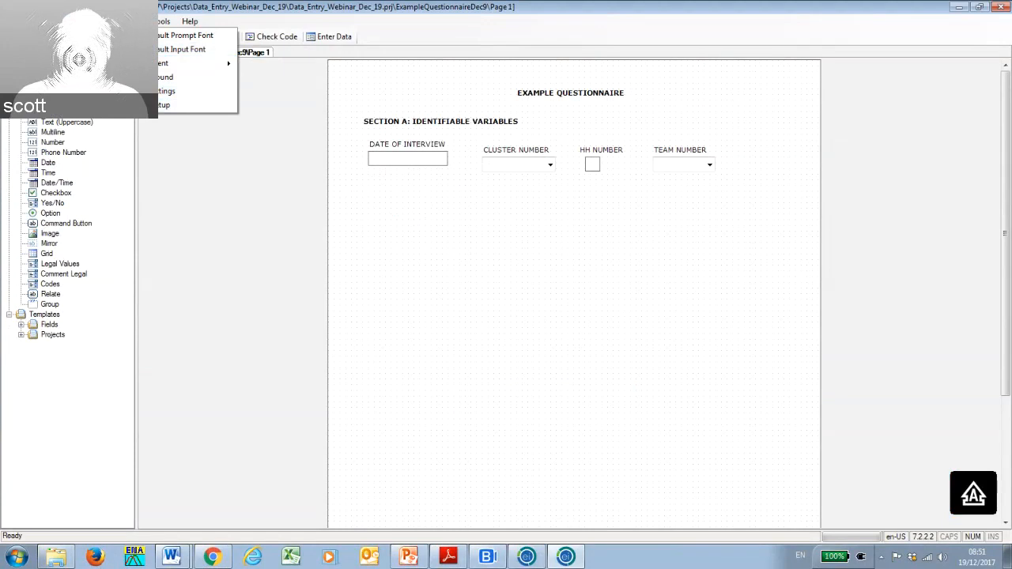
{"action": "left_click", "coordinate": [111, 91]}
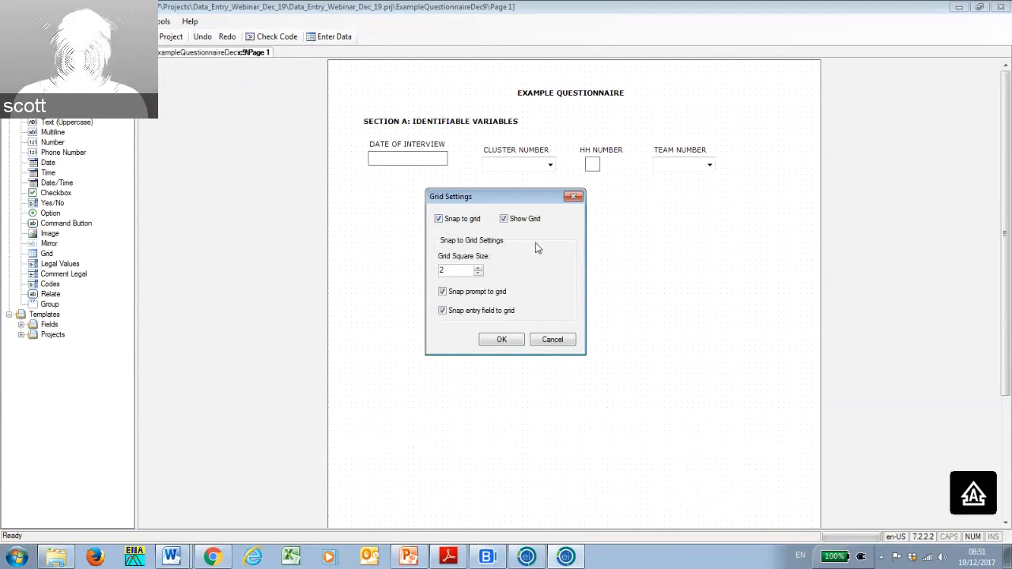
{"action": "left_click", "coordinate": [507, 339]}
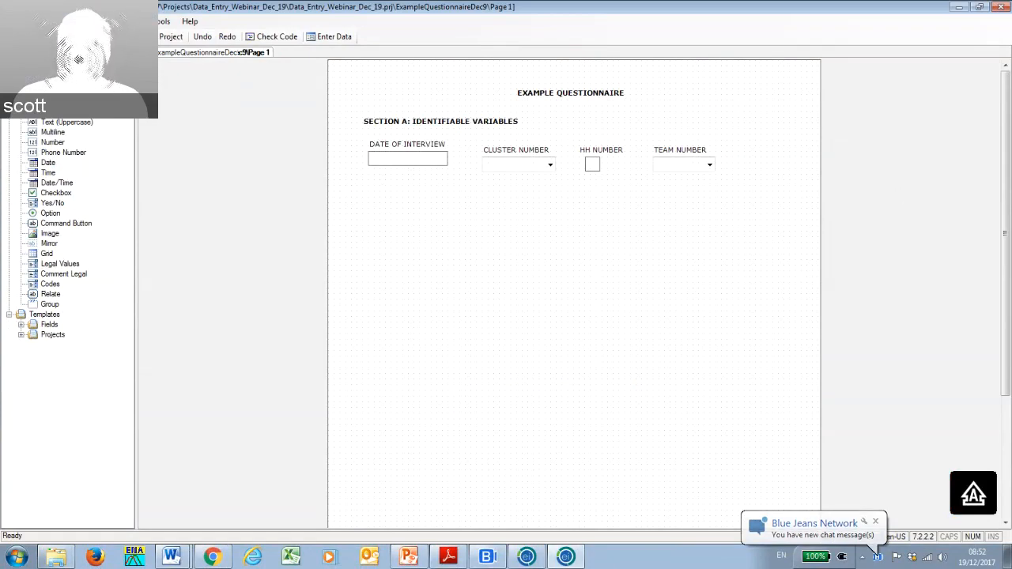
Switch to the Sample Questionnaire in Word, examine the consent and Section B questions, and highlight "Others (mentioned)" under B4.
{"action": "left_click_drag", "start_coordinate": [1011, 94], "coordinate": [577, 98]}
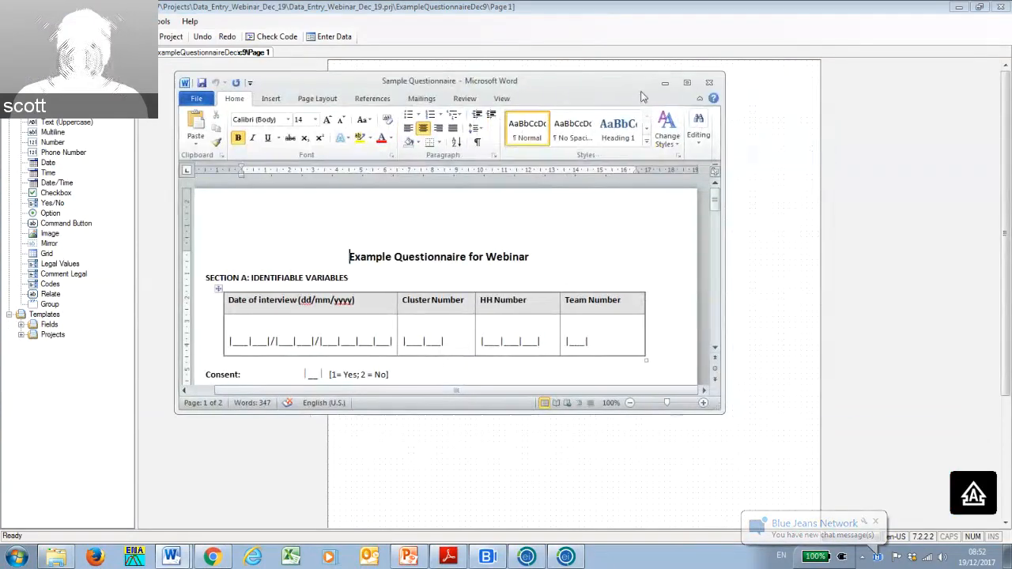
{"action": "left_click", "coordinate": [688, 79]}
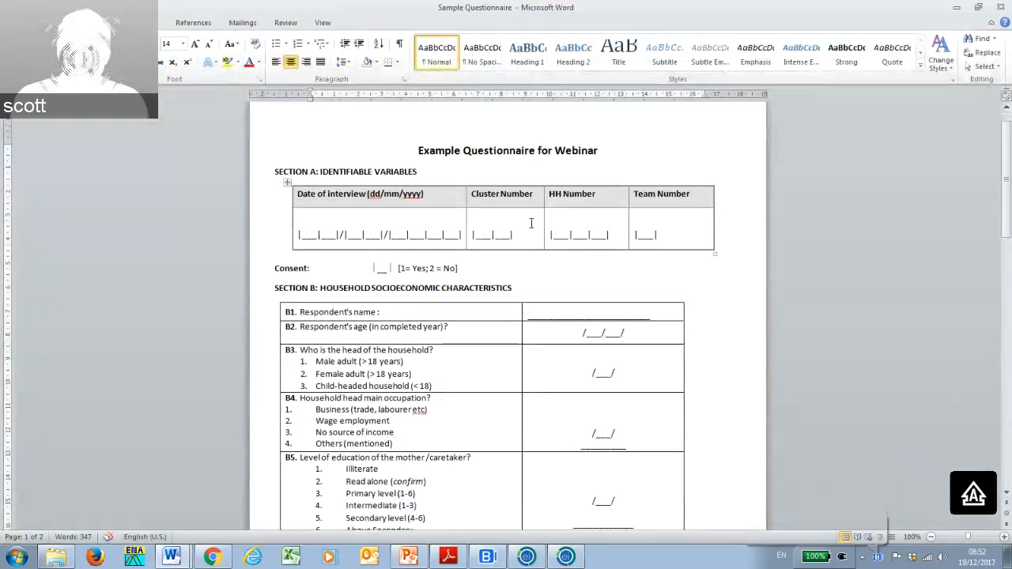
{"action": "scroll", "coordinate": [531, 224], "scroll_direction": "down", "scroll_amount": 2}
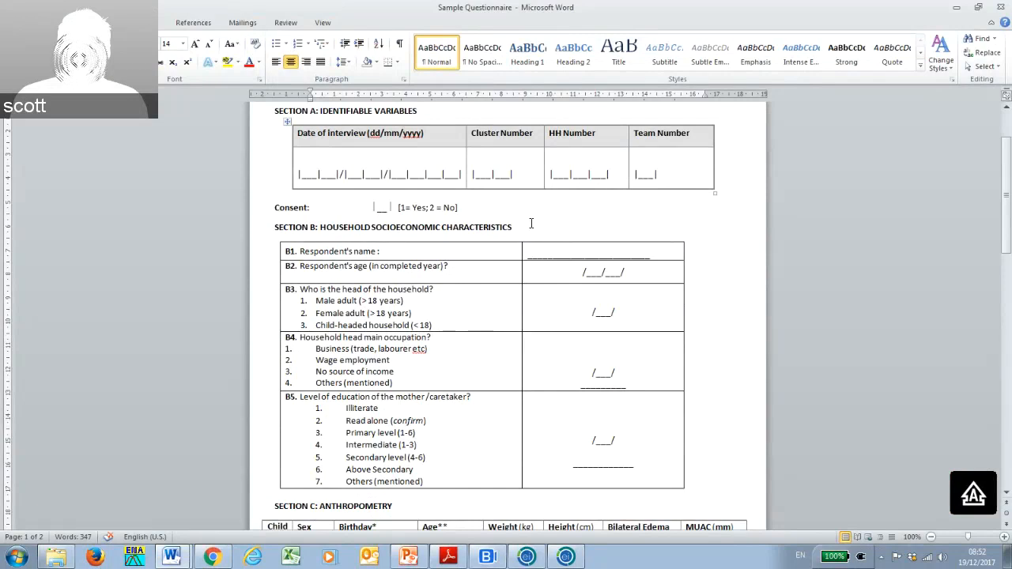
{"action": "scroll", "coordinate": [532, 223], "scroll_direction": "down", "scroll_amount": 1}
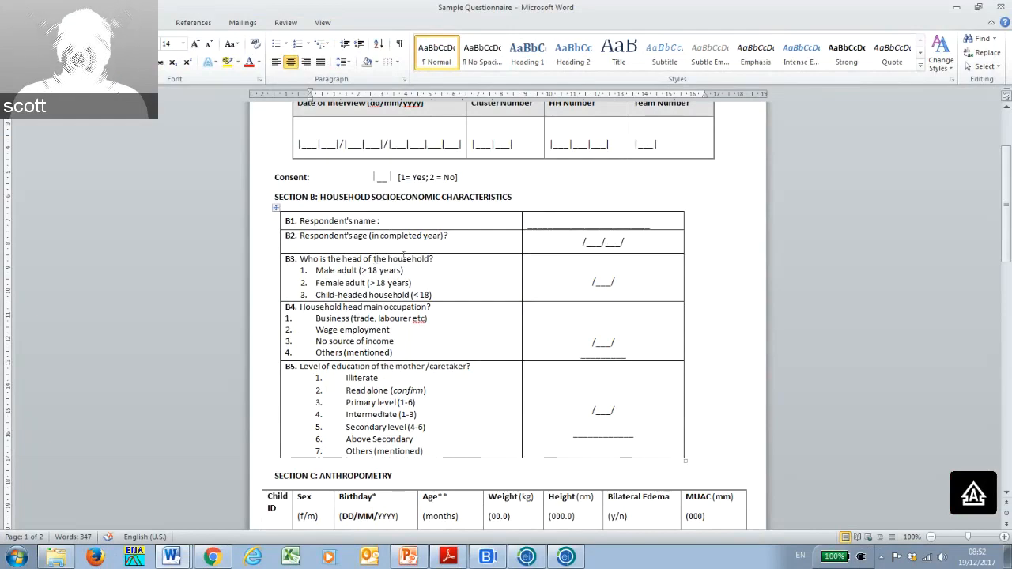
{"action": "scroll", "coordinate": [403, 255], "scroll_direction": "up", "scroll_amount": 1}
{"action": "scroll", "coordinate": [403, 255], "scroll_direction": "up", "scroll_amount": 1}
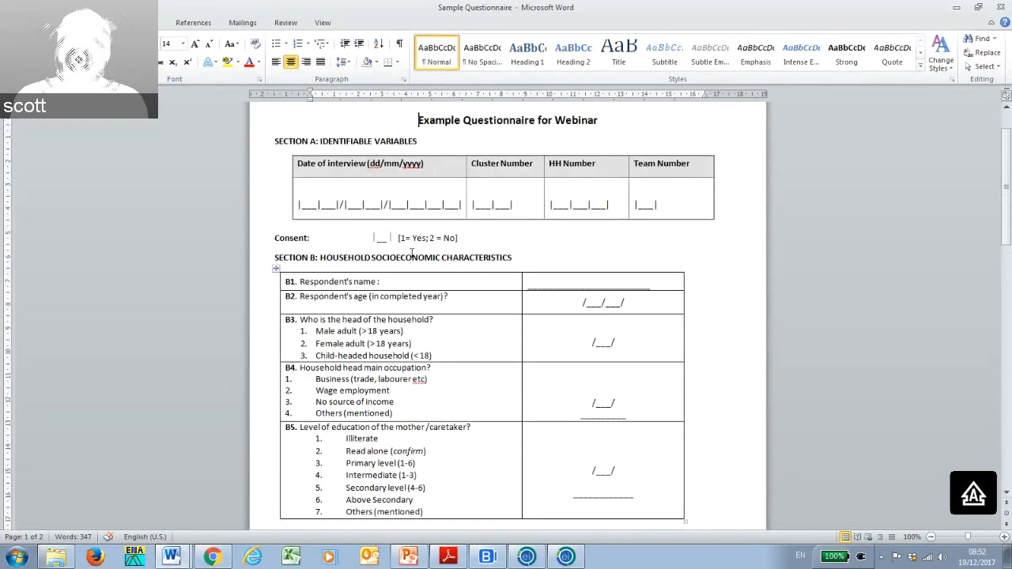
{"action": "scroll", "coordinate": [412, 253], "scroll_direction": "down", "scroll_amount": 1}
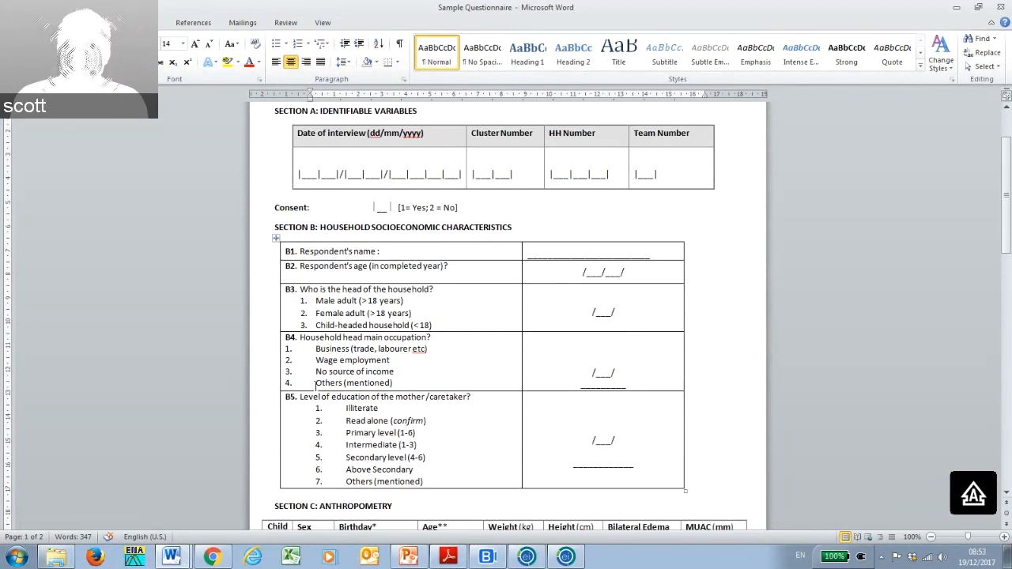
{"action": "left_click_drag", "start_coordinate": [316, 384], "coordinate": [393, 384]}
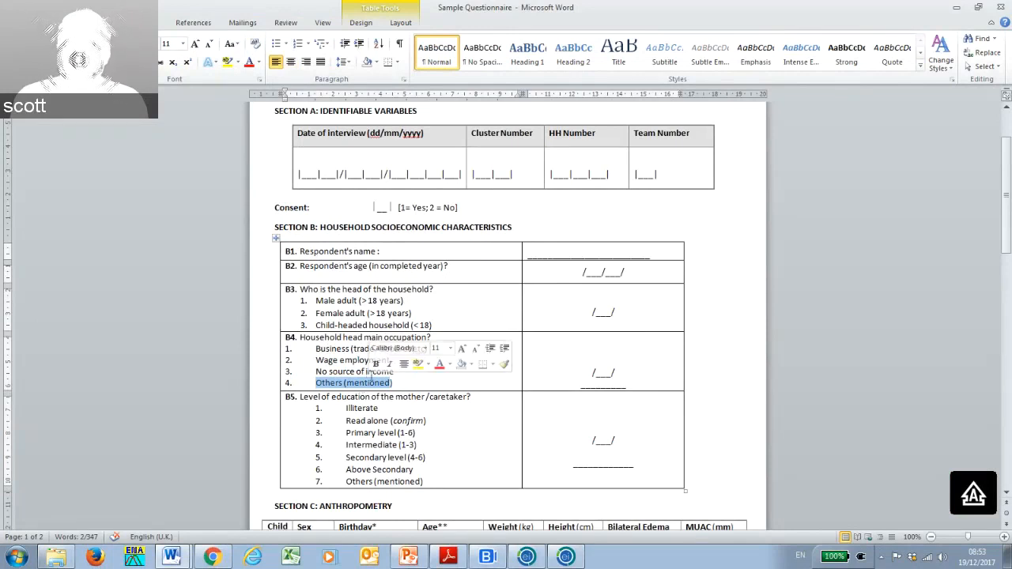
Highlight the write-in line for B4's "Others (mentioned)" answer in the Word questionnaire, then return to the form designer.
{"action": "left_click", "coordinate": [371, 384]}
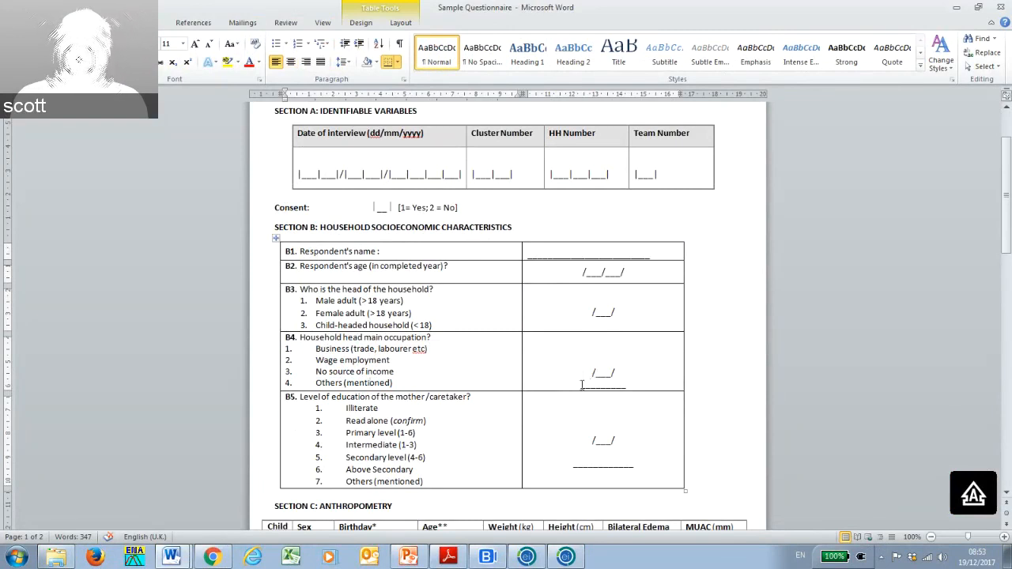
{"action": "left_click_drag", "start_coordinate": [583, 384], "coordinate": [623, 388]}
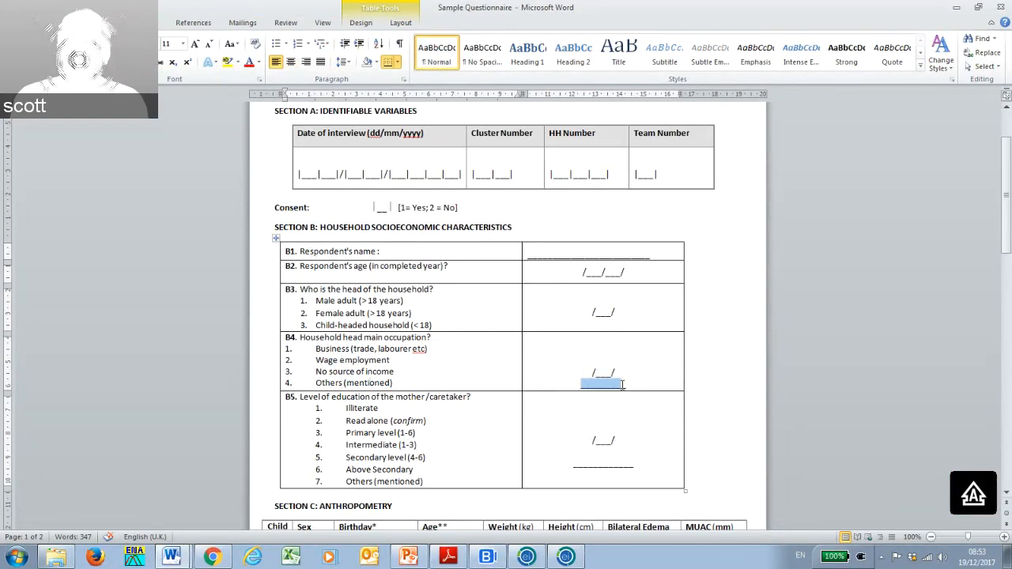
{"action": "left_click", "coordinate": [418, 372]}
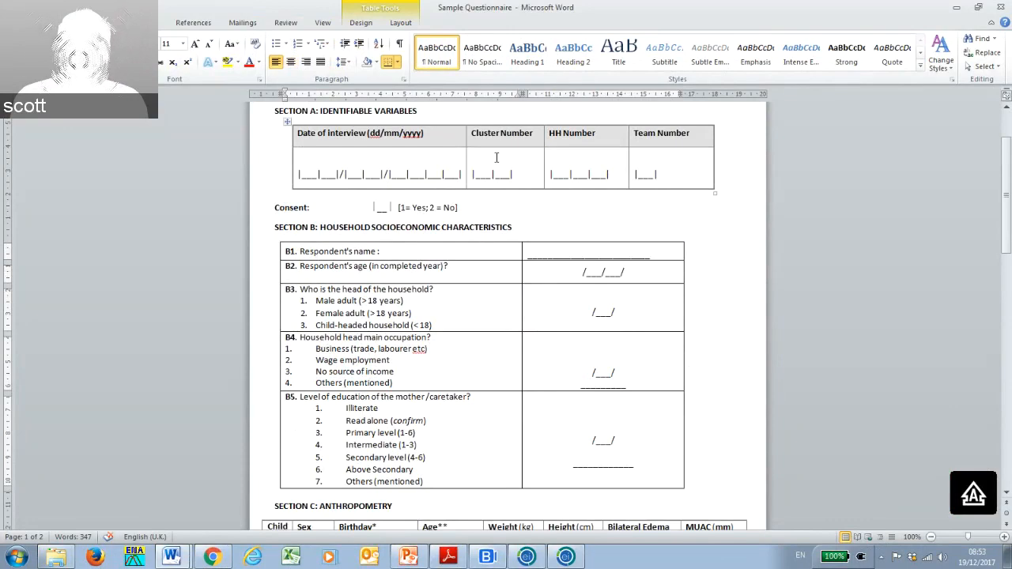
{"action": "left_click", "coordinate": [956, 7]}
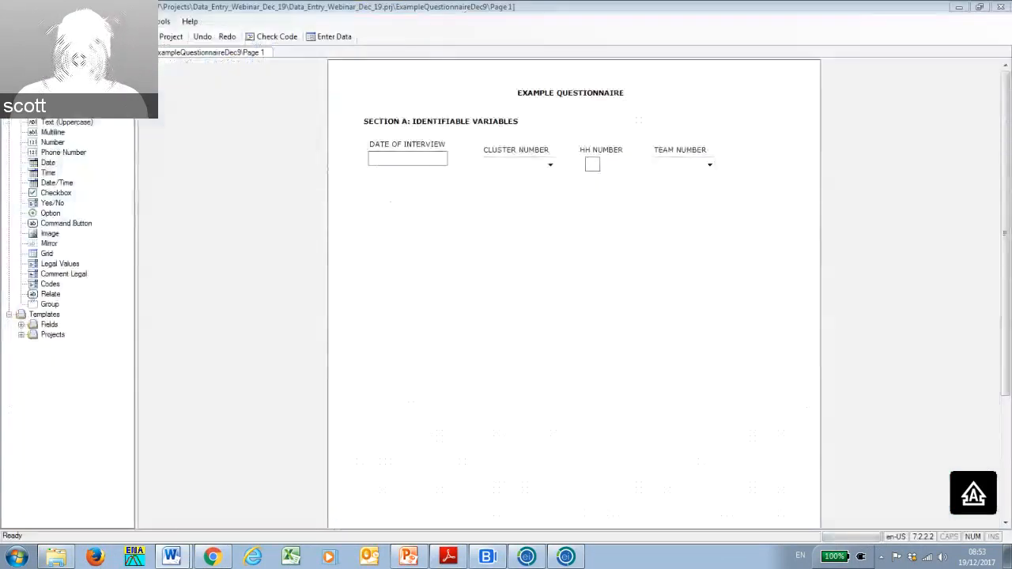
Add a Yes/No field with prompt and field name CONSENT below the Section A fields, checking the consent question in Word.
{"action": "right_click", "coordinate": [405, 216]}
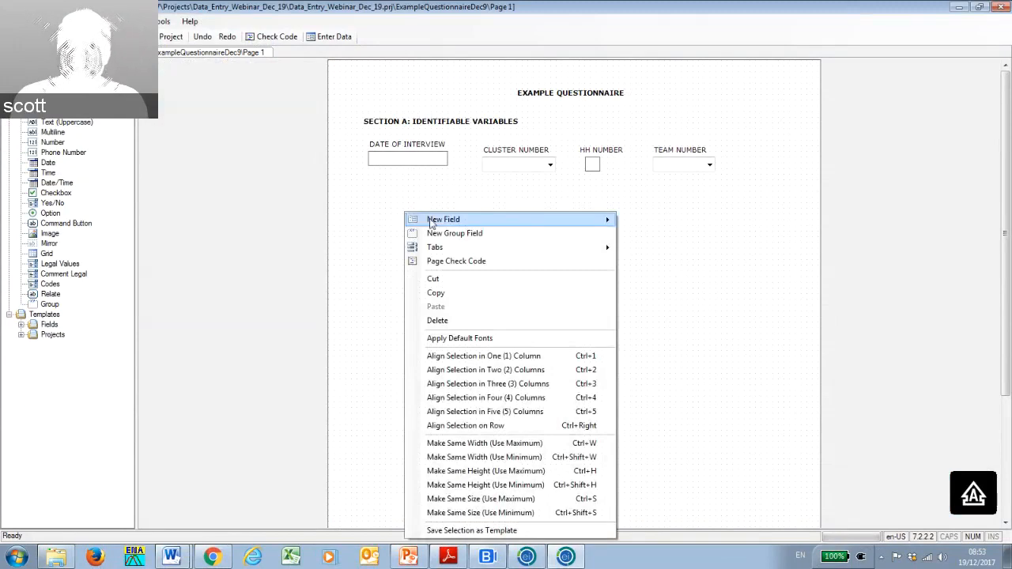
{"action": "mouse_move", "coordinate": [599, 220]}
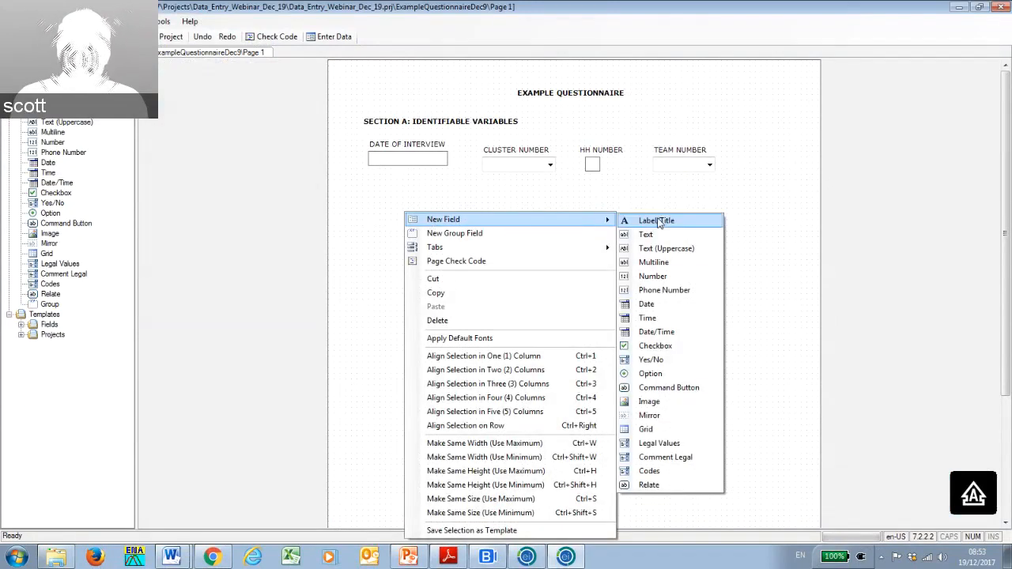
{"action": "left_click", "coordinate": [661, 360]}
{"action": "left_click", "coordinate": [172, 557]}
{"action": "left_click_drag", "start_coordinate": [574, 75], "coordinate": [514, 75]}
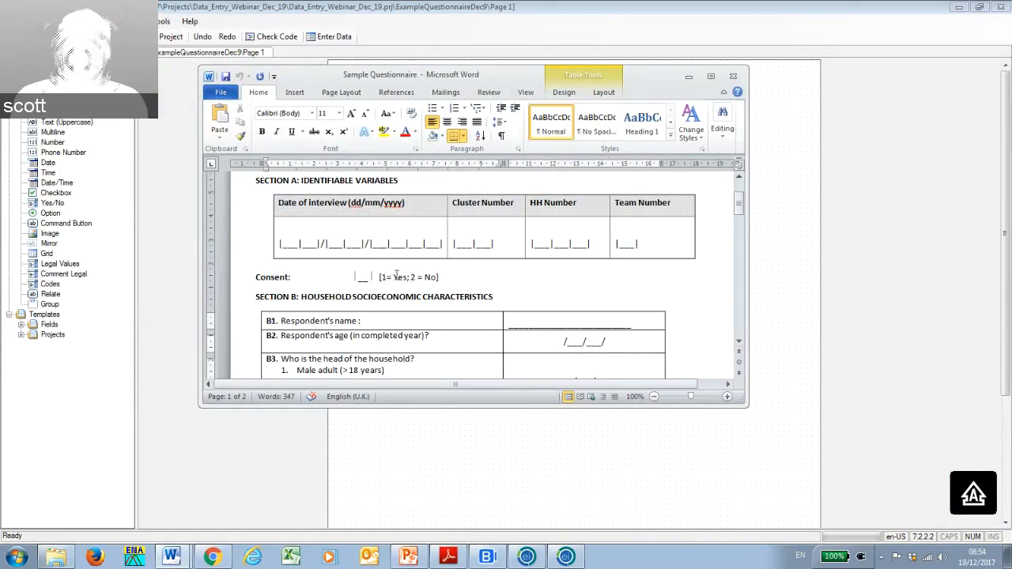
{"action": "left_click_drag", "start_coordinate": [642, 83], "coordinate": [1011, 84]}
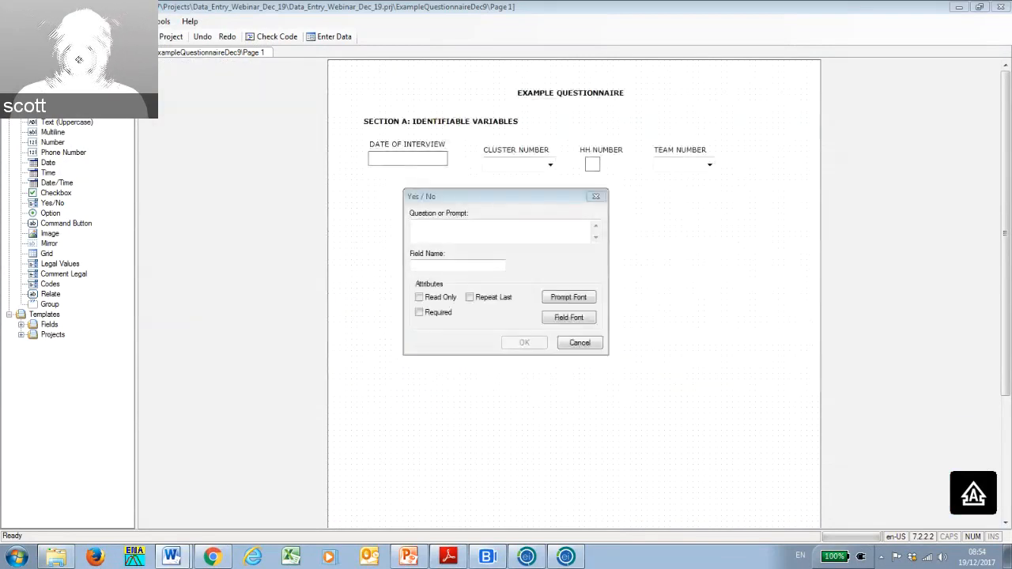
{"action": "left_click", "coordinate": [486, 232]}
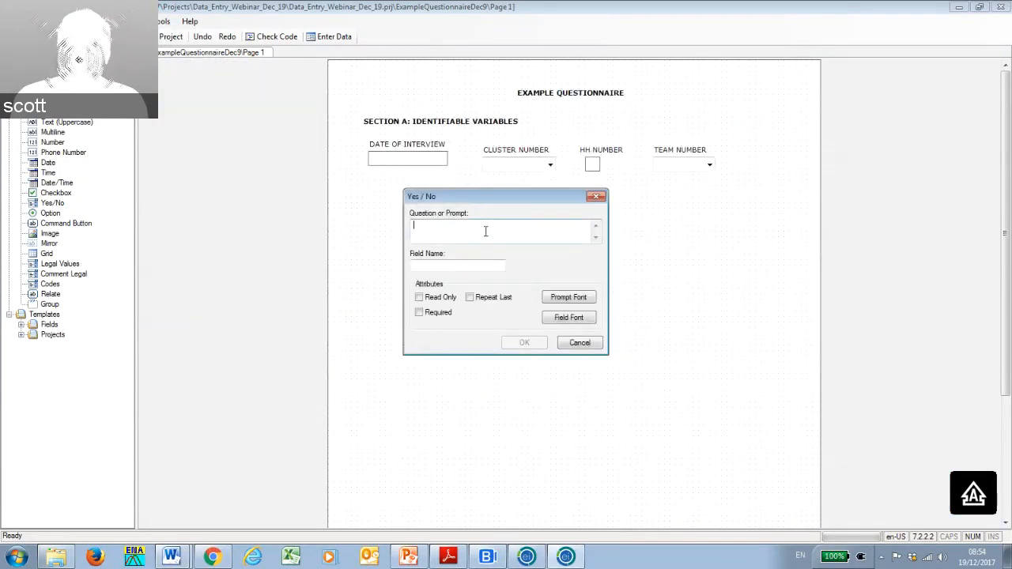
{"action": "type", "text": "C"}
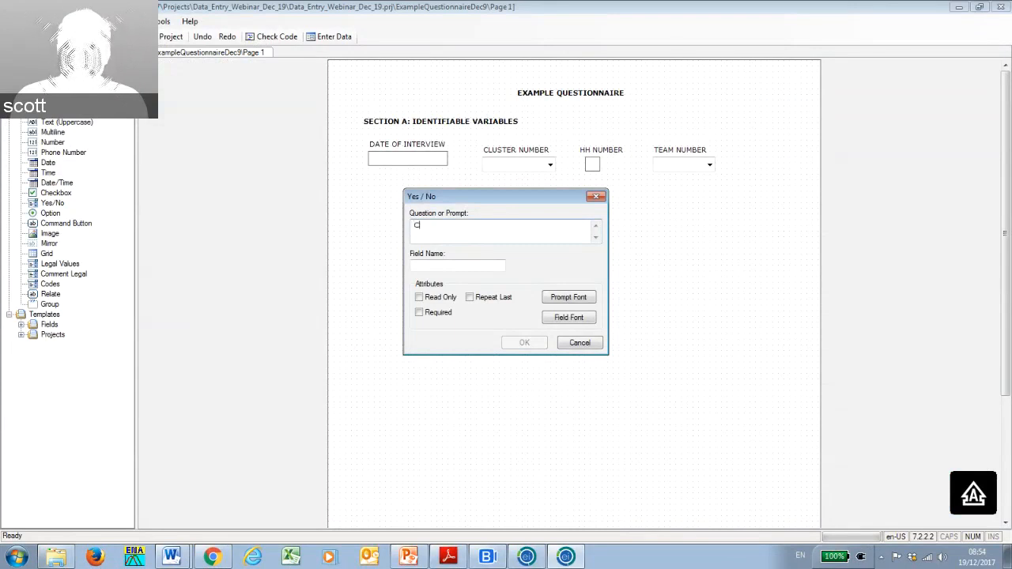
{"action": "type", "text": "ONSENT"}
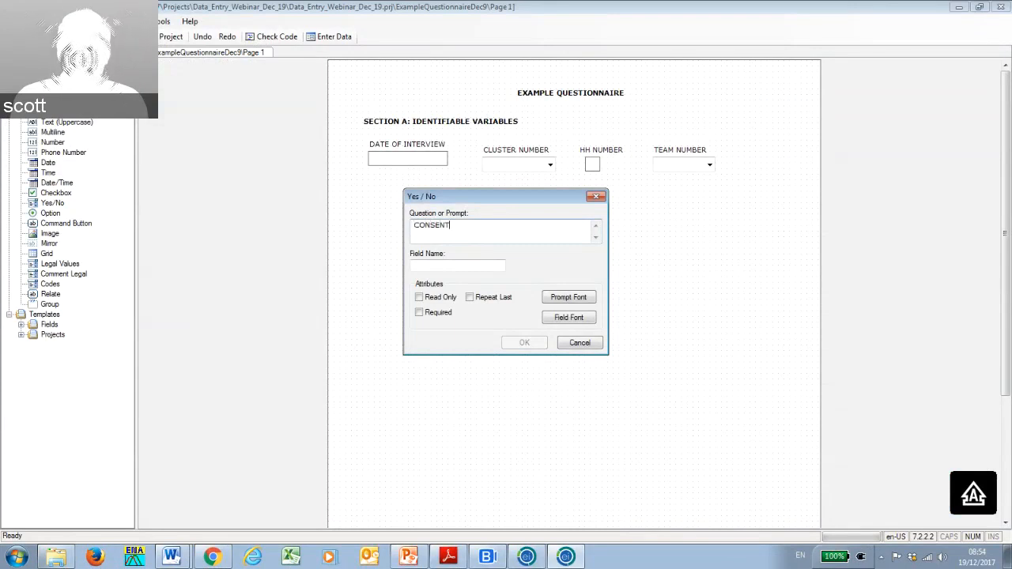
{"action": "left_click", "coordinate": [466, 265]}
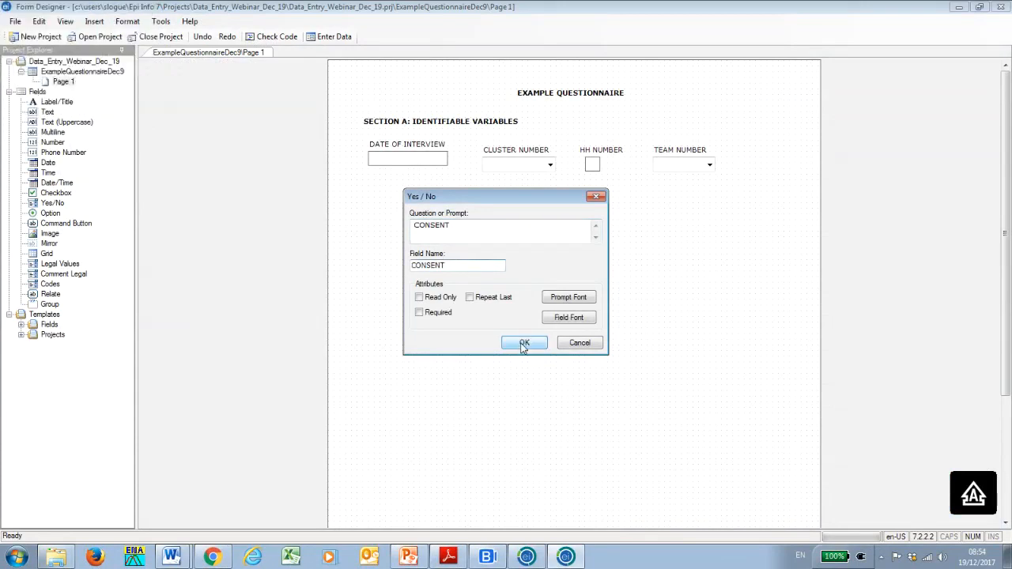
{"action": "left_click", "coordinate": [522, 345]}
Narrow the CONSENT answer box and move the field with its prompt directly beneath DATE OF INTERVIEW.
{"action": "left_click", "coordinate": [500, 229]}
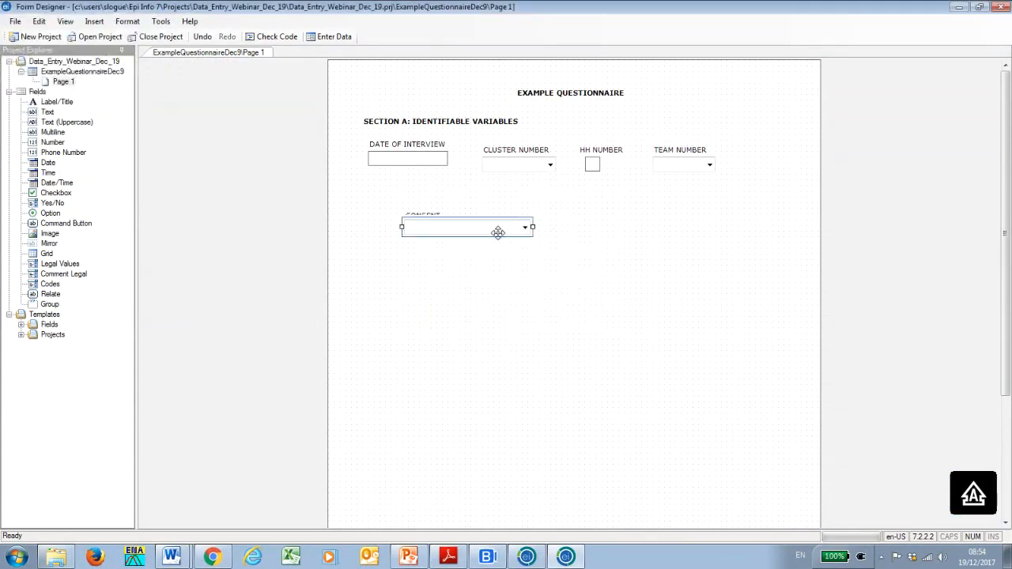
{"action": "left_click", "coordinate": [523, 229]}
{"action": "left_click", "coordinate": [523, 229]}
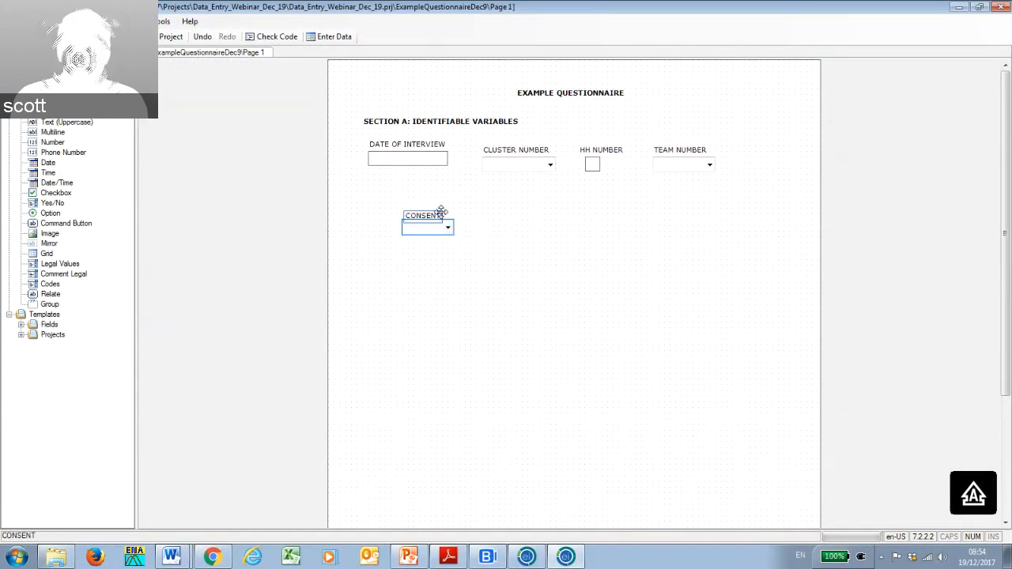
{"action": "left_click_drag", "start_coordinate": [435, 222], "coordinate": [401, 199]}
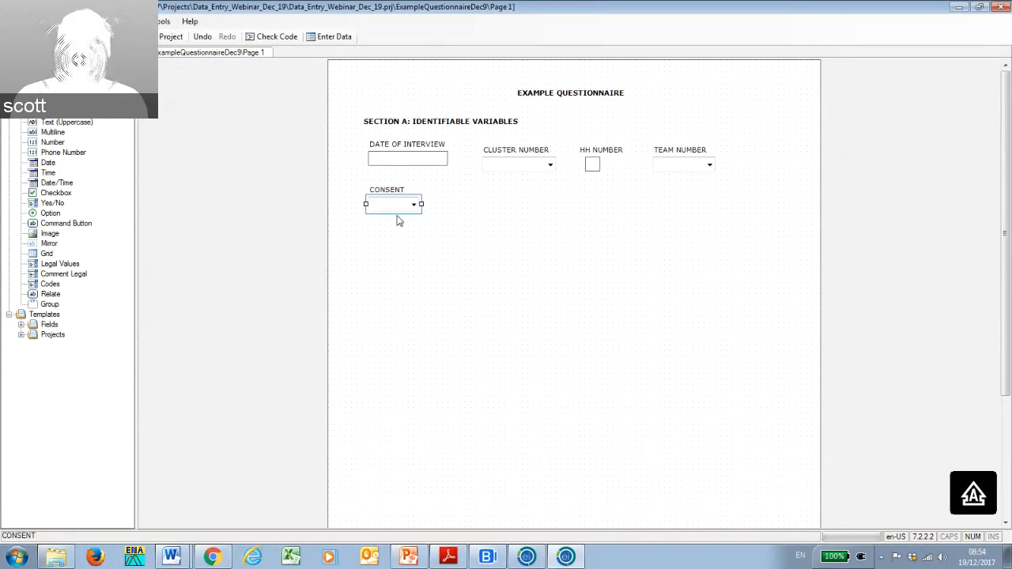
Start a Label/Title field below CONSENT with the text "SECTION B: HOUSEHOLD SOCIOECONOMIC CHARACTERISTICS".
{"action": "right_click", "coordinate": [409, 256]}
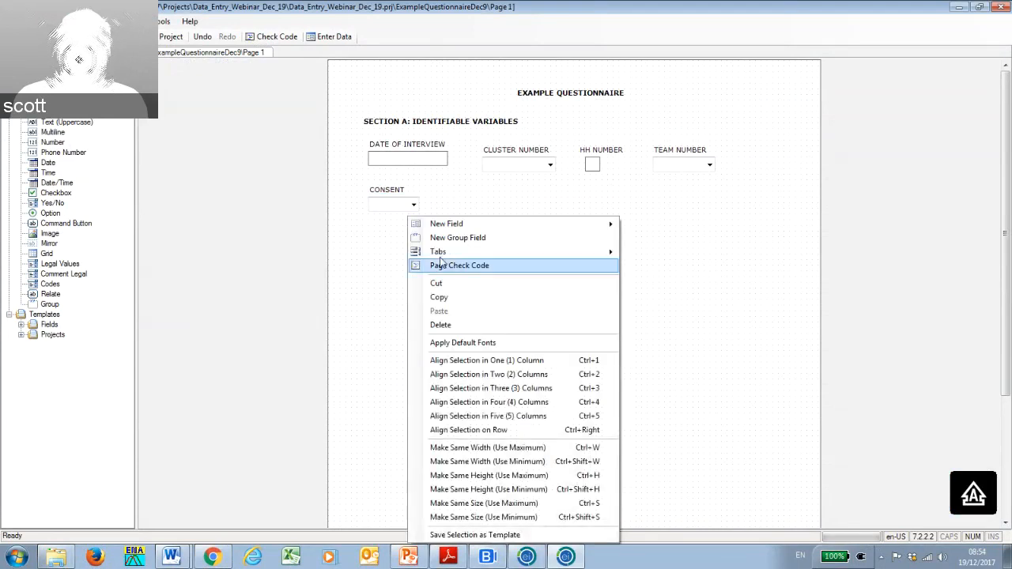
{"action": "mouse_move", "coordinate": [524, 226]}
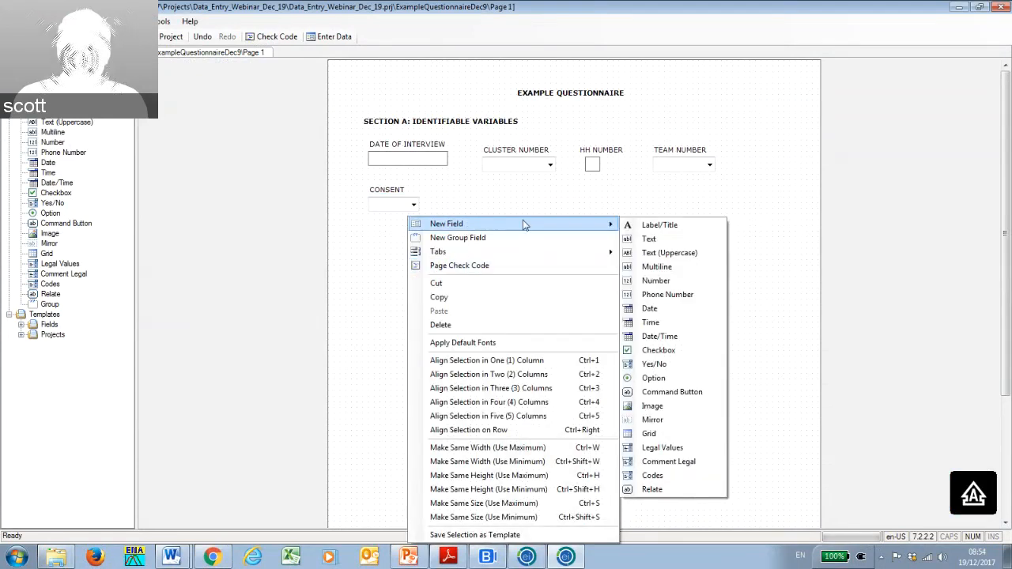
{"action": "left_click", "coordinate": [686, 228]}
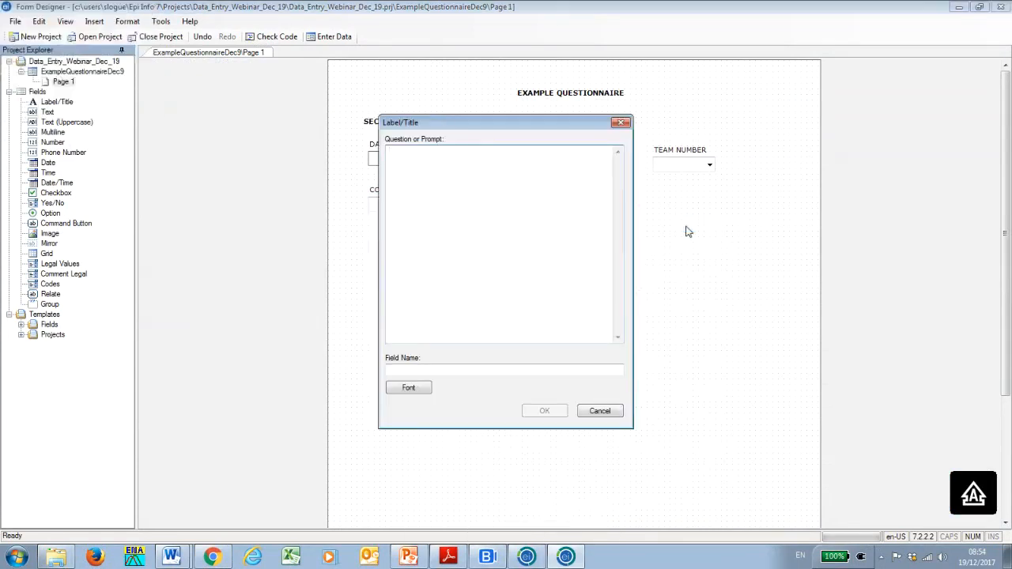
{"action": "type", "text": "SECTION B: HOUSEHOLD"}
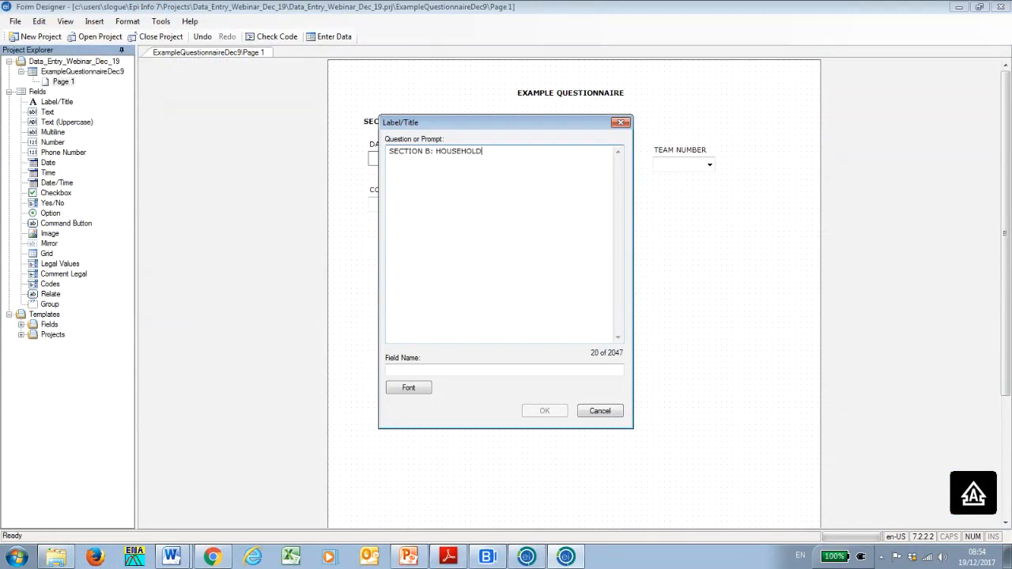
{"action": "type", "text": " SOCIOECONOMIC CHARAC"}
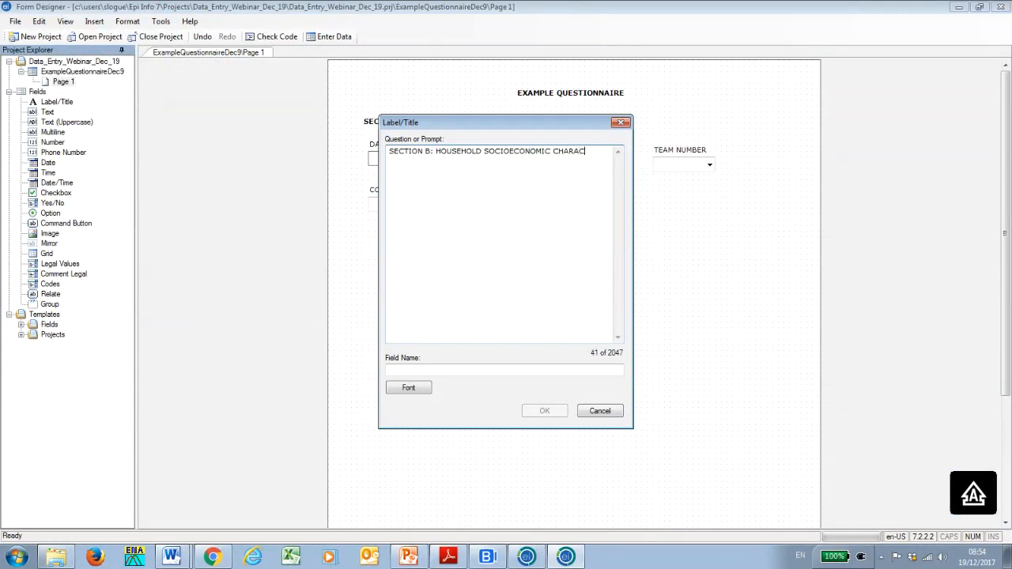
{"action": "type", "text": "TERISTICS"}
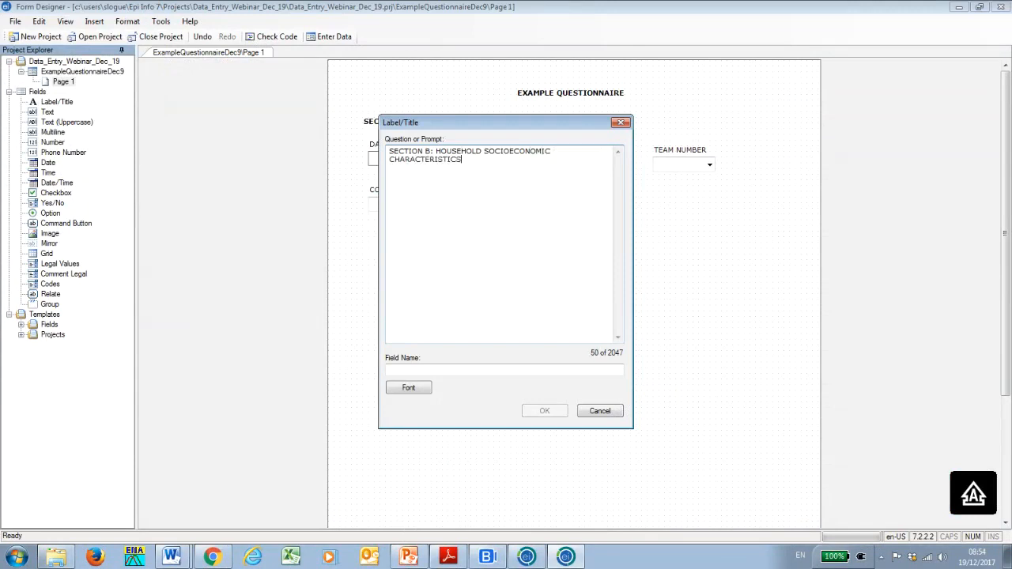
Shorten the Section B label's field name to SECTIONBHHSOCIOECONOMIC.
{"action": "left_click", "coordinate": [442, 370]}
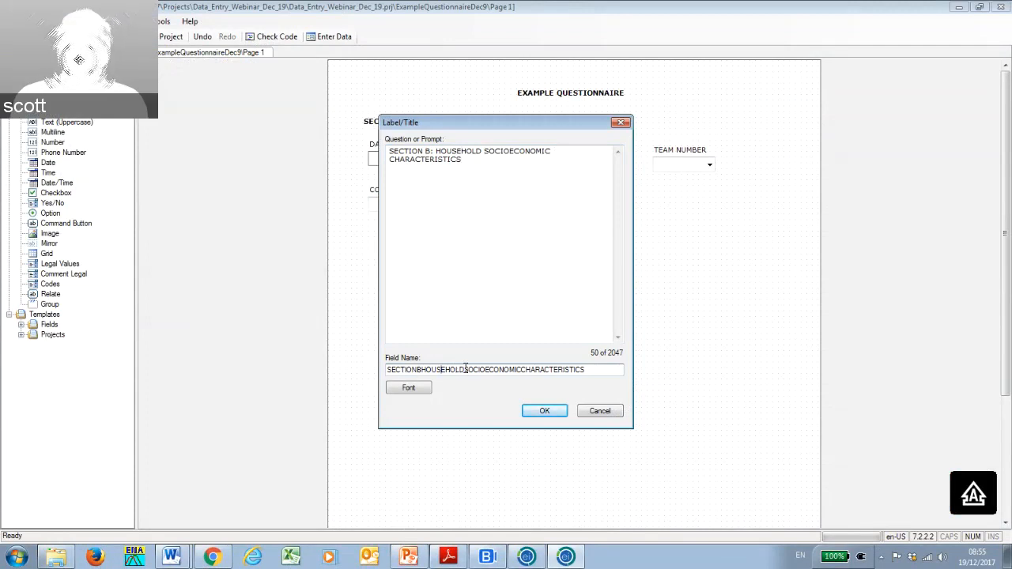
{"action": "key", "text": "BackSpace"}
{"action": "key", "text": "BackSpace"}
{"action": "key", "text": "BackSpace"}
{"action": "key", "text": "BackSpace"}
{"action": "key", "text": "BackSpace"}
{"action": "key", "text": "BackSpace"}
{"action": "key", "text": "BackSpace"}
{"action": "key", "text": "BackSpace"}
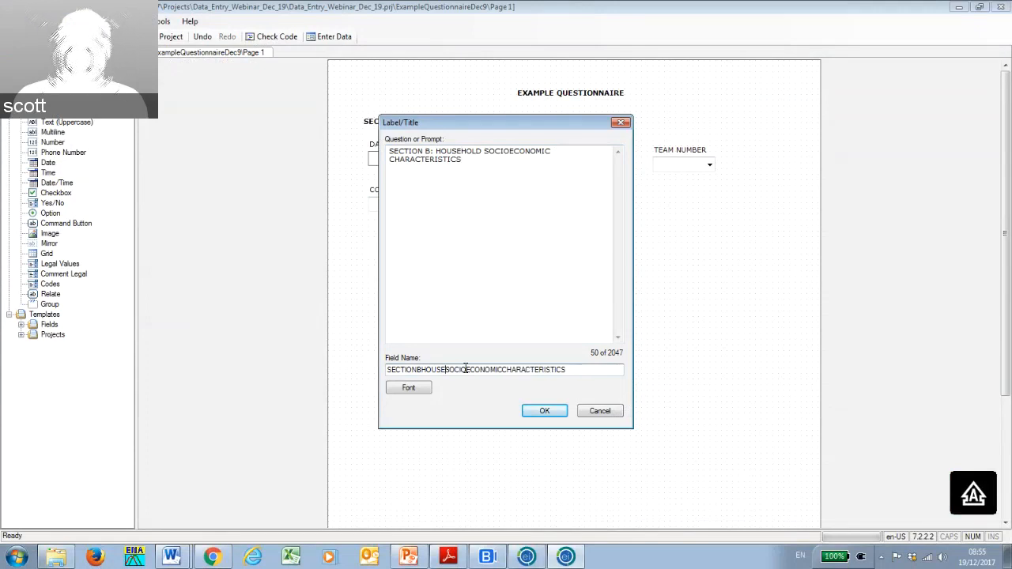
{"action": "type", "text": "H"}
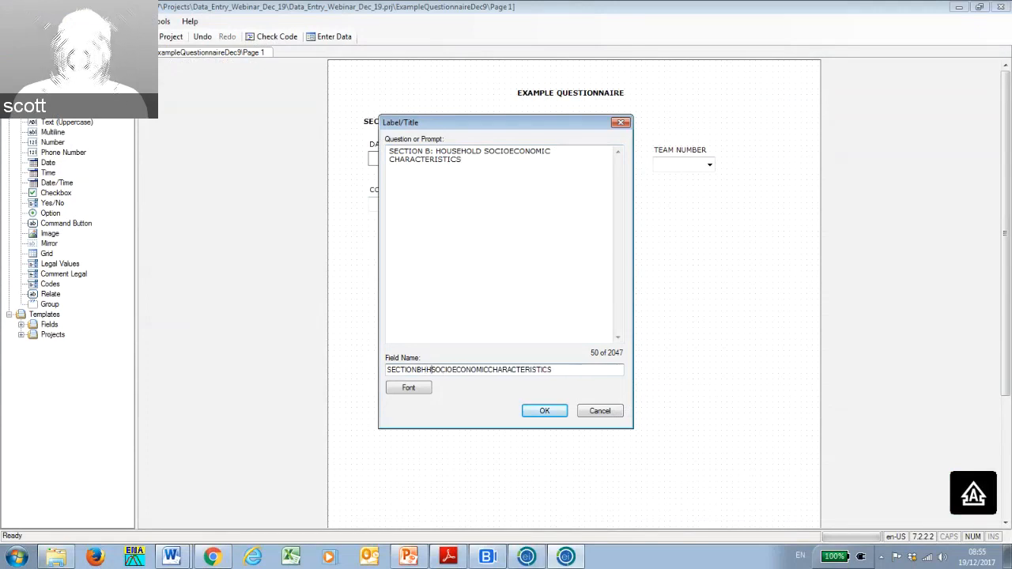
{"action": "left_click", "coordinate": [560, 371]}
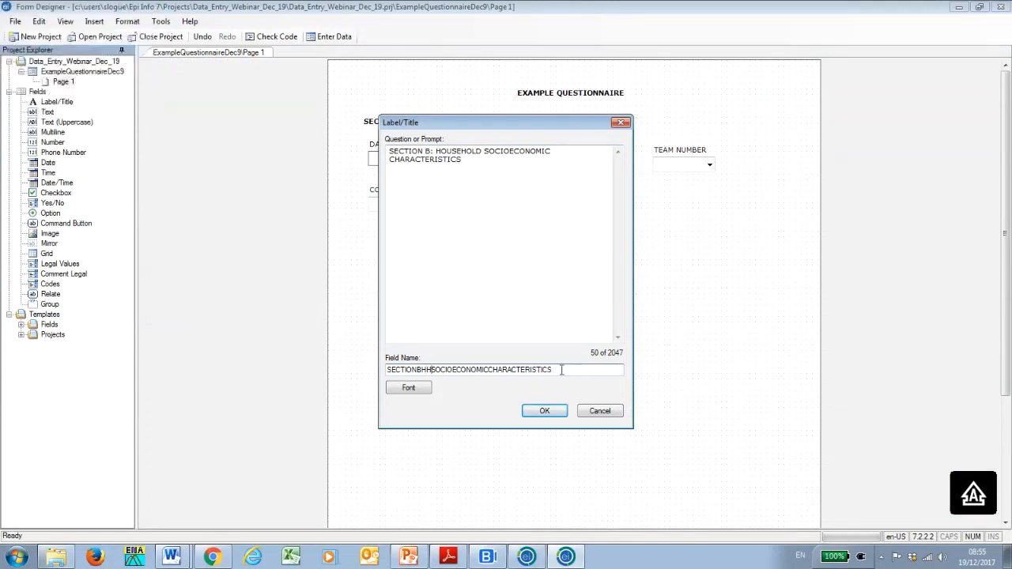
{"action": "key", "text": "BackSpace"}
{"action": "key", "text": "BackSpace"}
{"action": "key", "text": "BackSpace"}
{"action": "key", "text": "BackSpace"}
{"action": "key", "text": "BackSpace"}
{"action": "key", "text": "BackSpace"}
{"action": "key", "text": "BackSpace"}
{"action": "key", "text": "BackSpace"}
{"action": "key", "text": "BackSpace"}
{"action": "key", "text": "BackSpace"}
{"action": "key", "text": "BackSpace"}
{"action": "key", "text": "BackSpace"}
{"action": "key", "text": "BackSpace"}
{"action": "key", "text": "BackSpace"}
{"action": "key", "text": "BackSpace"}
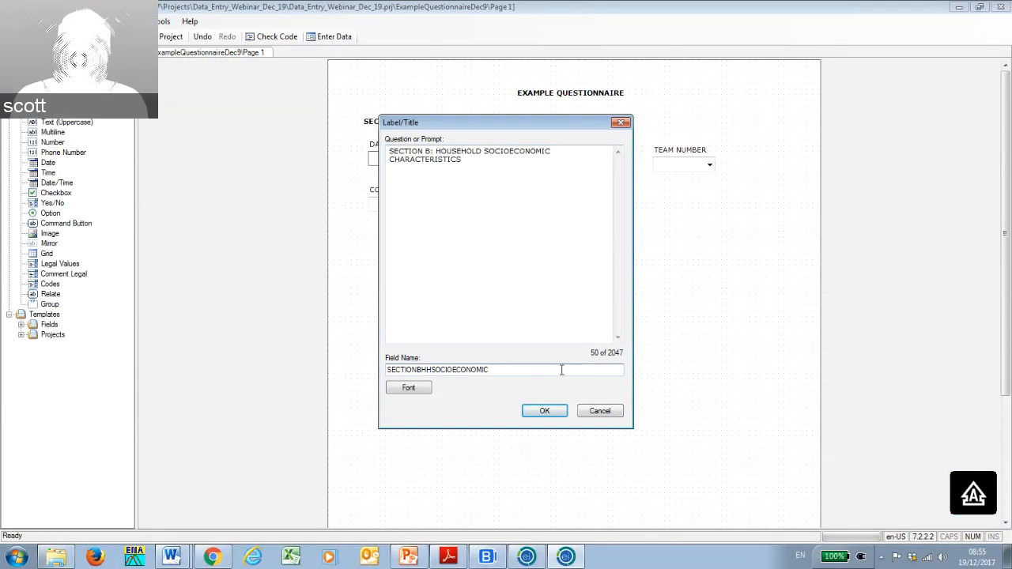
Make the Section B label bold, create it, and align it beneath CONSENT with the Section A heading.
{"action": "left_click", "coordinate": [420, 389]}
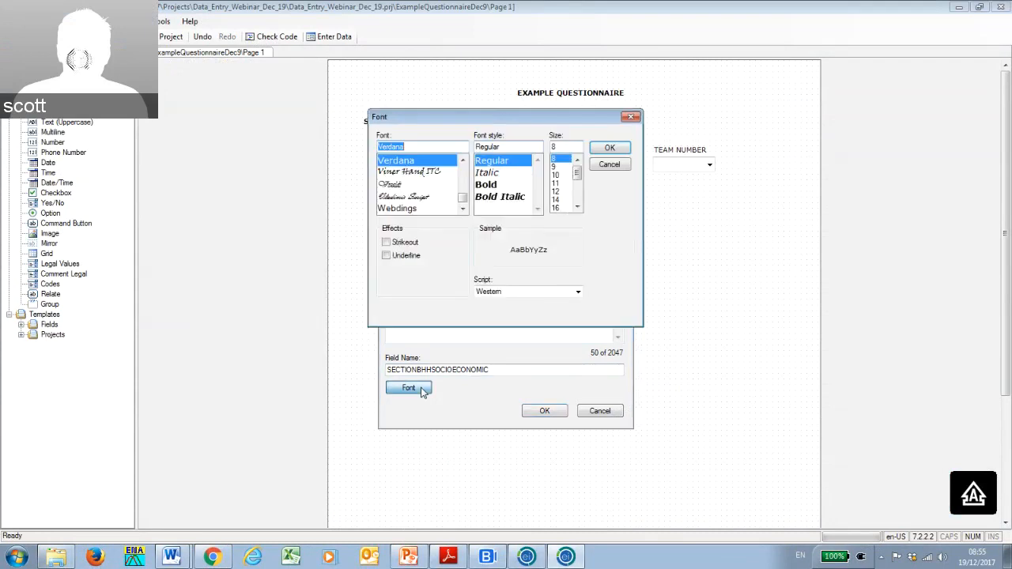
{"action": "left_click", "coordinate": [485, 184]}
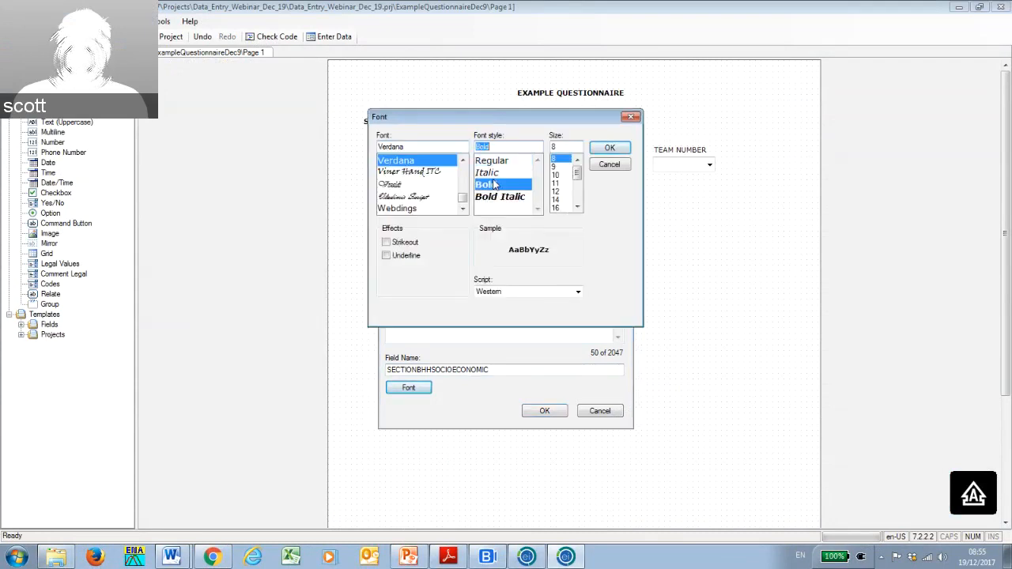
{"action": "left_click", "coordinate": [610, 149]}
{"action": "left_click", "coordinate": [544, 412]}
{"action": "left_click_drag", "start_coordinate": [474, 256], "coordinate": [435, 242]}
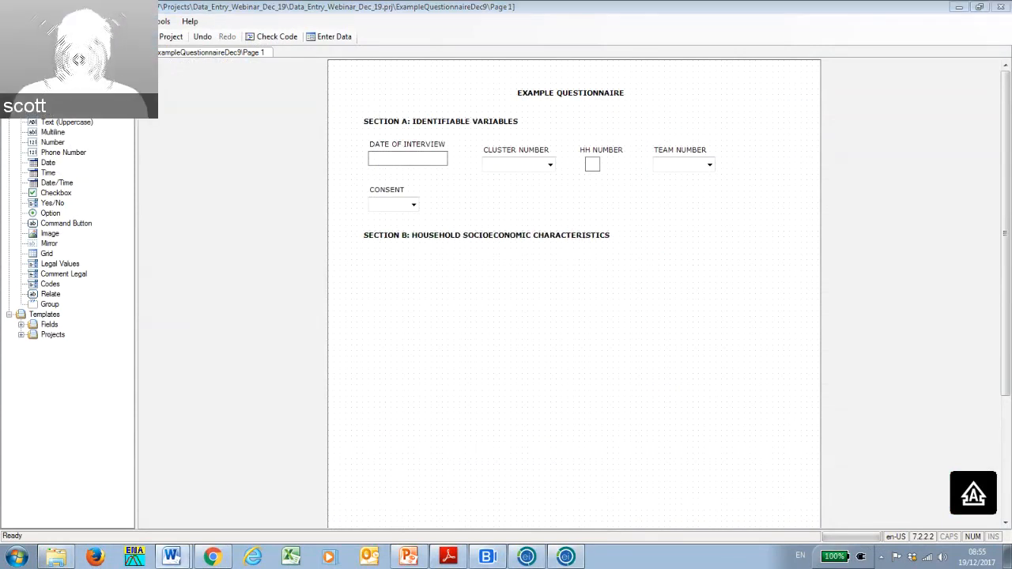
Start a Text field below the Section B heading with the prompt "B1 RESPONDENT'S NAME".
{"action": "left_click", "coordinate": [390, 288]}
{"action": "right_click", "coordinate": [391, 289]}
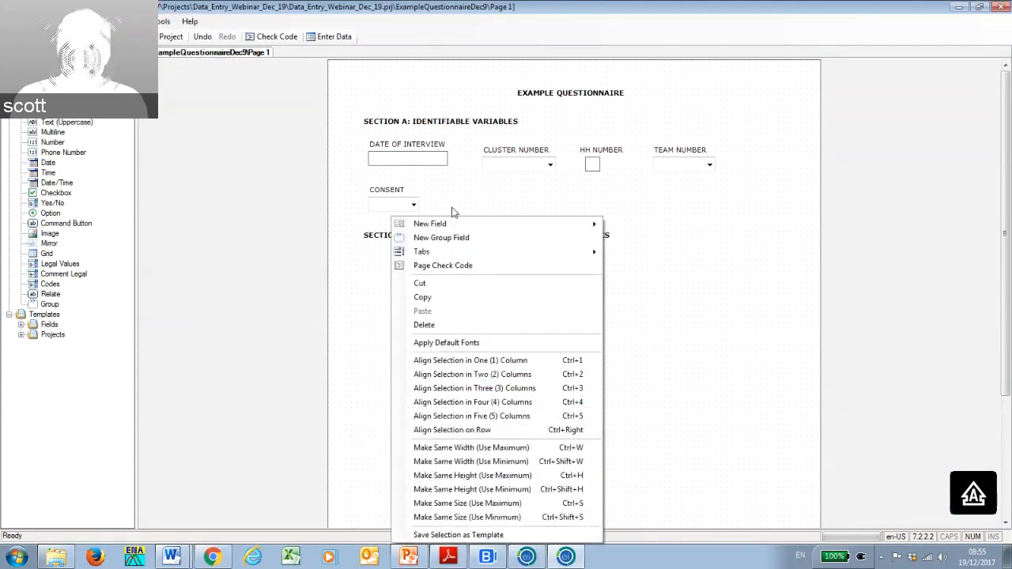
{"action": "mouse_move", "coordinate": [515, 224]}
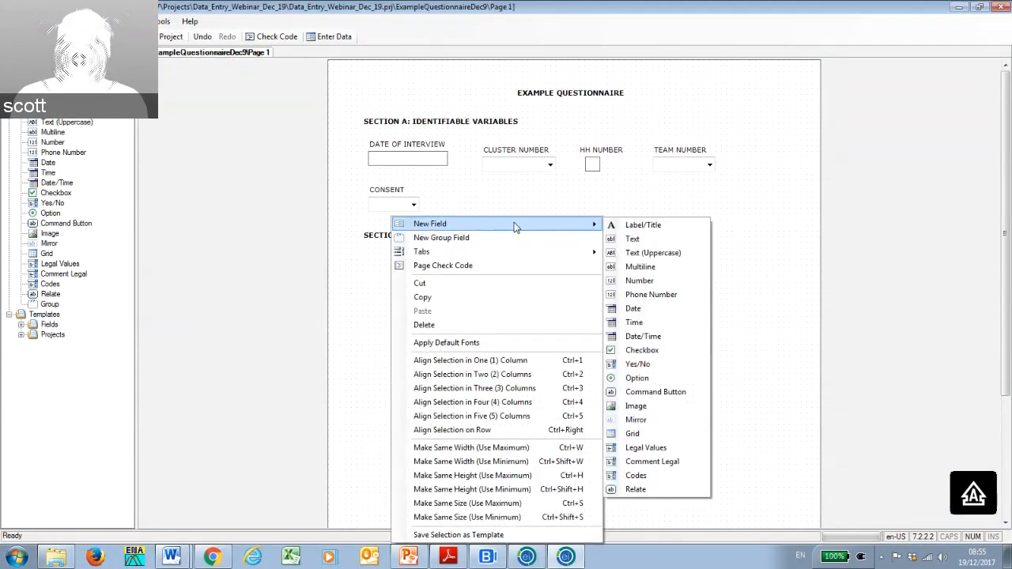
{"action": "left_click", "coordinate": [632, 239]}
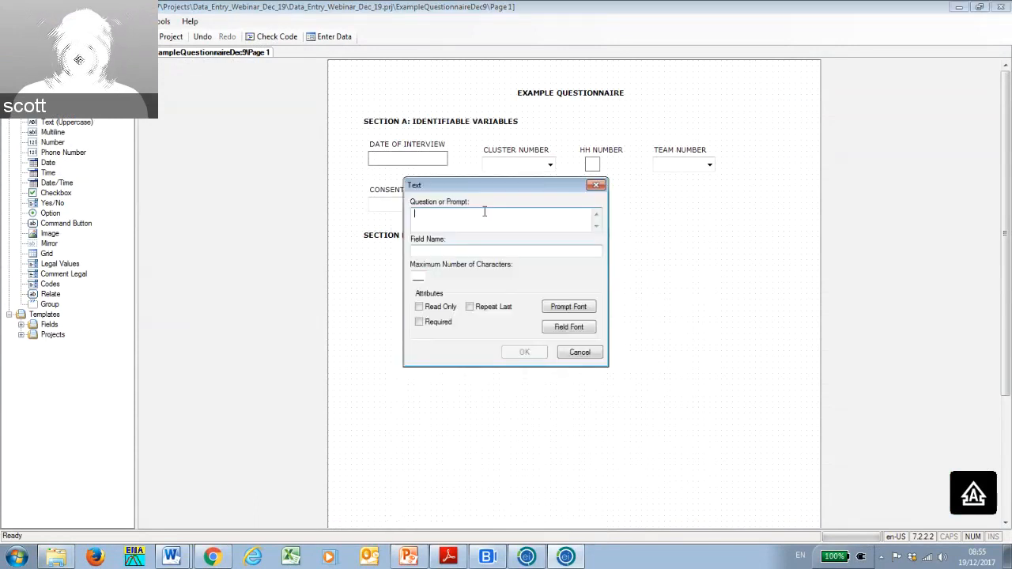
{"action": "type", "text": "B1"}
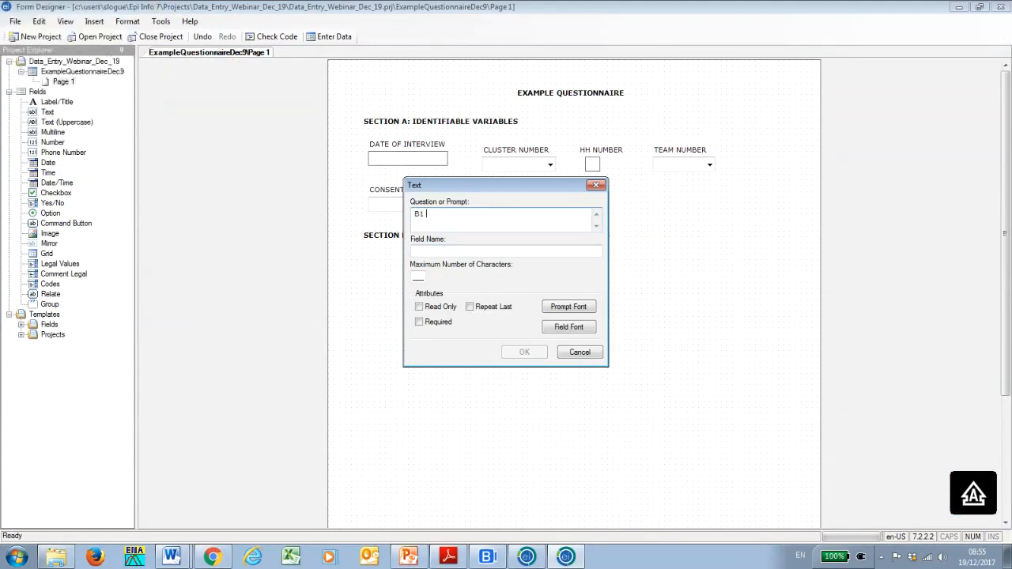
{"action": "type", "text": " RES"}
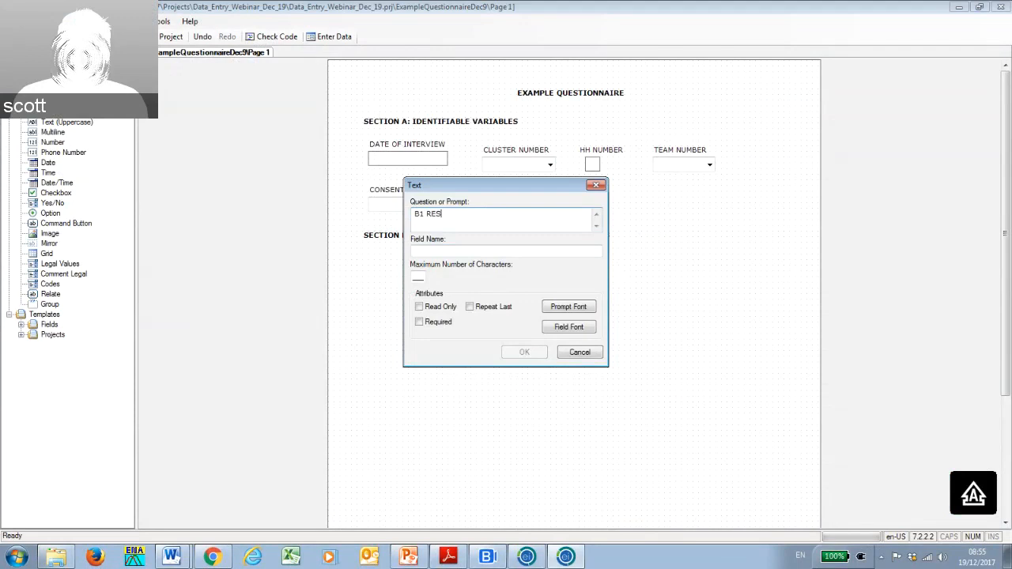
{"action": "type", "text": "PON"}
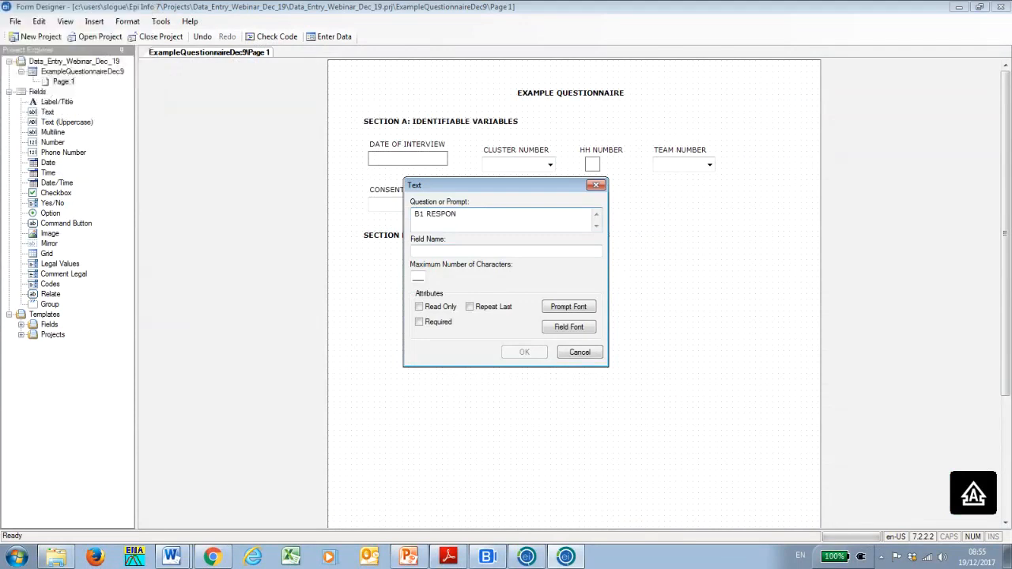
{"action": "type", "text": "DENT'S NAME"}
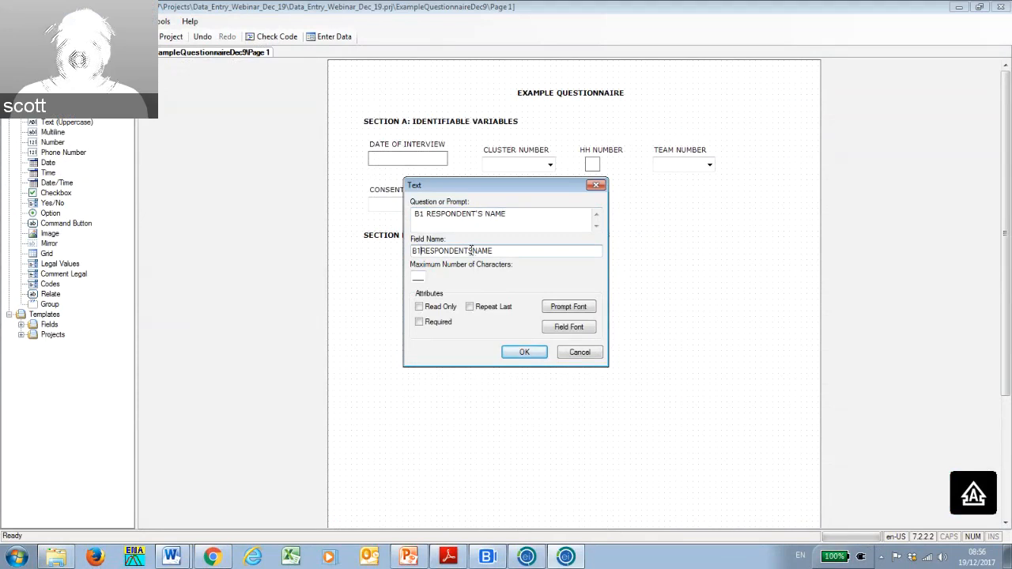
Shorten the respondent's name field's Field Name to B1NAME and create the field.
{"action": "key", "text": "BackSpace"}
{"action": "key", "text": "BackSpace"}
{"action": "key", "text": "BackSpace"}
{"action": "key", "text": "BackSpace"}
{"action": "key", "text": "BackSpace"}
{"action": "key", "text": "BackSpace"}
{"action": "key", "text": "BackSpace"}
{"action": "key", "text": "BackSpace"}
{"action": "key", "text": "BackSpace"}
{"action": "key", "text": "BackSpace"}
{"action": "key", "text": "BackSpace"}
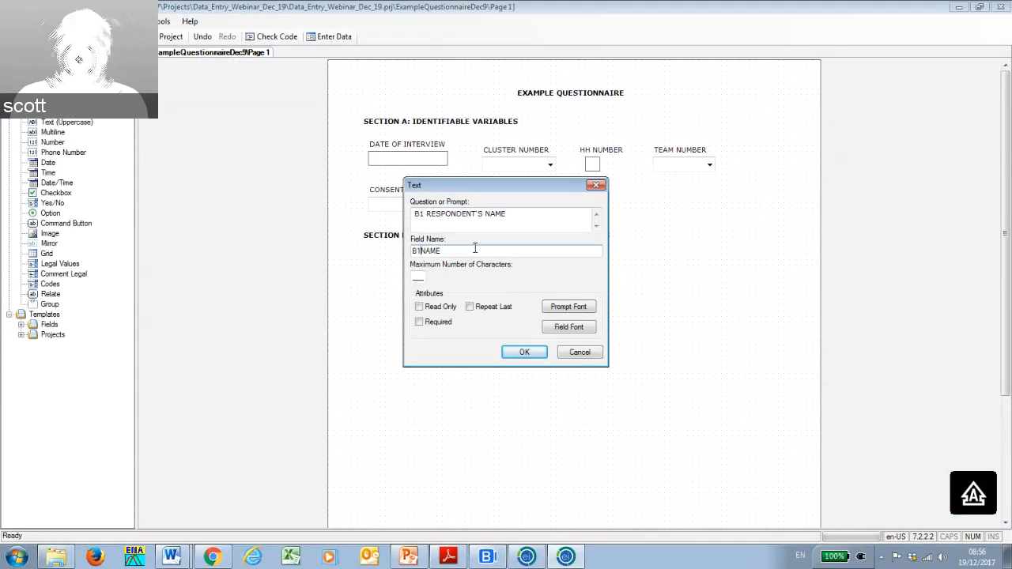
{"action": "left_click", "coordinate": [513, 355]}
Move the B1 RESPONDENT'S NAME field with its prompt directly beneath the Section B heading, aligned with CONSENT.
{"action": "left_click_drag", "start_coordinate": [447, 290], "coordinate": [427, 267]}
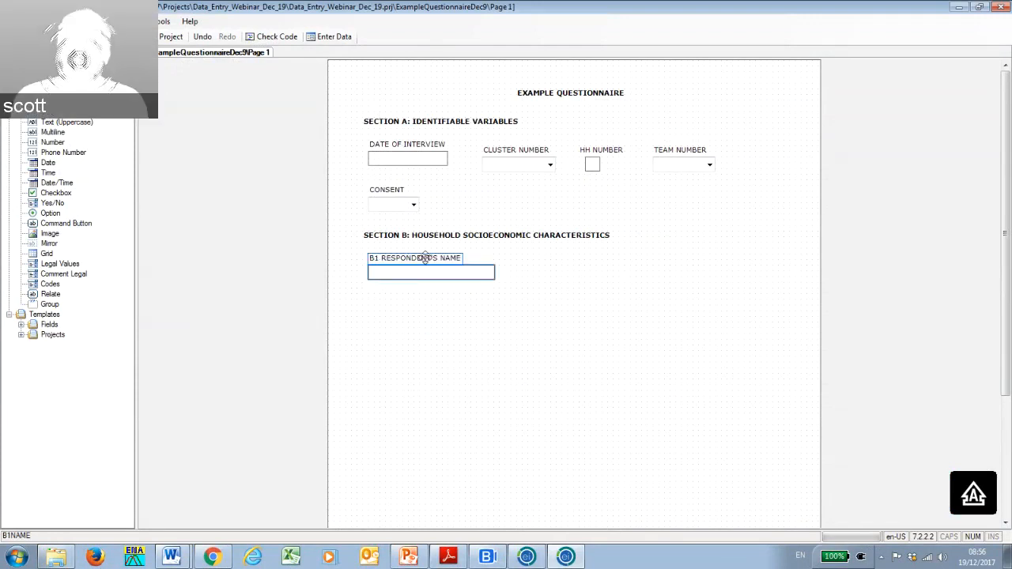
{"action": "left_click", "coordinate": [394, 271]}
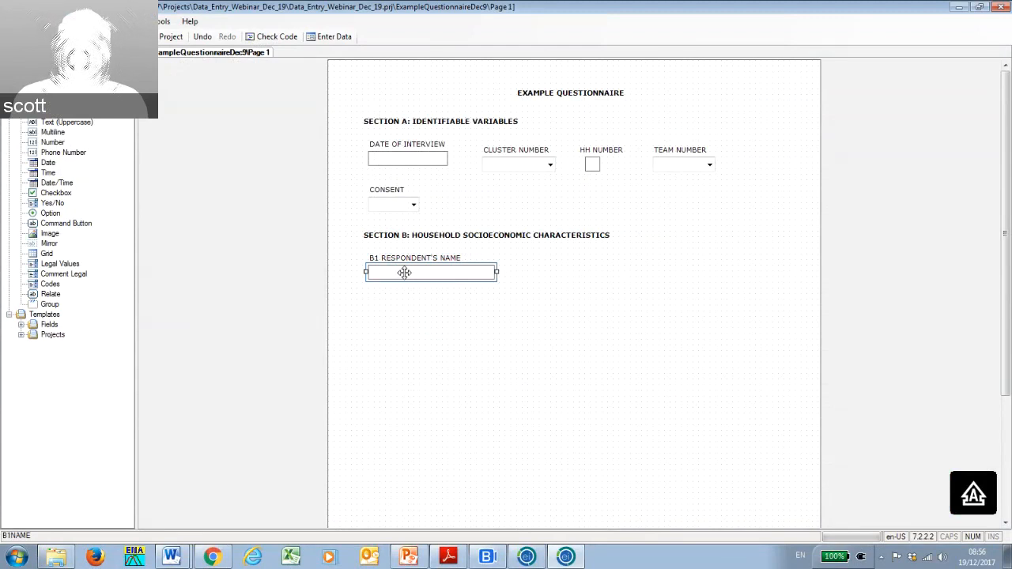
{"action": "left_click", "coordinate": [518, 275]}
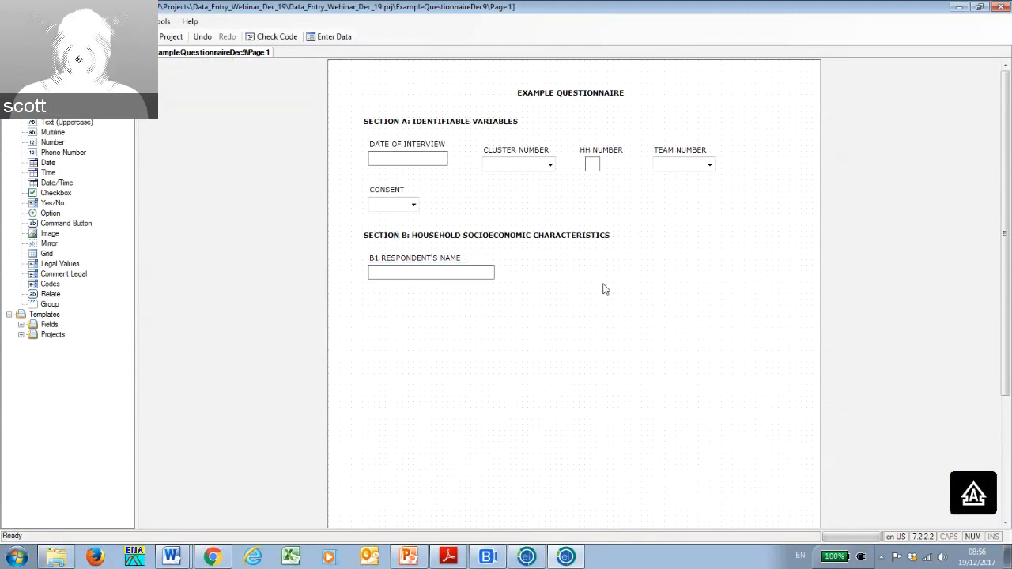
Examine Section B of the Sample Questionnaire in Word, especially the answer options of question B4, then return to the Epi Info form.
{"action": "left_click_drag", "start_coordinate": [1011, 69], "coordinate": [717, 69]}
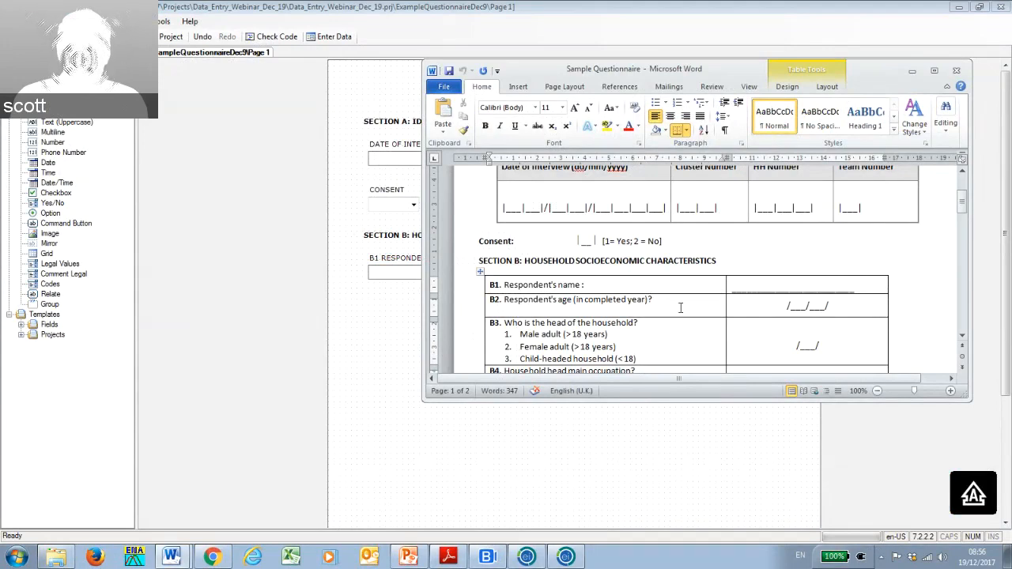
{"action": "scroll", "coordinate": [680, 318], "scroll_direction": "down", "scroll_amount": 3}
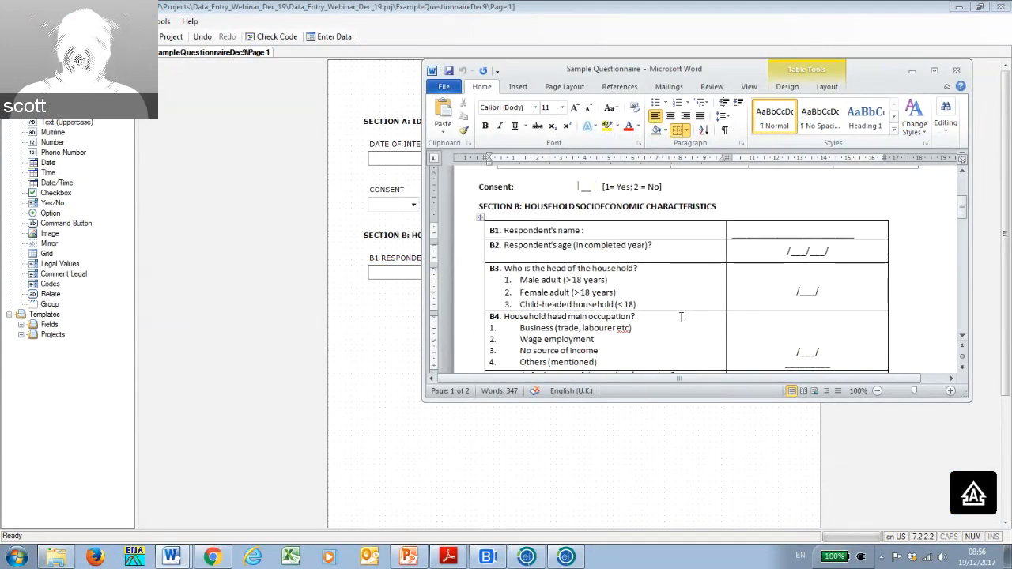
{"action": "left_click", "coordinate": [599, 290]}
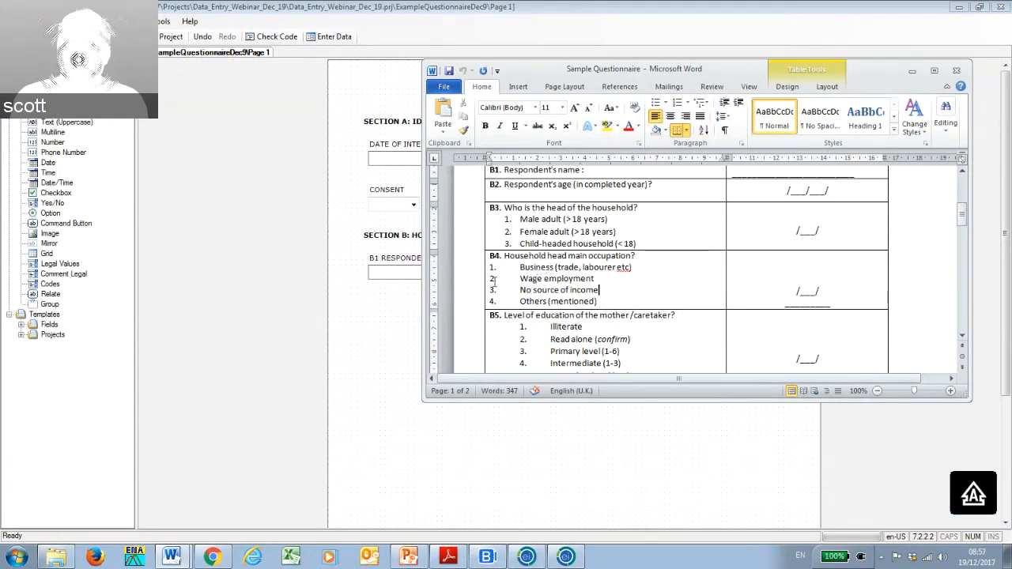
{"action": "left_click", "coordinate": [599, 291]}
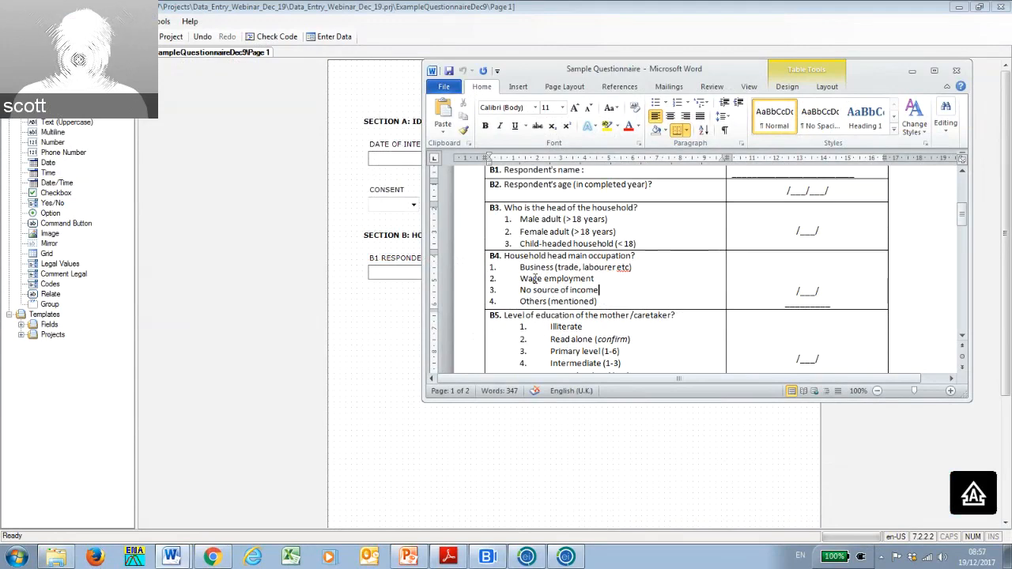
{"action": "left_click", "coordinate": [522, 268]}
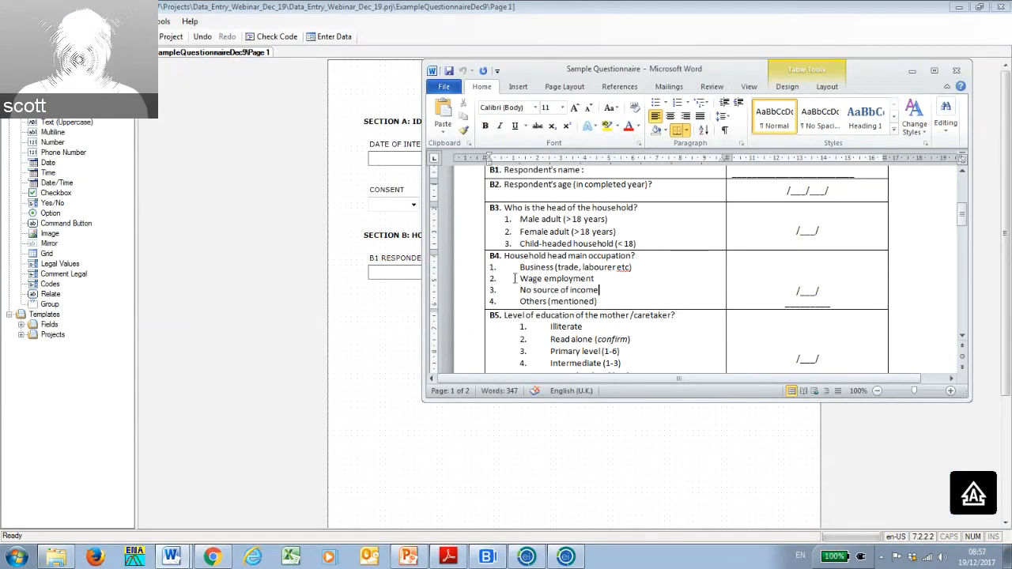
{"action": "left_click_drag", "start_coordinate": [519, 268], "coordinate": [598, 290]}
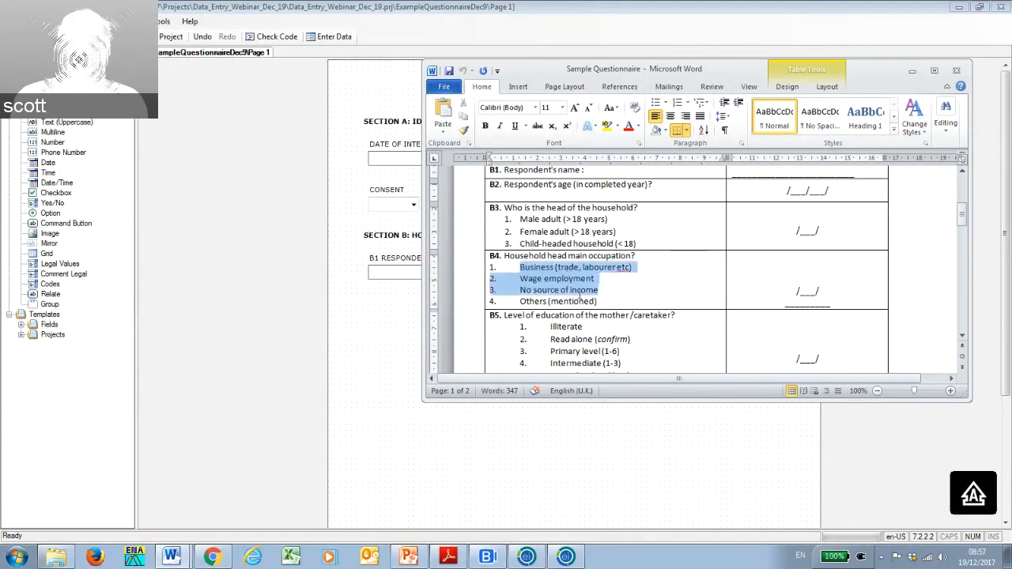
{"action": "left_click", "coordinate": [586, 301]}
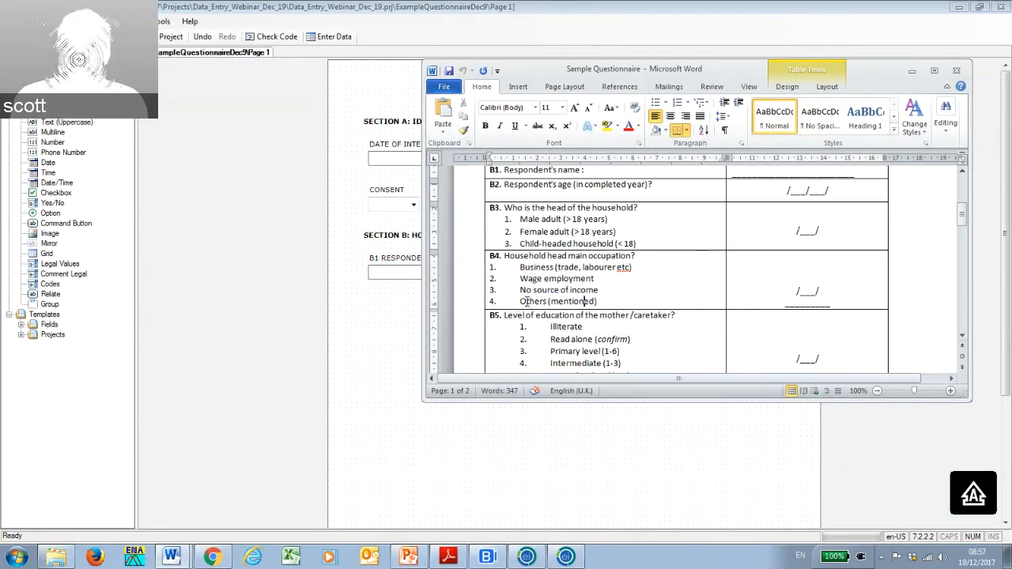
{"action": "left_click_drag", "start_coordinate": [728, 76], "coordinate": [1011, 103]}
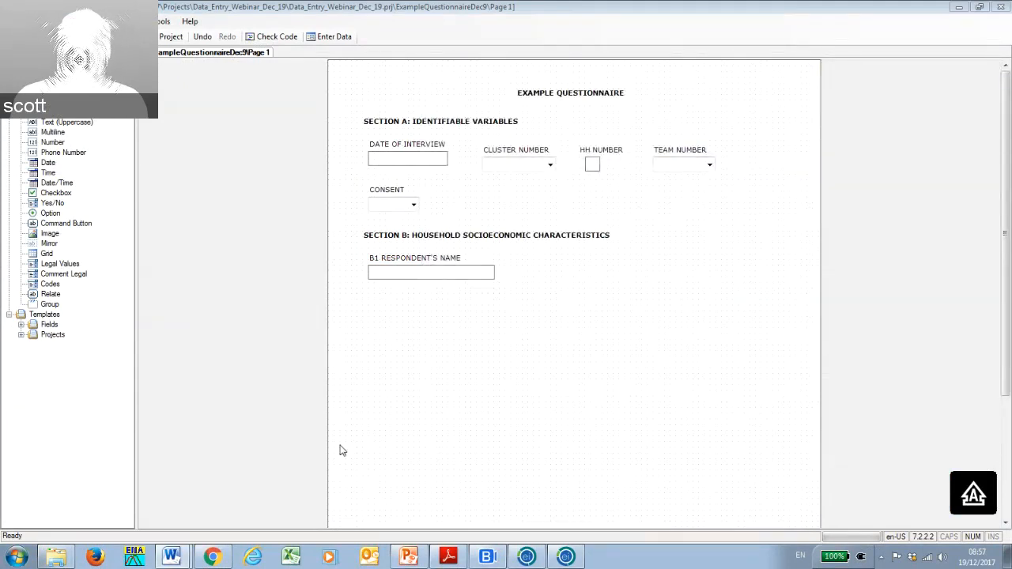
Start a Label/Title field below the B1 field with the text "B4. HOUSEHOLD HEAD MAIN OCCUPATION".
{"action": "right_click", "coordinate": [398, 322]}
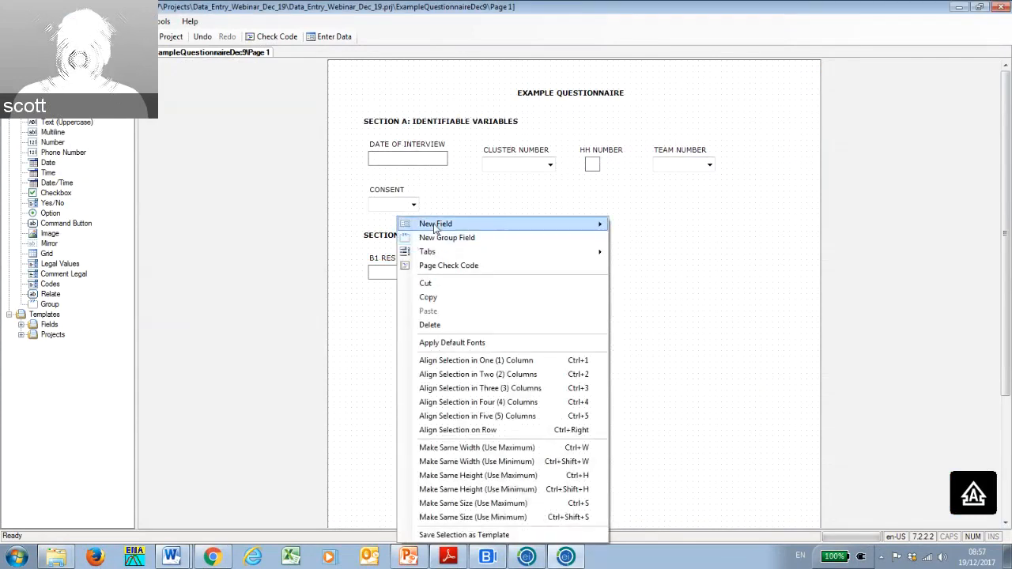
{"action": "mouse_move", "coordinate": [435, 228]}
{"action": "left_click", "coordinate": [642, 225]}
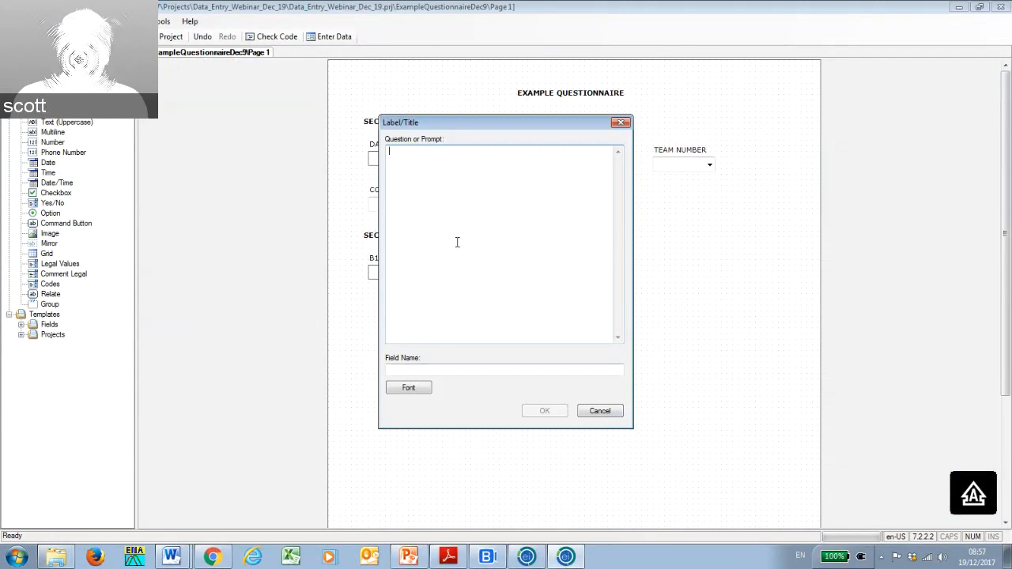
{"action": "type", "text": "B4"}
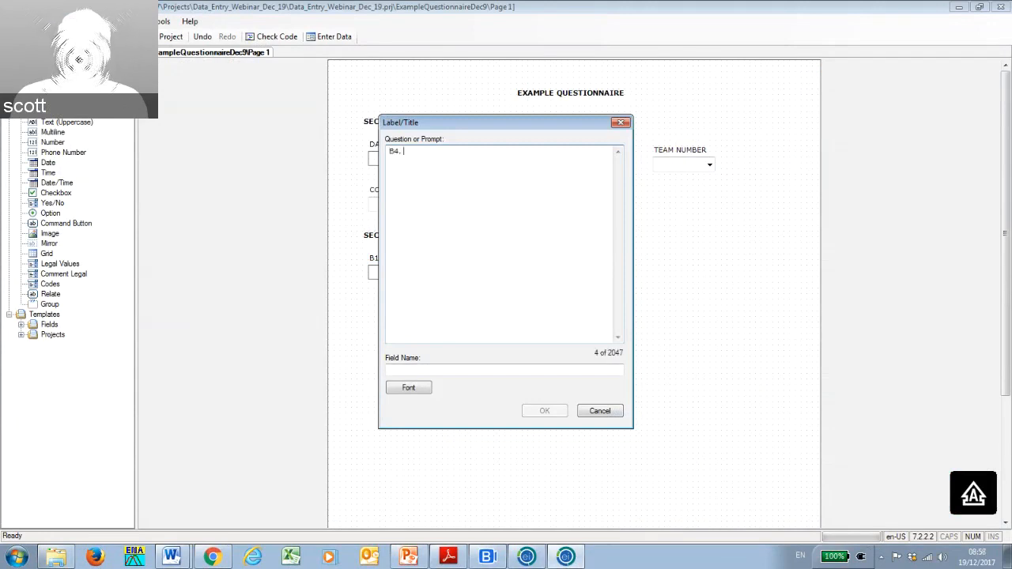
{"action": "type", "text": ". HOUS"}
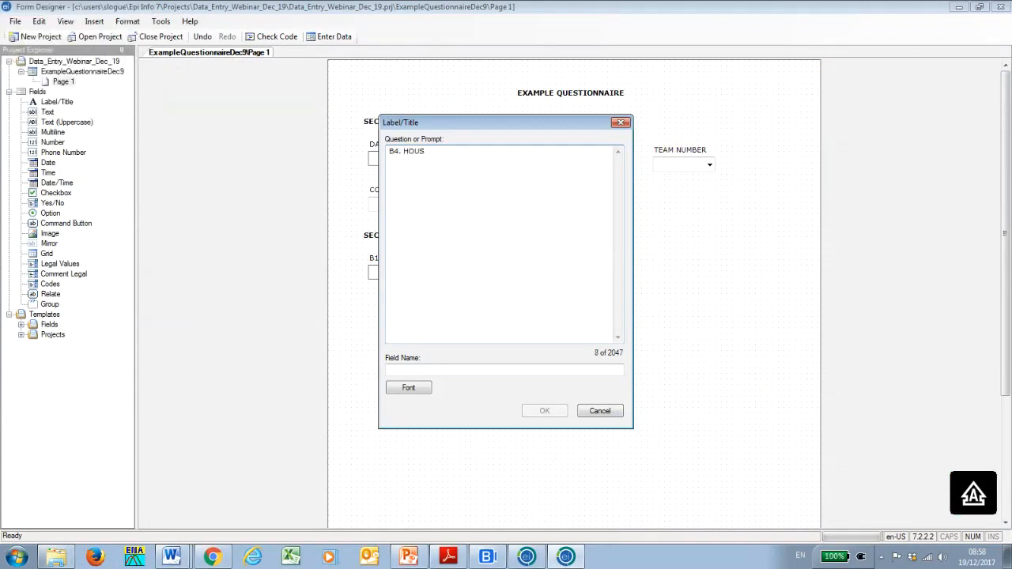
{"action": "type", "text": "EHOLD HEAD"}
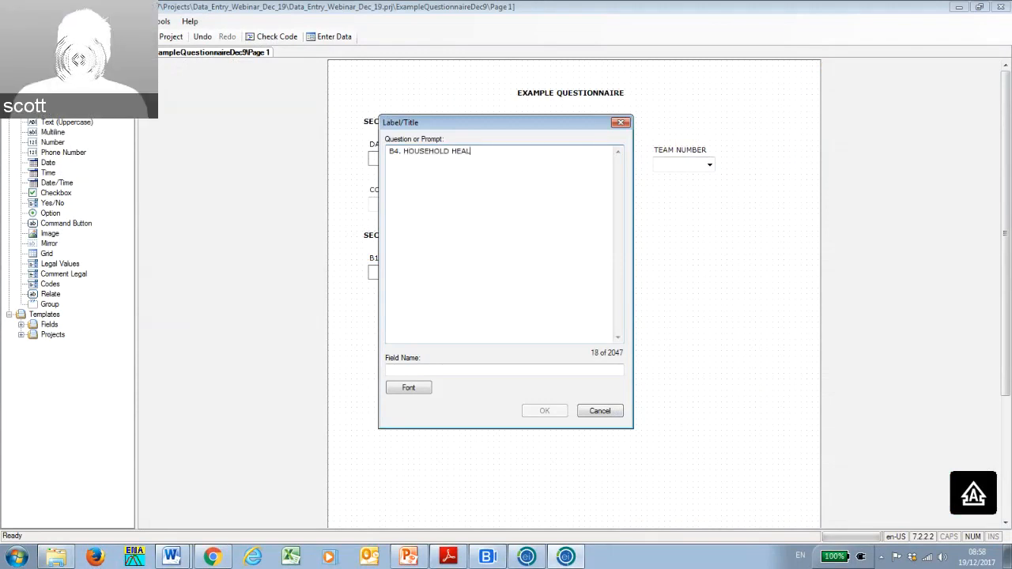
{"action": "type", "text": " MAIN "}
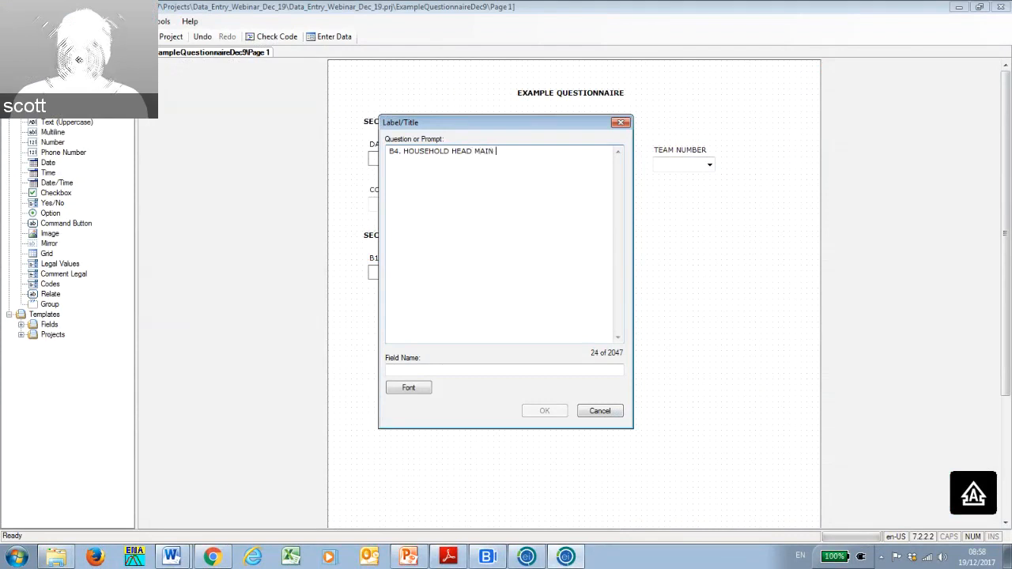
{"action": "type", "text": "OCCUPA"}
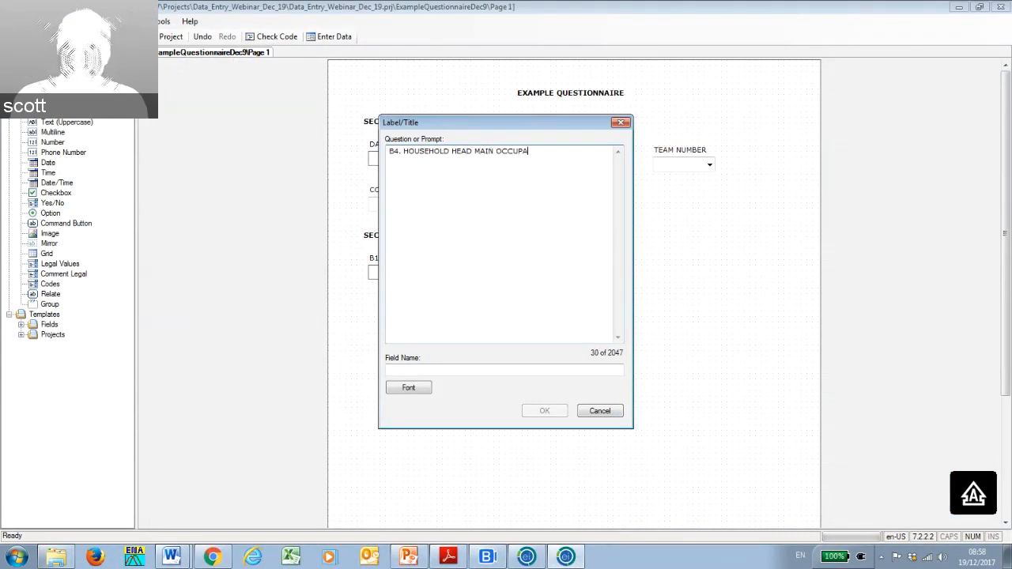
{"action": "type", "text": "TION"}
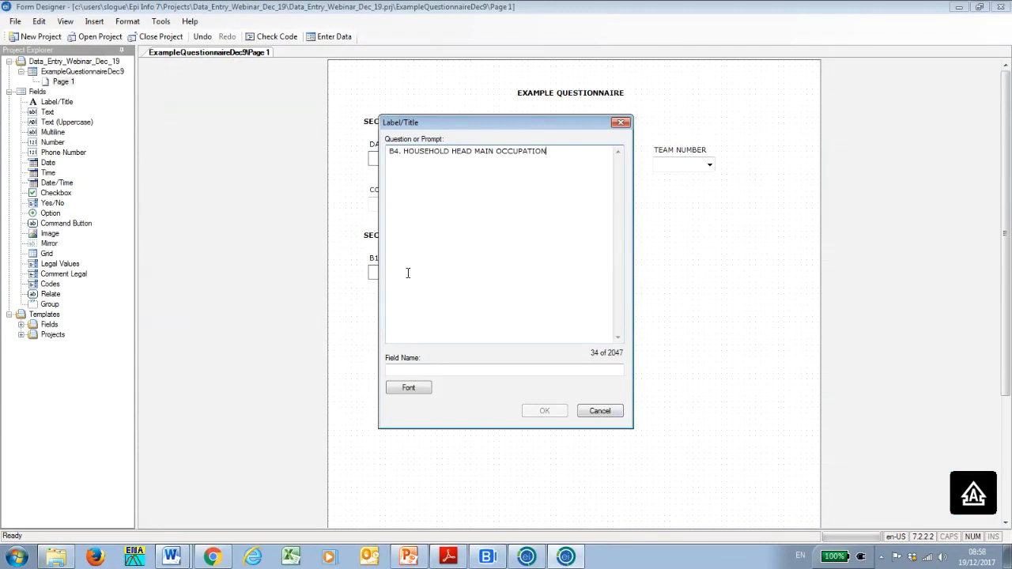
Shorten the B4 label's field name to B4HHHEADOCCUPATION and create the label.
{"action": "left_click", "coordinate": [384, 369]}
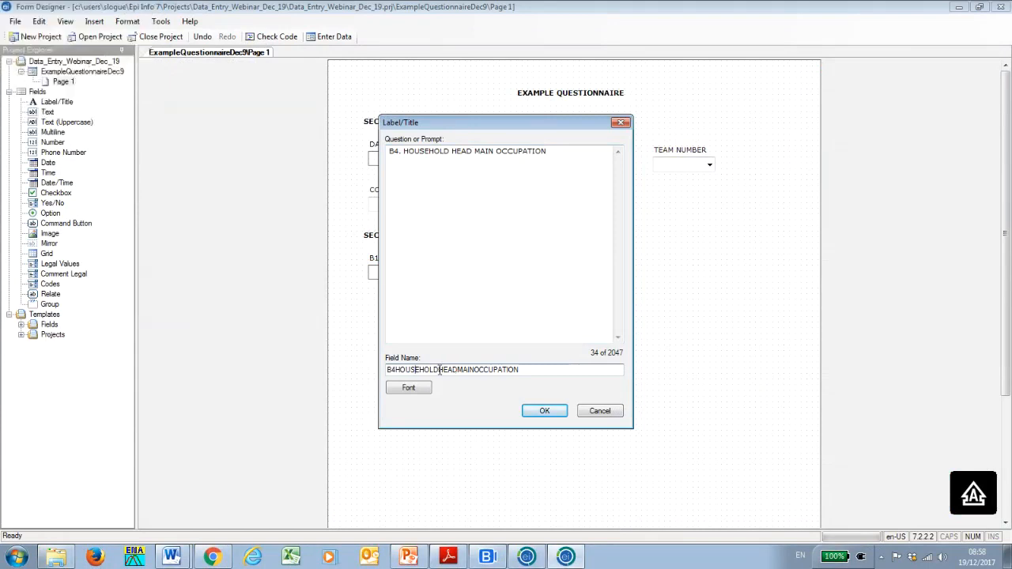
{"action": "key", "text": "BackSpace"}
{"action": "key", "text": "BackSpace"}
{"action": "key", "text": "BackSpace"}
{"action": "key", "text": "BackSpace"}
{"action": "key", "text": "BackSpace"}
{"action": "key", "text": "BackSpace"}
{"action": "key", "text": "BackSpace"}
{"action": "key", "text": "BackSpace"}
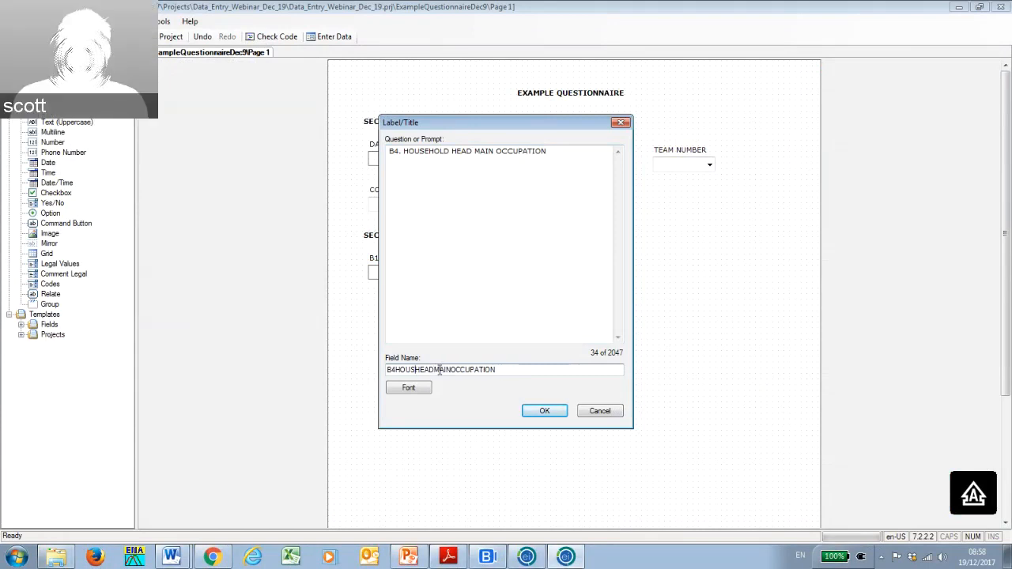
{"action": "type", "text": "H"}
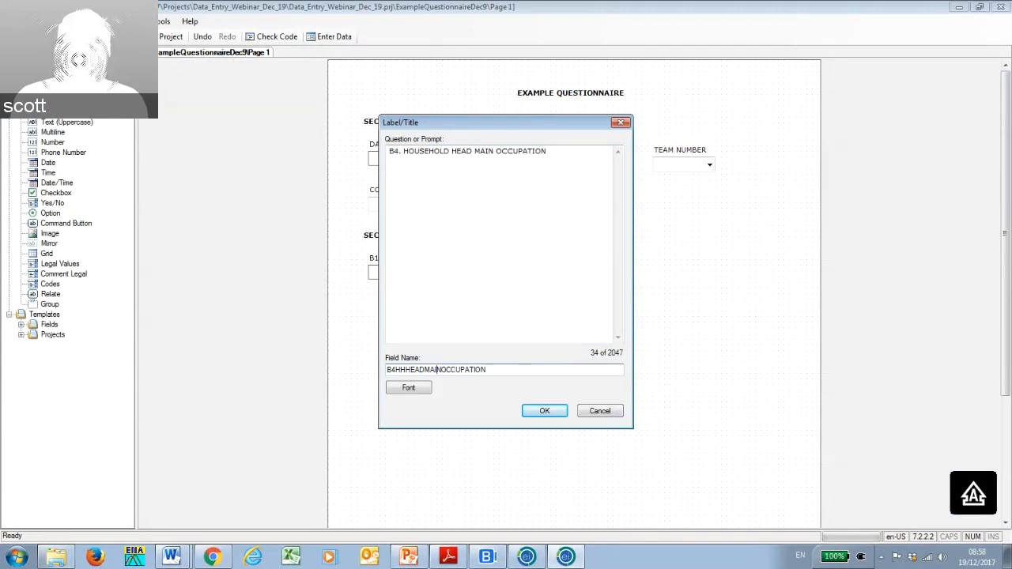
{"action": "key", "text": "BackSpace"}
{"action": "key", "text": "BackSpace"}
{"action": "key", "text": "BackSpace"}
{"action": "key", "text": "BackSpace"}
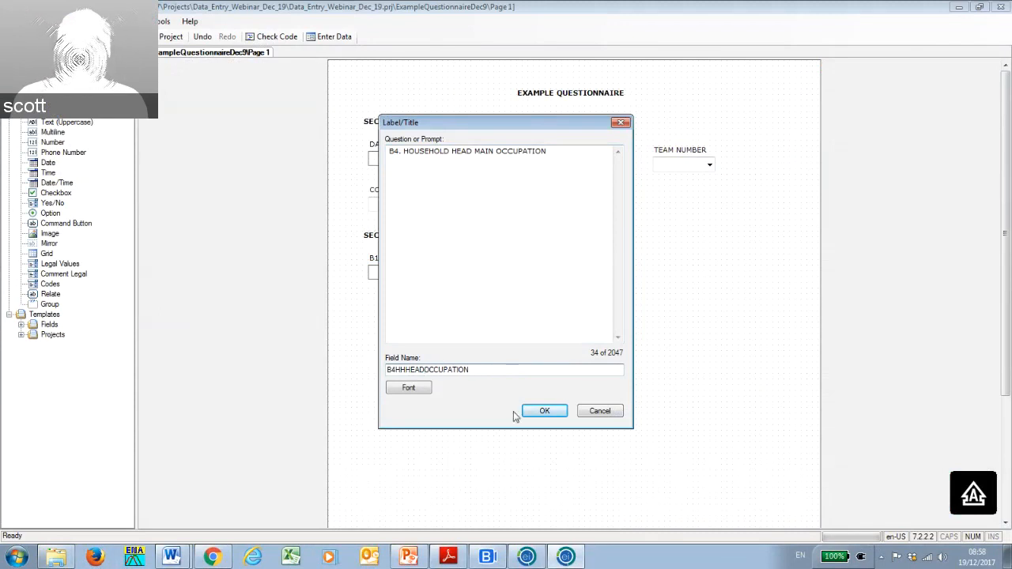
{"action": "left_click", "coordinate": [543, 414]}
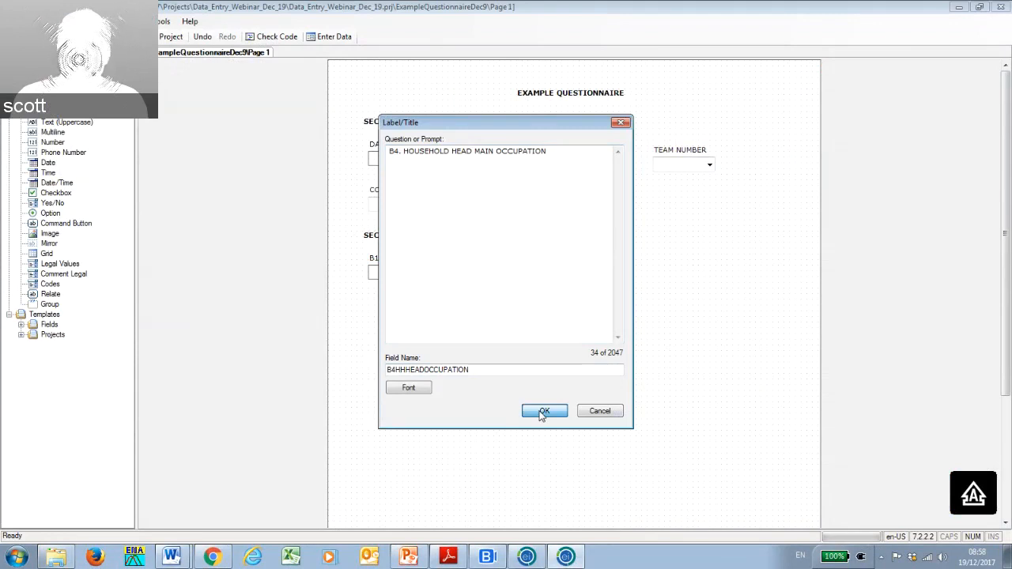
{"action": "left_click", "coordinate": [545, 412]}
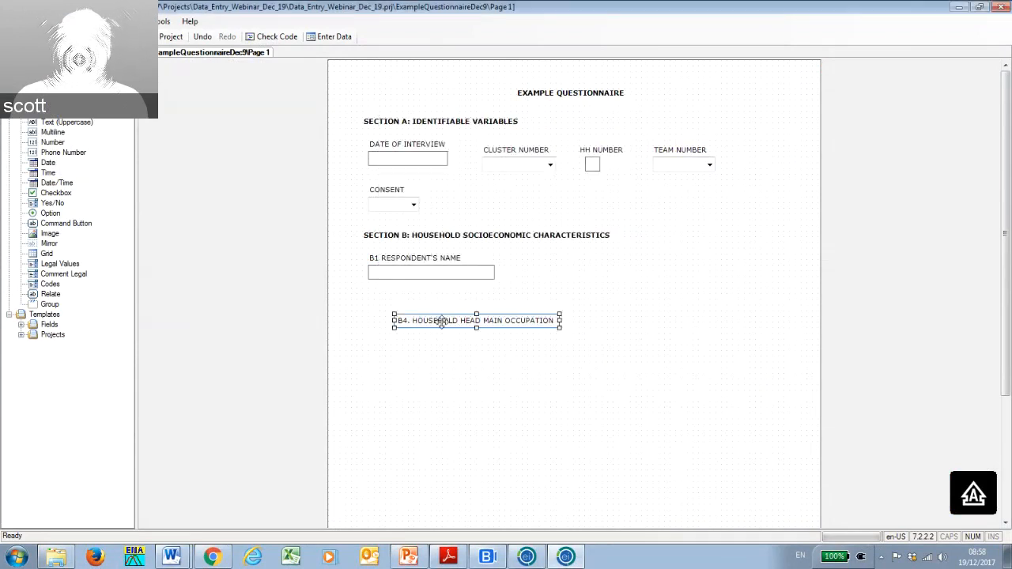
Delete the B4. HOUSEHOLD HEAD MAIN OCCUPATION label from the form.
{"action": "right_click", "coordinate": [442, 321]}
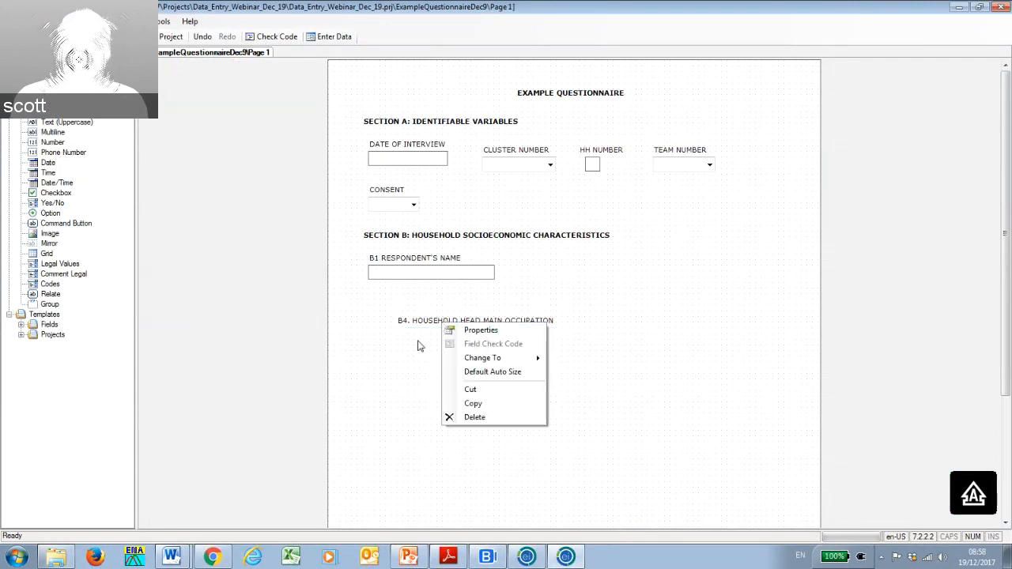
{"action": "key", "text": "Escape"}
{"action": "left_click", "coordinate": [496, 358]}
{"action": "left_click", "coordinate": [476, 321]}
{"action": "right_click", "coordinate": [478, 324]}
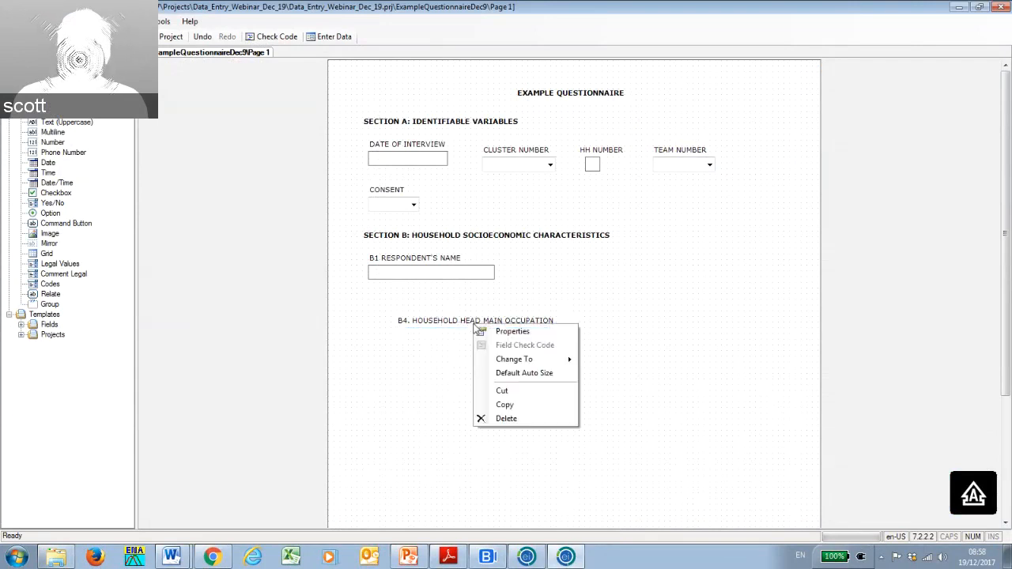
{"action": "left_click", "coordinate": [510, 420]}
Start a Legal Values field below the B1 field with the prompt "B4. HOUSEHOLD MAIN OCCUPATION".
{"action": "right_click", "coordinate": [390, 320]}
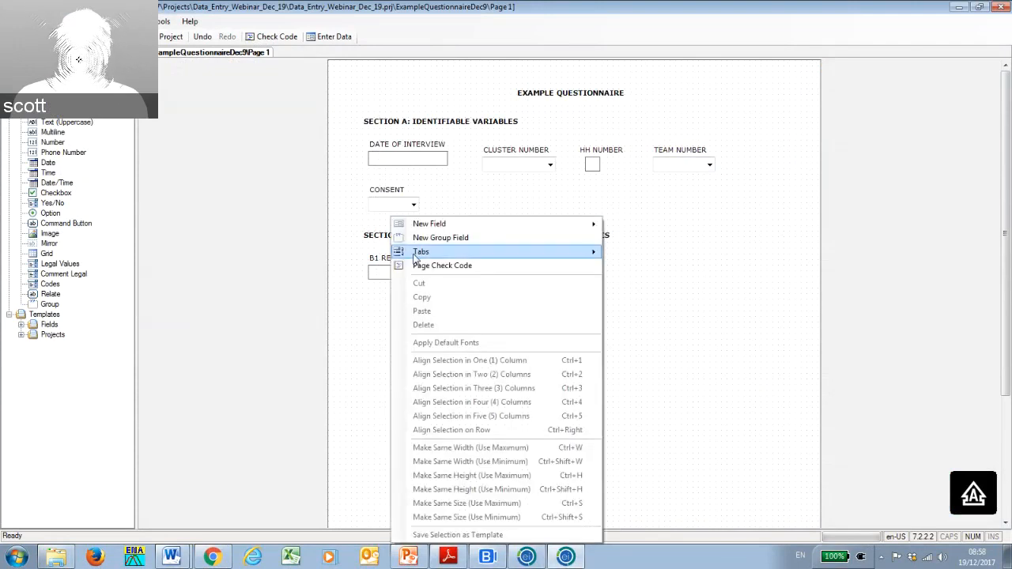
{"action": "mouse_move", "coordinate": [440, 228]}
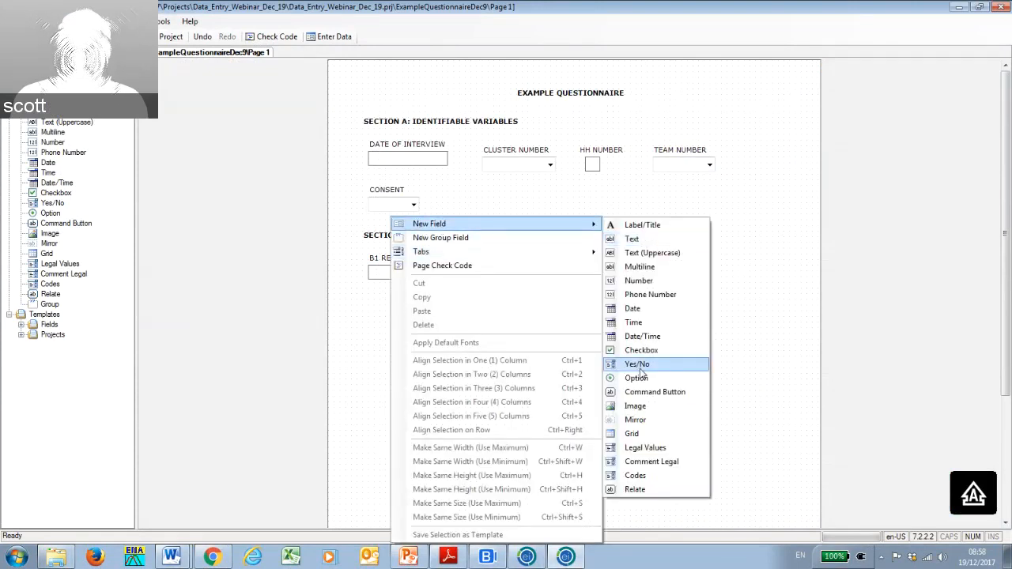
{"action": "left_click", "coordinate": [662, 447]}
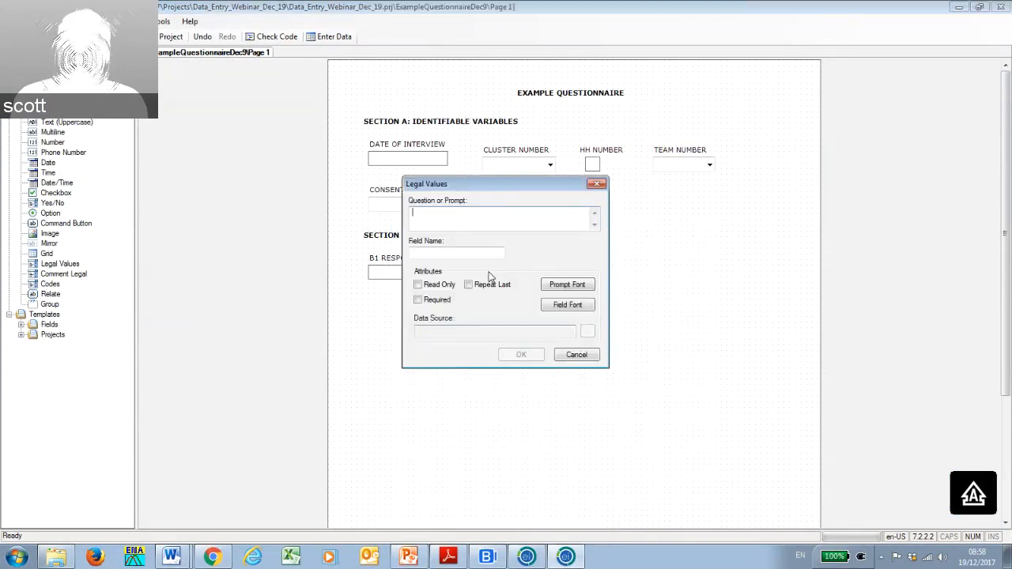
{"action": "type", "text": "B"}
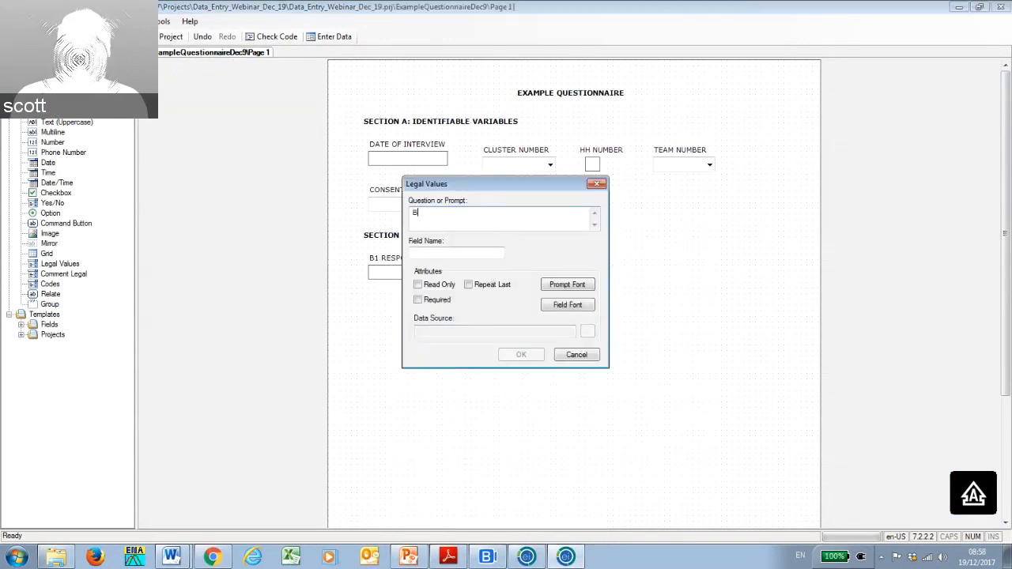
{"action": "type", "text": "4. HOUSEHOLD MAIN OCCUP"}
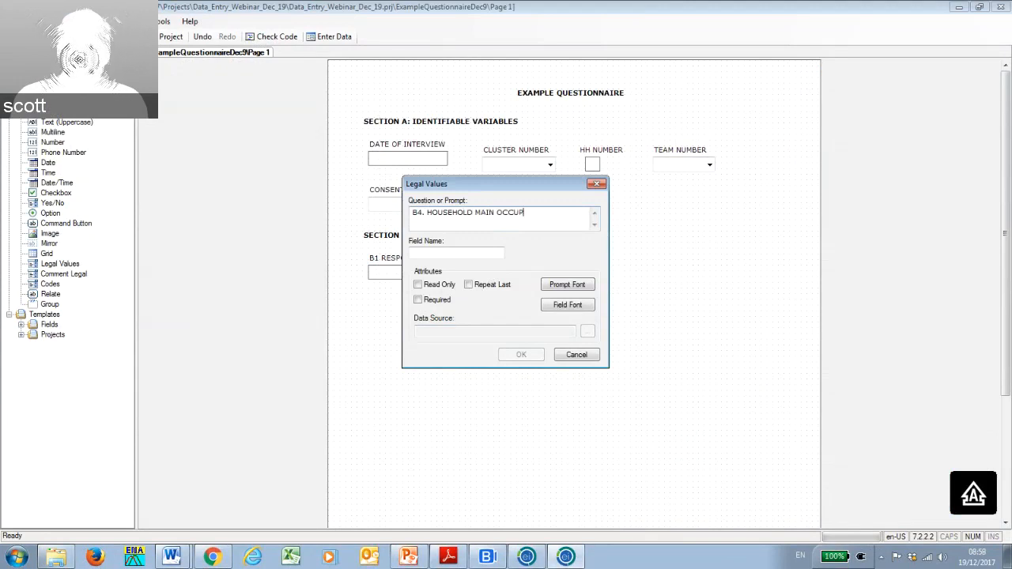
{"action": "type", "text": "ATION"}
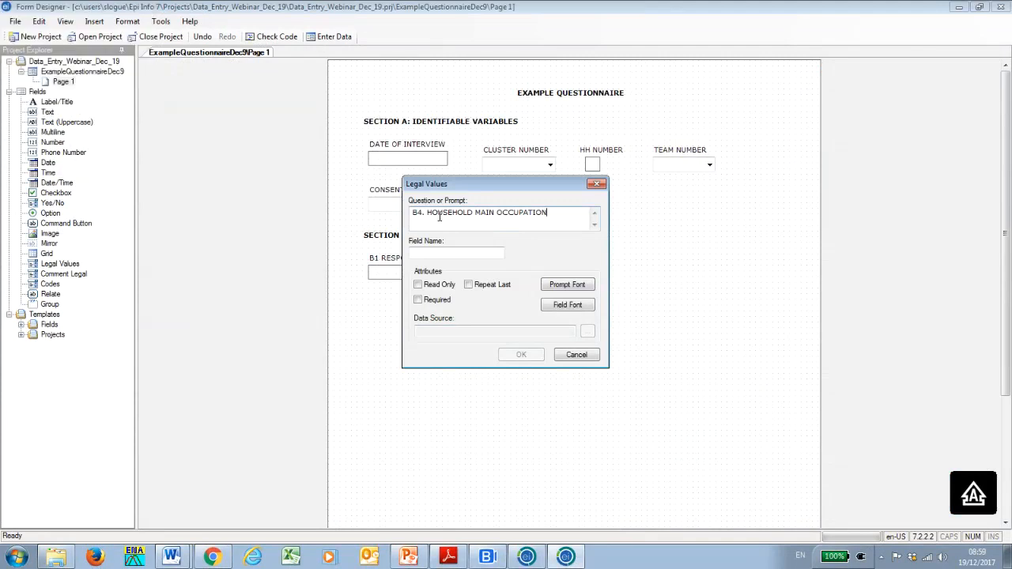
Shorten the B4 legal values field's name to B4HHOCCUPATION.
{"action": "left_click", "coordinate": [418, 253]}
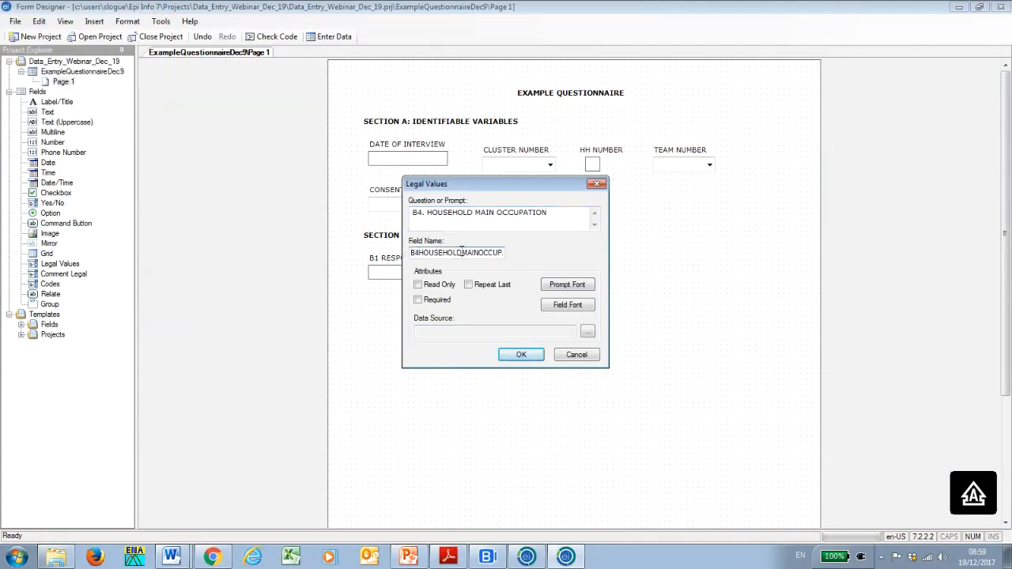
{"action": "key", "text": "Delete"}
{"action": "key", "text": "Delete"}
{"action": "key", "text": "Delete"}
{"action": "key", "text": "Delete"}
{"action": "key", "text": "Delete"}
{"action": "key", "text": "Delete"}
{"action": "key", "text": "Delete"}
{"action": "key", "text": "Delete"}
{"action": "type", "text": "H"}
{"action": "key", "text": "BackSpace"}
{"action": "key", "text": "BackSpace"}
{"action": "key", "text": "BackSpace"}
{"action": "key", "text": "BackSpace"}
Create a new data source for B4 with a blank entry followed by 1, 2, 3 and 4, and create the field.
{"action": "left_click", "coordinate": [587, 331]}
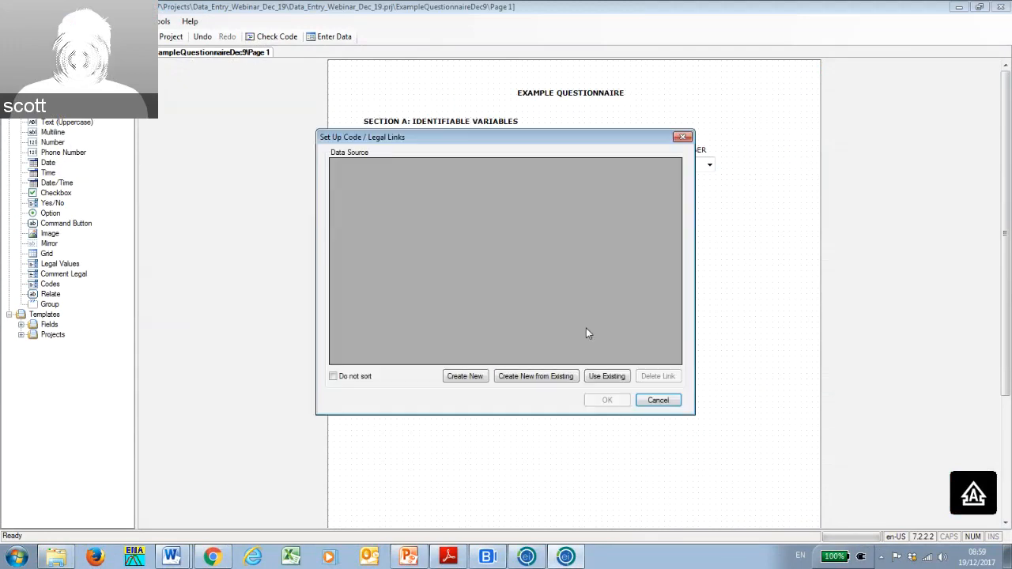
{"action": "left_click", "coordinate": [465, 377]}
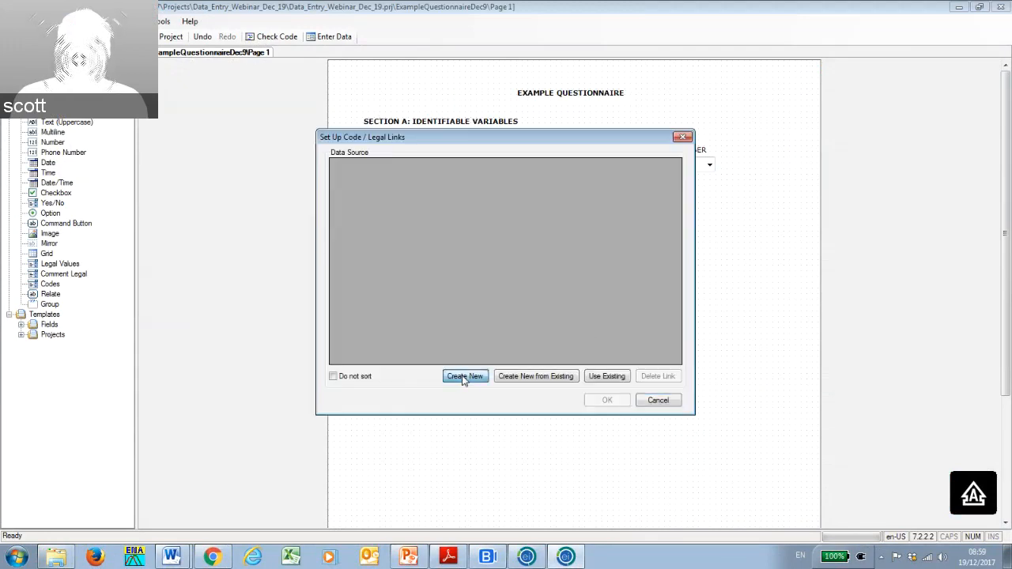
{"action": "left_click", "coordinate": [404, 182]}
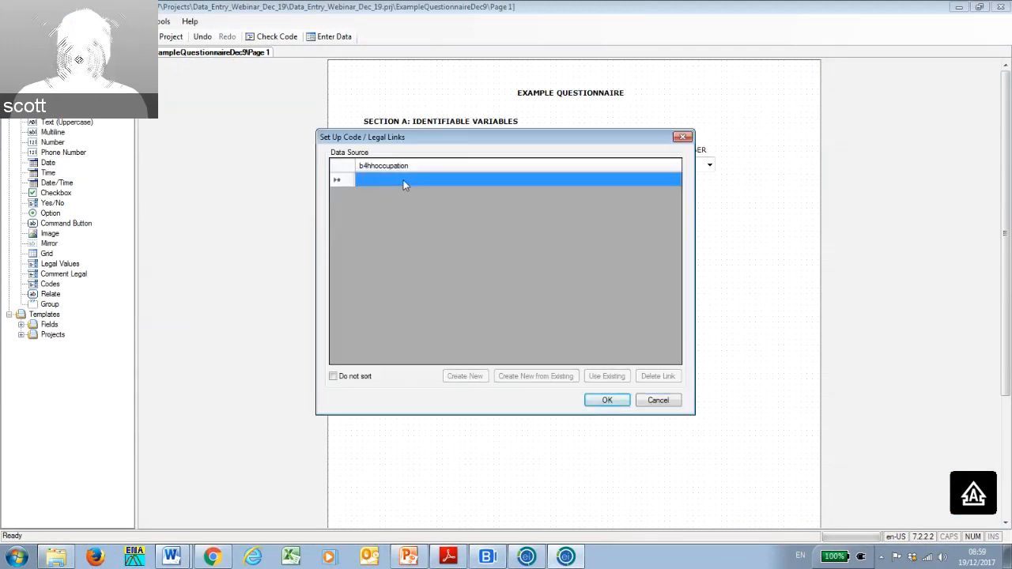
{"action": "left_click", "coordinate": [403, 180]}
{"action": "type", "text": "F"}
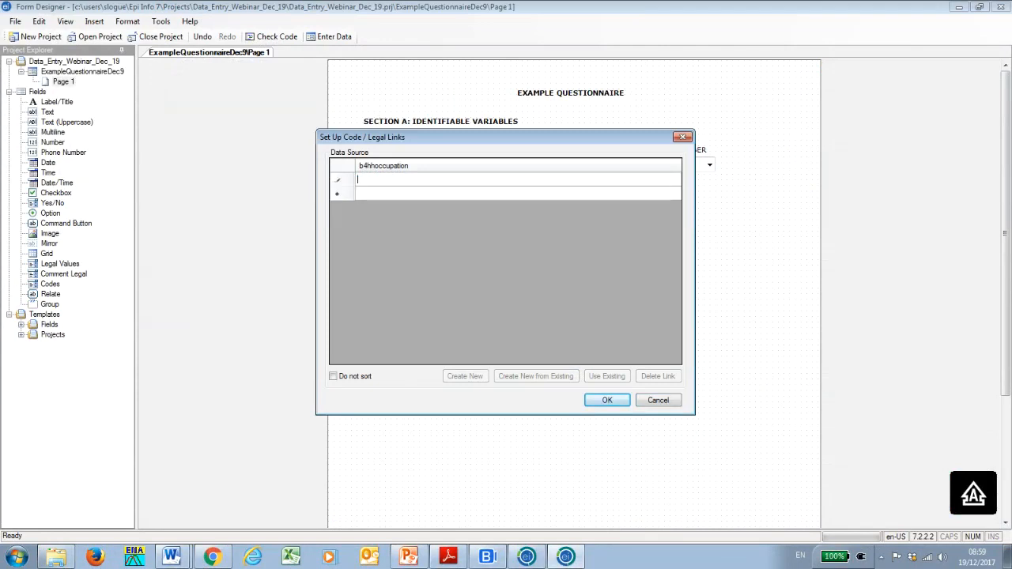
{"action": "key", "text": "Return"}
{"action": "type", "text": "1"}
{"action": "key", "text": "Return"}
{"action": "type", "text": "2"}
{"action": "key", "text": "Return"}
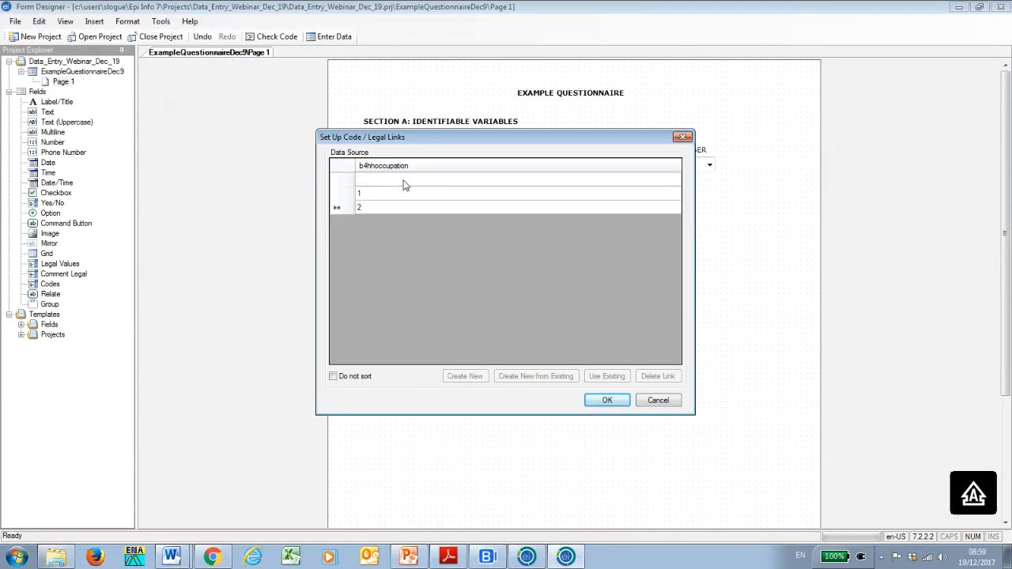
{"action": "type", "text": "3"}
{"action": "key", "text": "Return"}
{"action": "type", "text": "4"}
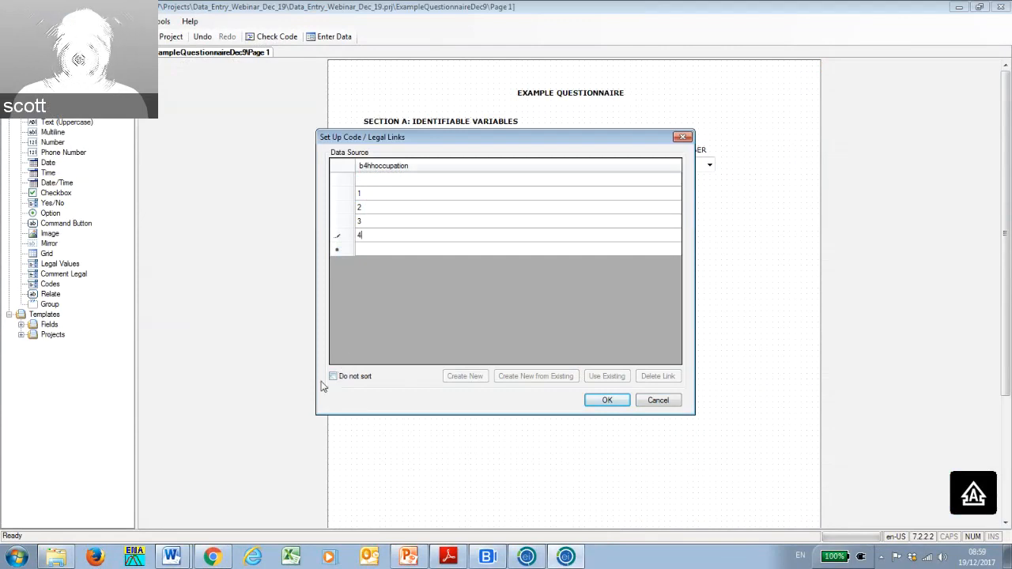
{"action": "left_click", "coordinate": [607, 401]}
{"action": "left_click", "coordinate": [608, 401]}
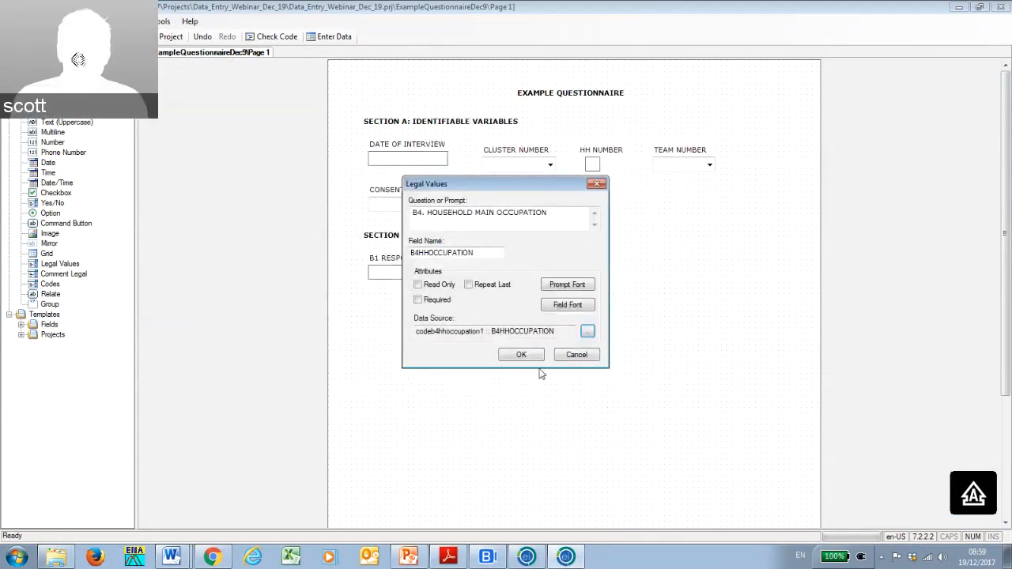
{"action": "left_click", "coordinate": [521, 355]}
Move the B4 occupation field with its prompt beneath B1, aligned with it, and narrow its box to the width of CONSENT.
{"action": "left_click", "coordinate": [481, 310]}
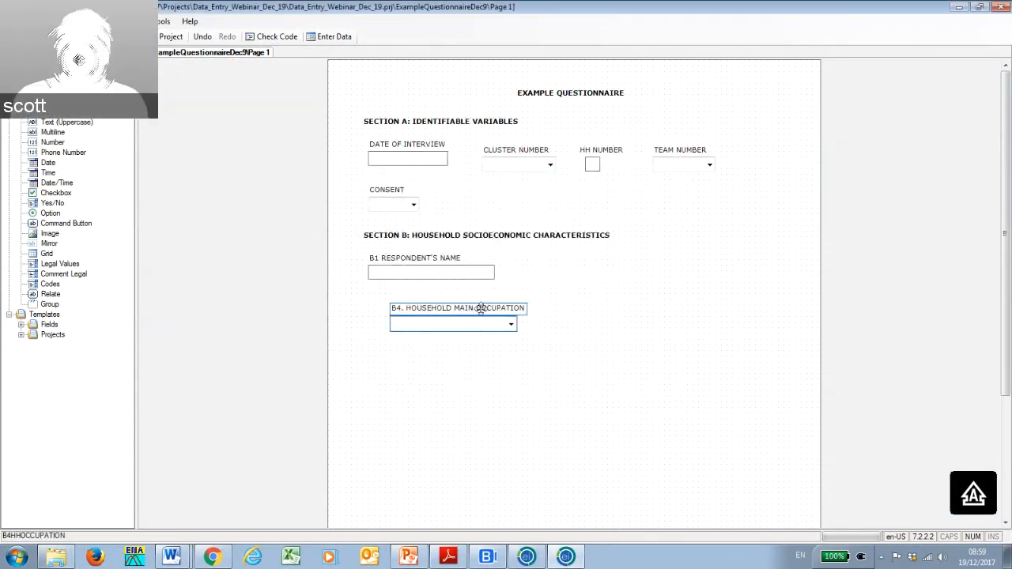
{"action": "left_click_drag", "start_coordinate": [481, 309], "coordinate": [458, 298]}
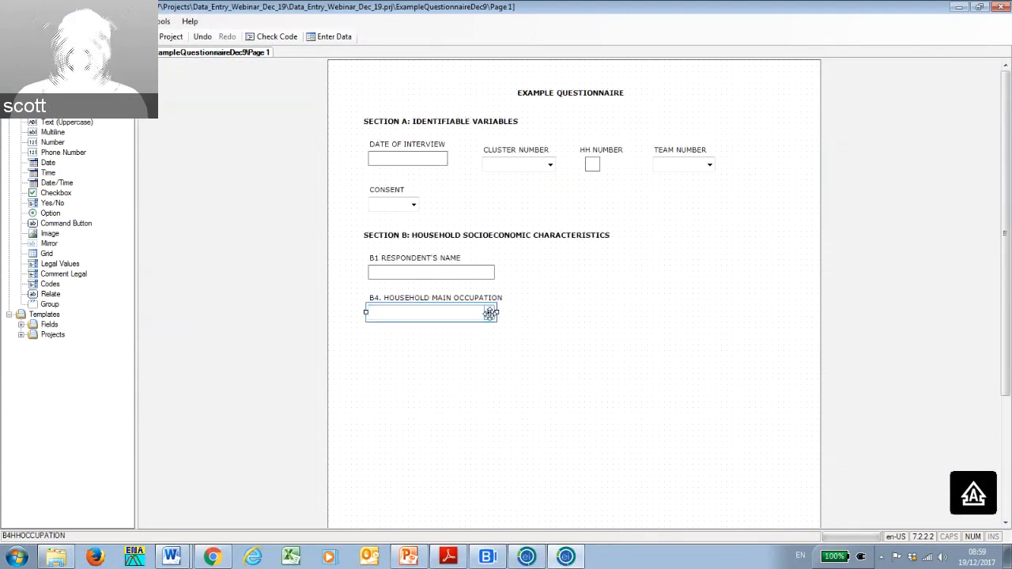
{"action": "left_click", "coordinate": [489, 313]}
{"action": "left_click", "coordinate": [489, 313]}
{"action": "left_click", "coordinate": [490, 314]}
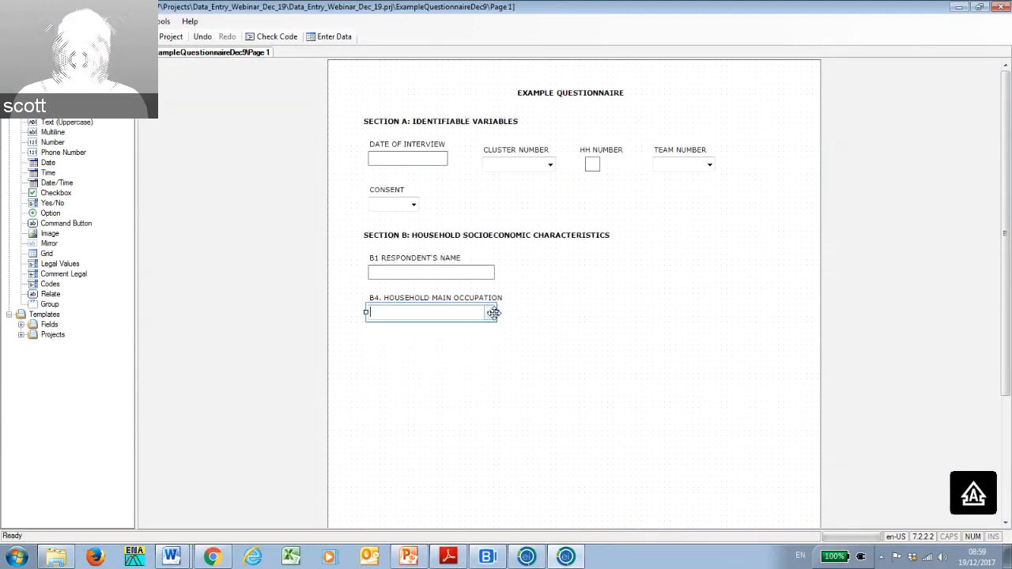
{"action": "left_click_drag", "start_coordinate": [496, 313], "coordinate": [417, 314]}
Check the B4 field's list of options and compare it with the answers to question B4 in the Word questionnaire.
{"action": "left_click", "coordinate": [413, 313]}
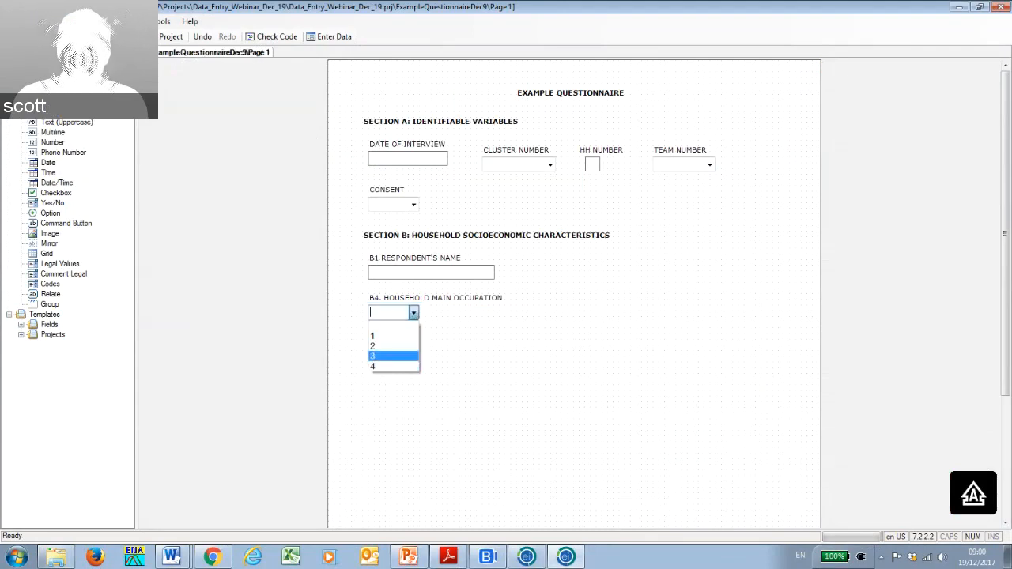
{"action": "left_click_drag", "start_coordinate": [1011, 55], "coordinate": [703, 74]}
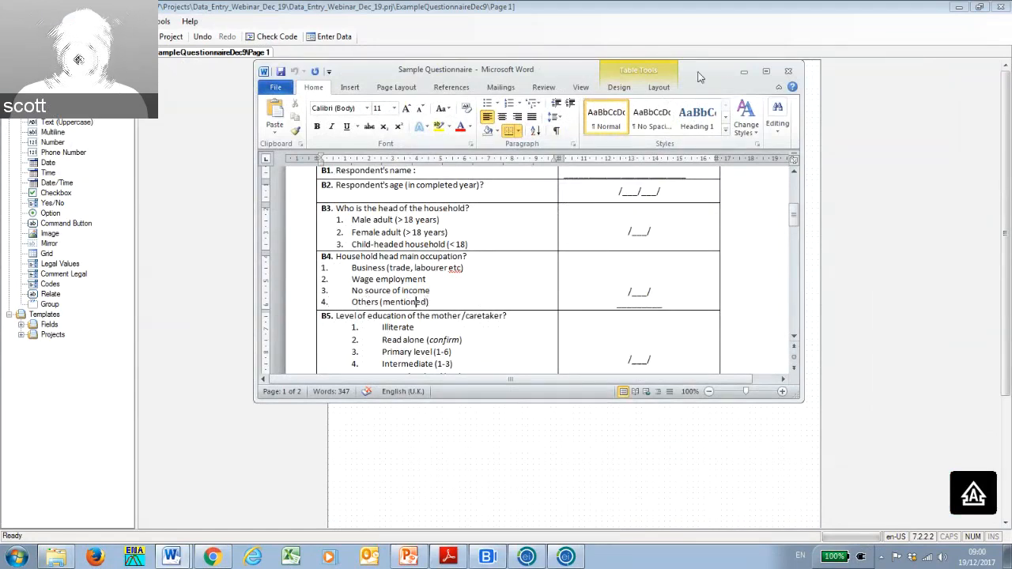
{"action": "left_click_drag", "start_coordinate": [698, 72], "coordinate": [1011, 33]}
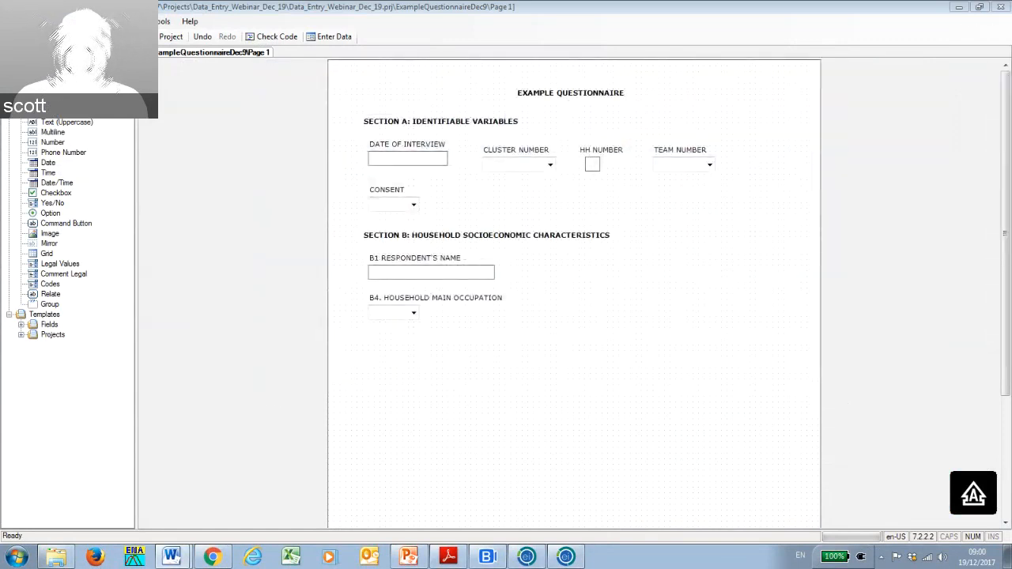
Add a text field "B4. OTHER" named B4OTHER, place it directly beneath the B4 occupation field and narrow its box to about half.
{"action": "right_click", "coordinate": [389, 217]}
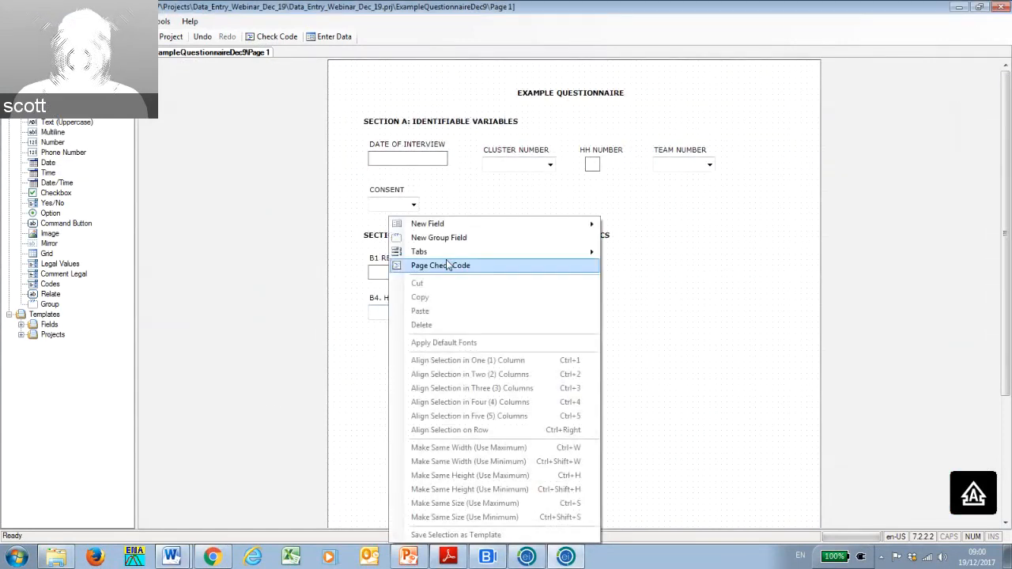
{"action": "mouse_move", "coordinate": [492, 228]}
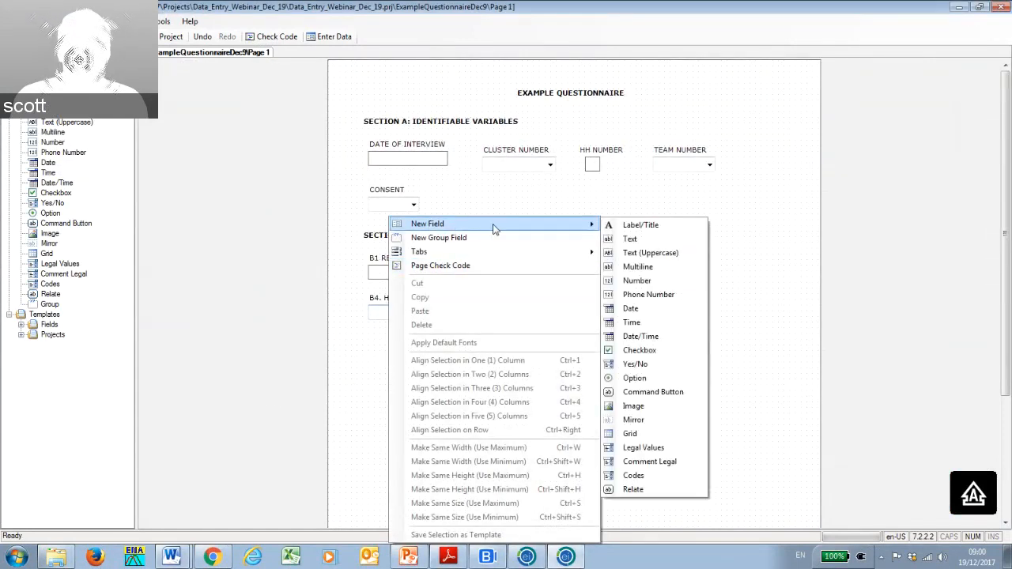
{"action": "left_click", "coordinate": [631, 240]}
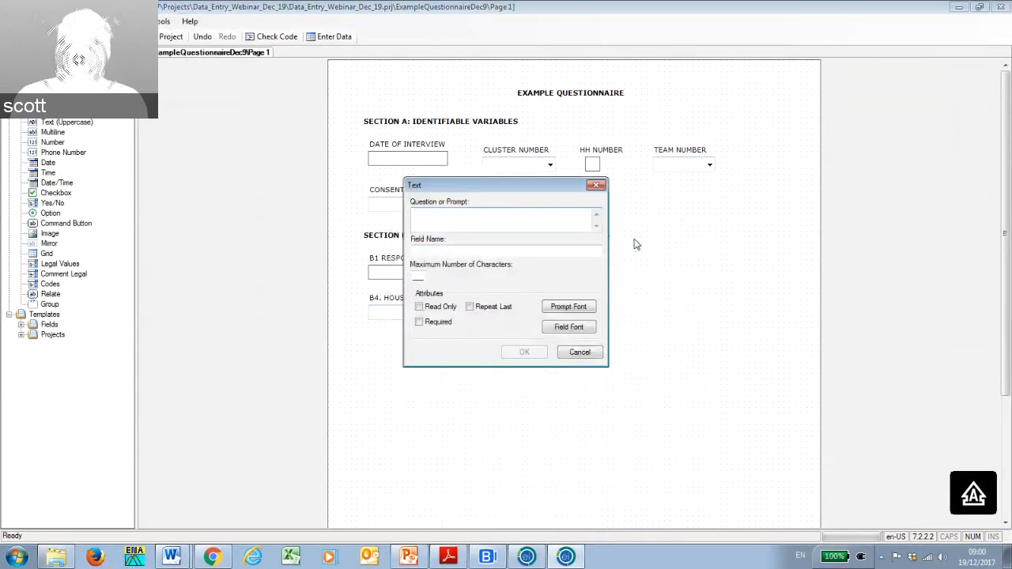
{"action": "left_click_drag", "start_coordinate": [538, 190], "coordinate": [726, 210]}
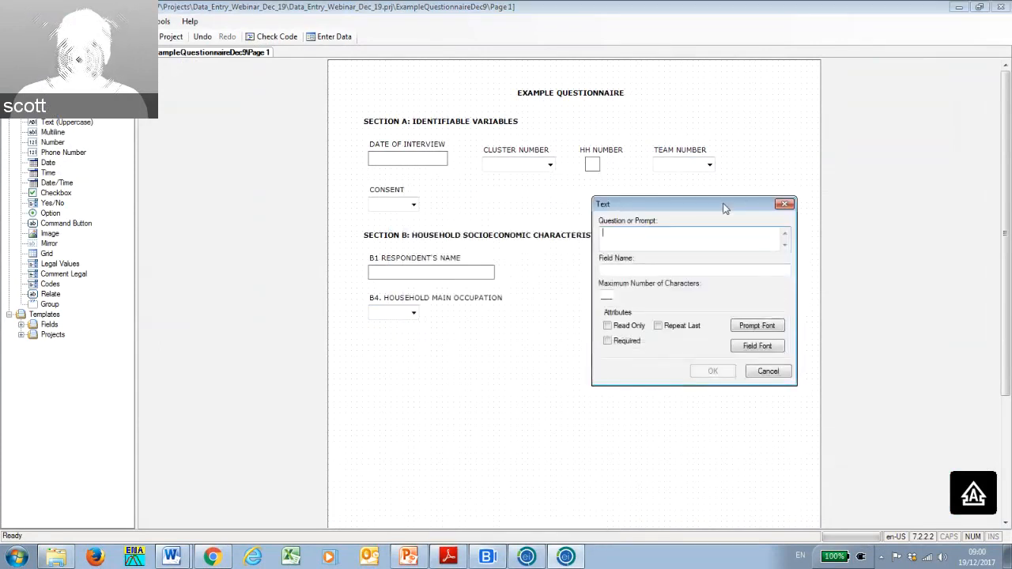
{"action": "type", "text": "B4. OTHER"}
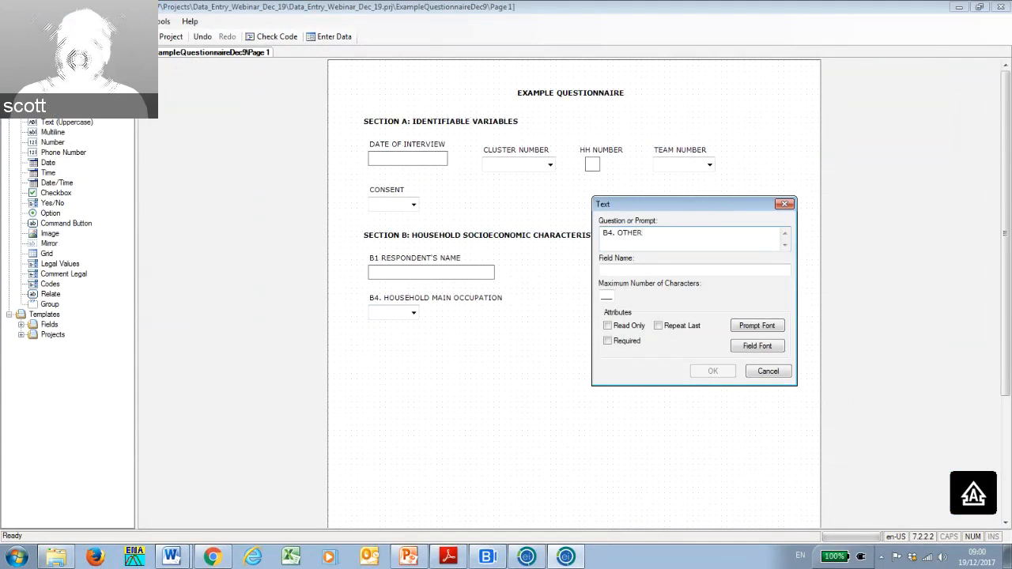
{"action": "left_click", "coordinate": [624, 273]}
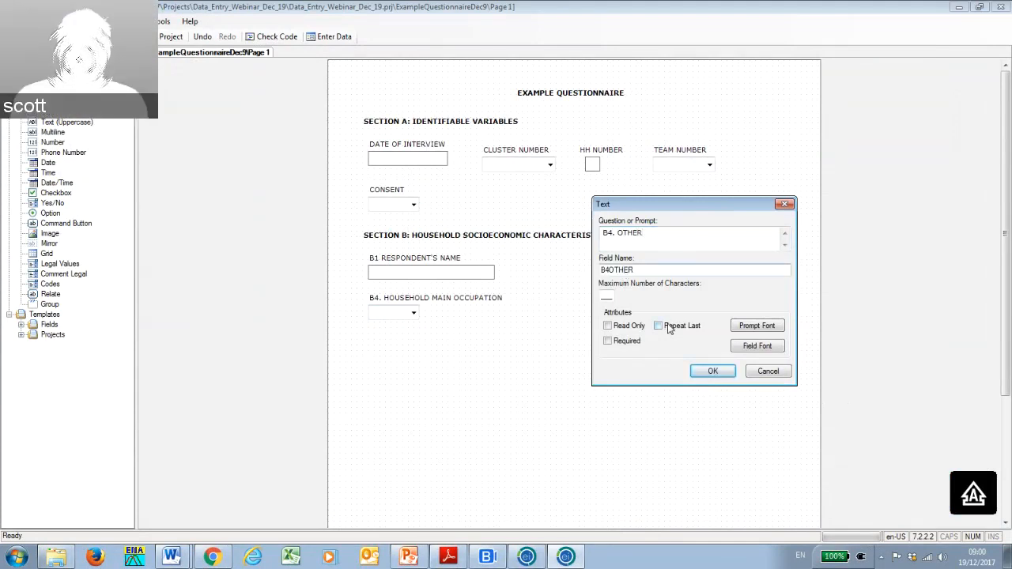
{"action": "left_click", "coordinate": [711, 372]}
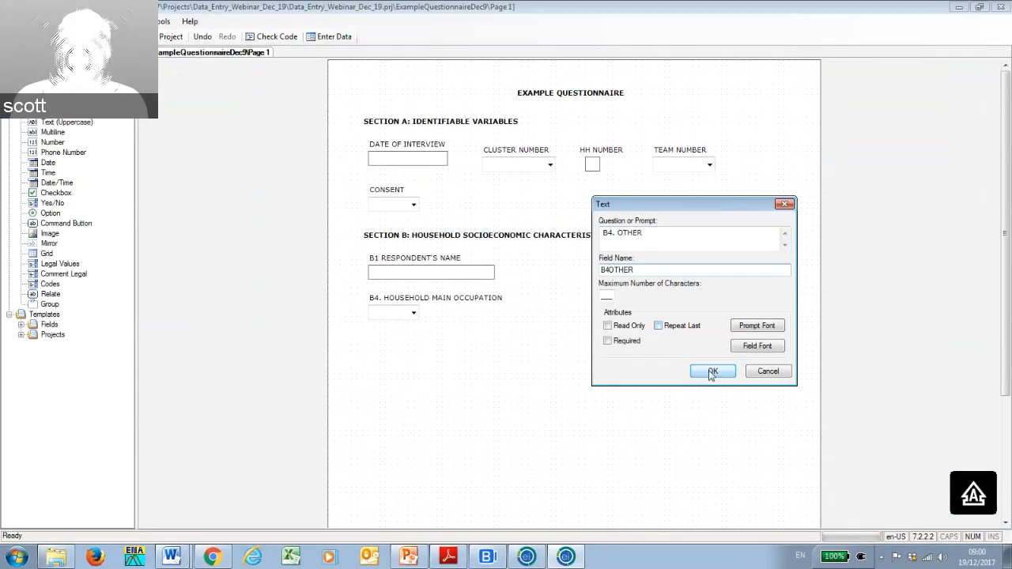
{"action": "left_click_drag", "start_coordinate": [410, 358], "coordinate": [386, 332]}
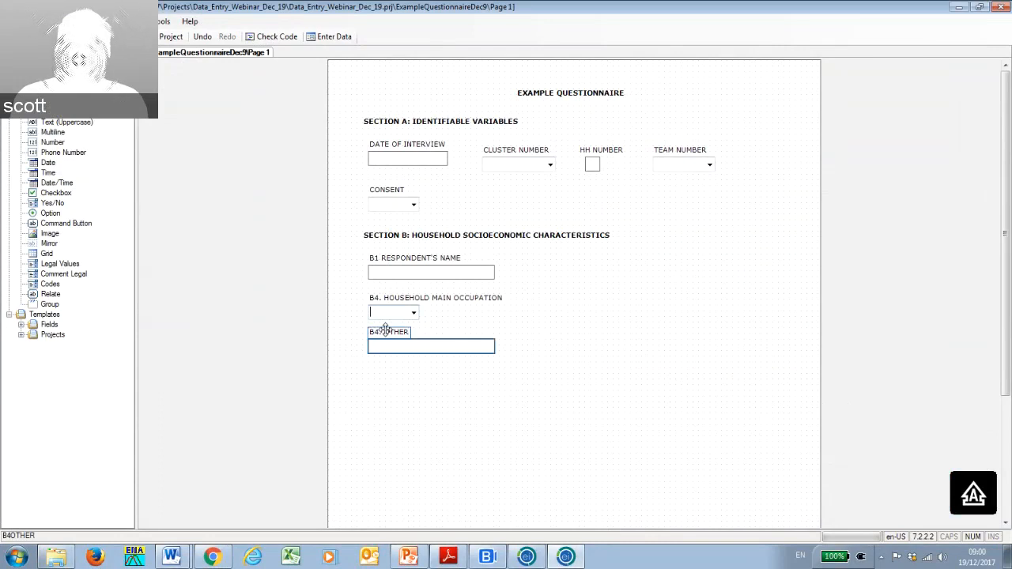
{"action": "left_click_drag", "start_coordinate": [496, 347], "coordinate": [440, 341]}
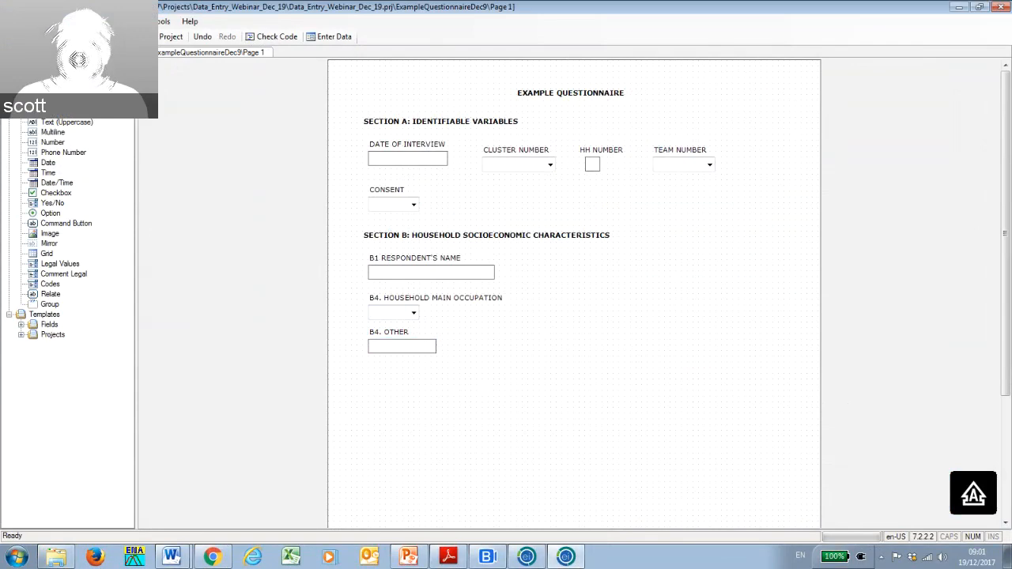
Switch to the Sample Questionnaire in Word and examine question B5, the Section C anthropometry table and the identifiers in Section A.
{"action": "left_click_drag", "start_coordinate": [1011, 47], "coordinate": [482, 58]}
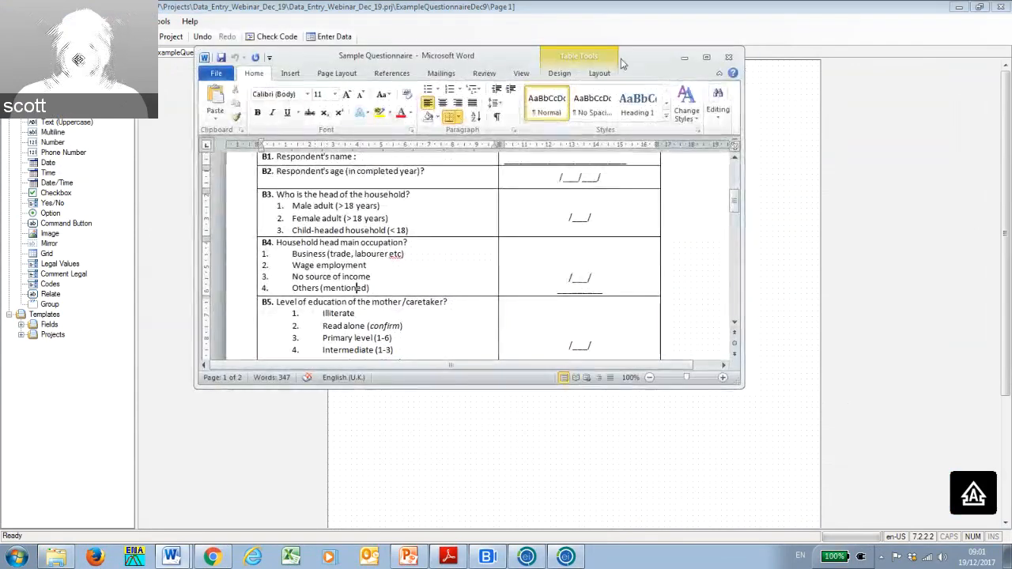
{"action": "left_click", "coordinate": [706, 57]}
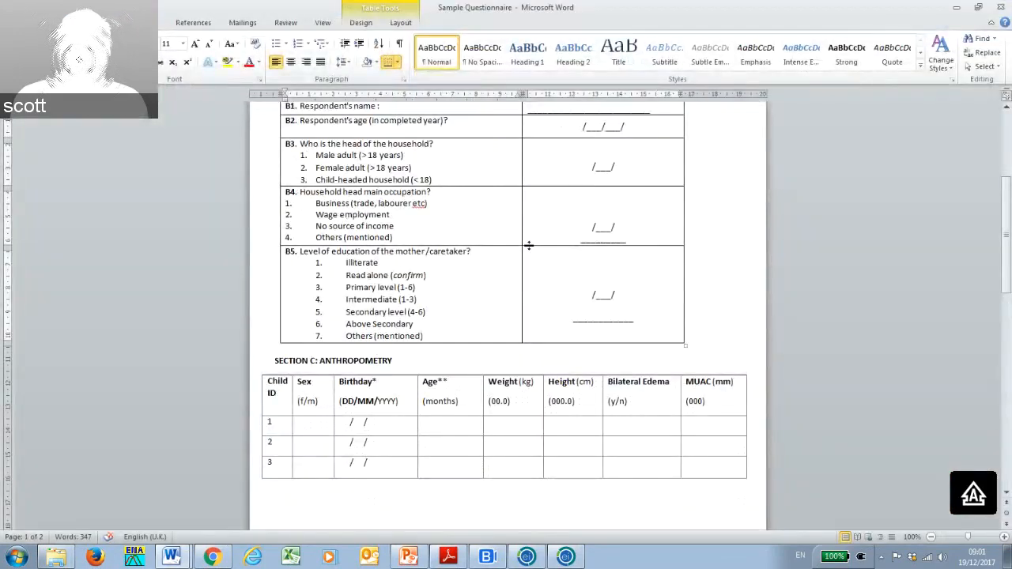
{"action": "scroll", "coordinate": [530, 246], "scroll_direction": "down", "scroll_amount": 3}
{"action": "scroll", "coordinate": [530, 246], "scroll_direction": "down", "scroll_amount": 1}
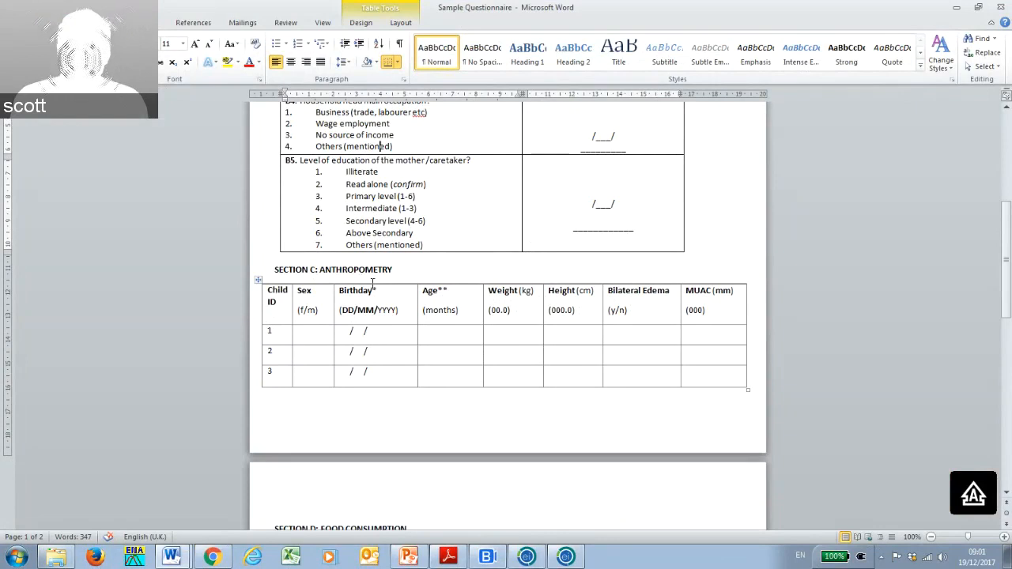
{"action": "scroll", "coordinate": [314, 273], "scroll_direction": "down", "scroll_amount": 1}
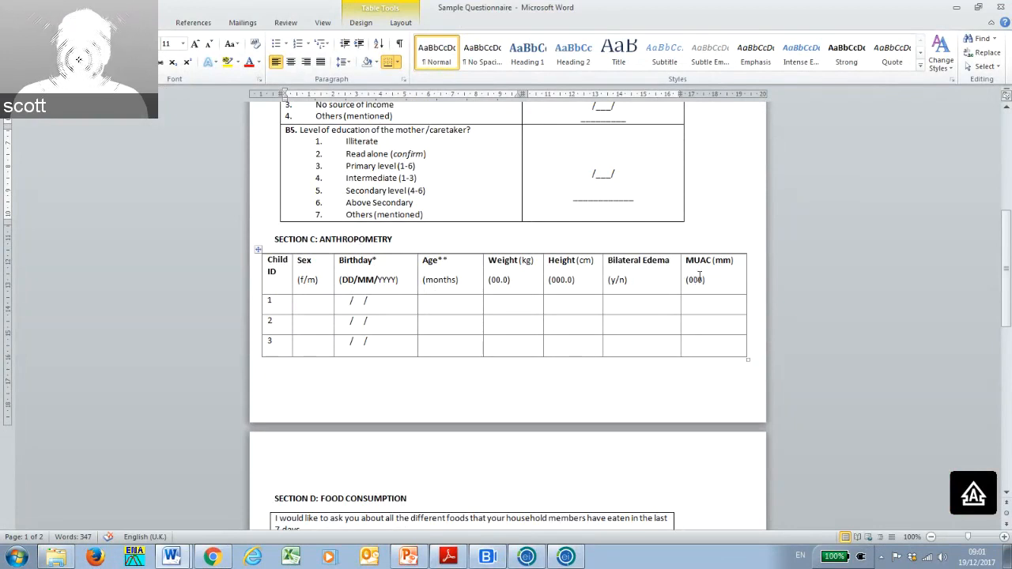
{"action": "left_click", "coordinate": [663, 234]}
{"action": "scroll", "coordinate": [661, 233], "scroll_direction": "up", "scroll_amount": 8}
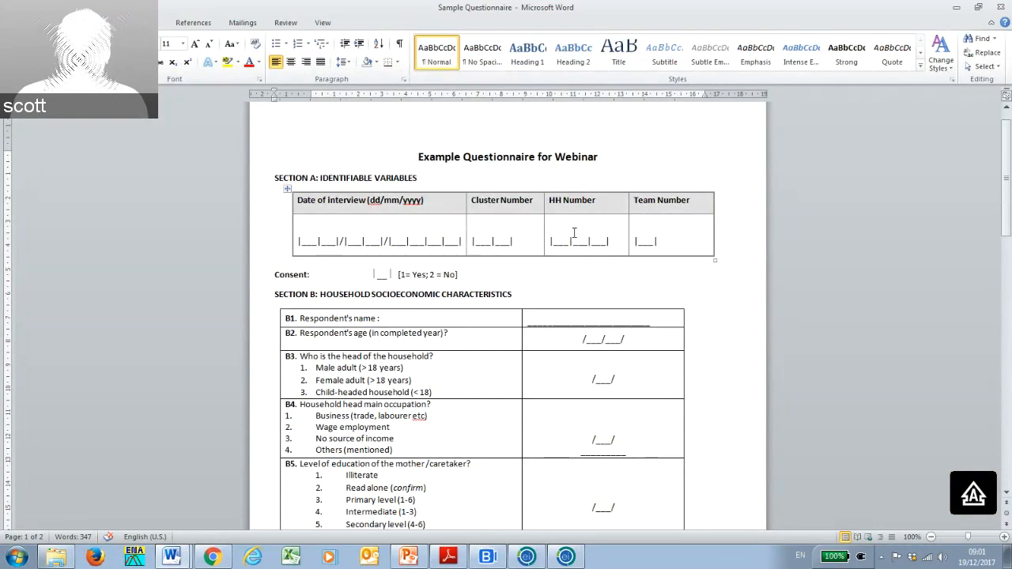
Review the sample questionnaire from Section A's identifiable variables through to the D1 food item table in Section D.
{"action": "scroll", "coordinate": [593, 242], "scroll_direction": "down", "scroll_amount": 2}
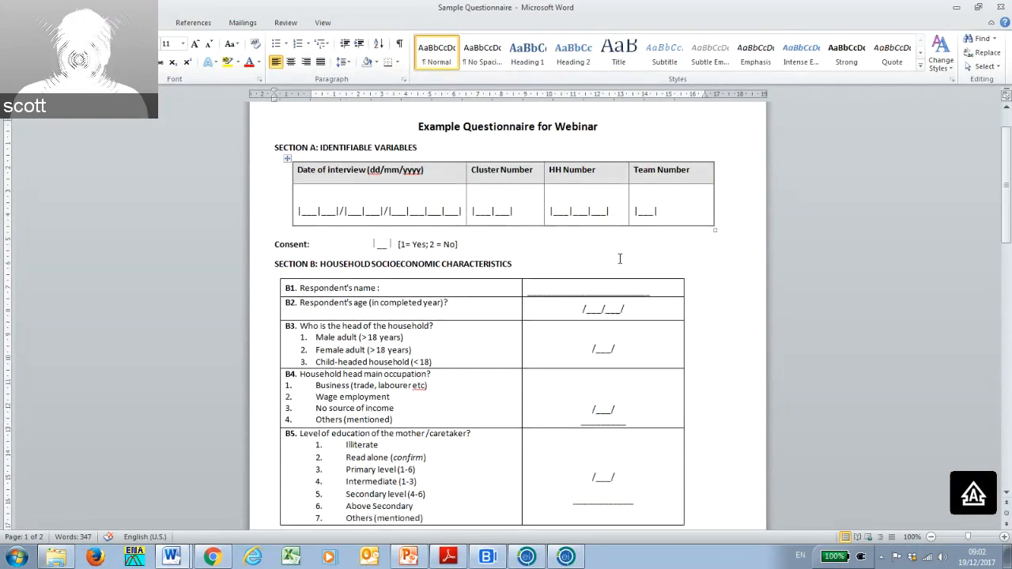
{"action": "scroll", "coordinate": [620, 259], "scroll_direction": "down", "scroll_amount": 1}
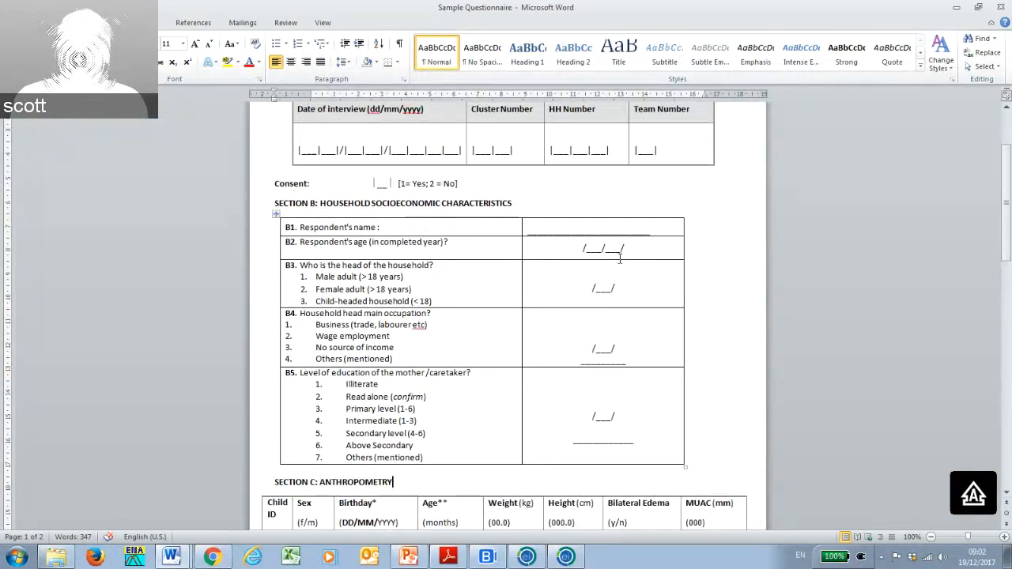
{"action": "scroll", "coordinate": [506, 201], "scroll_direction": "up", "scroll_amount": 2}
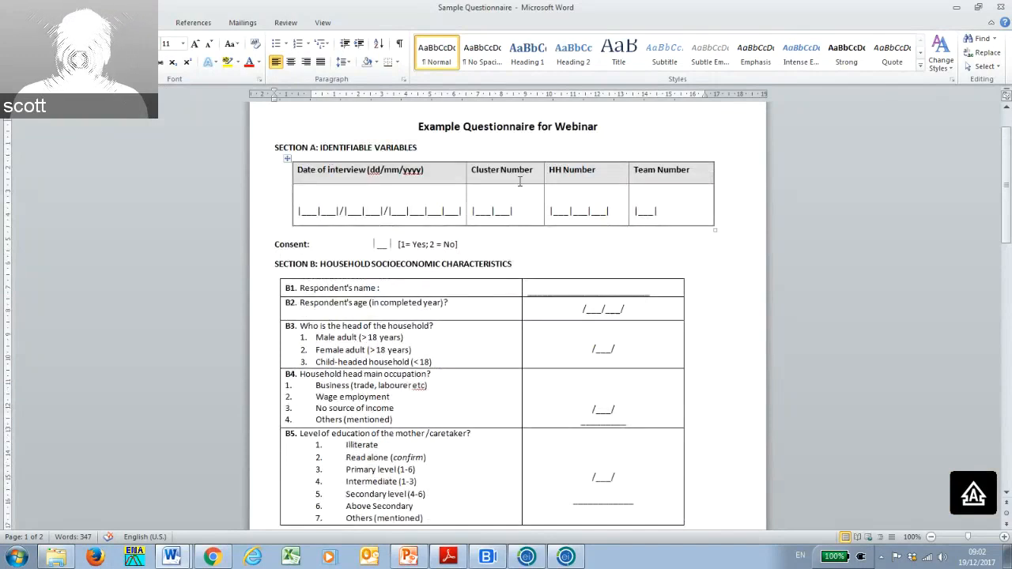
{"action": "scroll", "coordinate": [514, 197], "scroll_direction": "down", "scroll_amount": 3}
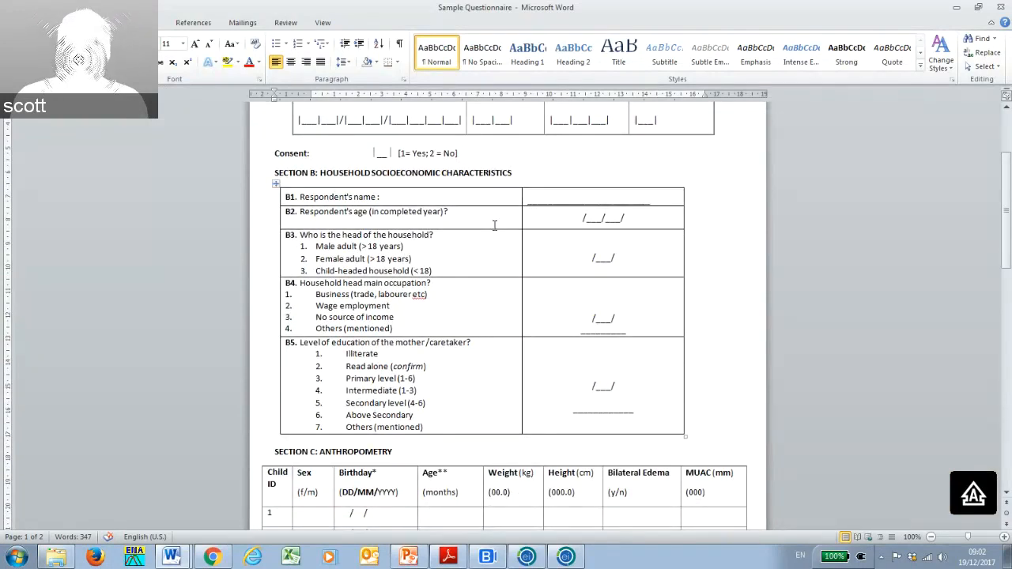
{"action": "scroll", "coordinate": [494, 225], "scroll_direction": "down", "scroll_amount": 6}
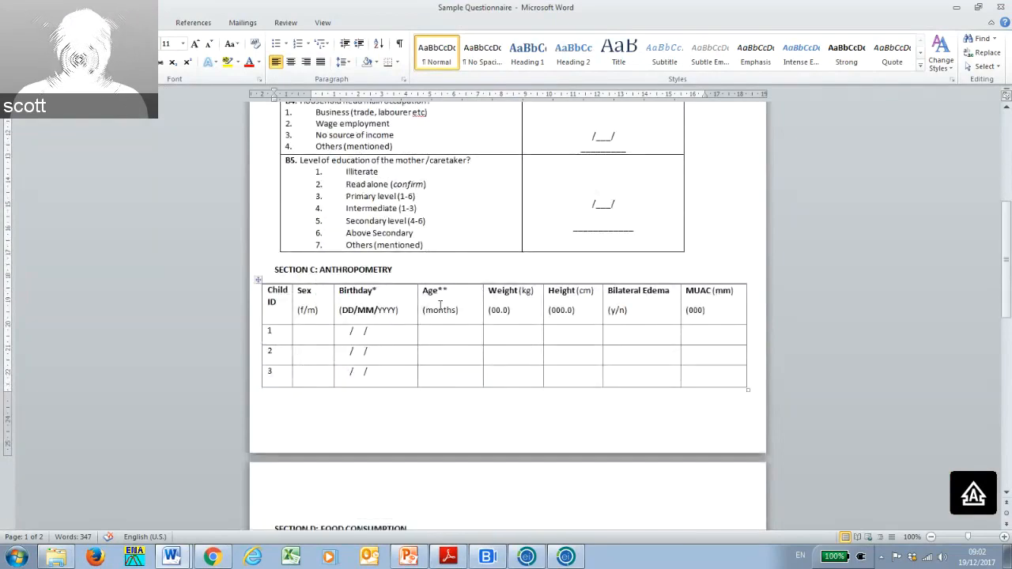
{"action": "scroll", "coordinate": [445, 294], "scroll_direction": "down", "scroll_amount": 1}
{"action": "scroll", "coordinate": [445, 295], "scroll_direction": "down", "scroll_amount": 6}
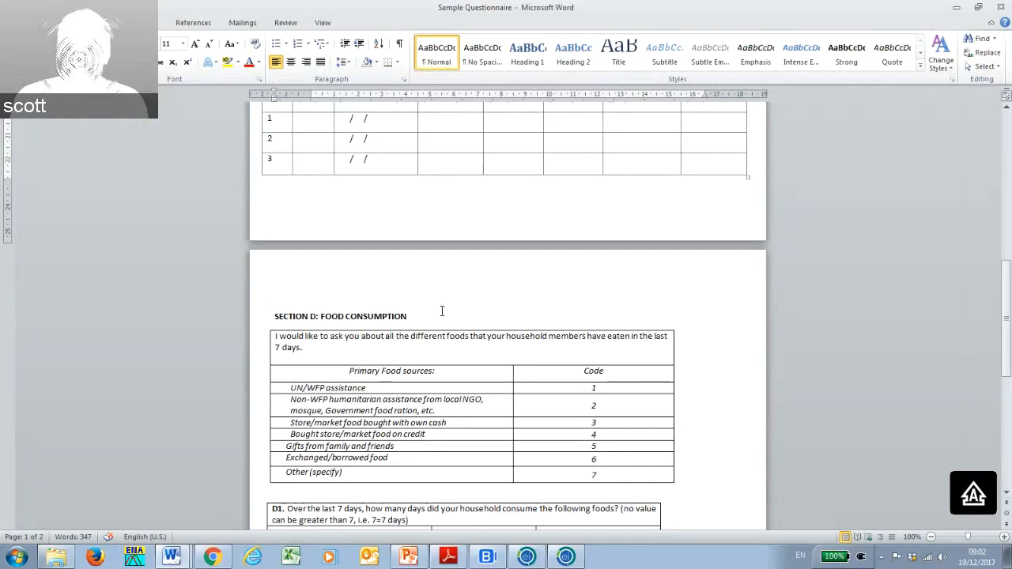
{"action": "scroll", "coordinate": [443, 311], "scroll_direction": "down", "scroll_amount": 1}
{"action": "scroll", "coordinate": [407, 243], "scroll_direction": "down", "scroll_amount": 3}
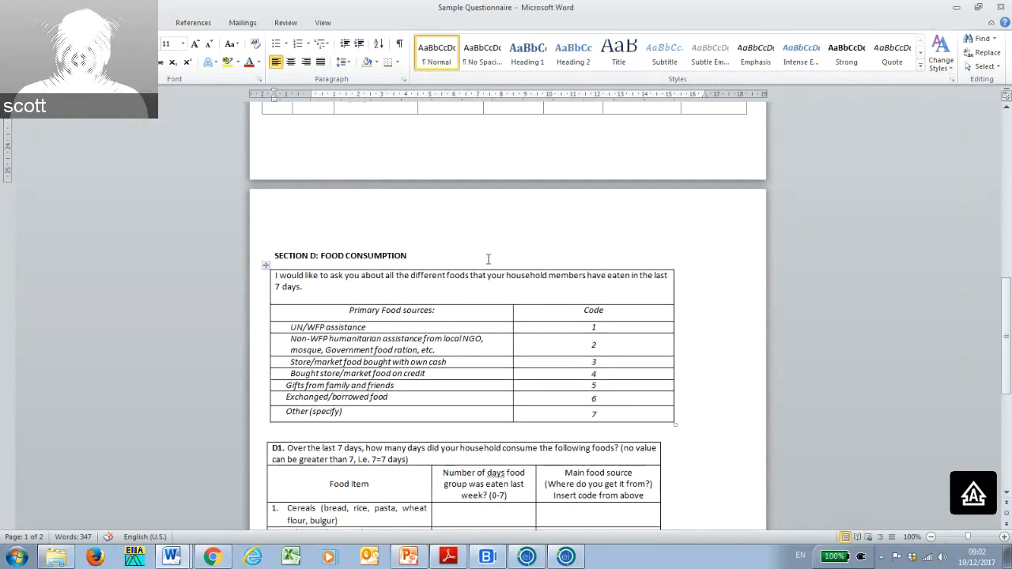
{"action": "scroll", "coordinate": [490, 254], "scroll_direction": "down", "scroll_amount": 3}
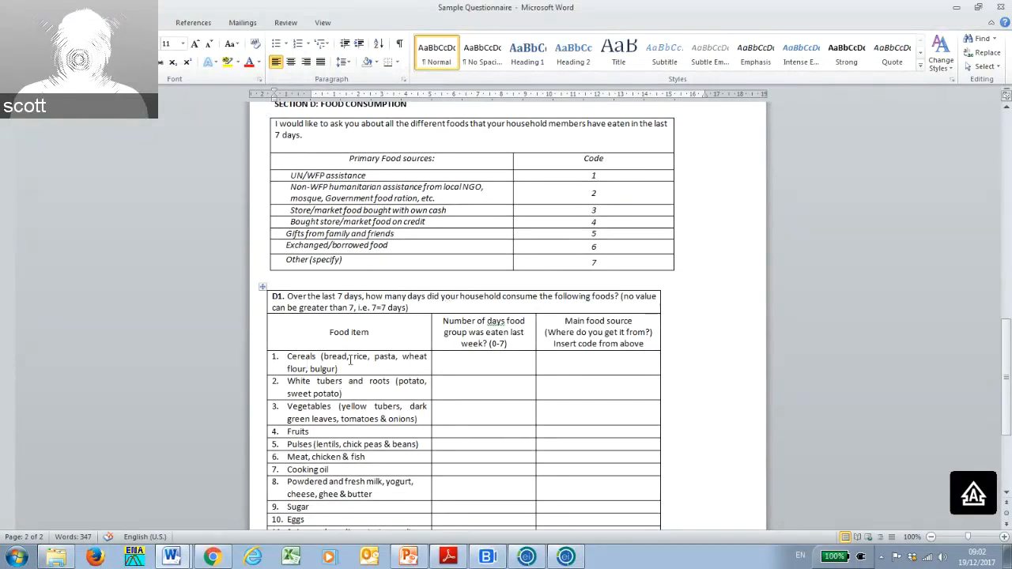
{"action": "scroll", "coordinate": [310, 340], "scroll_direction": "down", "scroll_amount": 2}
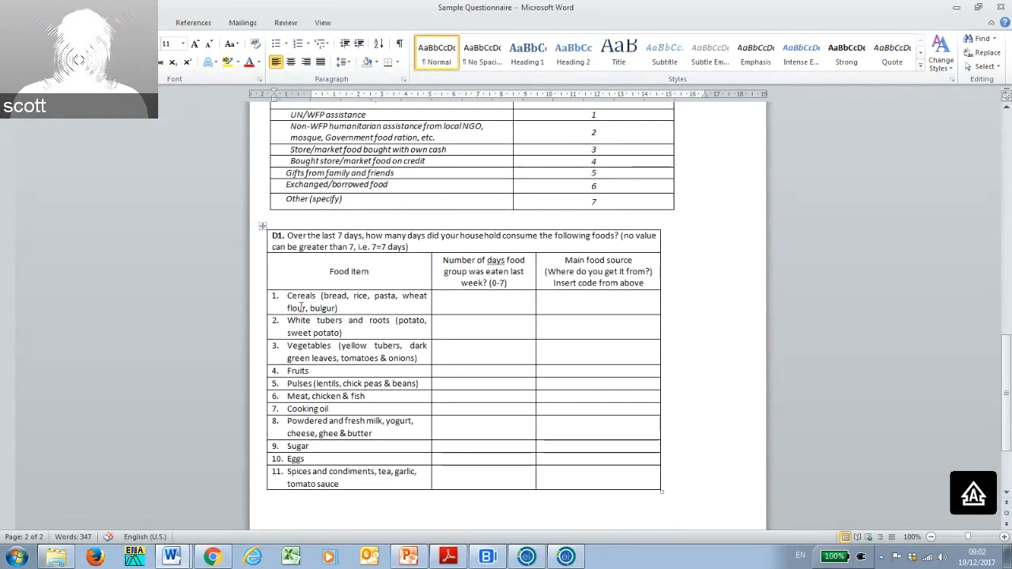
Examine Section D's primary food source codes together with the D1 table's columns for days eaten and main food source.
{"action": "scroll", "coordinate": [564, 374], "scroll_direction": "up", "scroll_amount": 4}
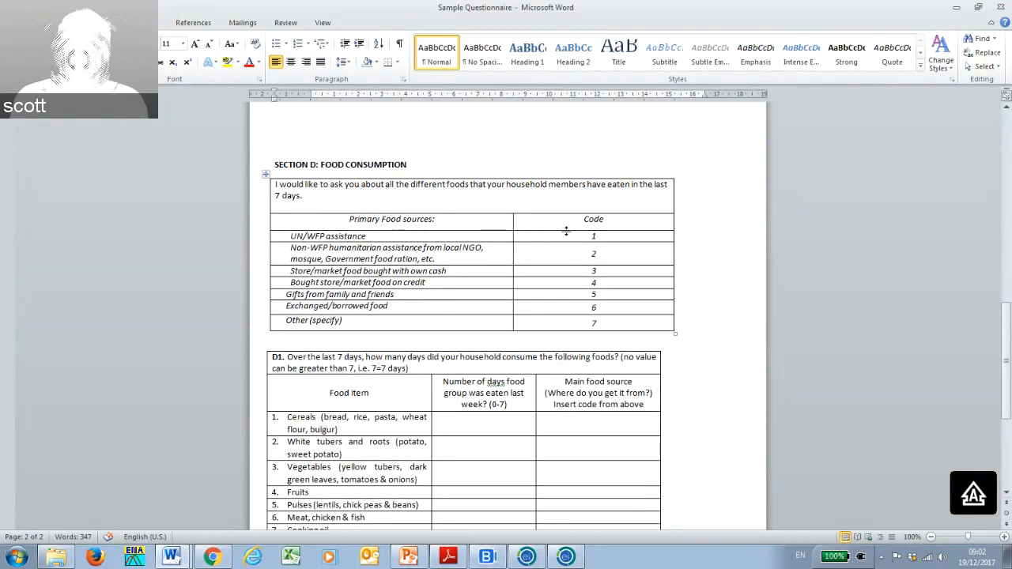
{"action": "scroll", "coordinate": [566, 230], "scroll_direction": "down", "scroll_amount": 1}
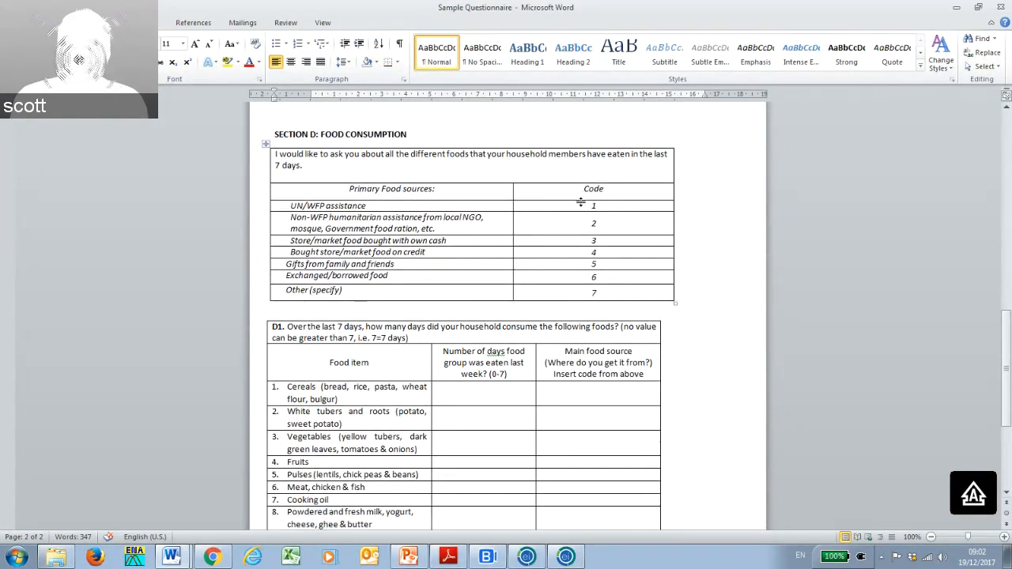
{"action": "scroll", "coordinate": [563, 277], "scroll_direction": "down", "scroll_amount": 1}
{"action": "scroll", "coordinate": [563, 277], "scroll_direction": "down", "scroll_amount": 5}
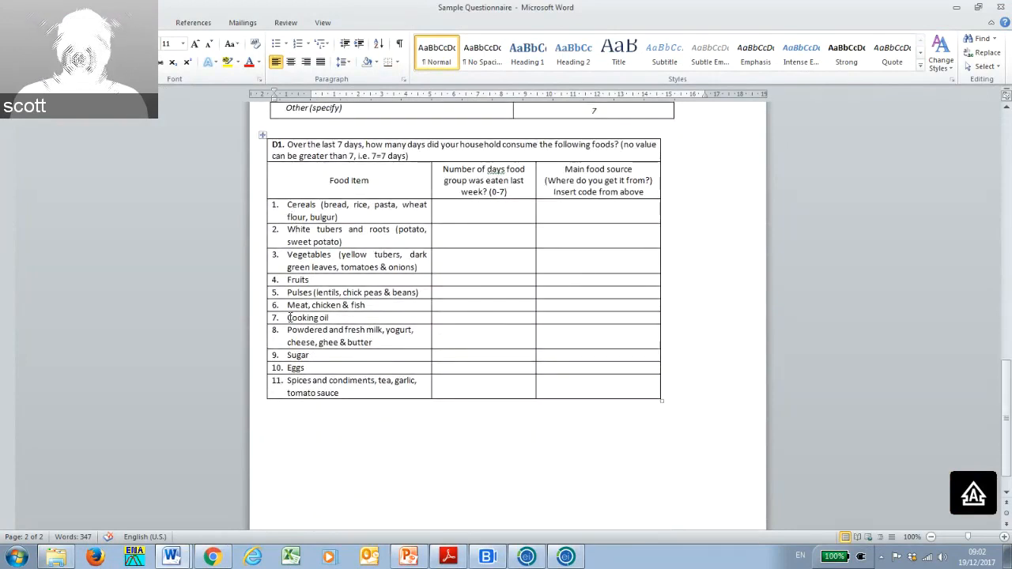
{"action": "scroll", "coordinate": [350, 369], "scroll_direction": "down", "scroll_amount": 1}
{"action": "scroll", "coordinate": [350, 369], "scroll_direction": "up", "scroll_amount": 1}
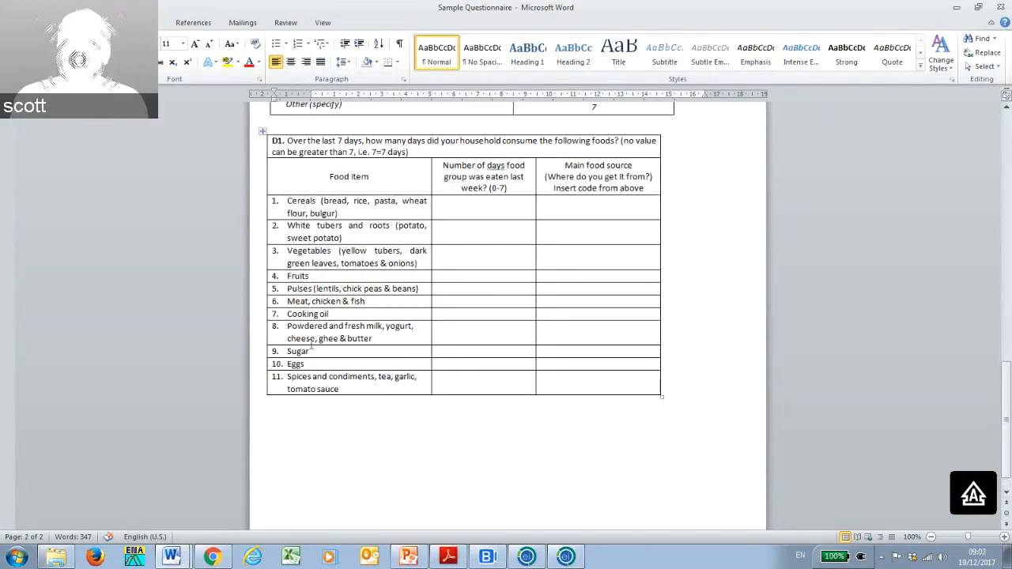
{"action": "scroll", "coordinate": [476, 289], "scroll_direction": "up", "scroll_amount": 2}
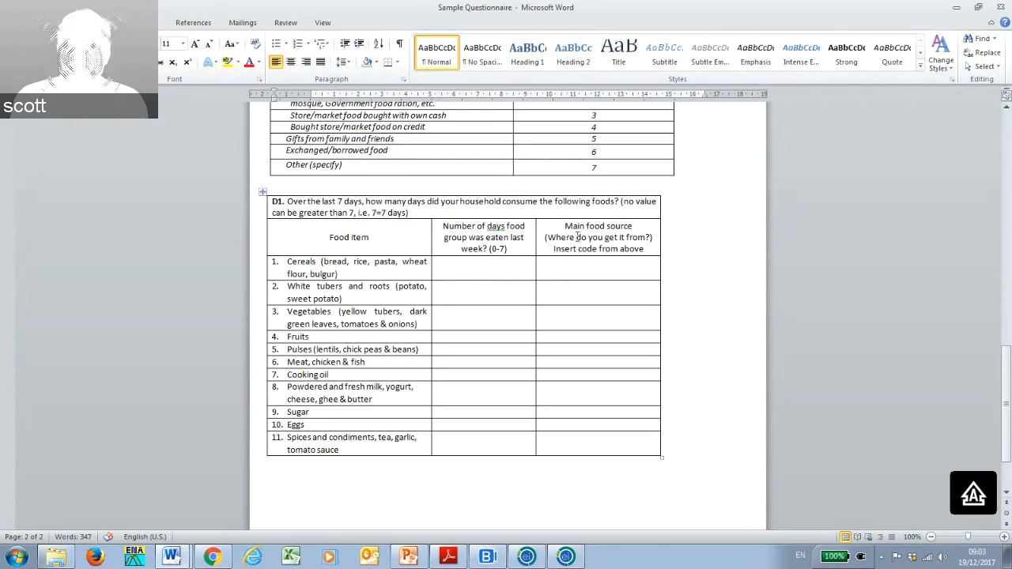
{"action": "scroll", "coordinate": [589, 255], "scroll_direction": "up", "scroll_amount": 1}
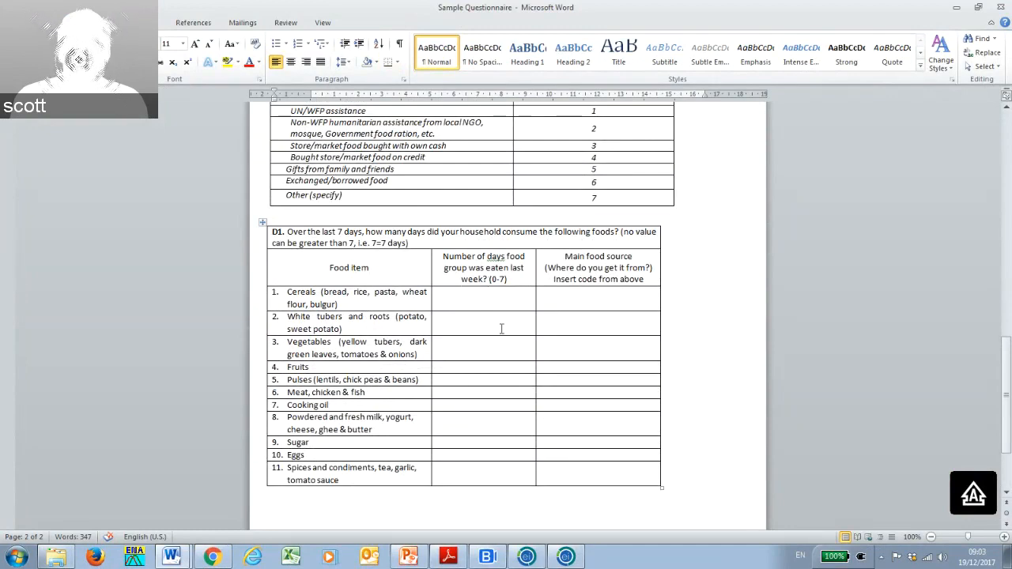
{"action": "scroll", "coordinate": [598, 353], "scroll_direction": "up", "scroll_amount": 1}
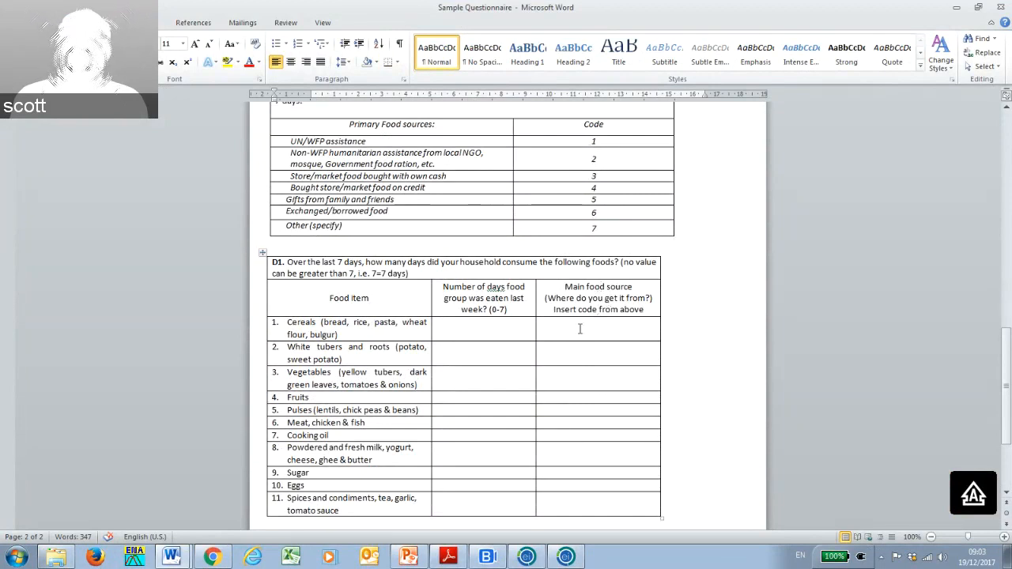
{"action": "scroll", "coordinate": [547, 275], "scroll_direction": "up", "scroll_amount": 2}
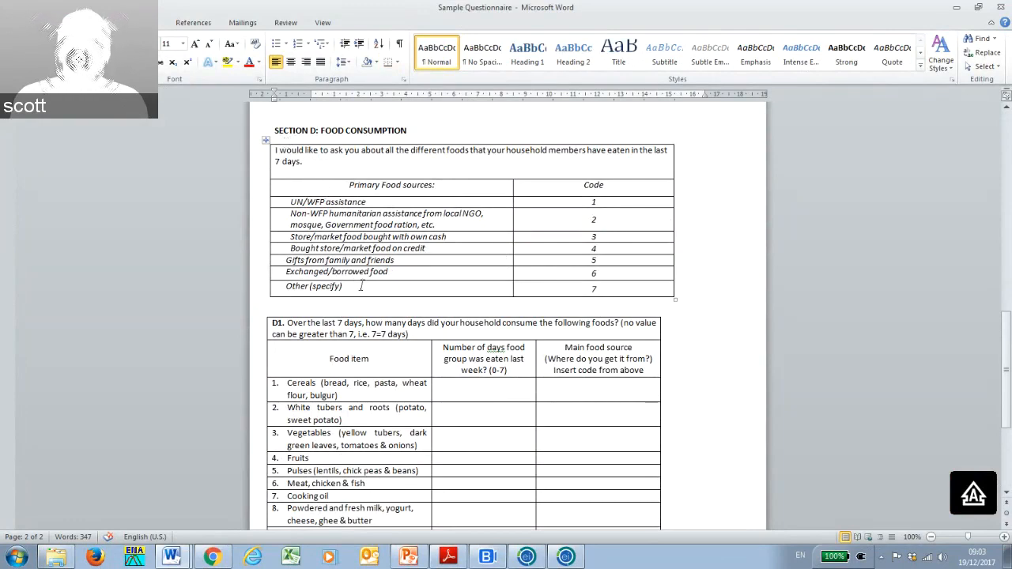
{"action": "scroll", "coordinate": [486, 267], "scroll_direction": "down", "scroll_amount": 2}
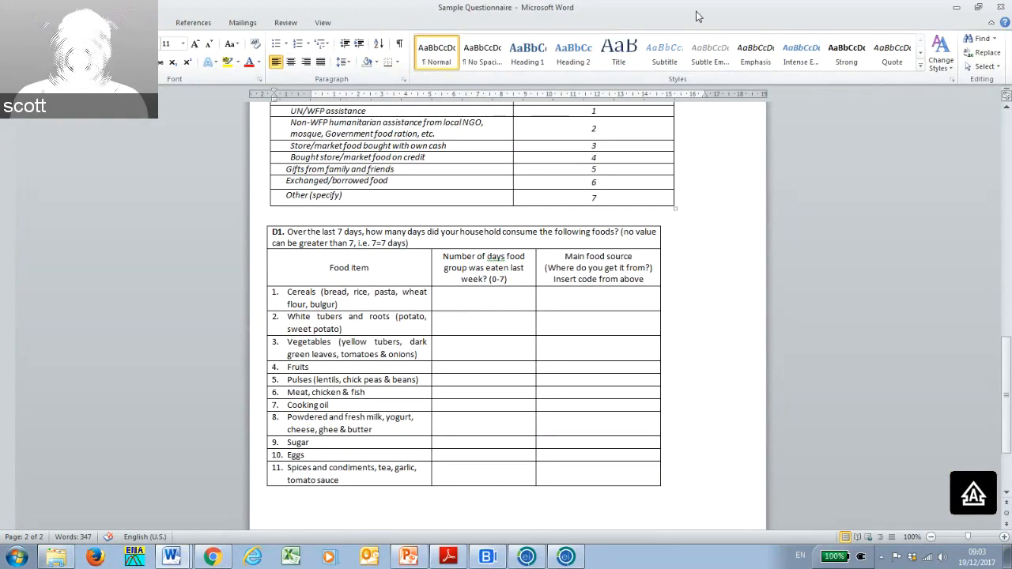
{"action": "scroll", "coordinate": [605, 181], "scroll_direction": "up", "scroll_amount": 4}
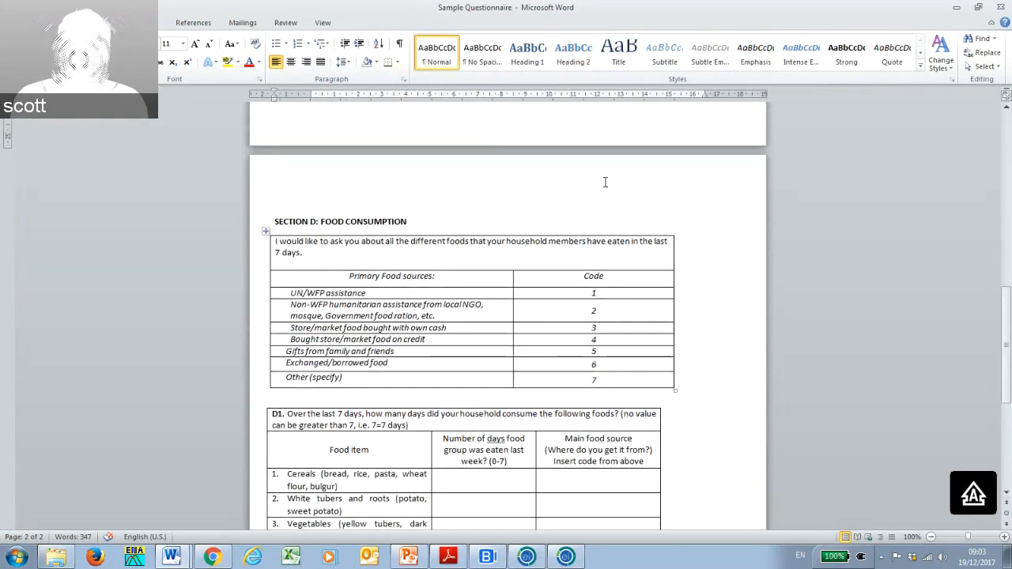
{"action": "left_click_drag", "start_coordinate": [677, 11], "coordinate": [1011, 28]}
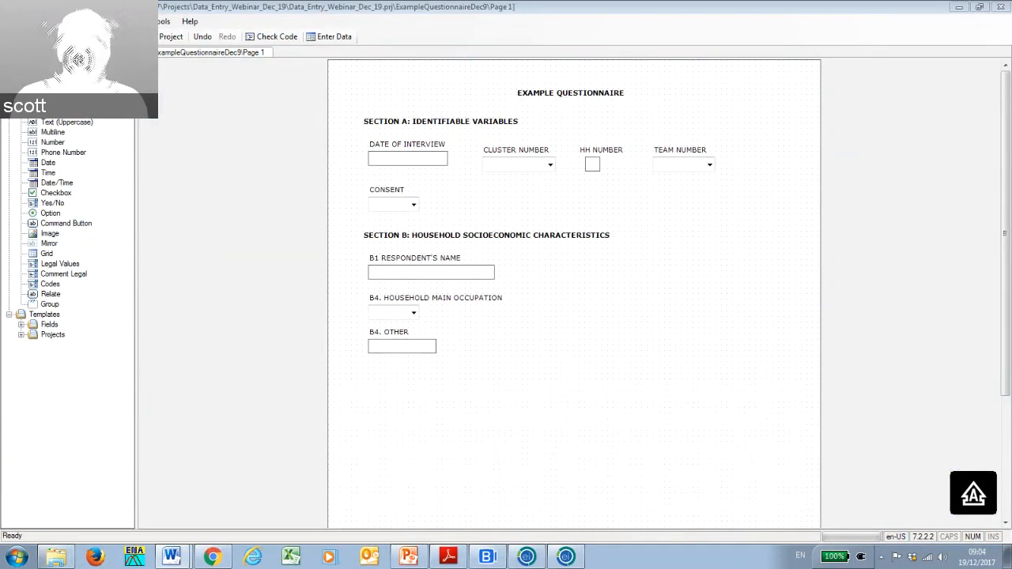
{"action": "left_click_drag", "start_coordinate": [557, 136], "coordinate": [475, 141]}
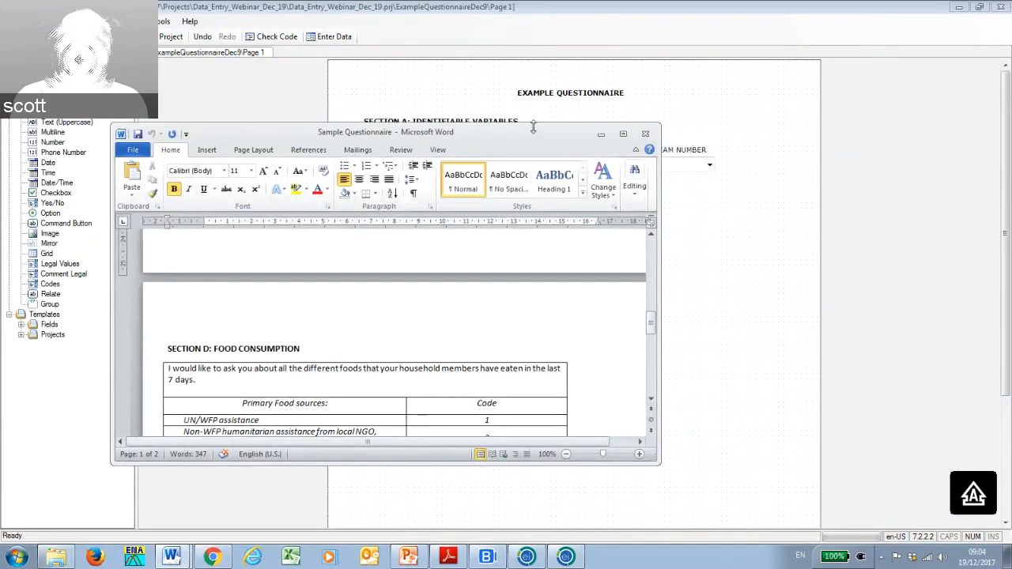
{"action": "left_click", "coordinate": [625, 136]}
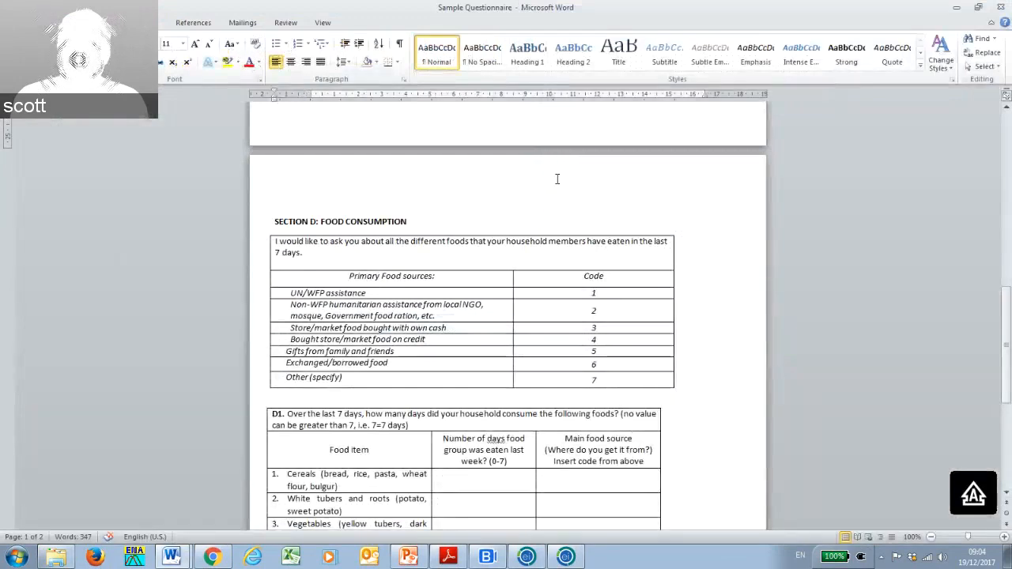
Look back over the questionnaire's earlier sections and return to Section D on food consumption.
{"action": "scroll", "coordinate": [557, 180], "scroll_direction": "up", "scroll_amount": 5}
{"action": "scroll", "coordinate": [558, 181], "scroll_direction": "up", "scroll_amount": 12}
{"action": "scroll", "coordinate": [556, 179], "scroll_direction": "down", "scroll_amount": 4}
{"action": "scroll", "coordinate": [556, 179], "scroll_direction": "down", "scroll_amount": 4}
{"action": "scroll", "coordinate": [467, 275], "scroll_direction": "down", "scroll_amount": 9}
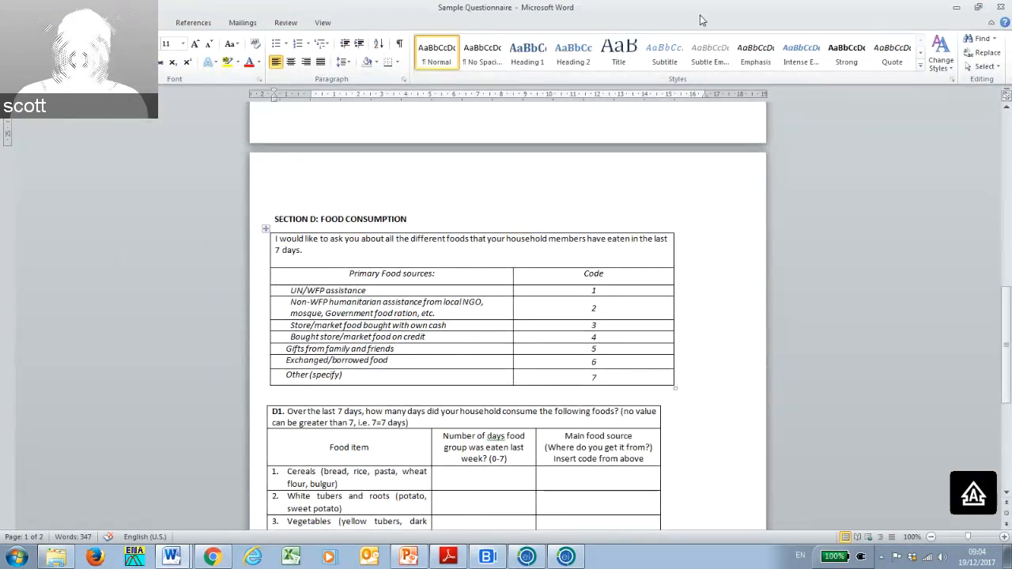
Switch to Epi Info Form Designer and add a page named Page 2 to the ExampleQuestionnaireDec9 form.
{"action": "left_click", "coordinate": [957, 7]}
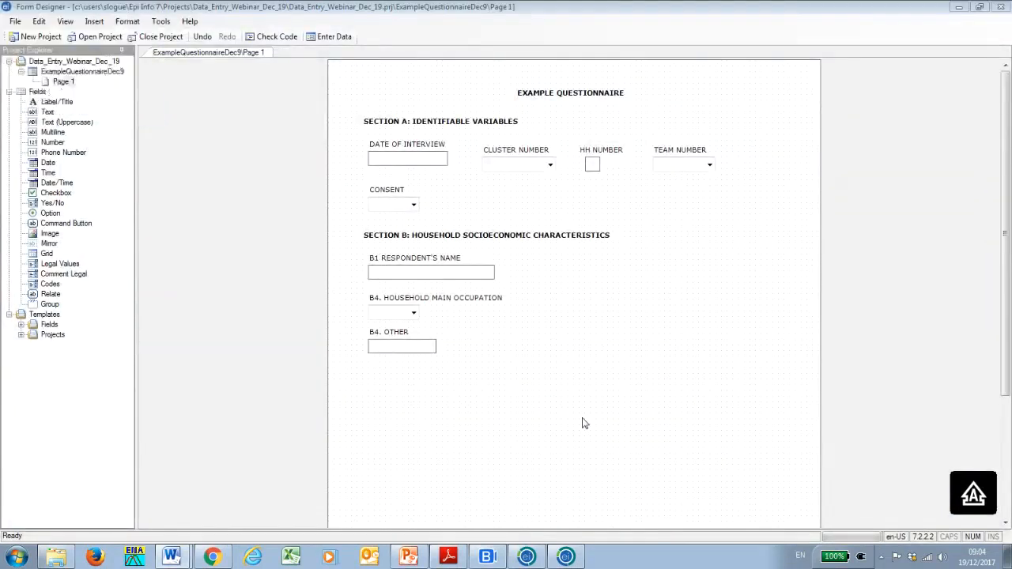
{"action": "scroll", "coordinate": [553, 433], "scroll_direction": "down", "scroll_amount": 3}
{"action": "scroll", "coordinate": [551, 429], "scroll_direction": "up", "scroll_amount": 1}
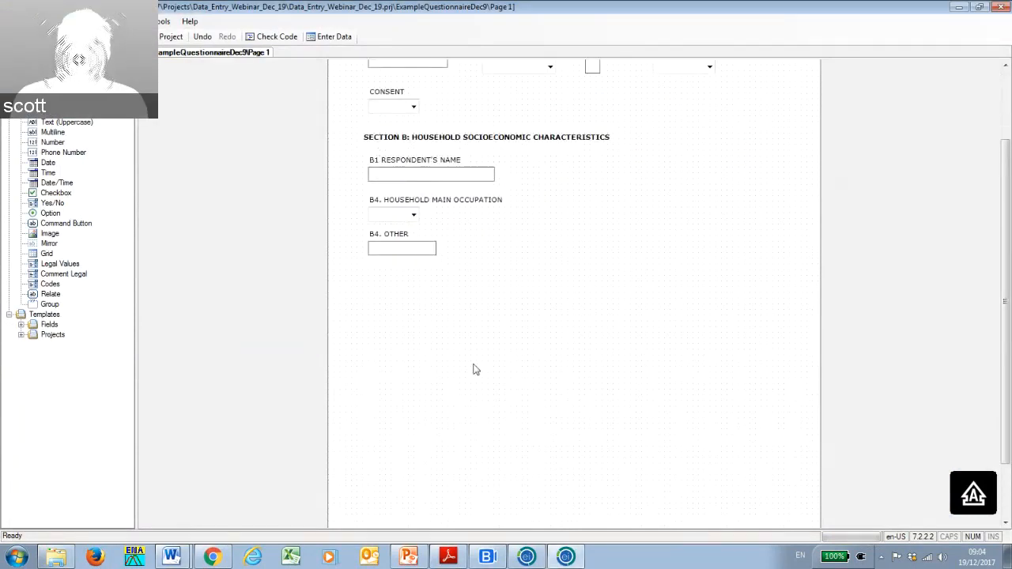
{"action": "scroll", "coordinate": [476, 369], "scroll_direction": "up", "scroll_amount": 2}
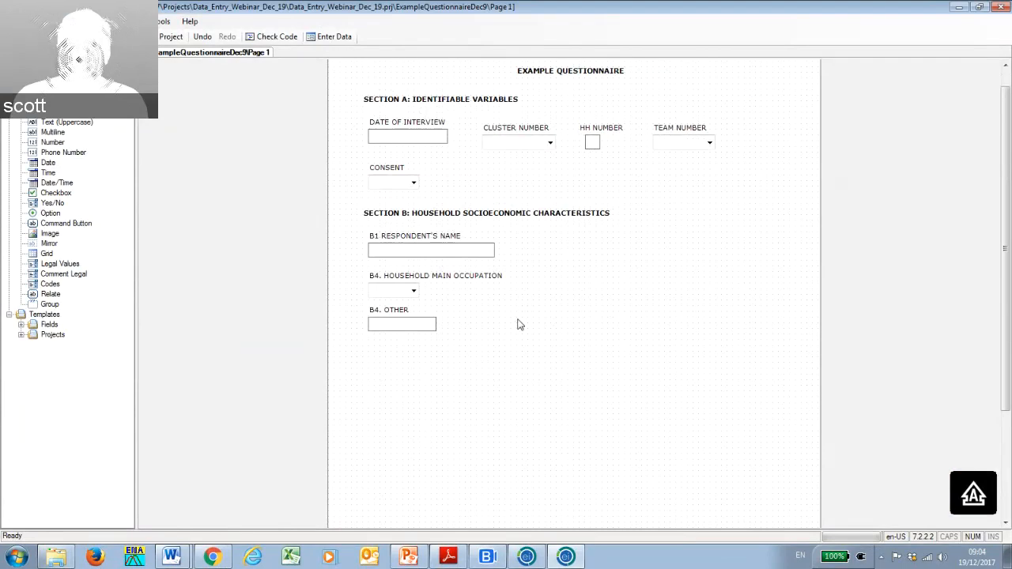
{"action": "scroll", "coordinate": [521, 324], "scroll_direction": "up", "scroll_amount": 1}
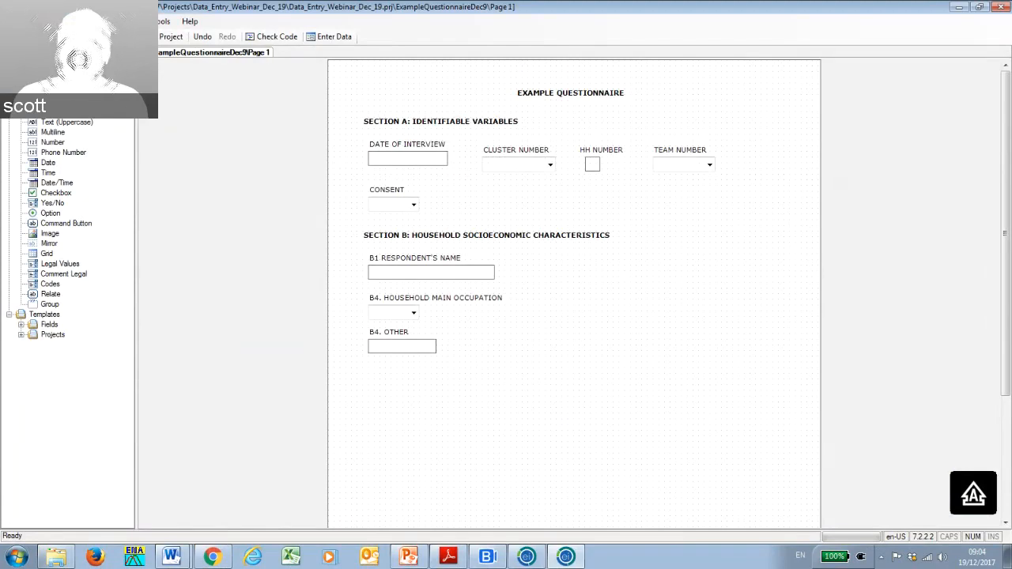
{"action": "mouse_move", "coordinate": [110, 36]}
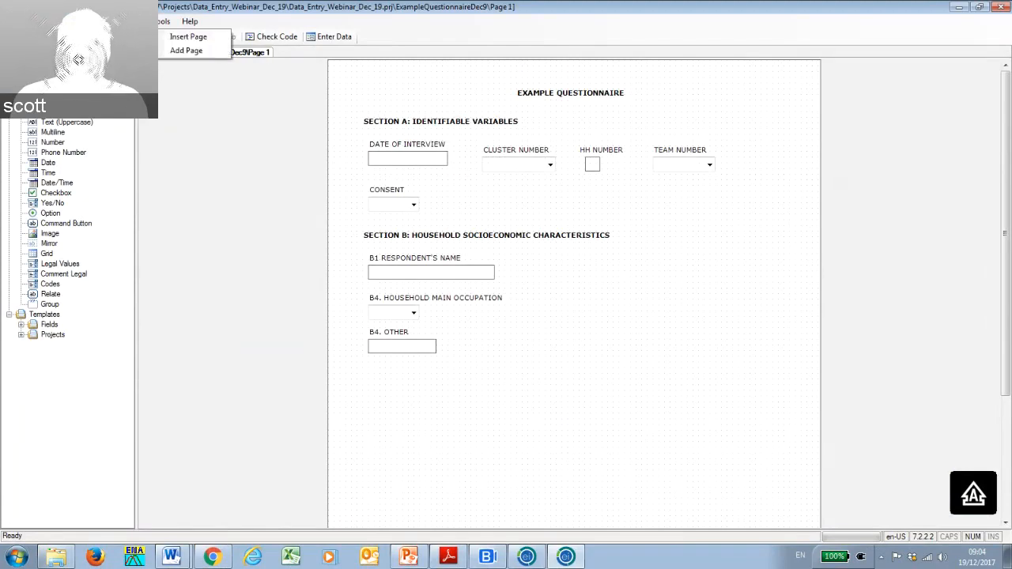
{"action": "left_click", "coordinate": [186, 51]}
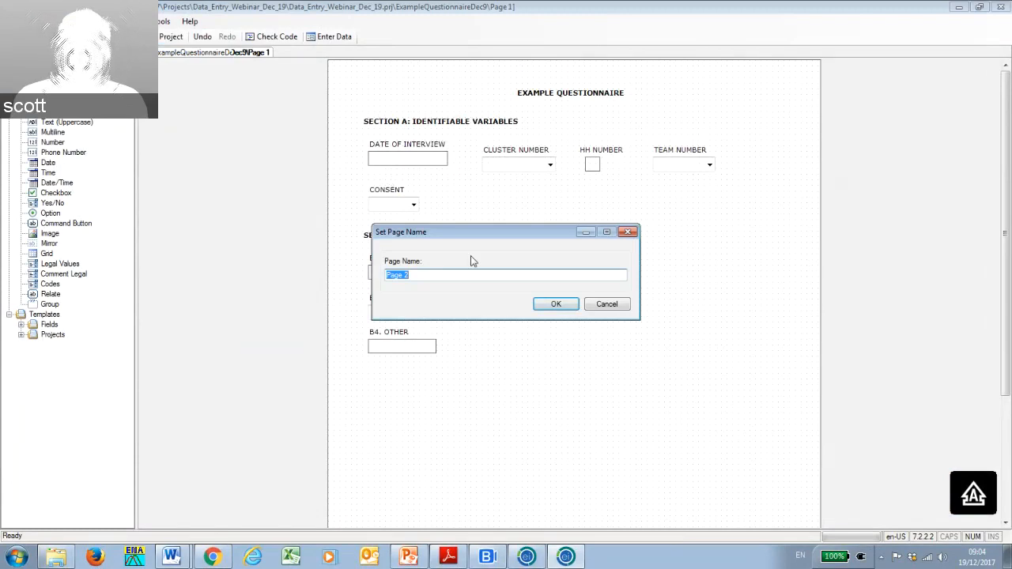
{"action": "left_click", "coordinate": [545, 305]}
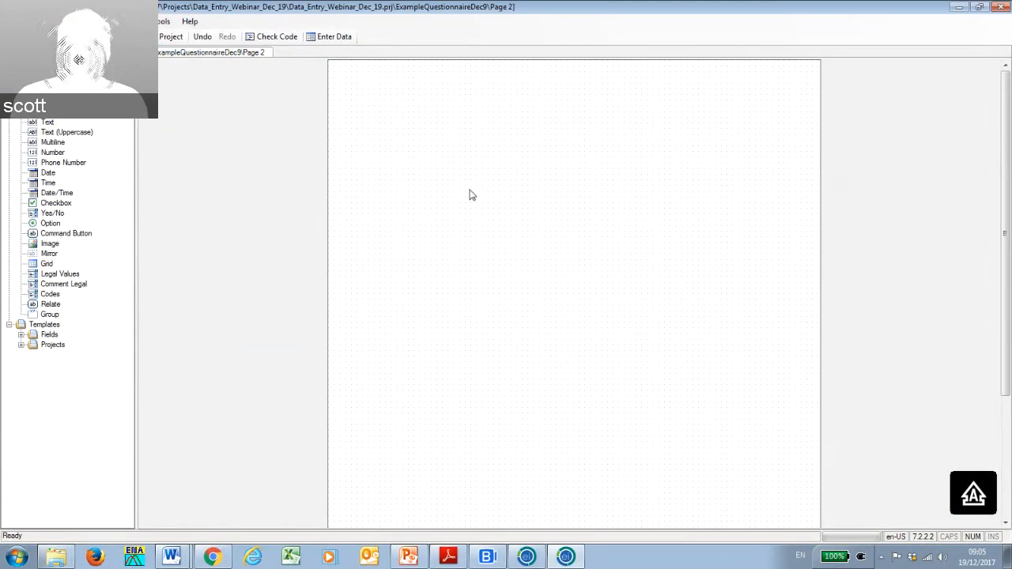
Create a Label/Title field on Page 2 with the prompt SECTION D: FOOD CONSUMPTION.
{"action": "right_click", "coordinate": [405, 156]}
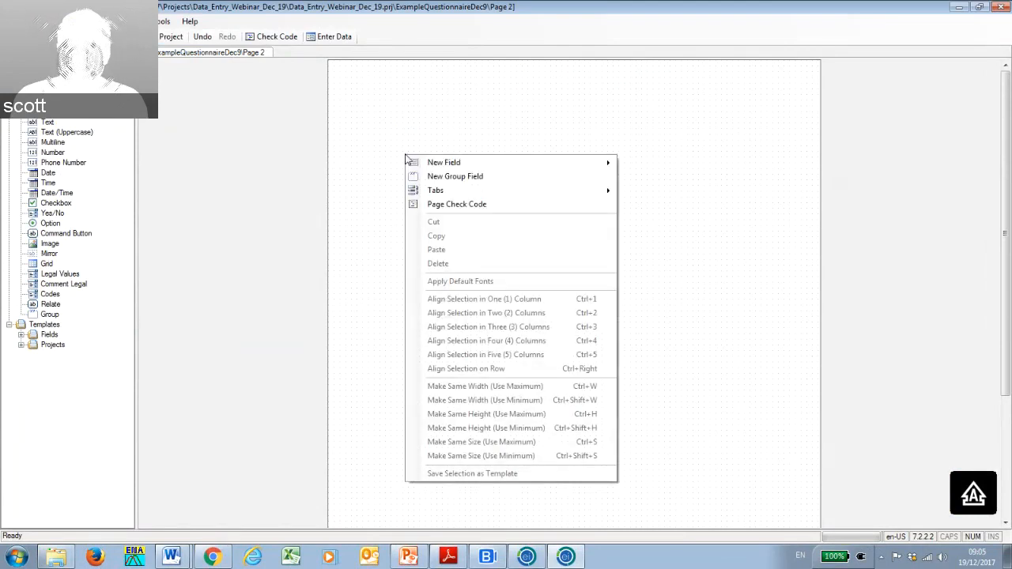
{"action": "mouse_move", "coordinate": [497, 163]}
{"action": "left_click", "coordinate": [647, 164]}
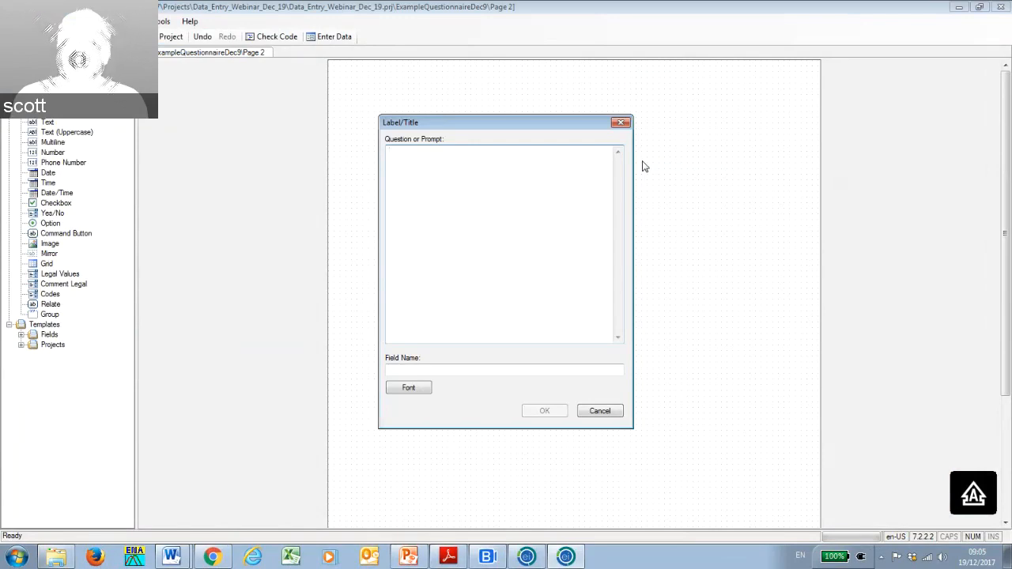
{"action": "type", "text": "S"}
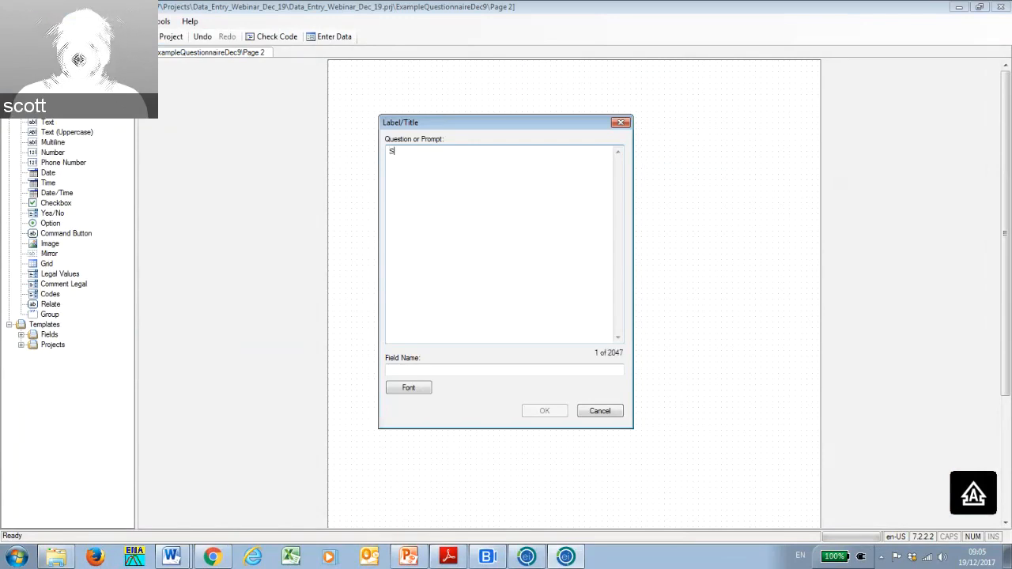
{"action": "type", "text": "ECTION "}
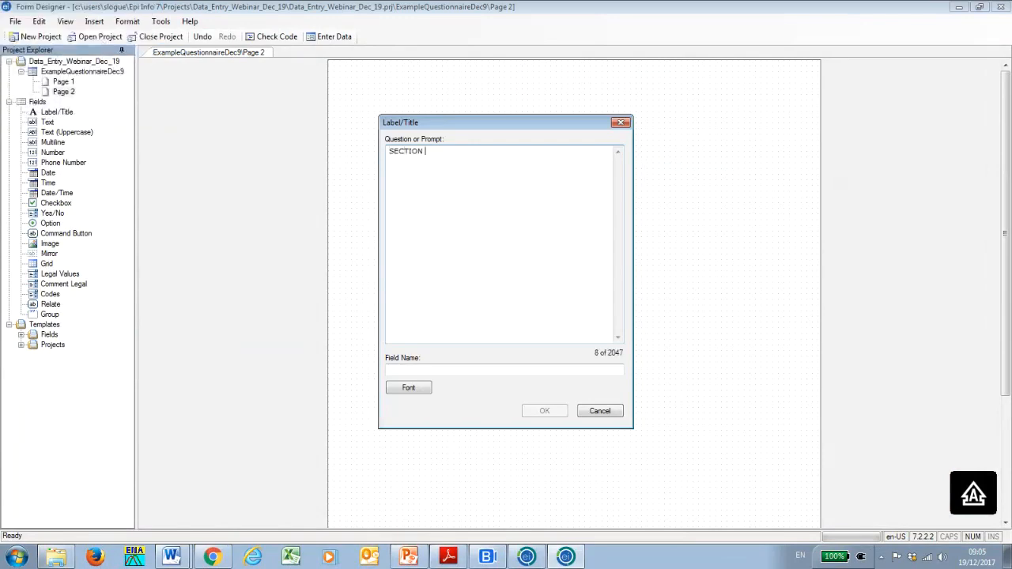
{"action": "type", "text": "D: FOO"}
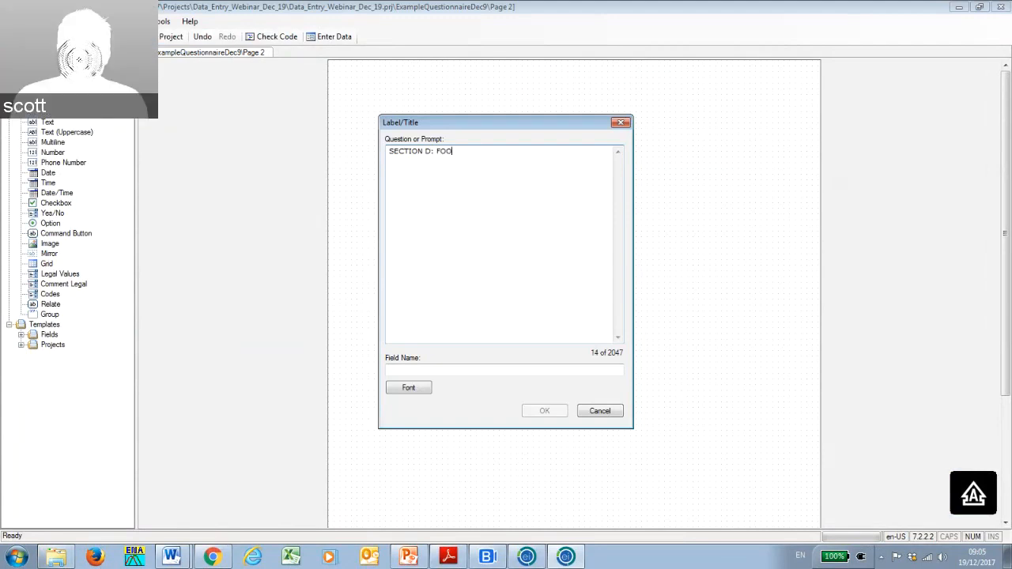
{"action": "type", "text": "D CONSUMPTION"}
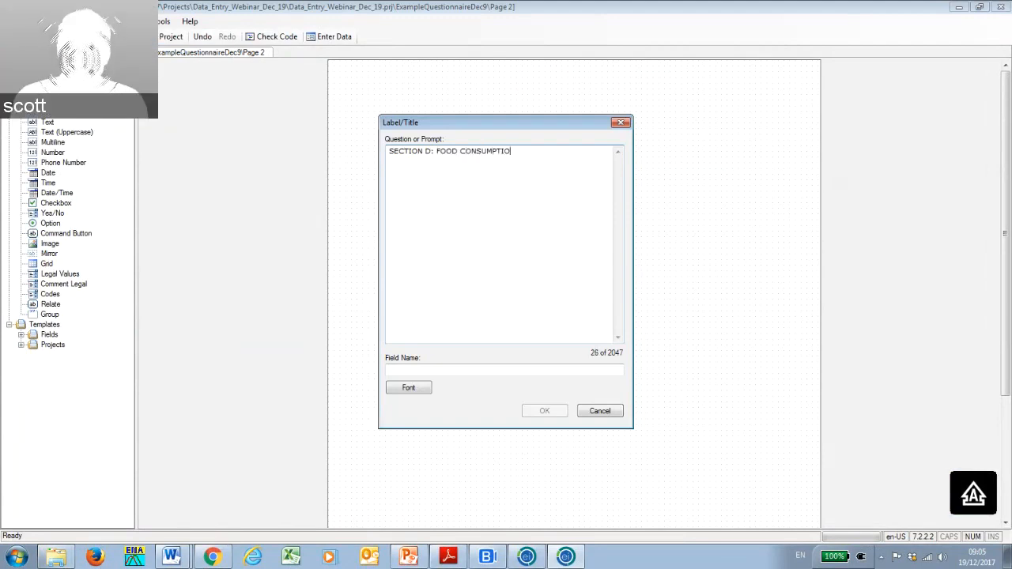
{"action": "left_click", "coordinate": [508, 368]}
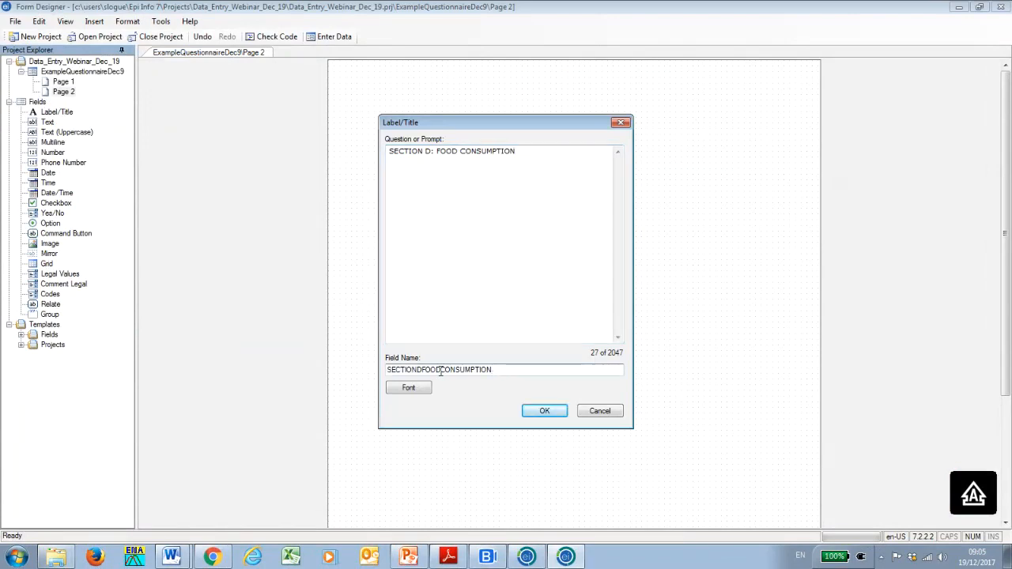
Make the SECTION D: FOOD CONSUMPTION label bold and place it near the upper-left corner of the page.
{"action": "left_click", "coordinate": [420, 388]}
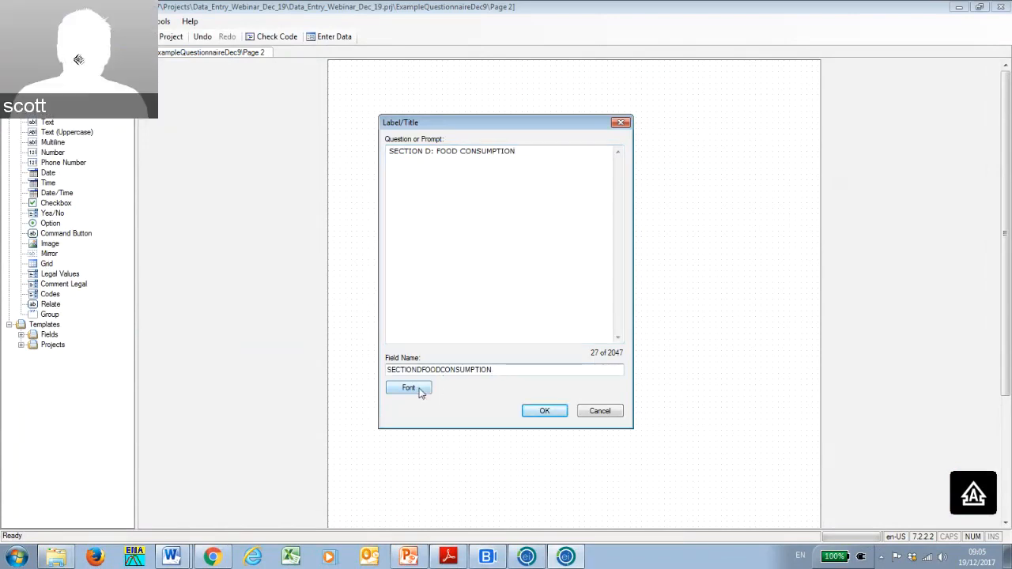
{"action": "left_click", "coordinate": [487, 185]}
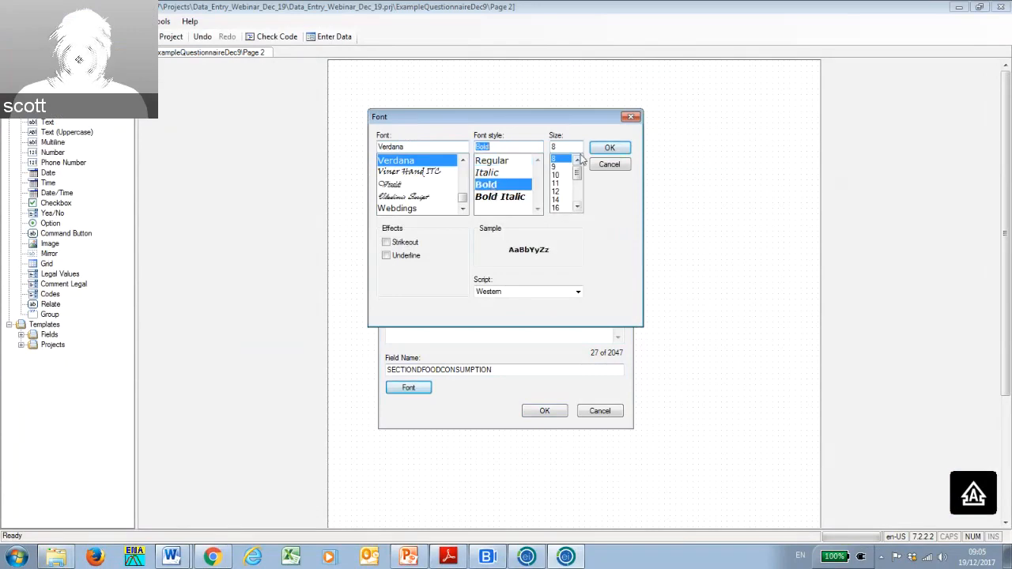
{"action": "left_click", "coordinate": [610, 148]}
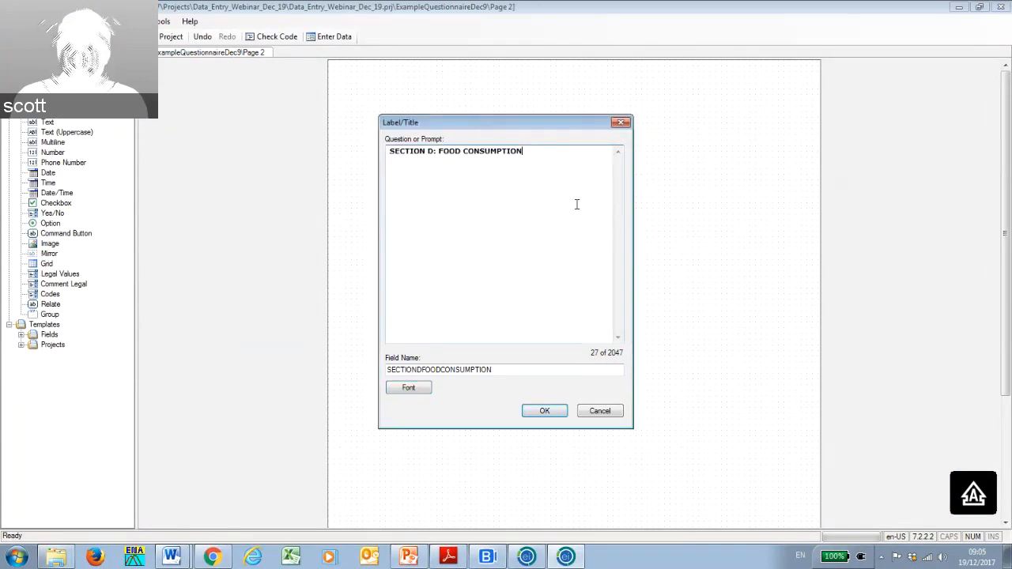
{"action": "left_click", "coordinate": [544, 411]}
{"action": "left_click_drag", "start_coordinate": [478, 167], "coordinate": [435, 106]}
{"action": "left_click", "coordinate": [441, 137]}
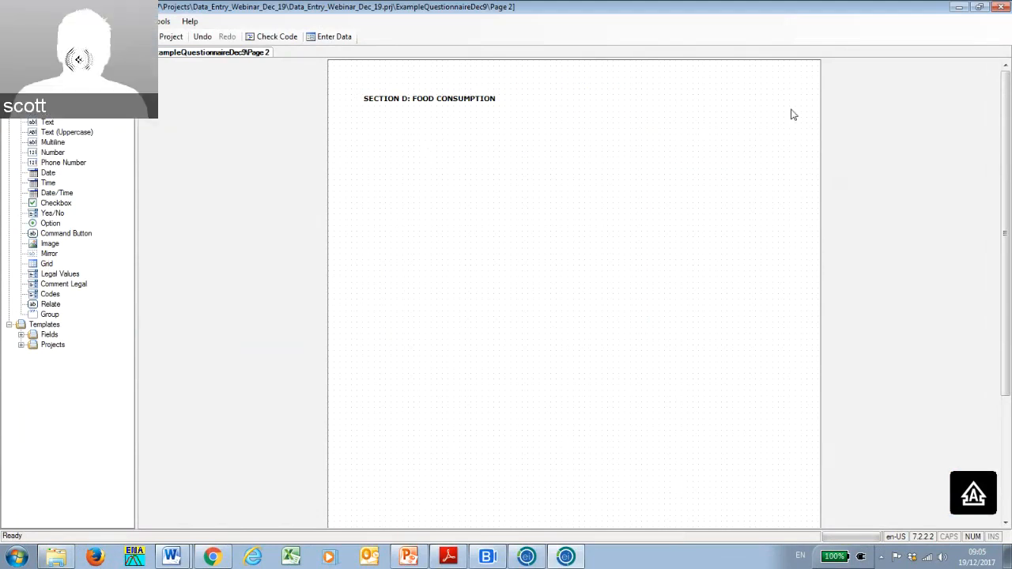
Review Section D's primary food source codes and D1 table columns in the Sample Questionnaire Word document, enlarging its window for reading.
{"action": "left_click_drag", "start_coordinate": [1011, 103], "coordinate": [596, 62]}
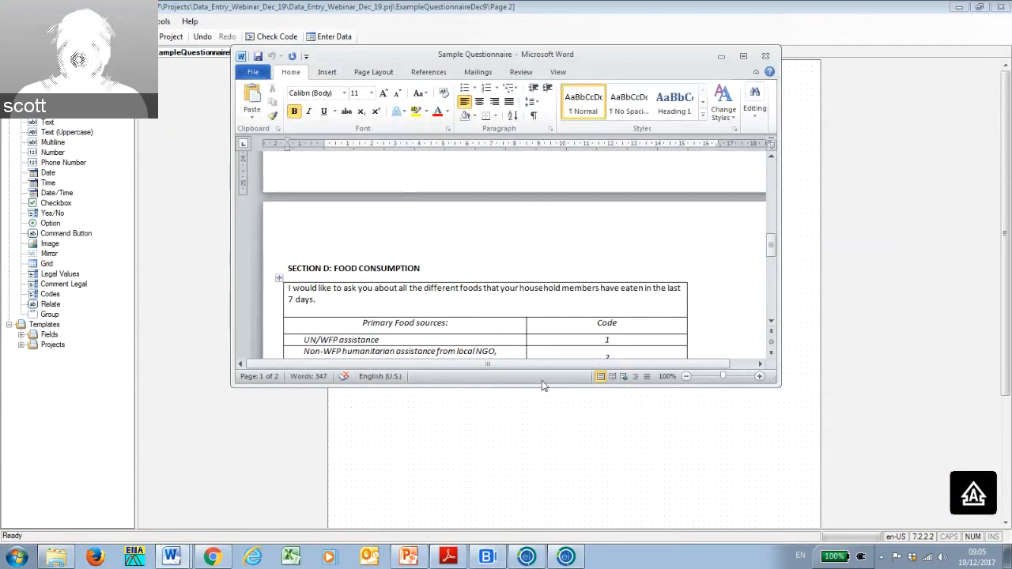
{"action": "left_click_drag", "start_coordinate": [542, 387], "coordinate": [540, 481]}
{"action": "scroll", "coordinate": [451, 328], "scroll_direction": "down", "scroll_amount": 5}
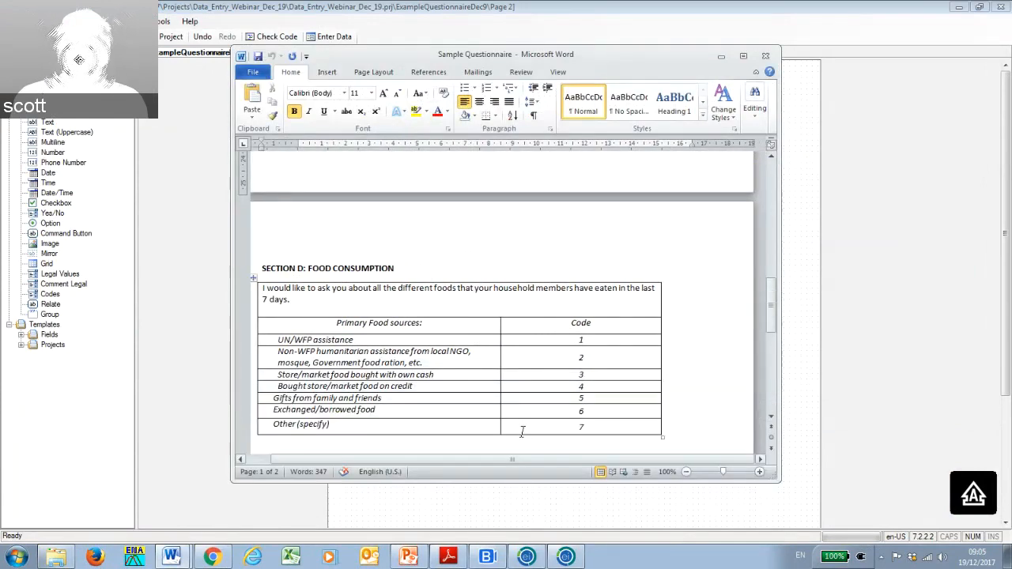
{"action": "scroll", "coordinate": [335, 327], "scroll_direction": "down", "scroll_amount": 2}
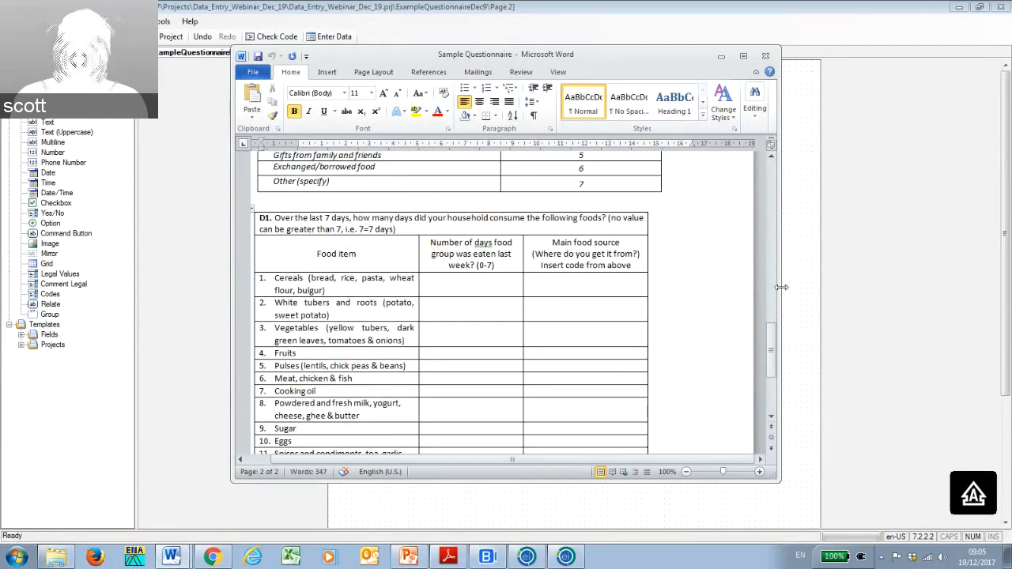
{"action": "left_click_drag", "start_coordinate": [781, 287], "coordinate": [858, 281]}
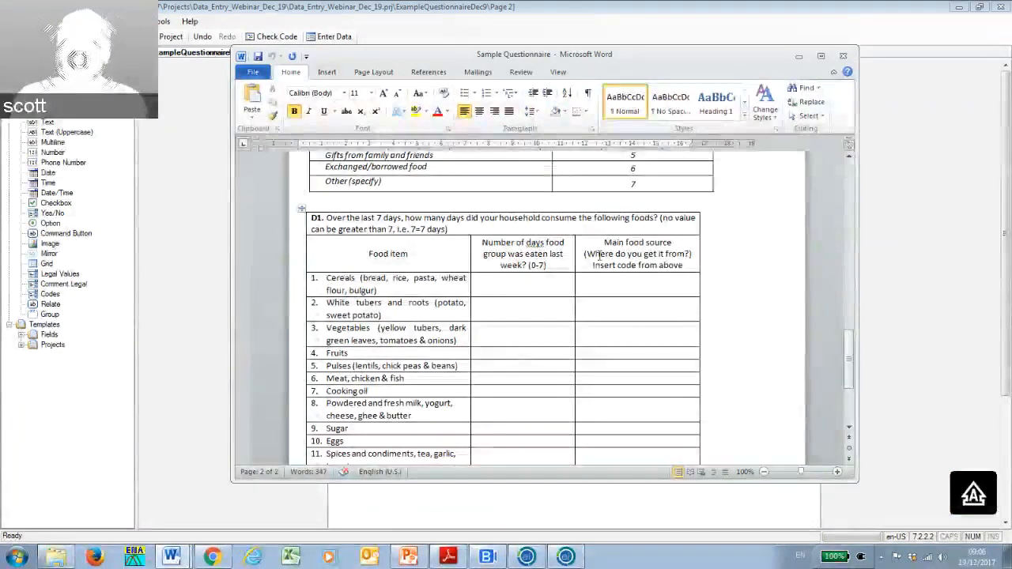
{"action": "left_click_drag", "start_coordinate": [634, 55], "coordinate": [1011, 77]}
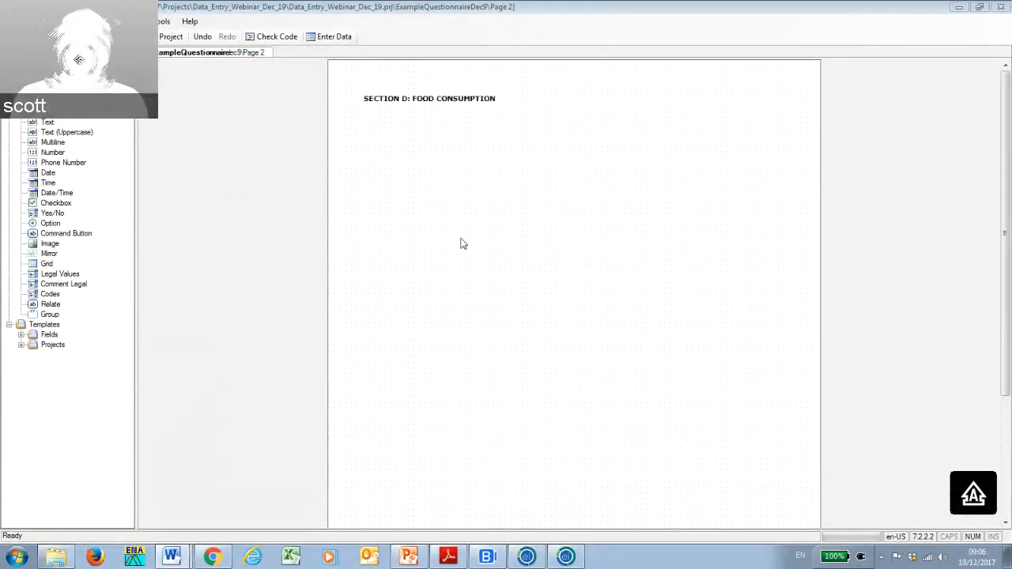
Create a Label/Title field below the section heading with the prompt FOOD ITEM.
{"action": "right_click", "coordinate": [415, 150]}
{"action": "mouse_move", "coordinate": [441, 156]}
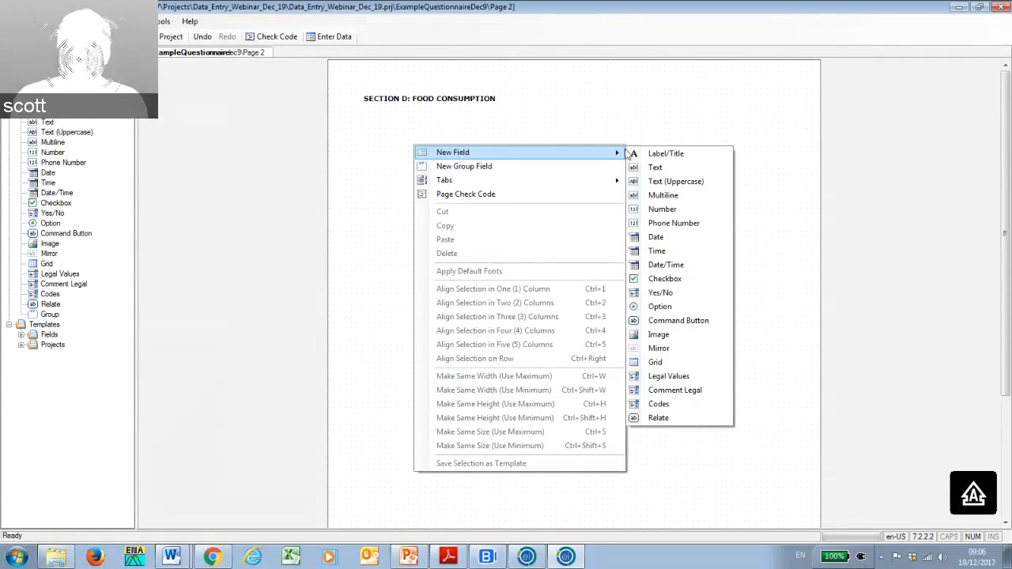
{"action": "left_click", "coordinate": [663, 155]}
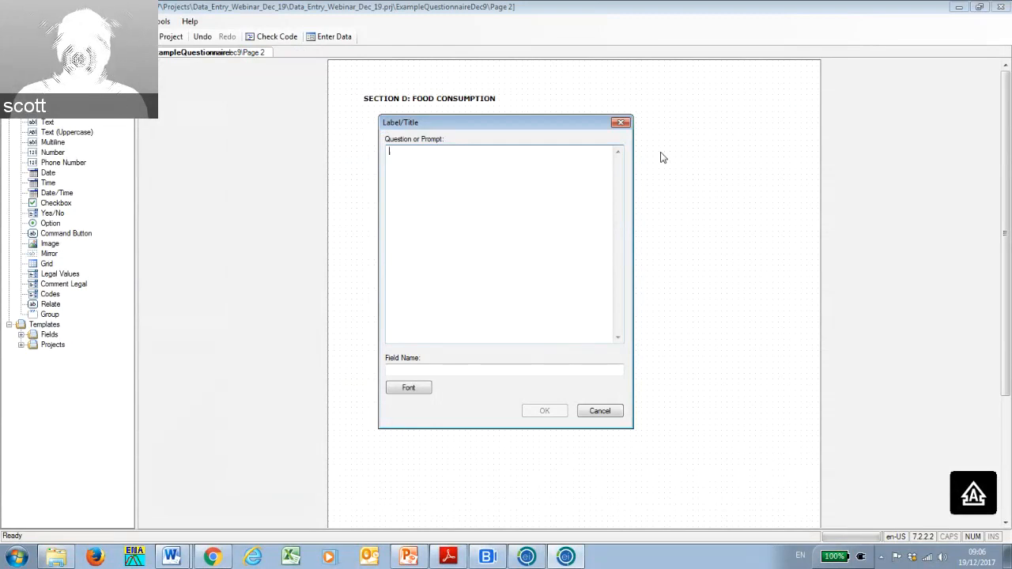
{"action": "type", "text": "FOOD ITEM"}
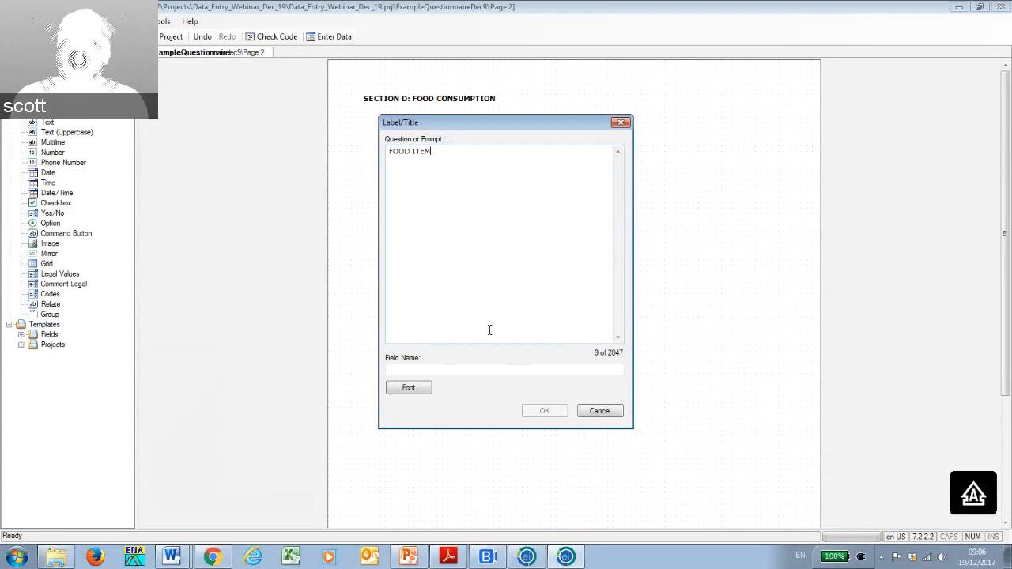
{"action": "left_click", "coordinate": [445, 370]}
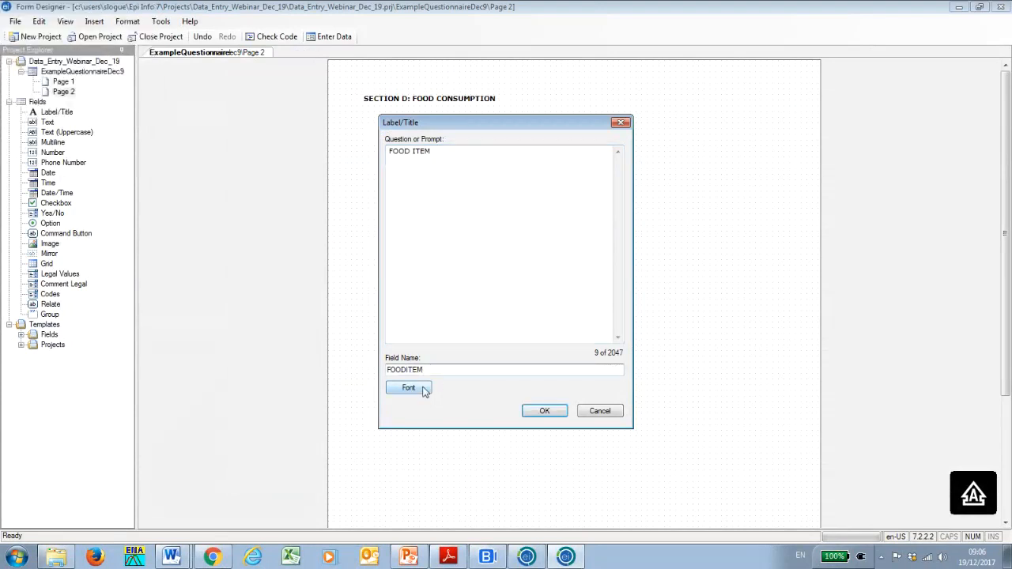
Make the FOOD ITEM label bold and move it closer beneath the SECTION D heading.
{"action": "left_click", "coordinate": [423, 391]}
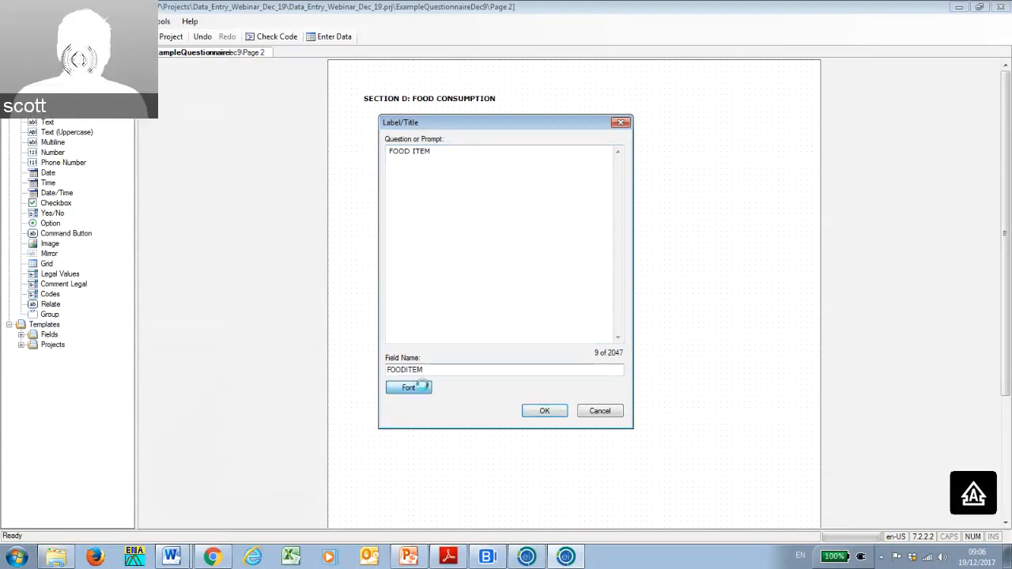
{"action": "left_click", "coordinate": [485, 187]}
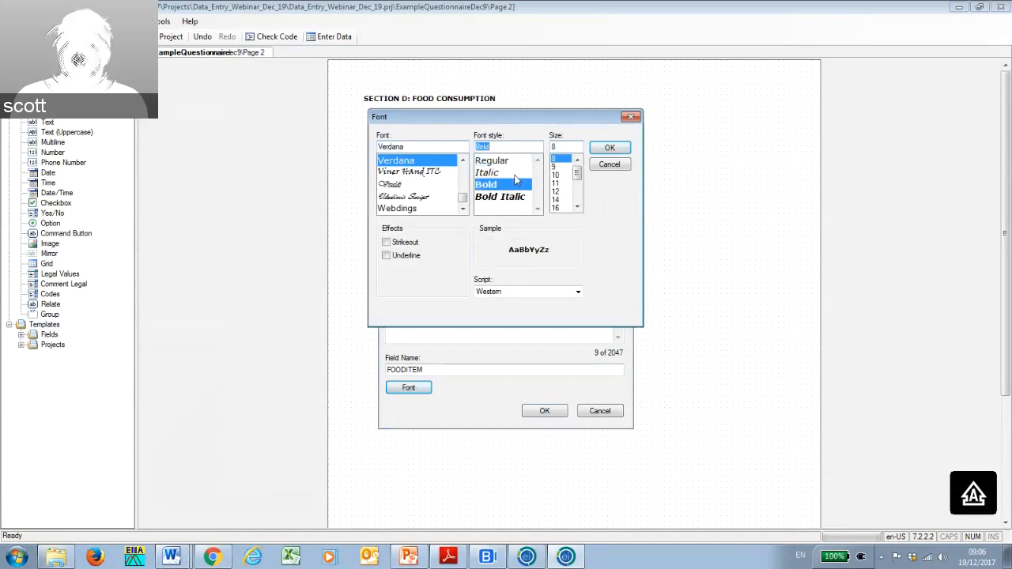
{"action": "left_click", "coordinate": [608, 149]}
{"action": "left_click", "coordinate": [545, 411]}
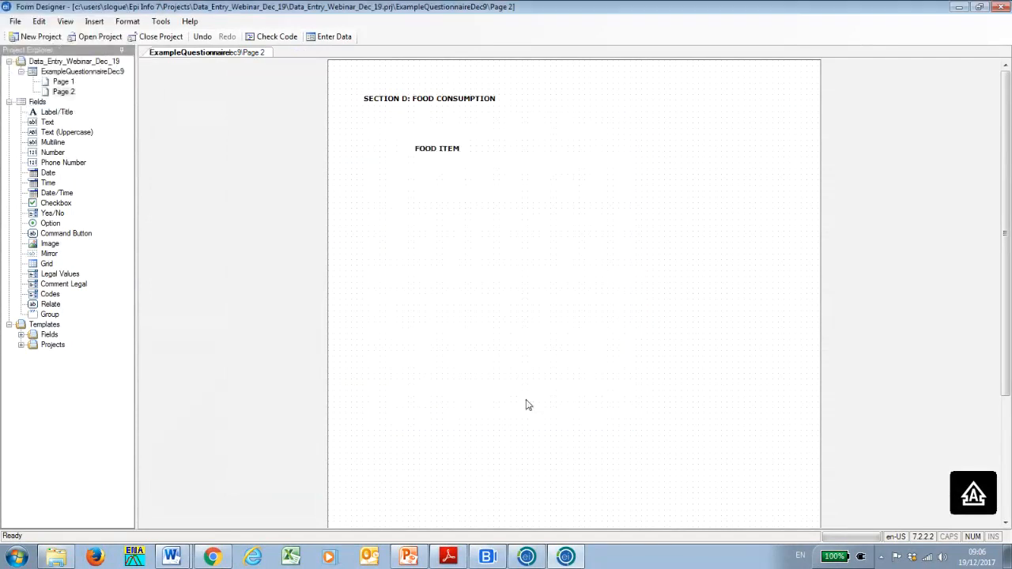
{"action": "left_click_drag", "start_coordinate": [435, 152], "coordinate": [416, 138]}
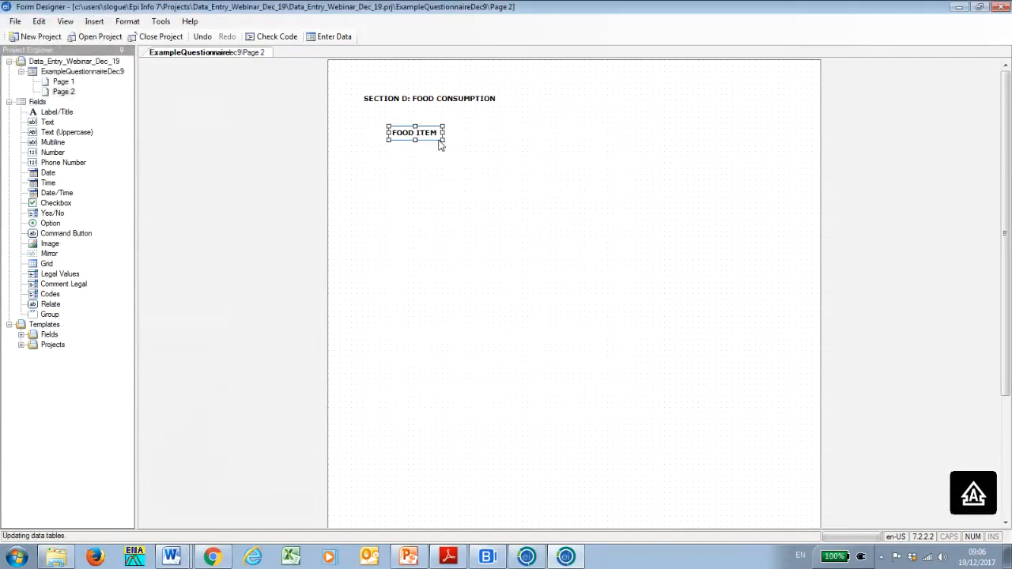
{"action": "left_click", "coordinate": [522, 163]}
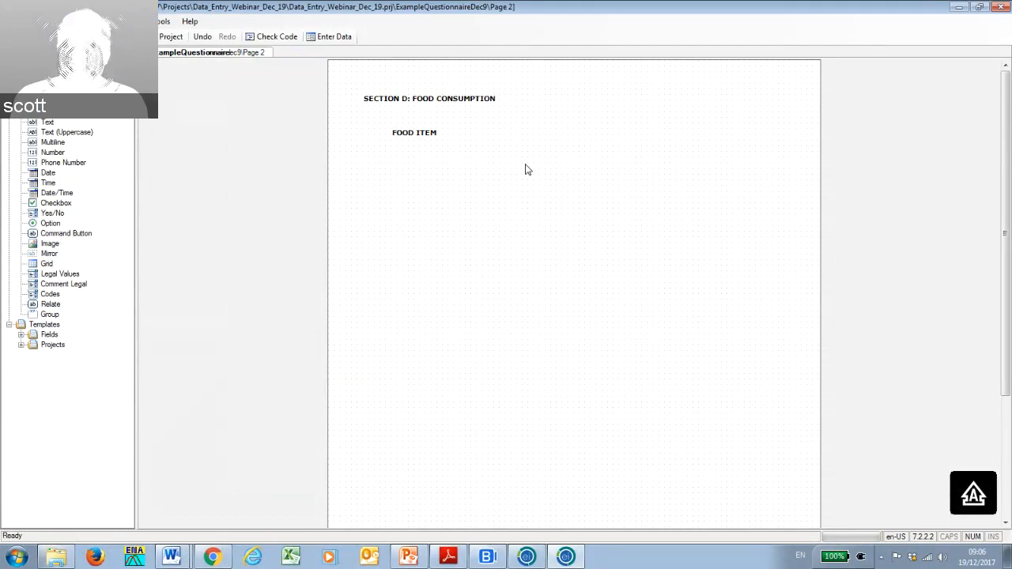
Create a second column heading as a Label/Title field with the prompt NUMBER DAYS.
{"action": "right_click", "coordinate": [493, 156]}
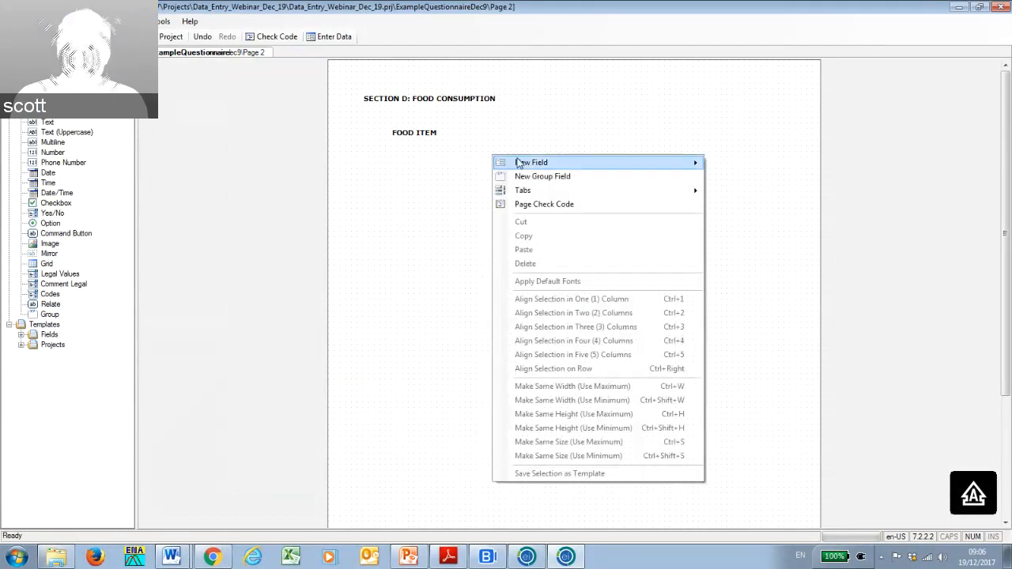
{"action": "mouse_move", "coordinate": [519, 162]}
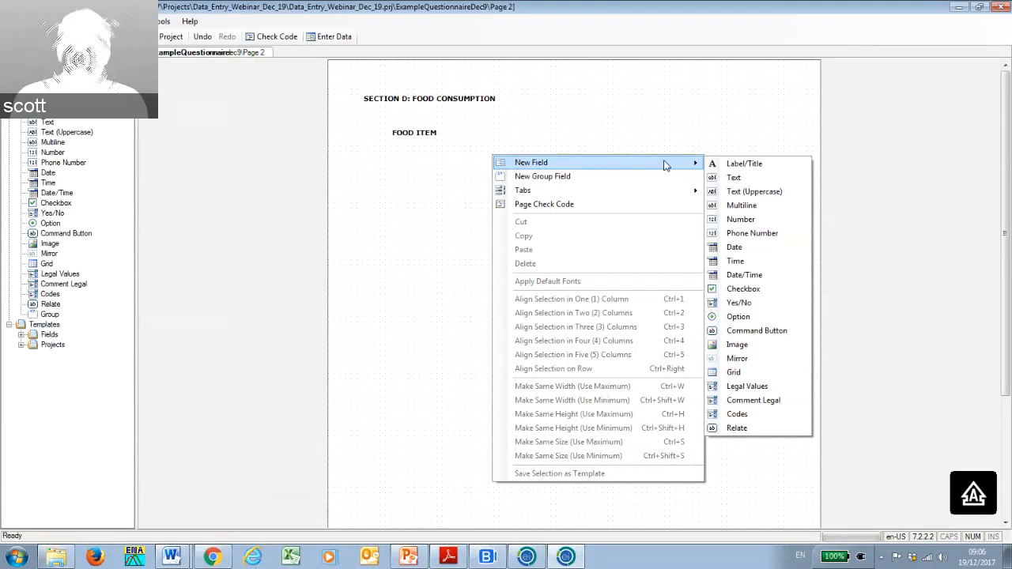
{"action": "left_click", "coordinate": [744, 163]}
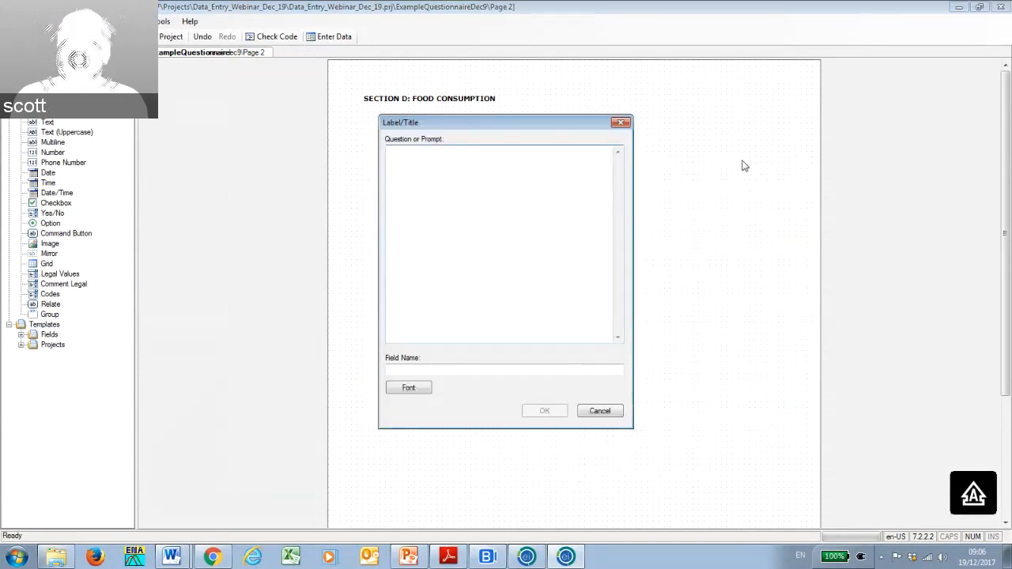
{"action": "type", "text": "NUMBER "}
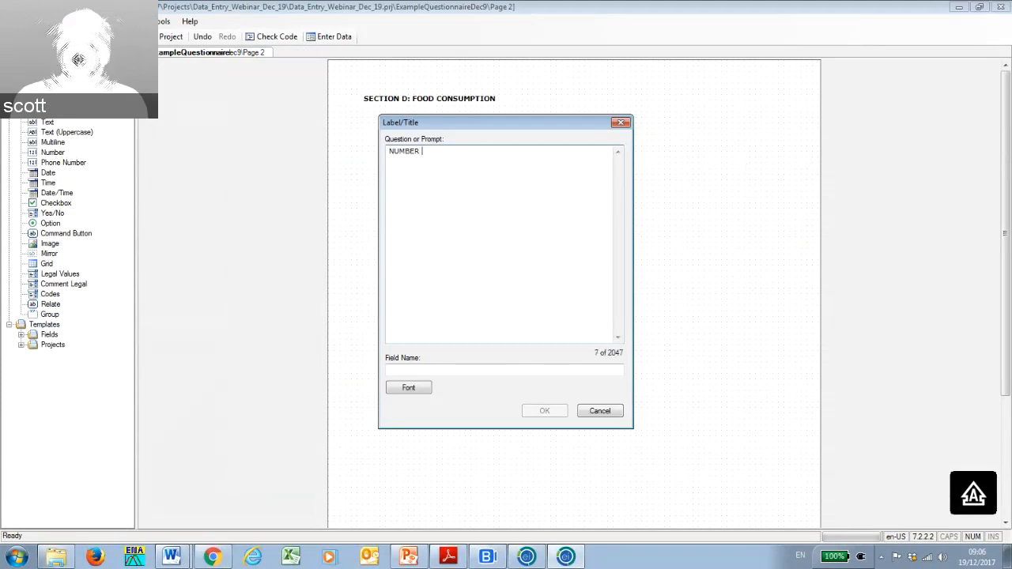
{"action": "type", "text": "DAYS"}
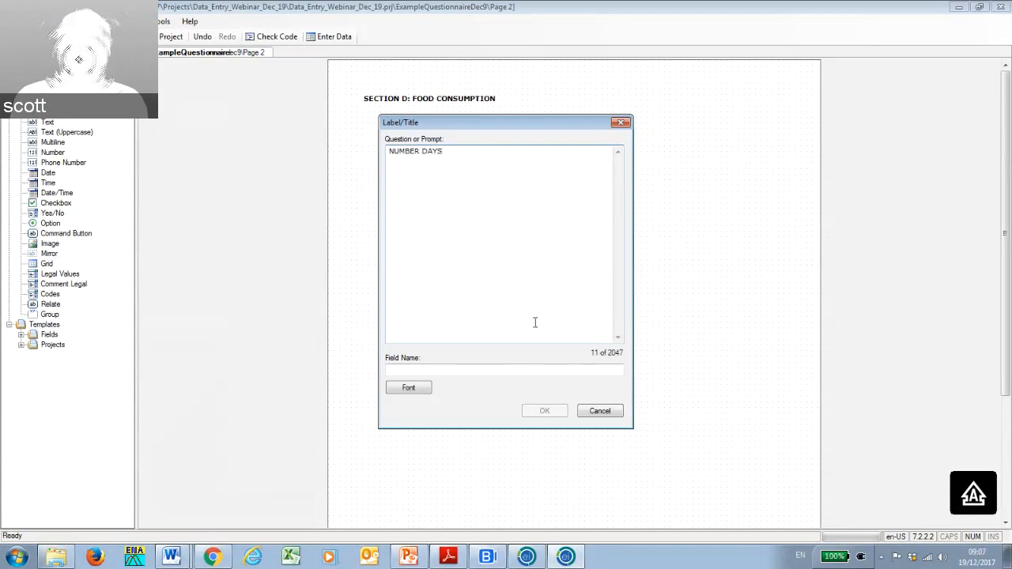
{"action": "left_click", "coordinate": [474, 366]}
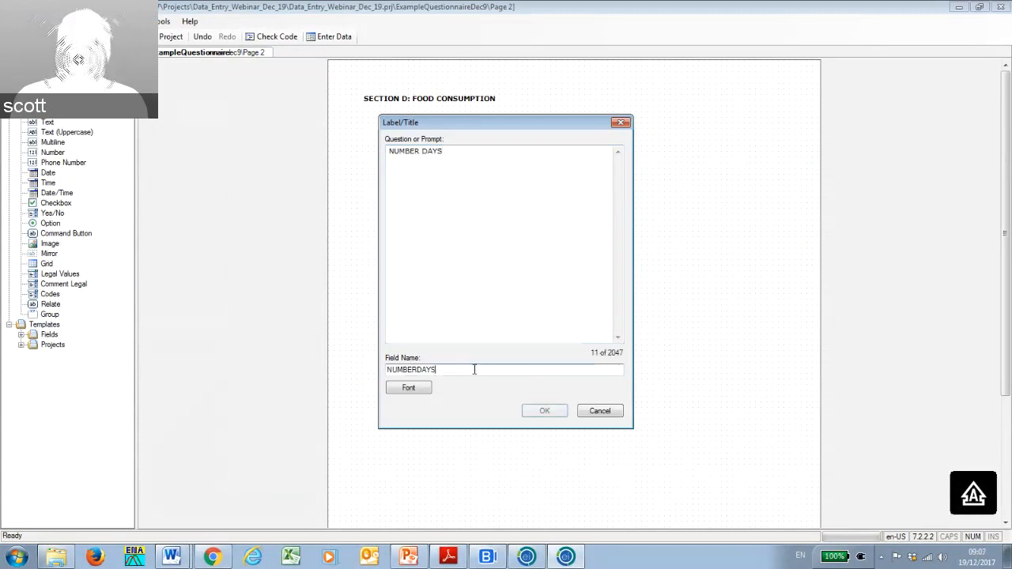
Make the NUMBER DAYS label bold and align it on the same row to the right of FOOD ITEM.
{"action": "left_click", "coordinate": [415, 393]}
{"action": "left_click", "coordinate": [486, 185]}
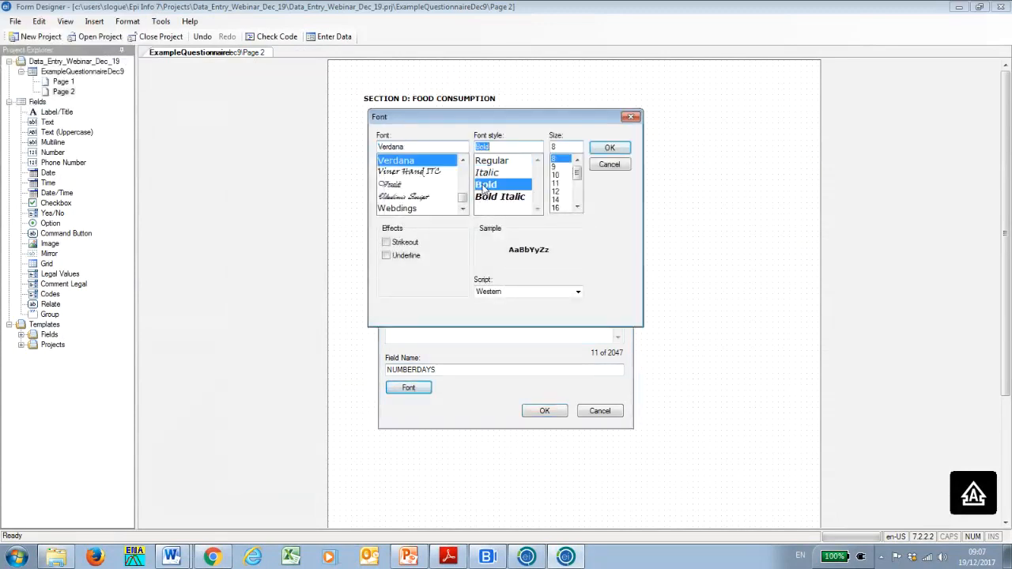
{"action": "left_click", "coordinate": [543, 410]}
{"action": "left_click", "coordinate": [610, 148]}
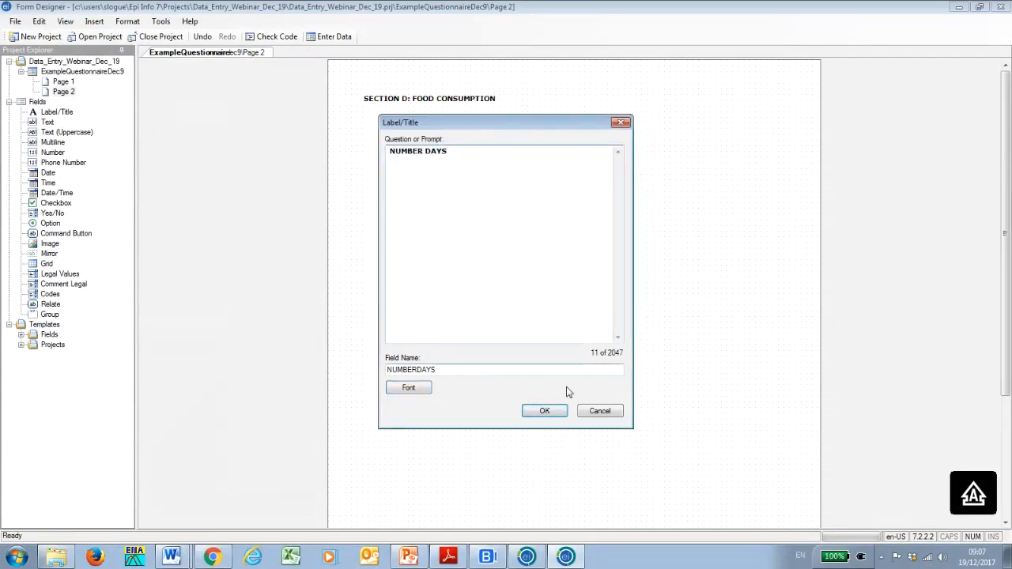
{"action": "left_click", "coordinate": [545, 411]}
{"action": "left_click_drag", "start_coordinate": [525, 166], "coordinate": [513, 137]}
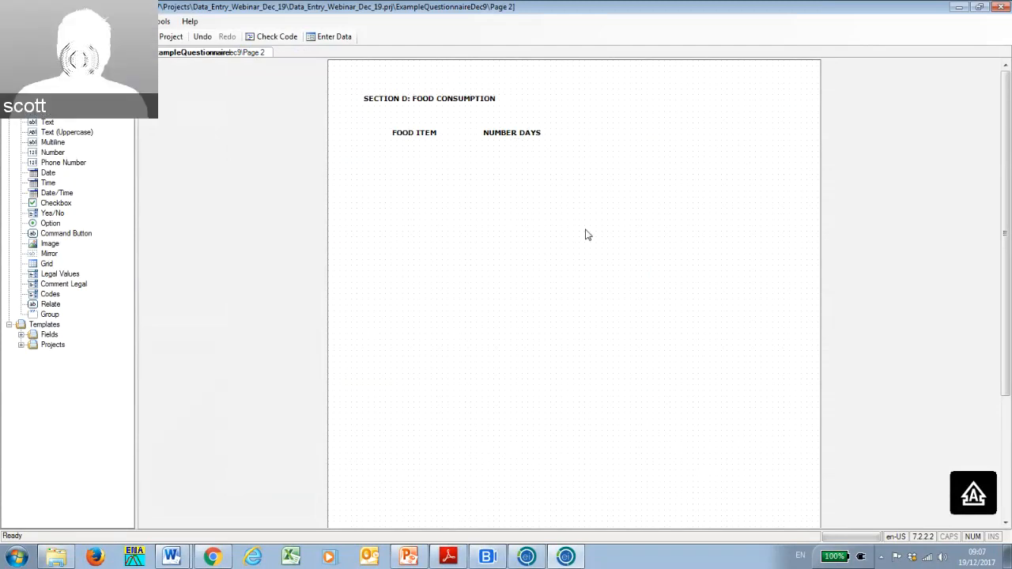
Check the D1 table's last column heading in the Sample Questionnaire in Word, and create a Label/Title field in Epi Info with the prompt FOOD SOURCE.
{"action": "left_click_drag", "start_coordinate": [1011, 9], "coordinate": [616, 46]}
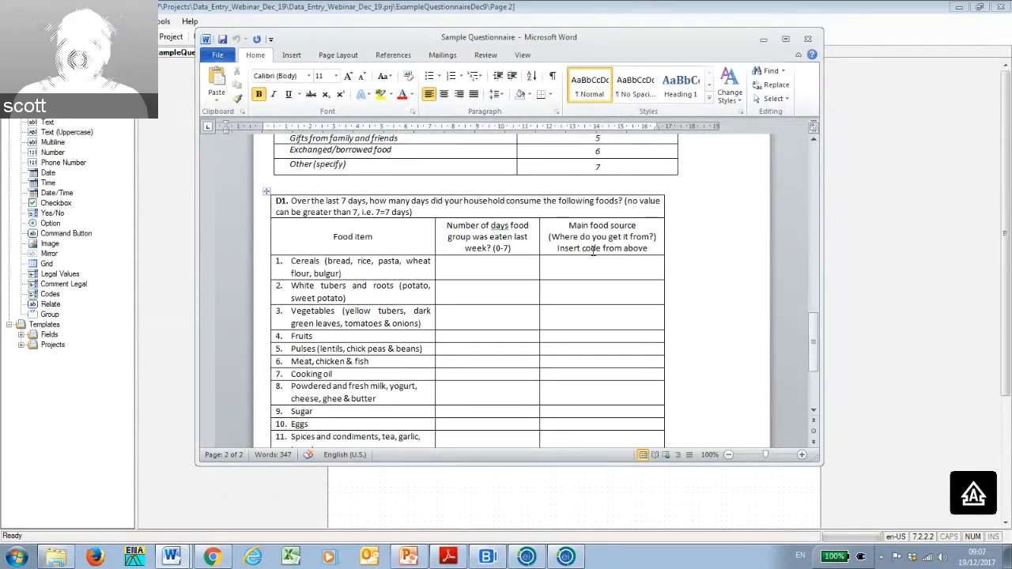
{"action": "scroll", "coordinate": [605, 247], "scroll_direction": "up", "scroll_amount": 3}
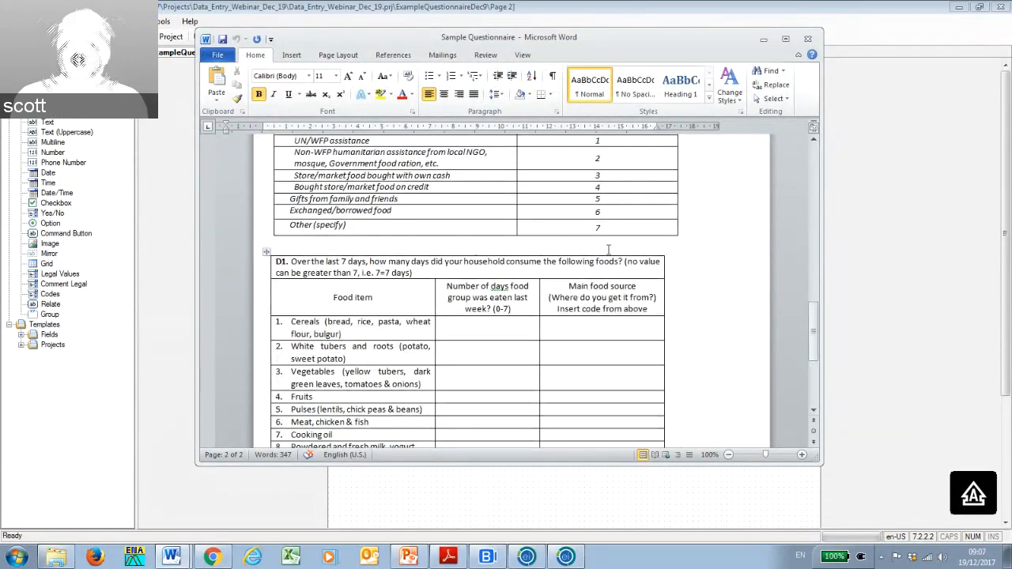
{"action": "scroll", "coordinate": [607, 277], "scroll_direction": "down", "scroll_amount": 2}
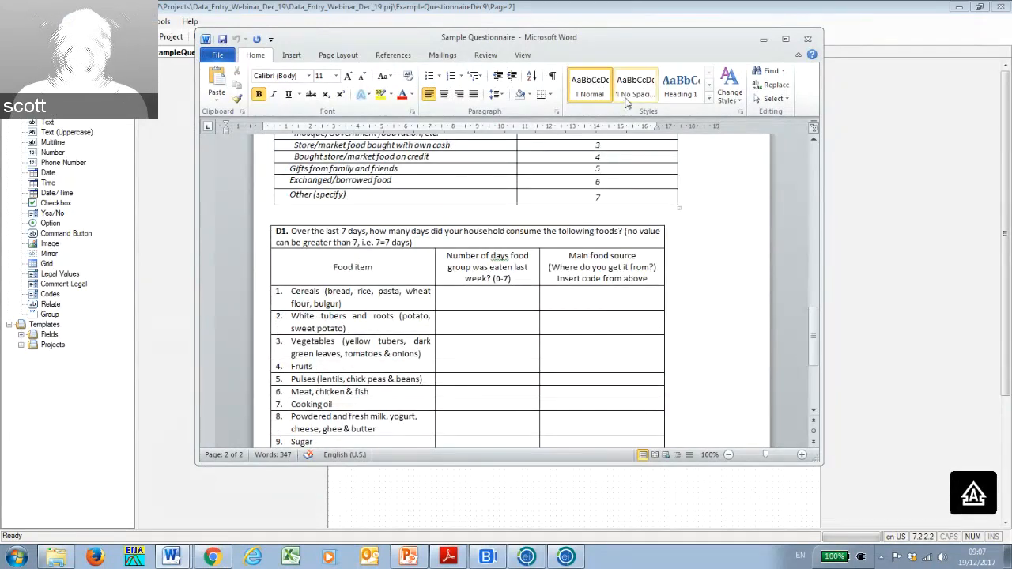
{"action": "left_click", "coordinate": [763, 39]}
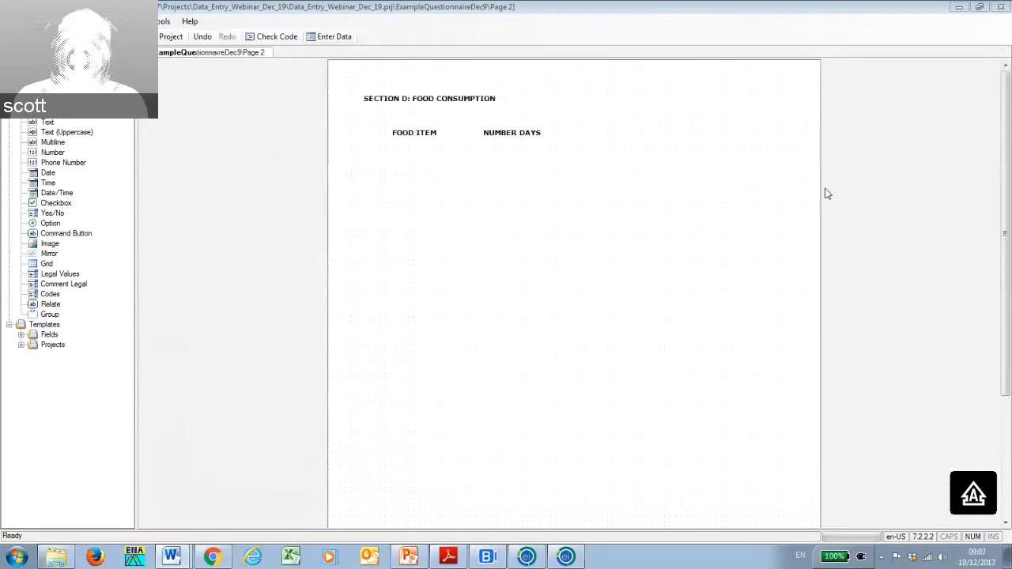
{"action": "right_click", "coordinate": [611, 149]}
{"action": "mouse_move", "coordinate": [611, 149]}
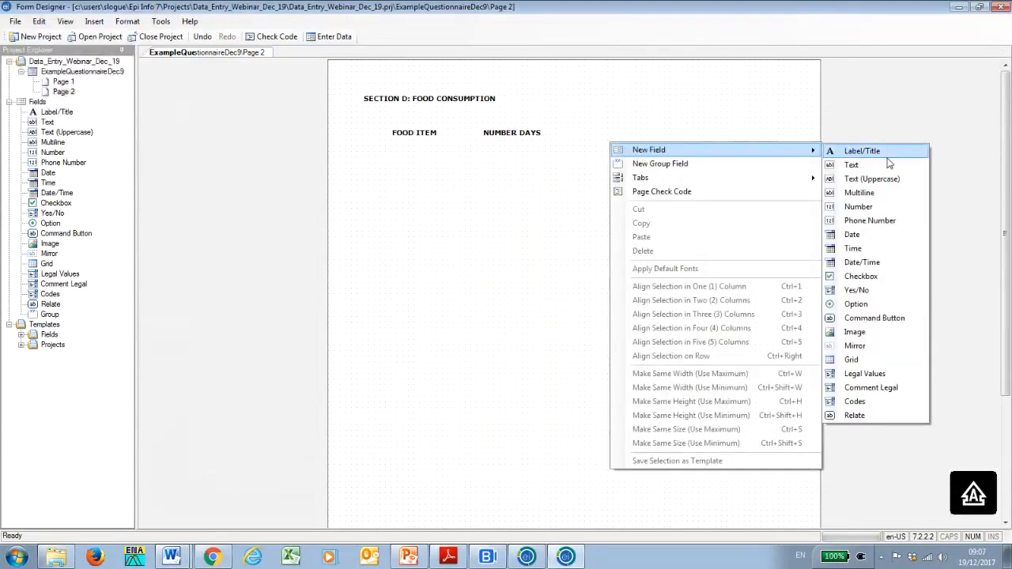
{"action": "left_click", "coordinate": [862, 151]}
{"action": "type", "text": "FOOD SOURCE"}
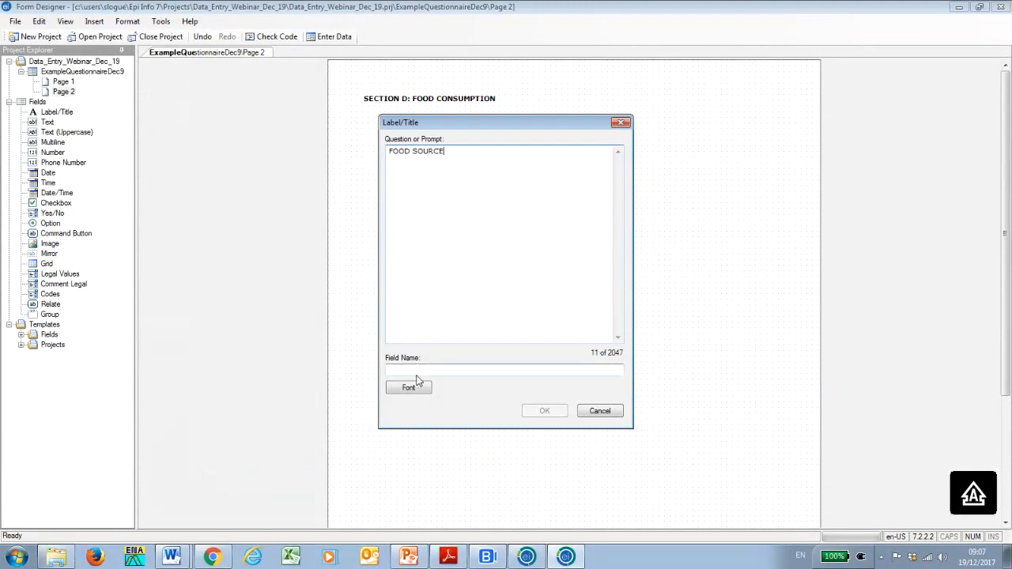
{"action": "left_click", "coordinate": [421, 369]}
Make the FOOD SOURCE label bold and align it on the heading row to the right of NUMBER DAYS.
{"action": "left_click", "coordinate": [417, 387]}
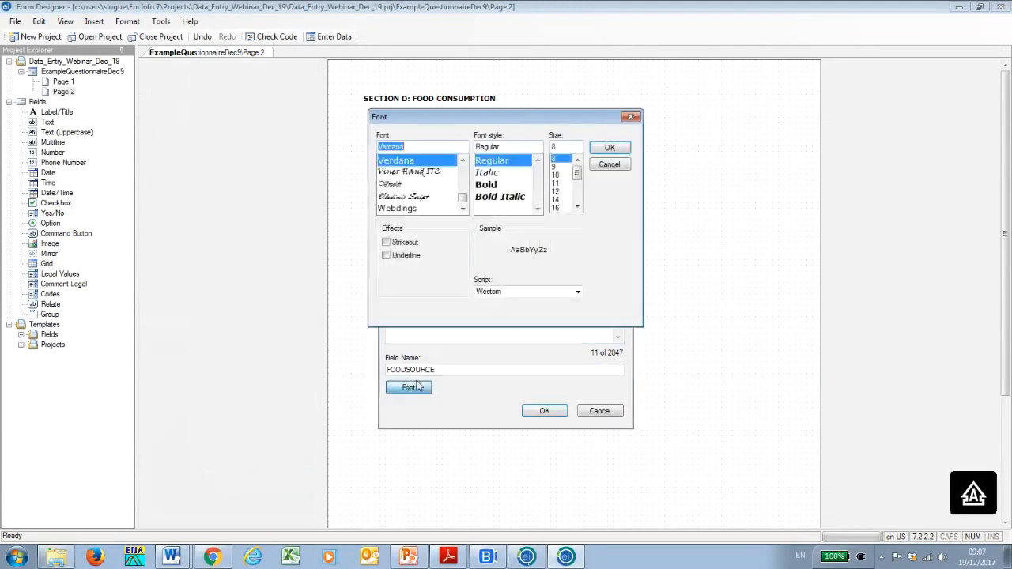
{"action": "left_click", "coordinate": [486, 185]}
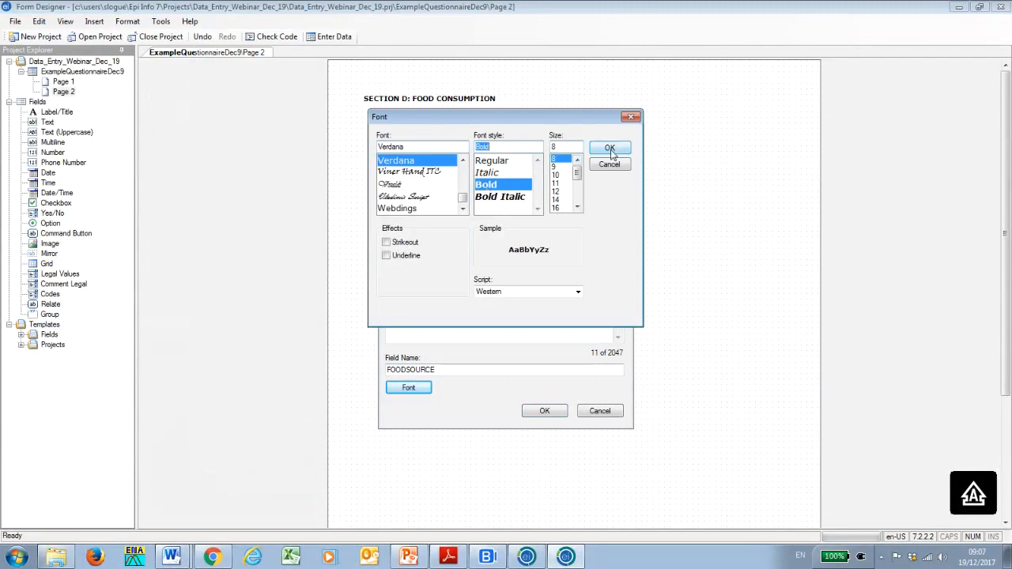
{"action": "left_click", "coordinate": [610, 149]}
{"action": "left_click", "coordinate": [545, 411]}
{"action": "left_click", "coordinate": [639, 146]}
{"action": "left_click_drag", "start_coordinate": [639, 146], "coordinate": [608, 140]}
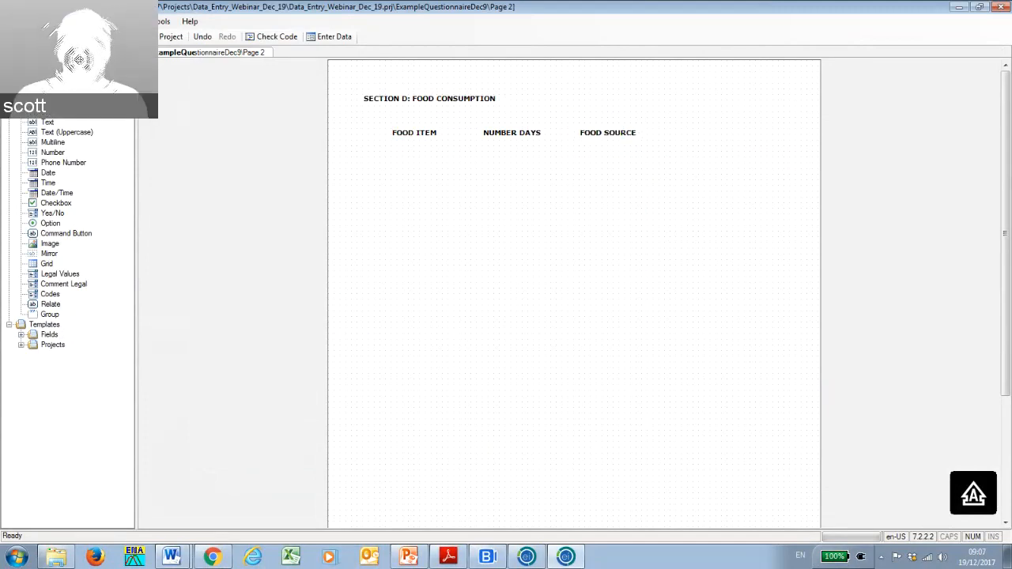
Check the first D1 food item in the Word questionnaire, and add a Label/Title field 1. CEREALS beneath FOOD ITEM on the form.
{"action": "left_click_drag", "start_coordinate": [1011, 77], "coordinate": [718, 106]}
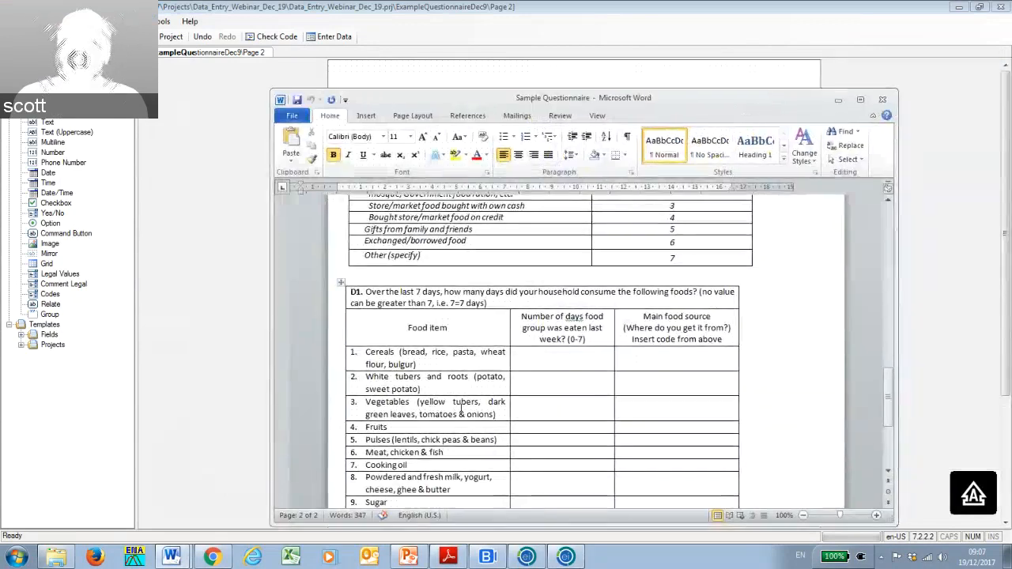
{"action": "scroll", "coordinate": [450, 394], "scroll_direction": "down", "scroll_amount": 1}
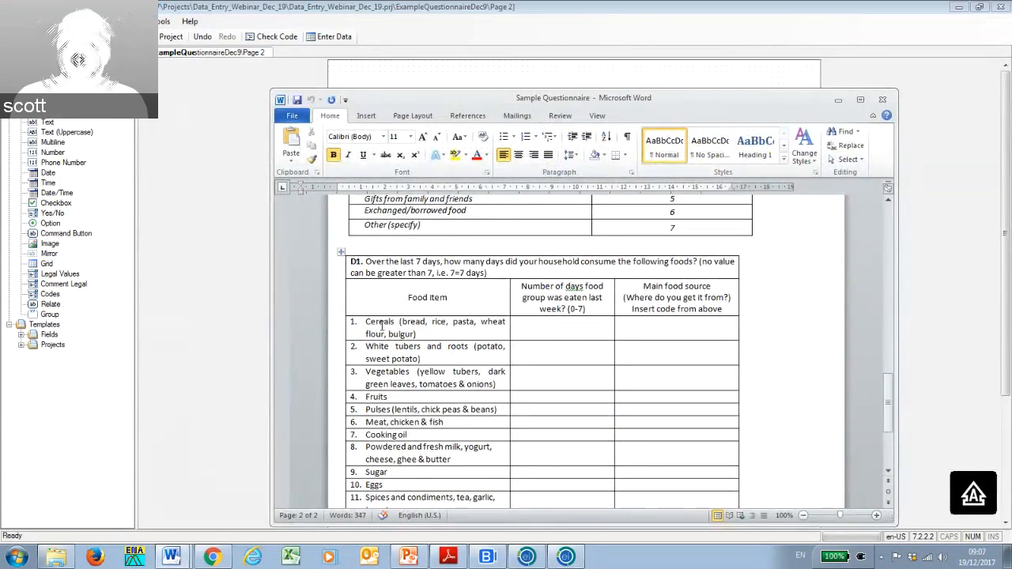
{"action": "left_click_drag", "start_coordinate": [713, 101], "coordinate": [1011, 70]}
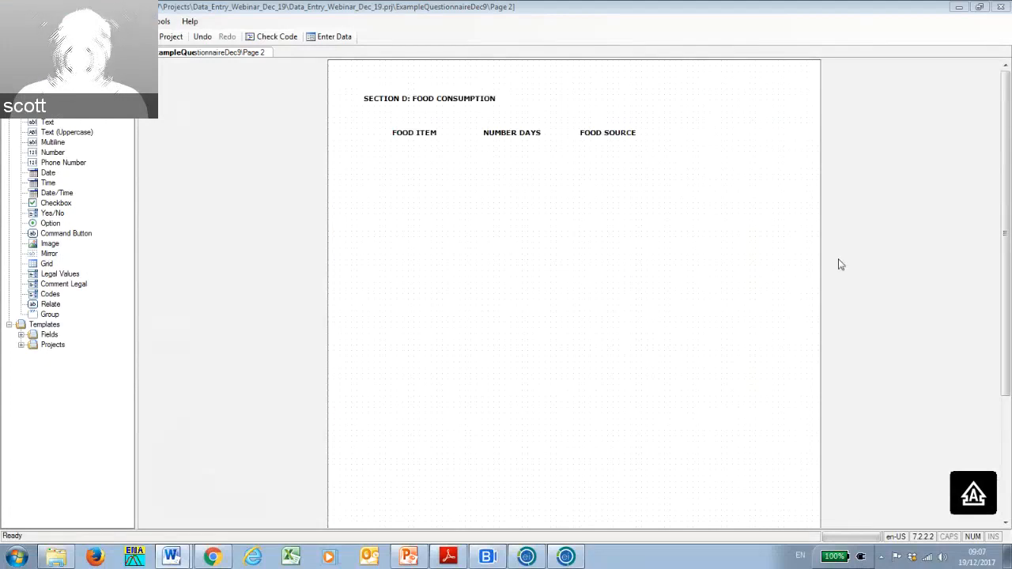
{"action": "right_click", "coordinate": [397, 167]}
{"action": "mouse_move", "coordinate": [399, 170]}
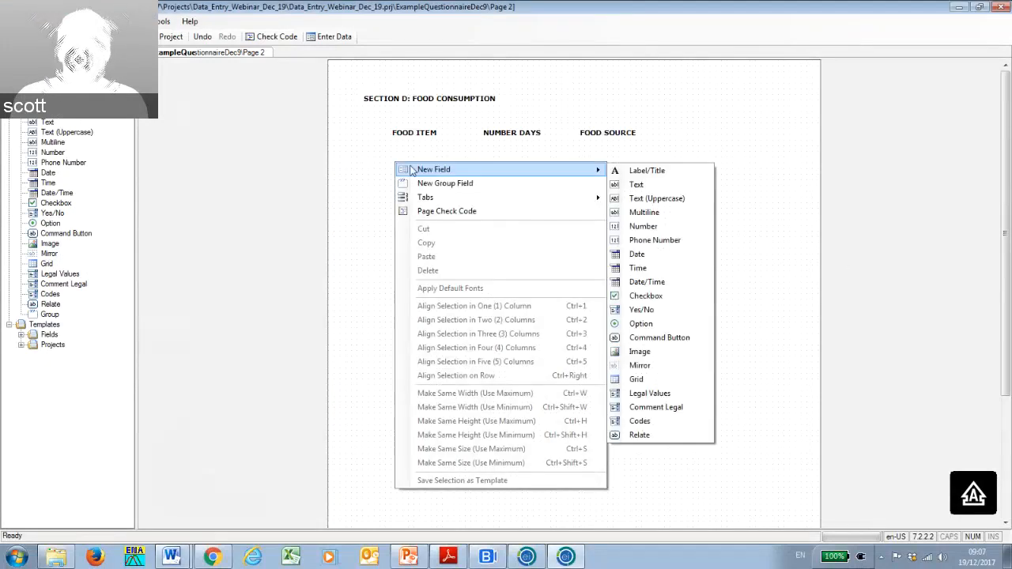
{"action": "left_click", "coordinate": [648, 172]}
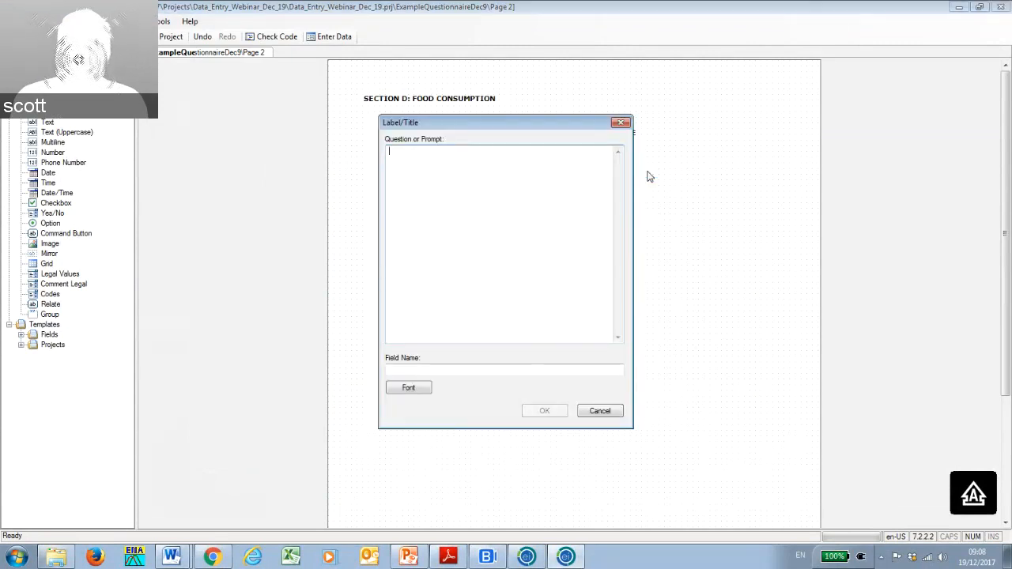
{"action": "type", "text": "1. CEREALS"}
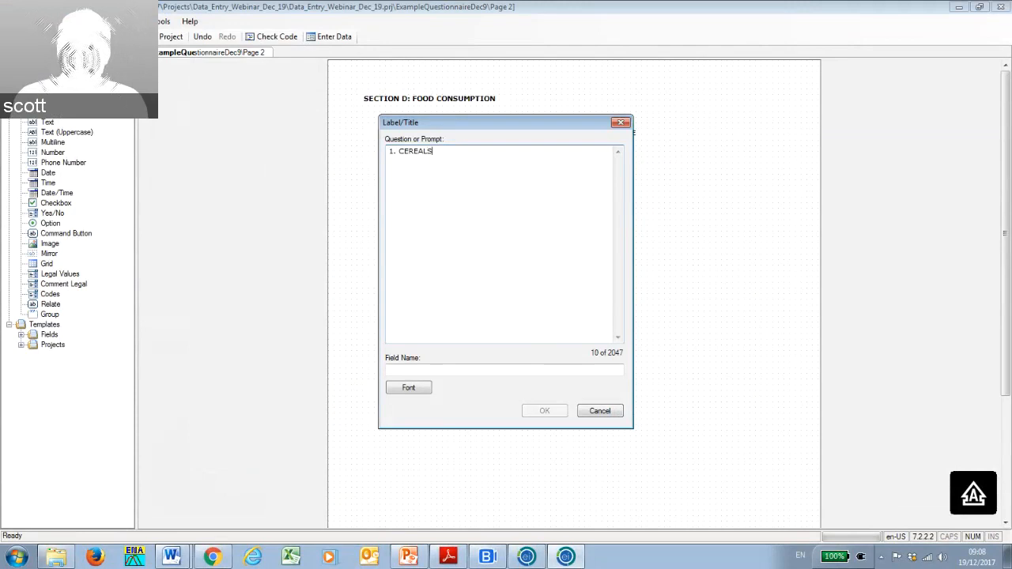
{"action": "left_click", "coordinate": [490, 369]}
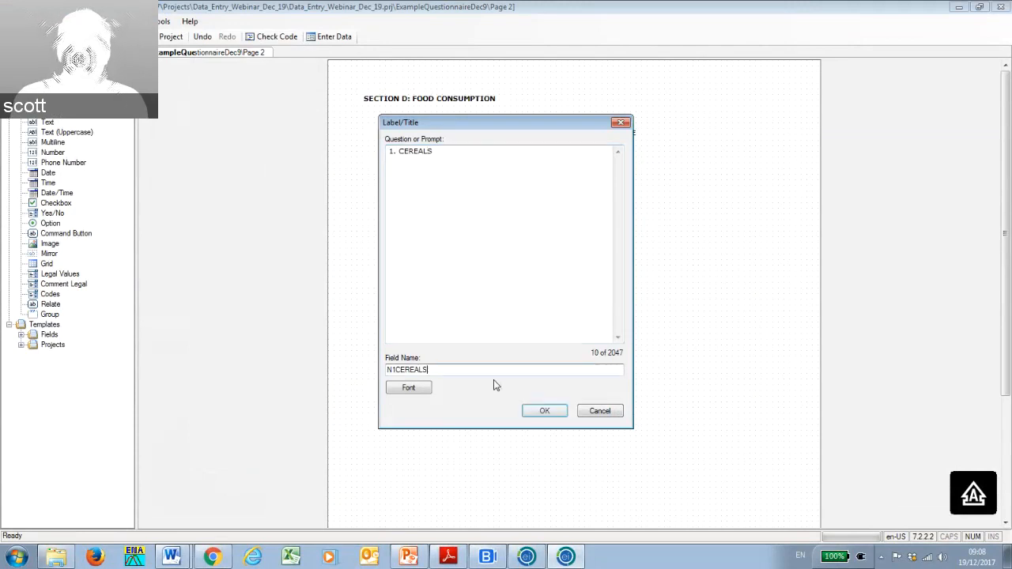
{"action": "left_click", "coordinate": [543, 413]}
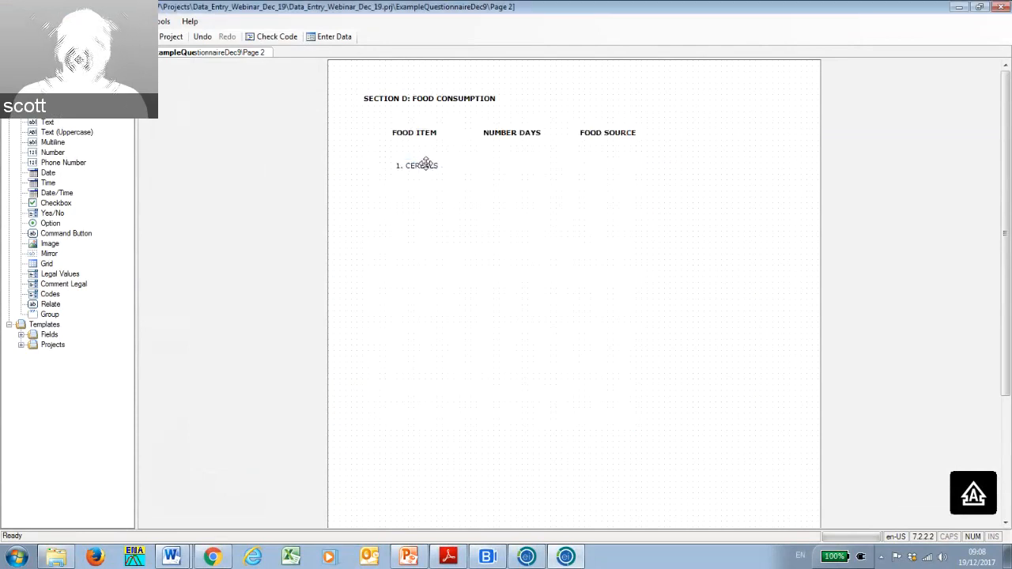
{"action": "left_click_drag", "start_coordinate": [424, 164], "coordinate": [426, 159]}
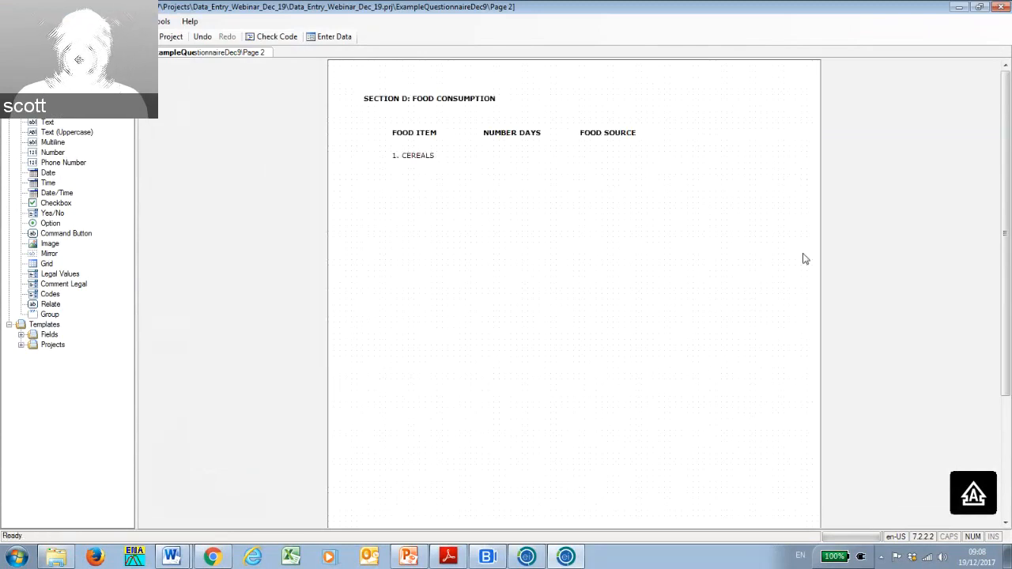
Start a new Legal Values field in the CEREALS row beneath NUMBER DAYS, keeping that row in view behind the dialog.
{"action": "right_click", "coordinate": [501, 159]}
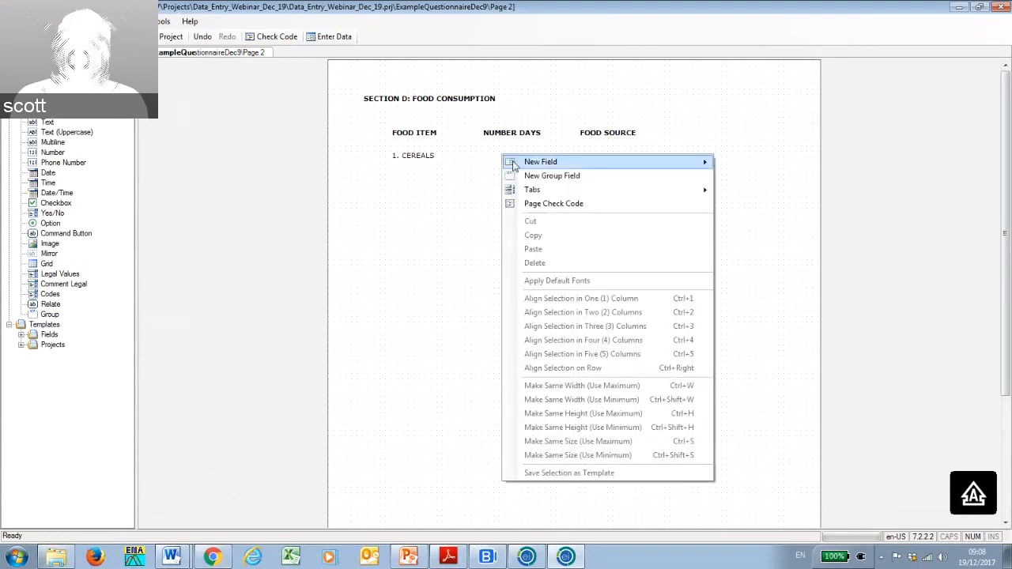
{"action": "mouse_move", "coordinate": [522, 166]}
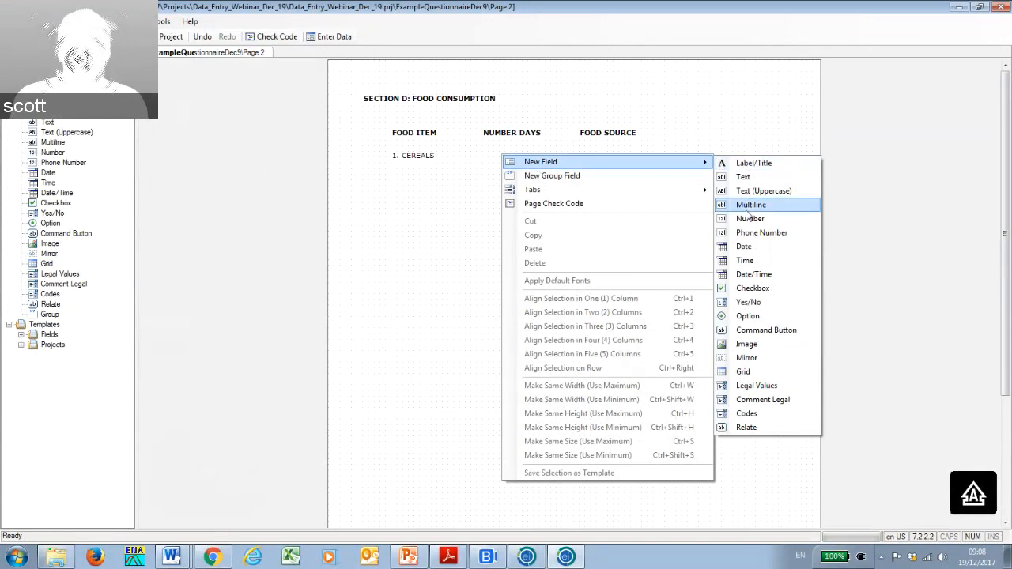
{"action": "left_click", "coordinate": [766, 387]}
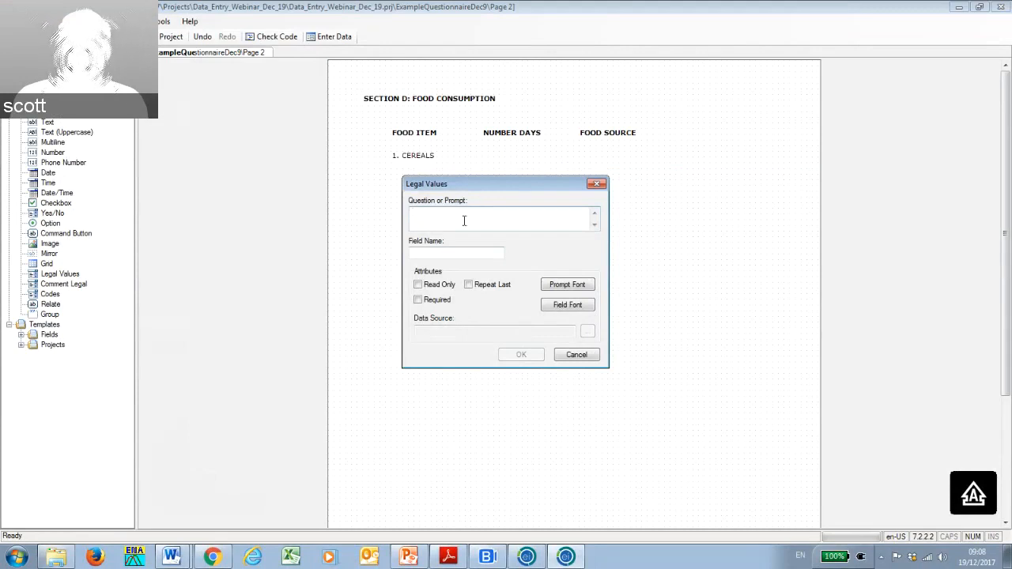
{"action": "left_click_drag", "start_coordinate": [495, 180], "coordinate": [552, 234]}
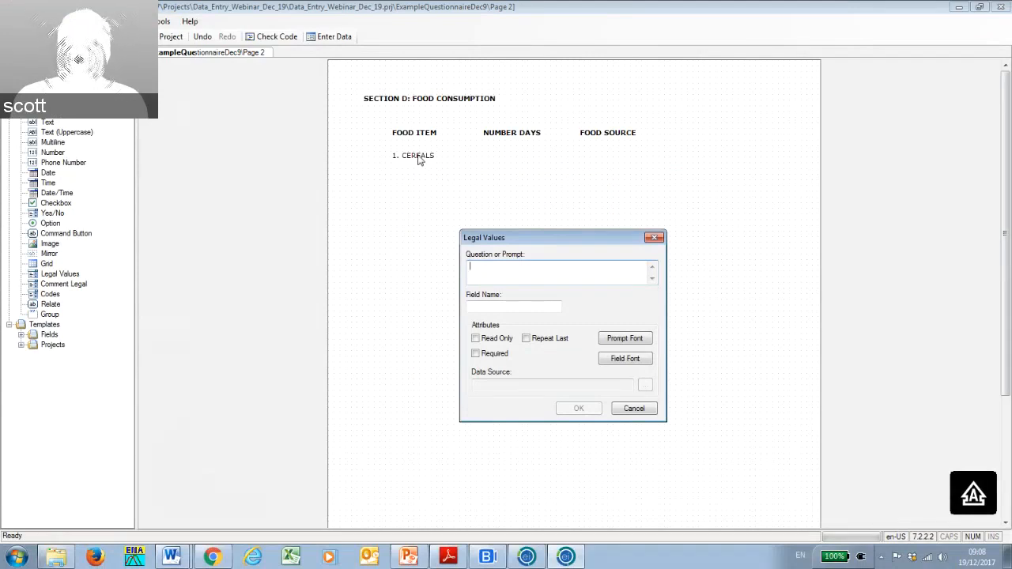
Set the Legal Values field's name to CEREALSDAYS and leave its prompt blank.
{"action": "left_click", "coordinate": [500, 306]}
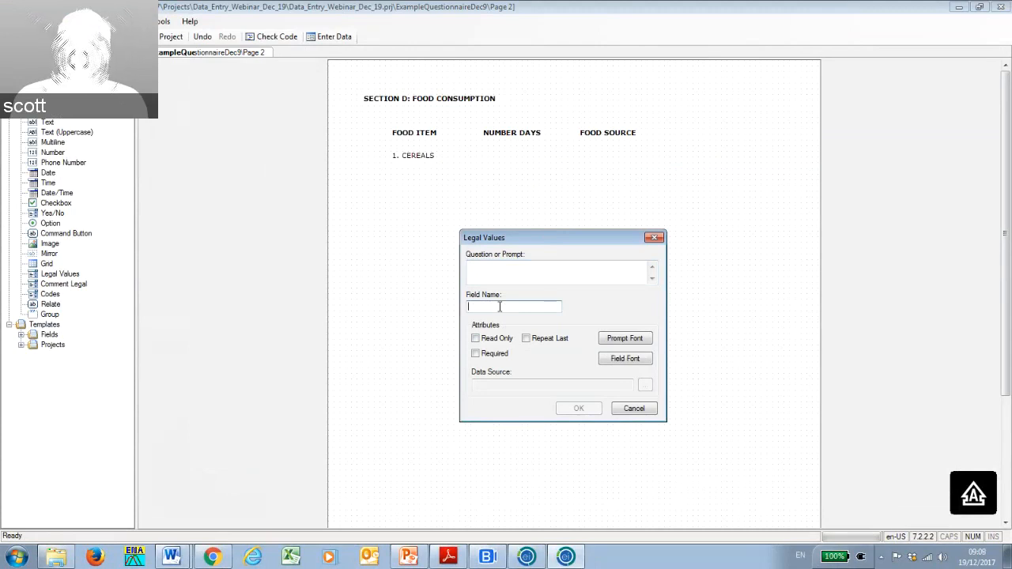
{"action": "type", "text": "1.CEAREAL"}
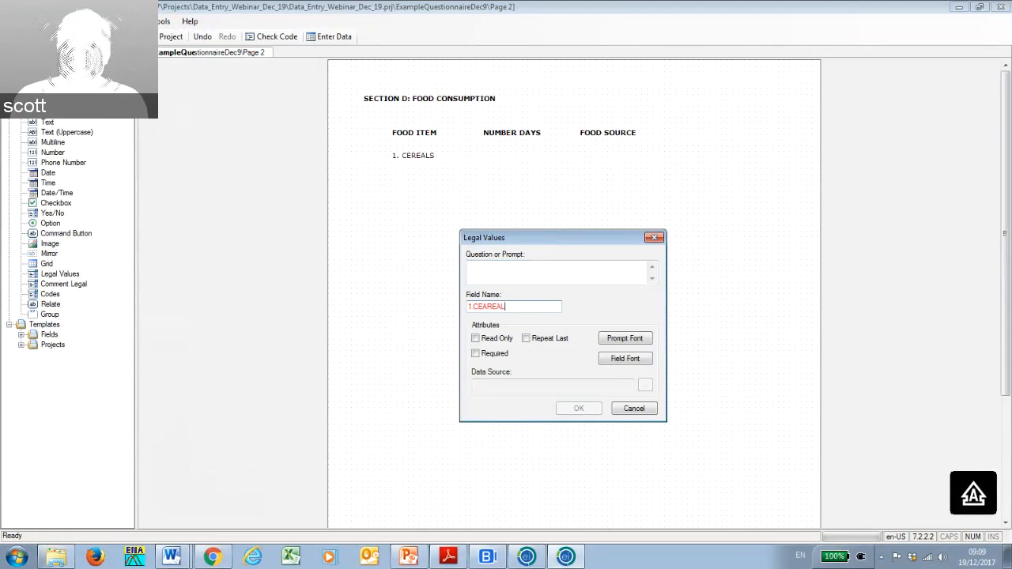
{"action": "key", "text": "BackSpace"}
{"action": "key", "text": "BackSpace"}
{"action": "key", "text": "BackSpace"}
{"action": "key", "text": "BackSpace"}
{"action": "key", "text": "BackSpace"}
{"action": "key", "text": "BackSpace"}
{"action": "key", "text": "BackSpace"}
{"action": "key", "text": "BackSpace"}
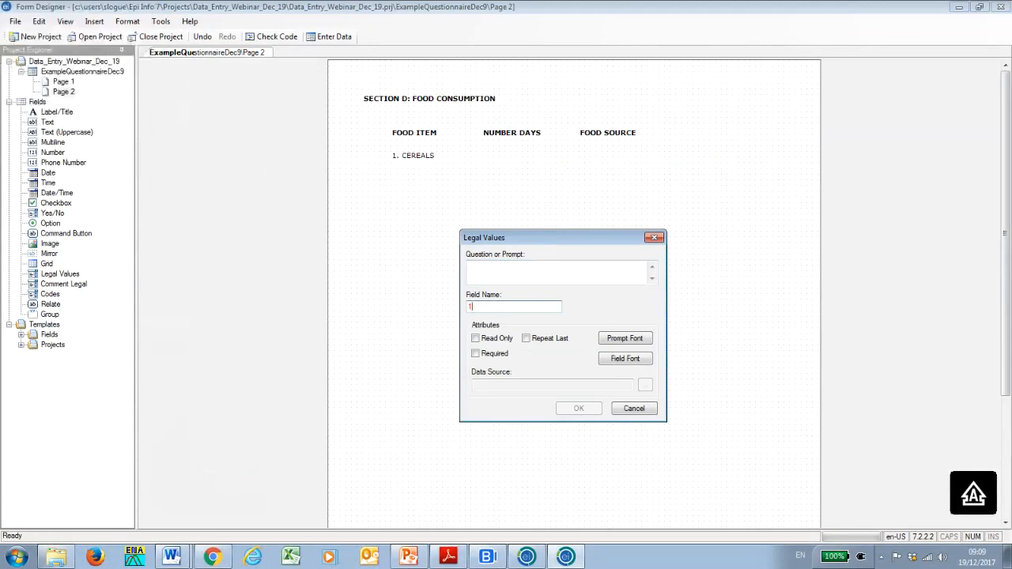
{"action": "type", "text": "CEREALSDA"}
{"action": "type", "text": "YS"}
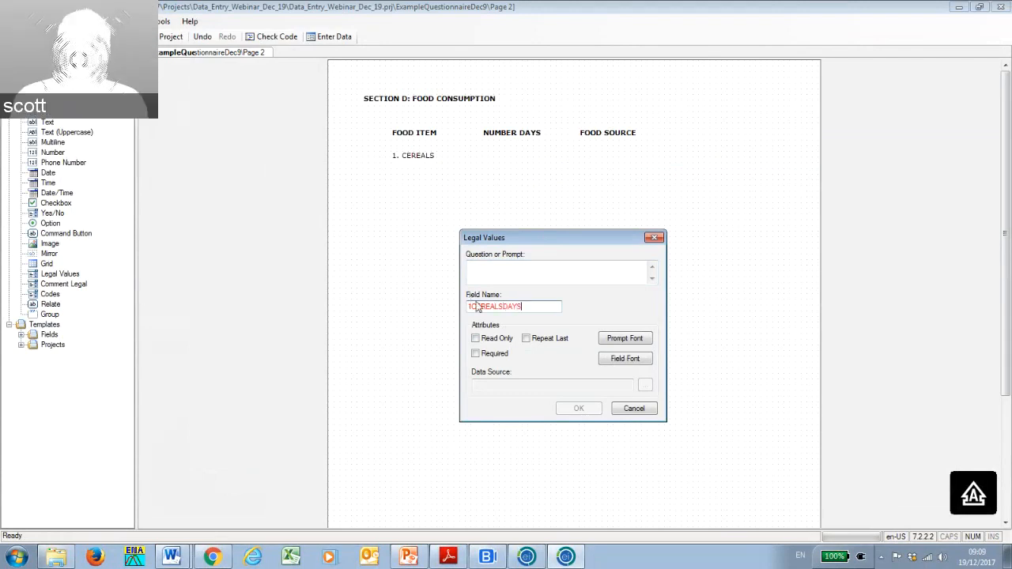
{"action": "left_click", "coordinate": [472, 307]}
{"action": "key", "text": "BackSpace"}
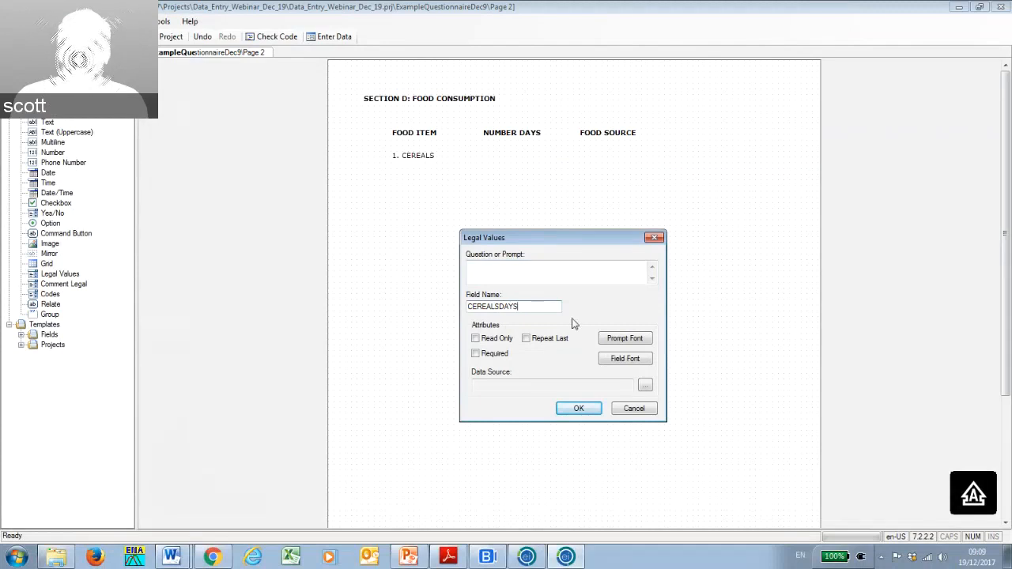
Create a new data source for the CEREALSDAYS field and open its first row for entry.
{"action": "left_click", "coordinate": [645, 387]}
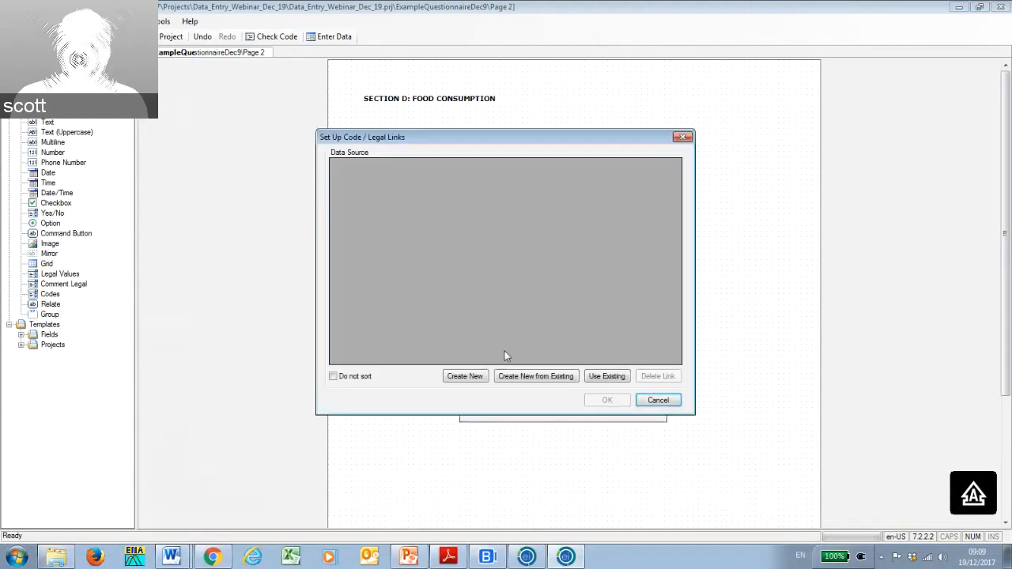
{"action": "left_click", "coordinate": [464, 377]}
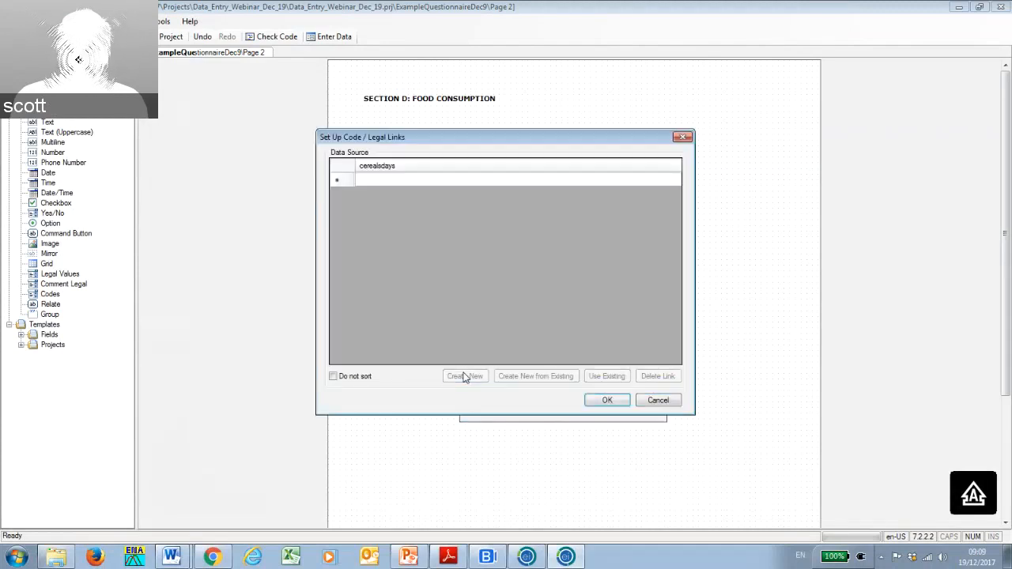
{"action": "left_click", "coordinate": [432, 180]}
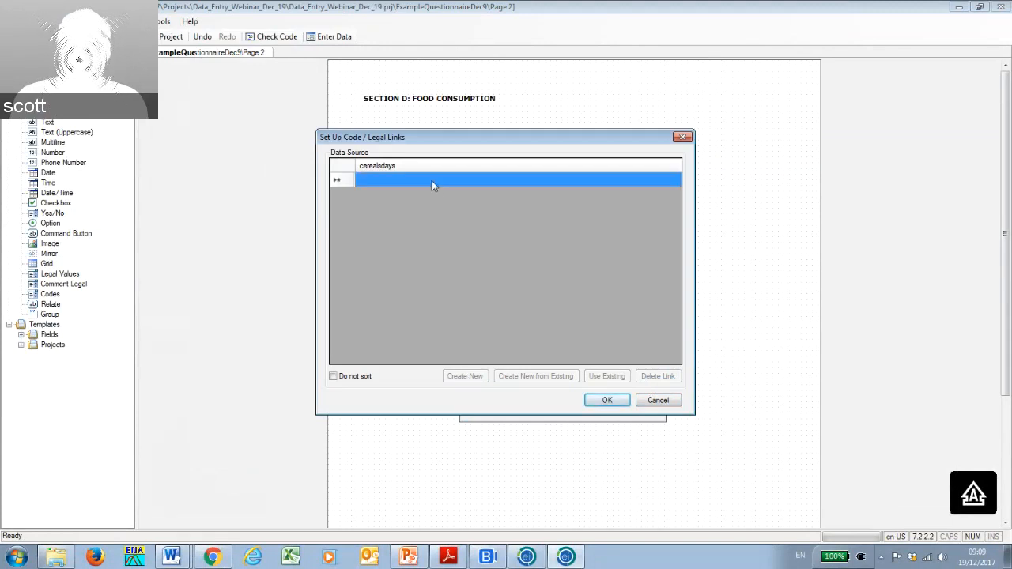
{"action": "left_click_drag", "start_coordinate": [475, 136], "coordinate": [484, 189]}
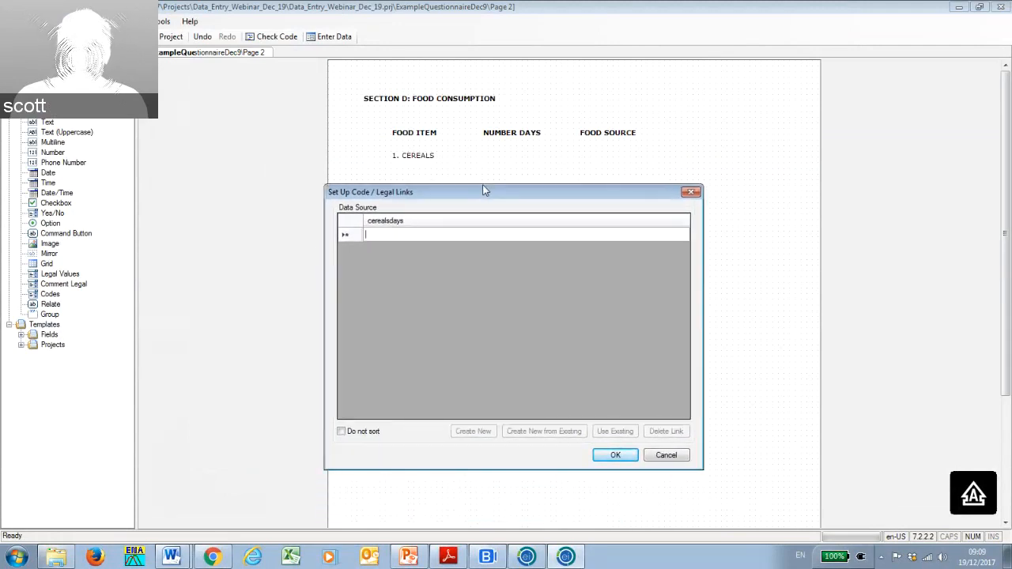
Fill the cerealsdays value list with a blank first row followed by 0, 1, 2, 3, 4, 5 and 6.
{"action": "type", "text": "0"}
{"action": "key", "text": "BackSpace"}
{"action": "key", "text": "Return"}
{"action": "type", "text": "0"}
{"action": "key", "text": "Return"}
{"action": "type", "text": "1"}
{"action": "key", "text": "Return"}
{"action": "type", "text": "2"}
{"action": "key", "text": "Return"}
{"action": "type", "text": "3 4 5 6"}
{"action": "key", "text": "Return"}
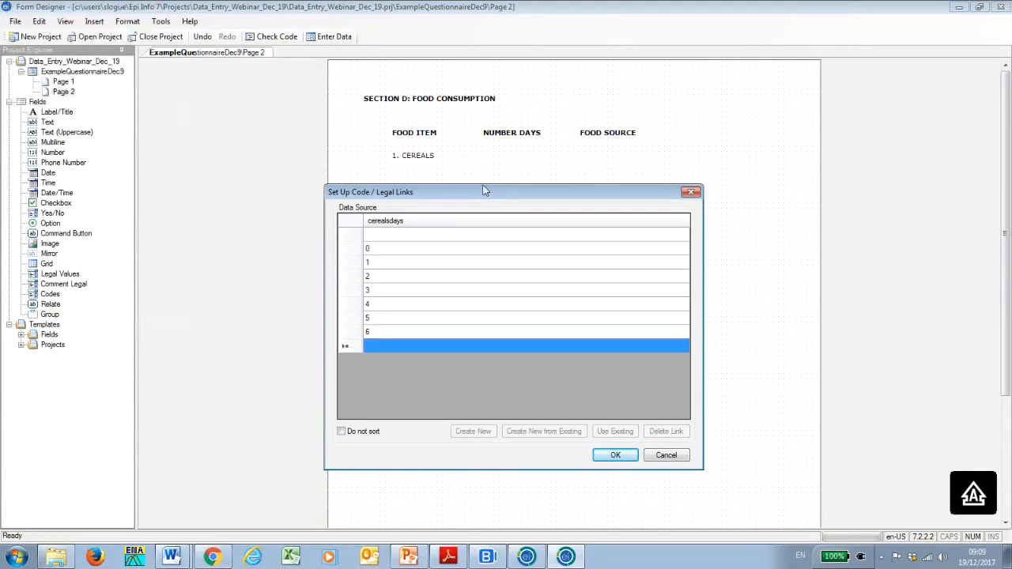
Accept the value list and the CEREALSDAYS field, and place its drop-down beneath NUMBER DAYS in the CEREALS row.
{"action": "left_click", "coordinate": [613, 455]}
{"action": "left_click", "coordinate": [578, 412]}
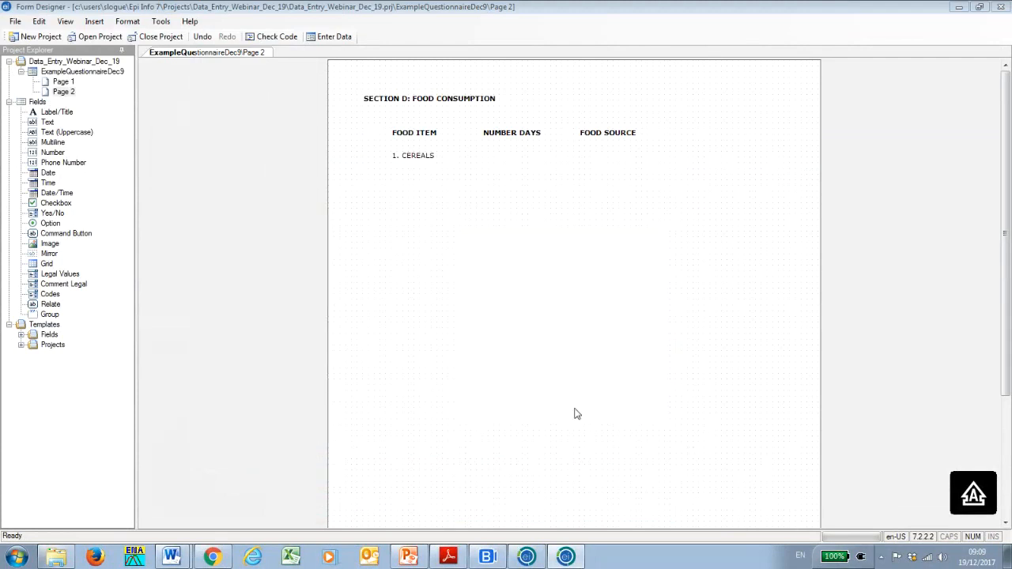
{"action": "left_click_drag", "start_coordinate": [630, 164], "coordinate": [503, 155]}
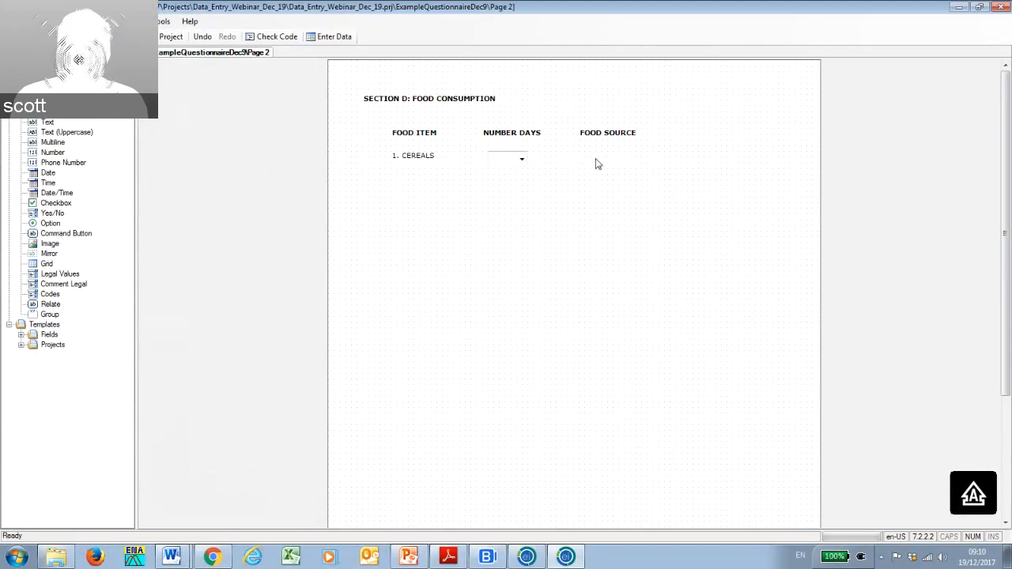
Add a Legal Values field named CEREALSFOODSOURCE with a blank prompt under FOOD SOURCE in the CEREALS row.
{"action": "right_click", "coordinate": [599, 163]}
{"action": "mouse_move", "coordinate": [799, 166]}
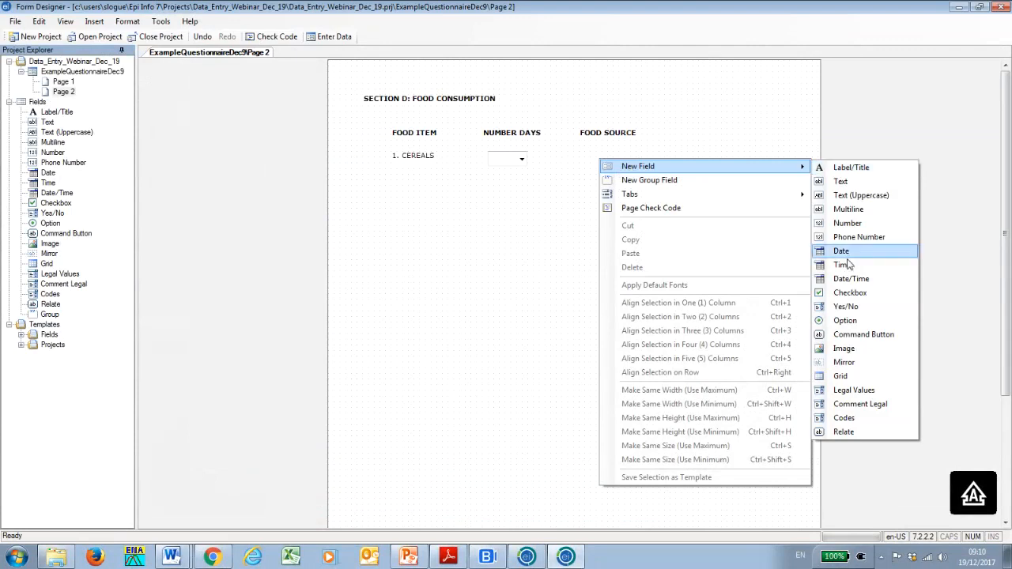
{"action": "left_click", "coordinate": [855, 391]}
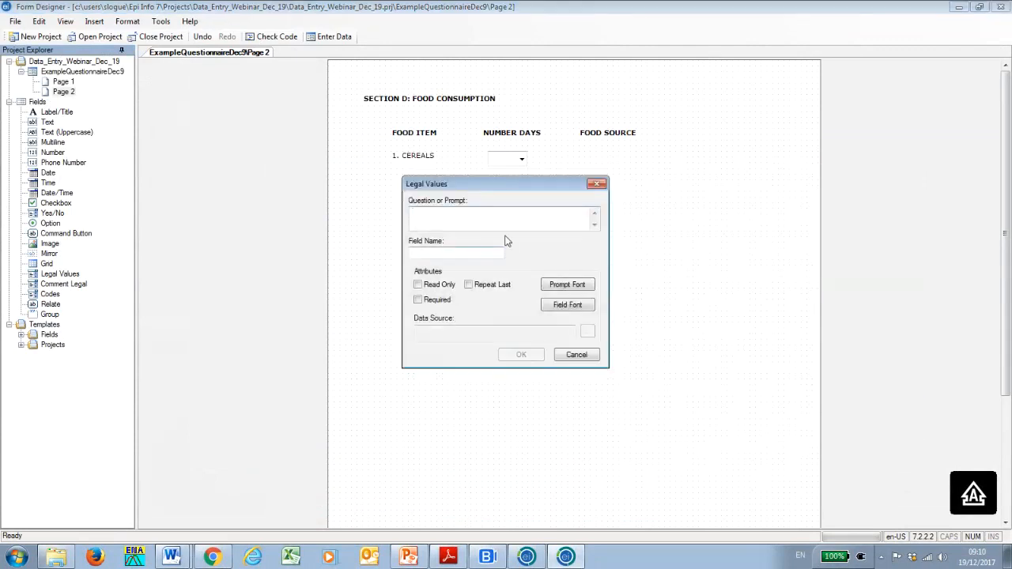
{"action": "left_click", "coordinate": [436, 251]}
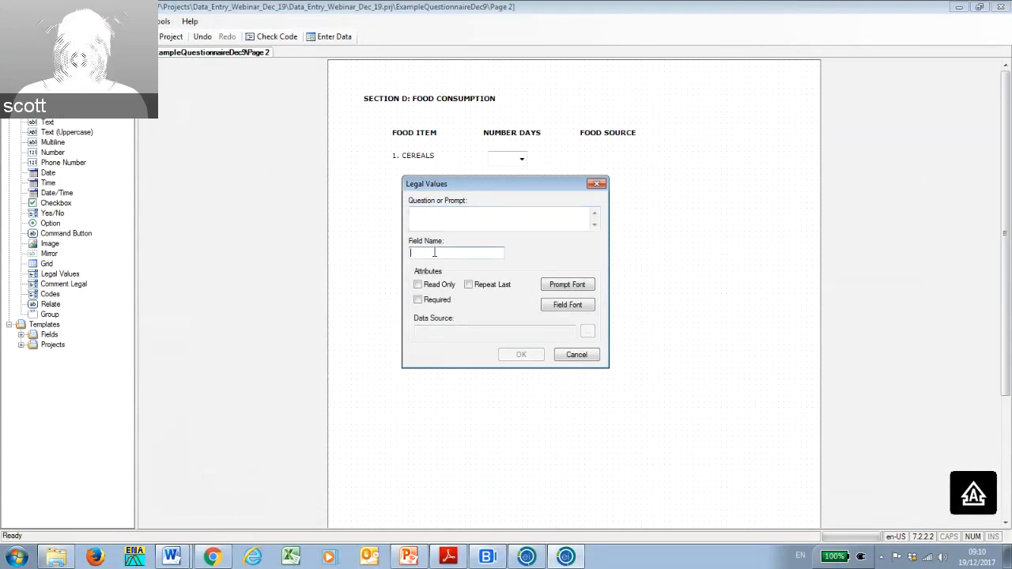
{"action": "type", "text": "CER"}
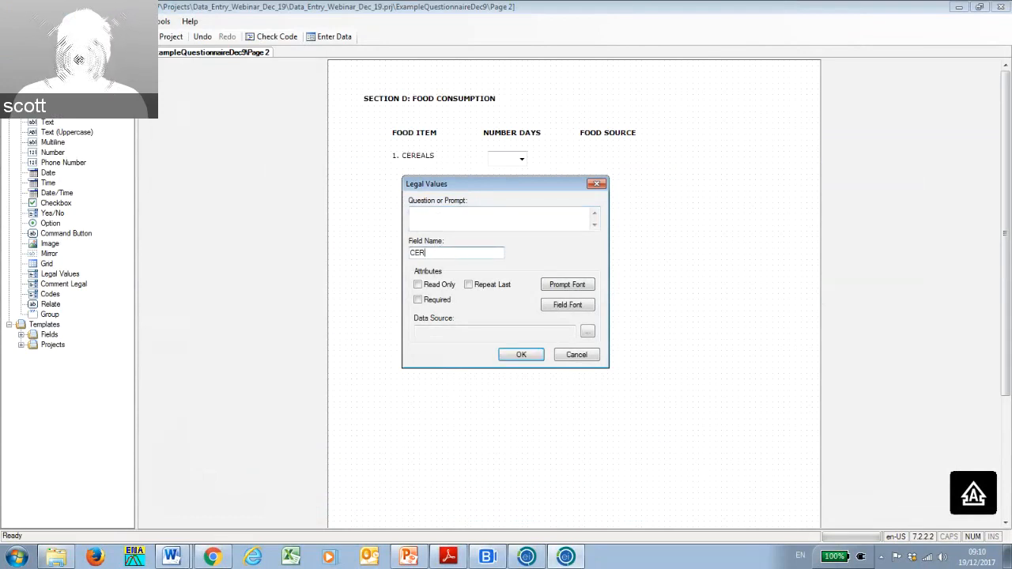
{"action": "type", "text": "EALSFOODSOURCE"}
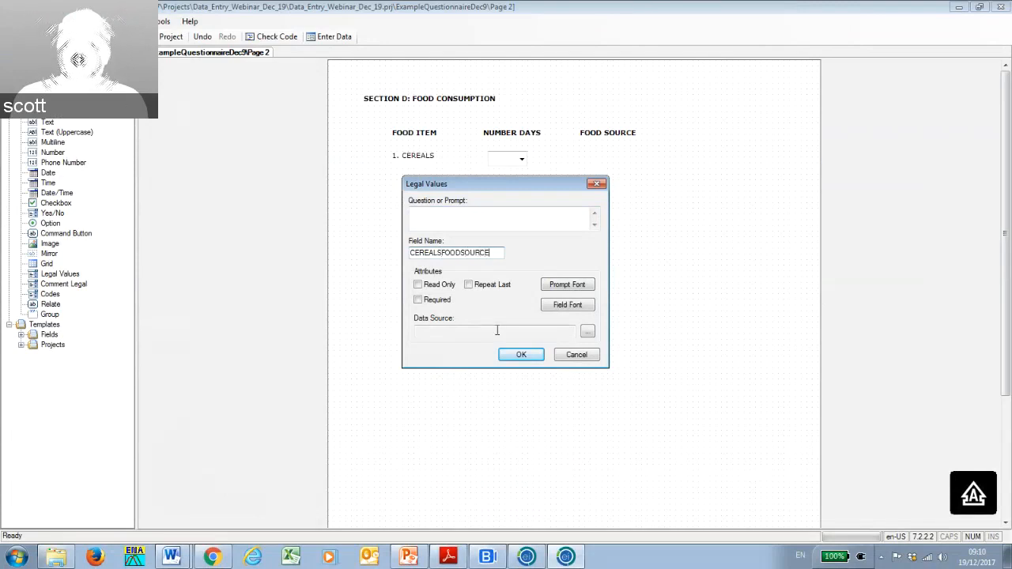
Create a new data source for the CEREALSFOODSOURCE field with a blank first row followed by 1, 2, 3, 4, 5, 6 and 7.
{"action": "left_click", "coordinate": [588, 331]}
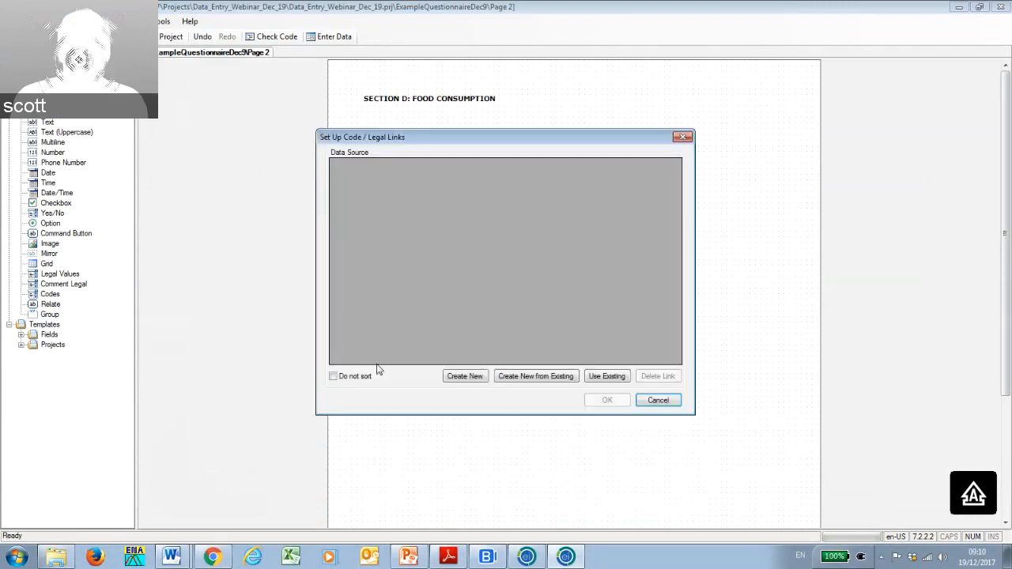
{"action": "left_click", "coordinate": [465, 377]}
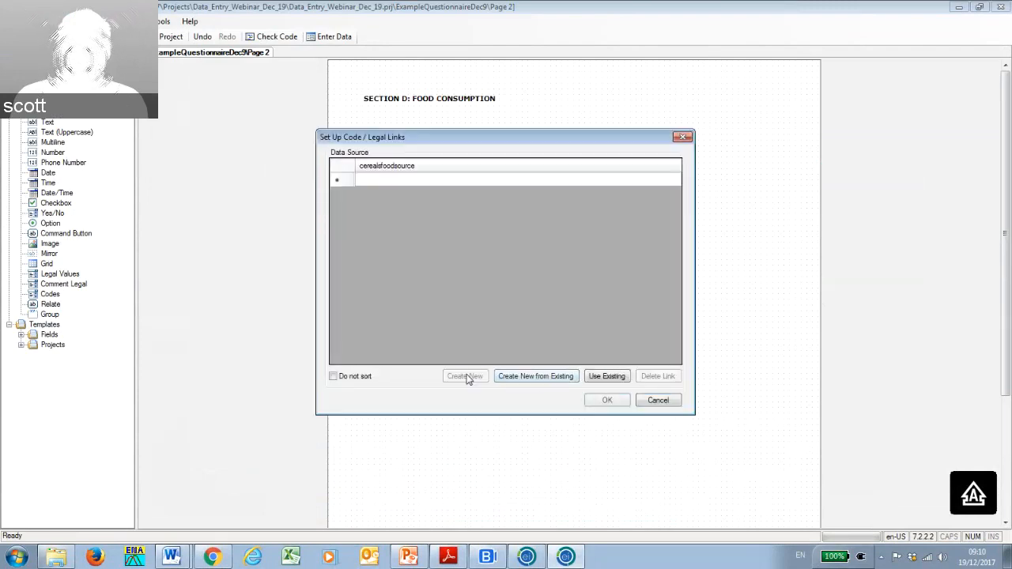
{"action": "left_click", "coordinate": [395, 180]}
{"action": "left_click", "coordinate": [395, 180]}
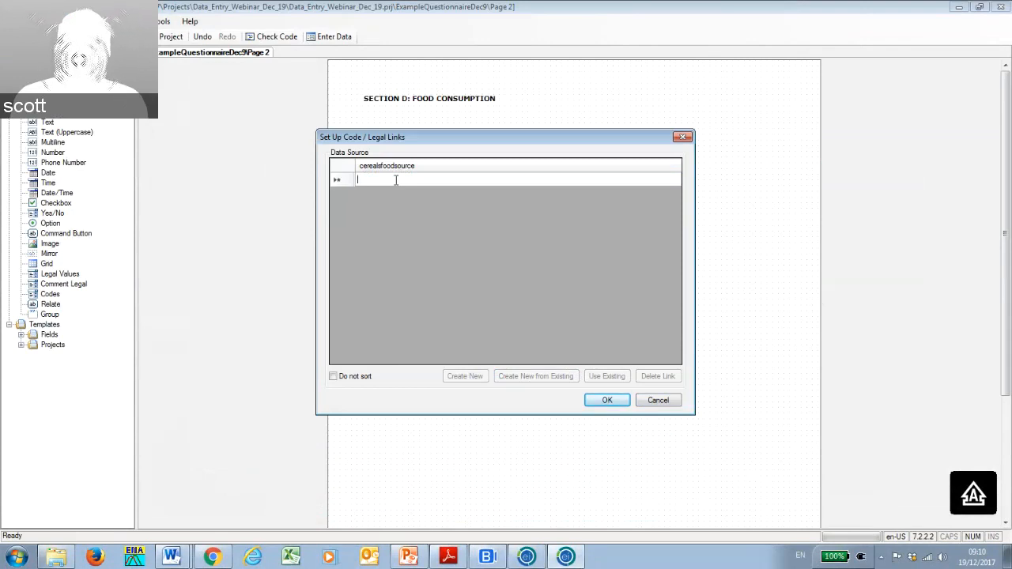
{"action": "type", "text": "1"}
{"action": "key", "text": "BackSpace"}
{"action": "key", "text": "Return"}
{"action": "type", "text": "1"}
{"action": "key", "text": "Return"}
{"action": "key", "text": "2"}
{"action": "key", "text": "Return"}
{"action": "key", "text": "3"}
{"action": "key", "text": "Return"}
{"action": "key", "text": "4"}
{"action": "key", "text": "Return"}
{"action": "type", "text": "5"}
{"action": "key", "text": "Return"}
{"action": "type", "text": "6"}
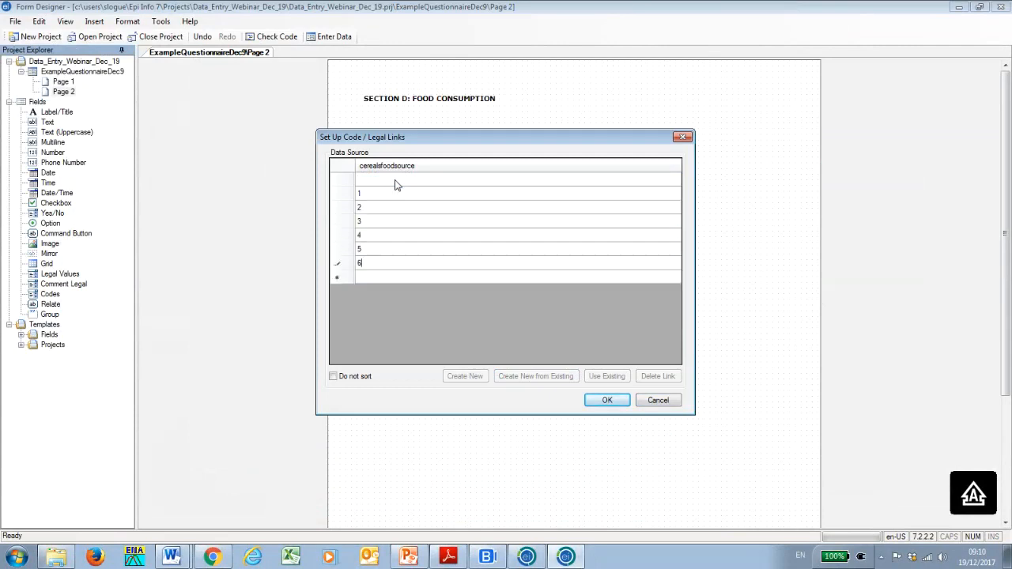
{"action": "key", "text": "Return"}
{"action": "type", "text": "7"}
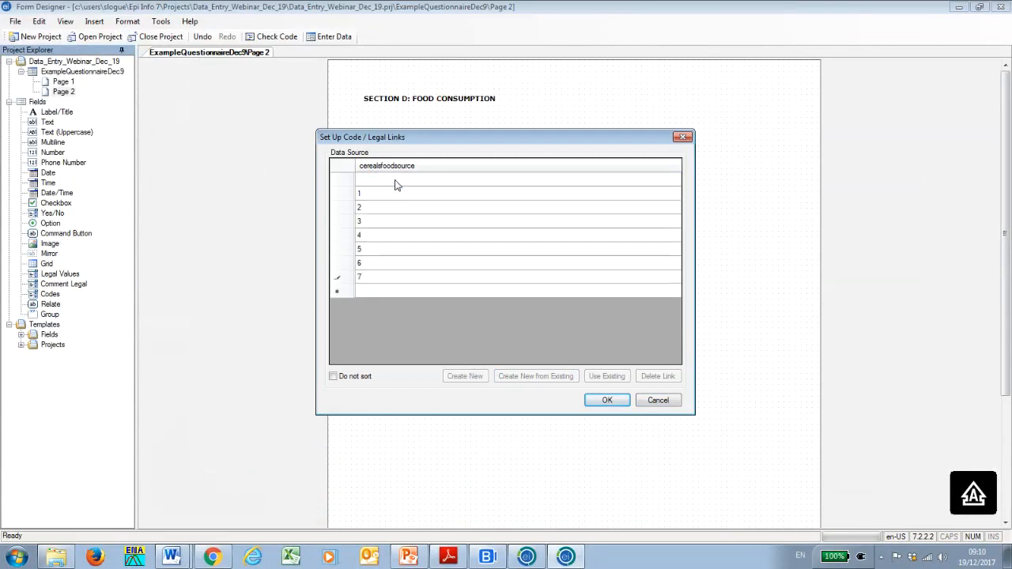
Accept the value list and the CEREALSFOODSOURCE field, narrow its drop-down and align it beneath FOOD SOURCE in the CEREALS row.
{"action": "left_click", "coordinate": [607, 404]}
{"action": "left_click", "coordinate": [527, 355]}
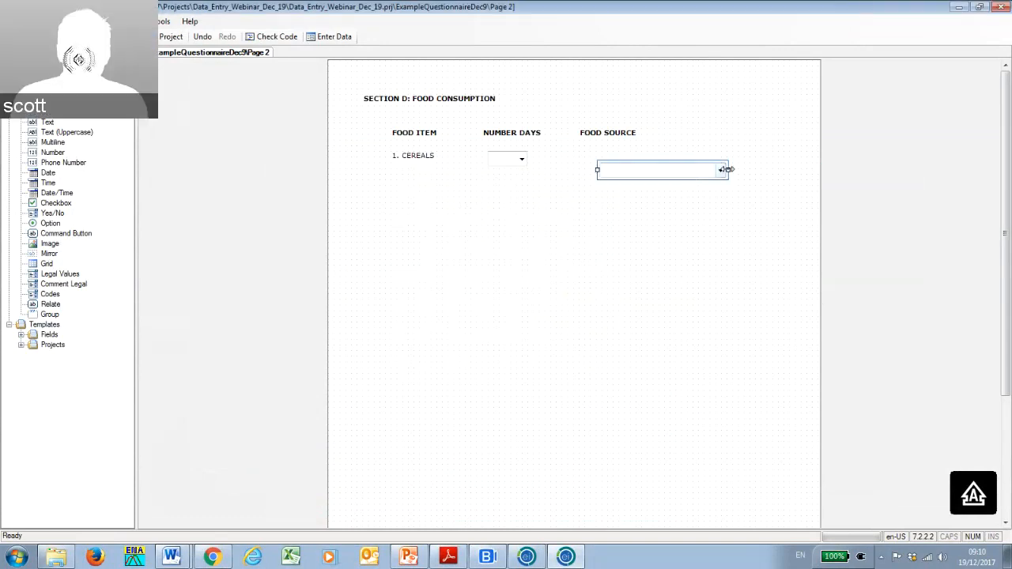
{"action": "left_click", "coordinate": [626, 166]}
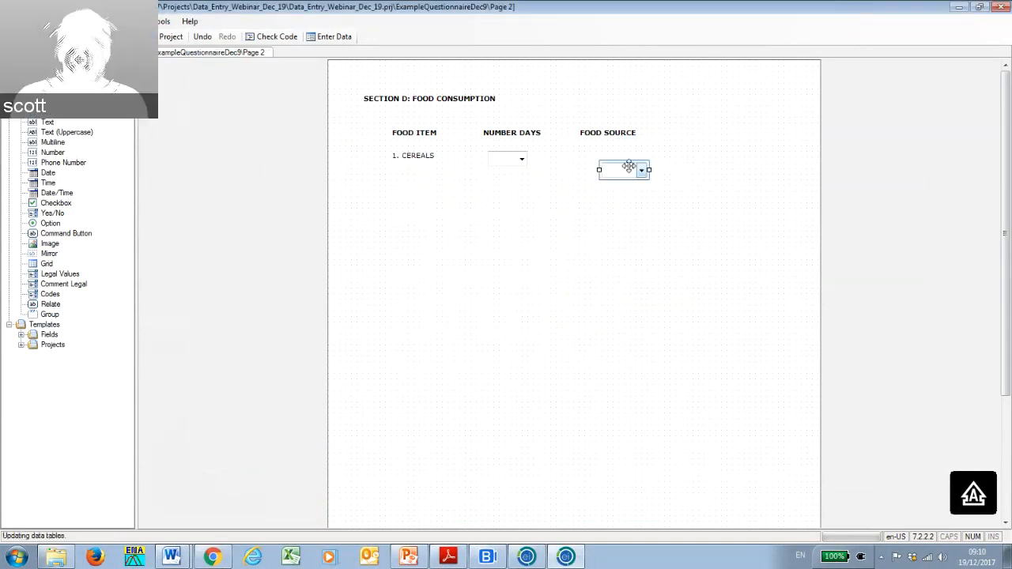
{"action": "left_click_drag", "start_coordinate": [625, 167], "coordinate": [606, 162]}
{"action": "left_click", "coordinate": [604, 160]}
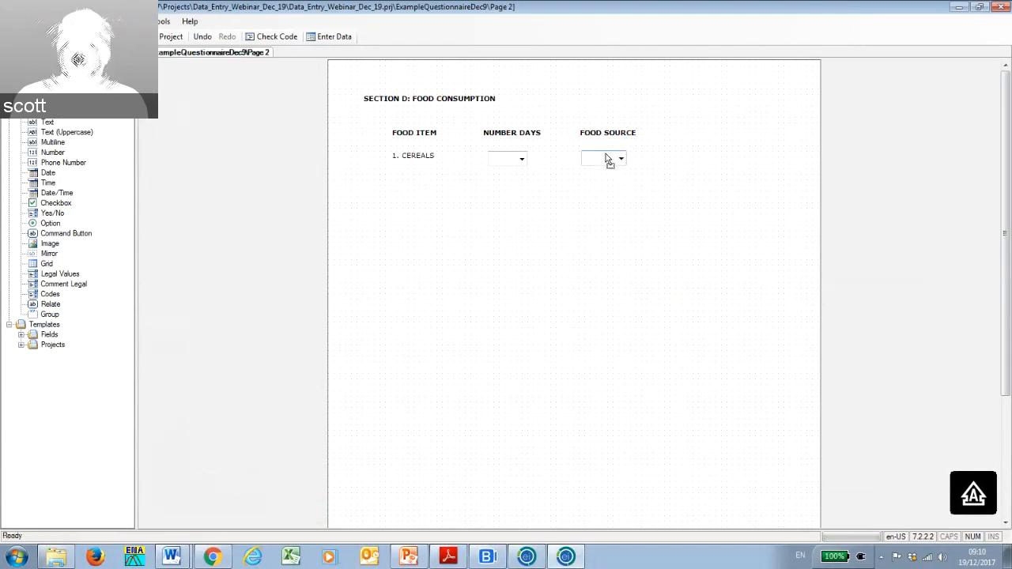
{"action": "key", "text": "Delete"}
{"action": "key", "text": "ctrl+z"}
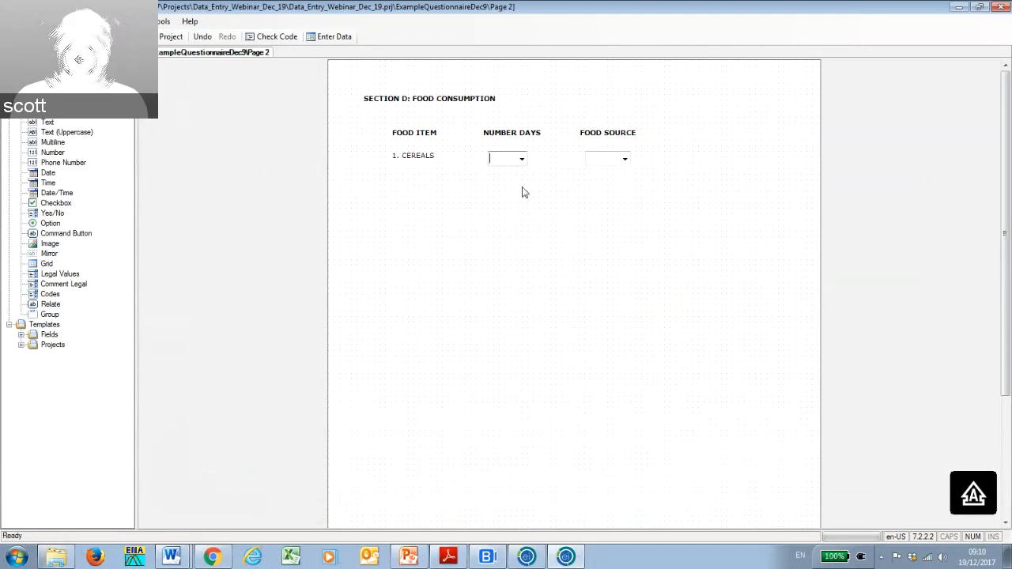
{"action": "left_click", "coordinate": [591, 159]}
{"action": "left_click", "coordinate": [536, 166]}
{"action": "left_click", "coordinate": [413, 157]}
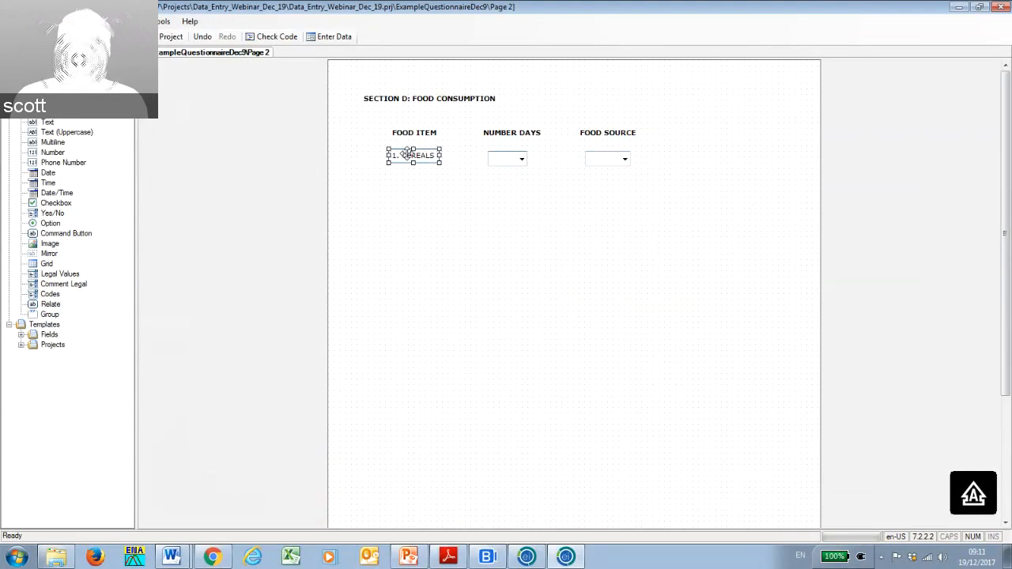
{"action": "left_click", "coordinate": [498, 158]}
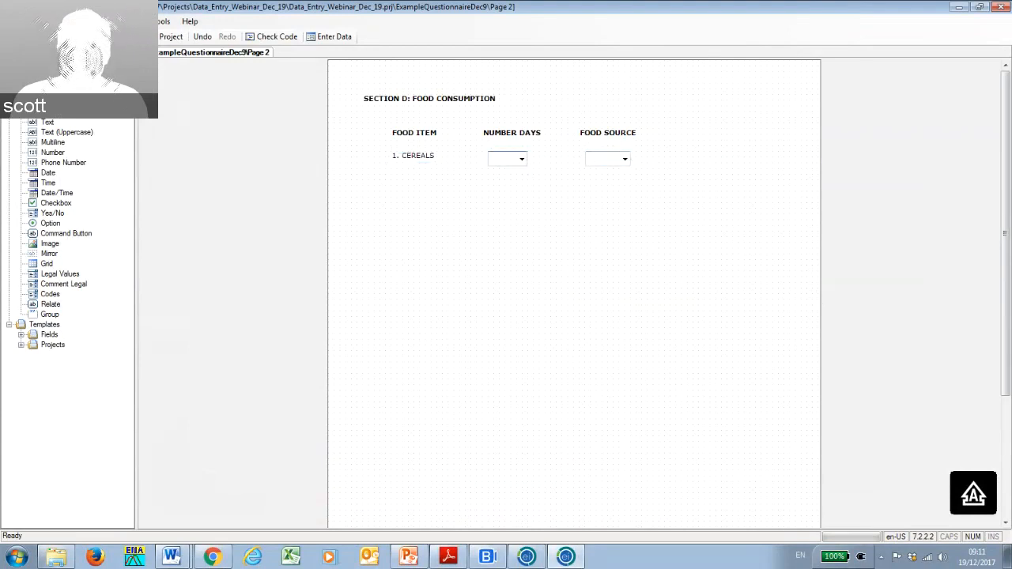
Compare the form's column headings and CEREALS row with the D1 food table in the Sample Questionnaire Word document.
{"action": "left_click_drag", "start_coordinate": [1011, 123], "coordinate": [456, 178]}
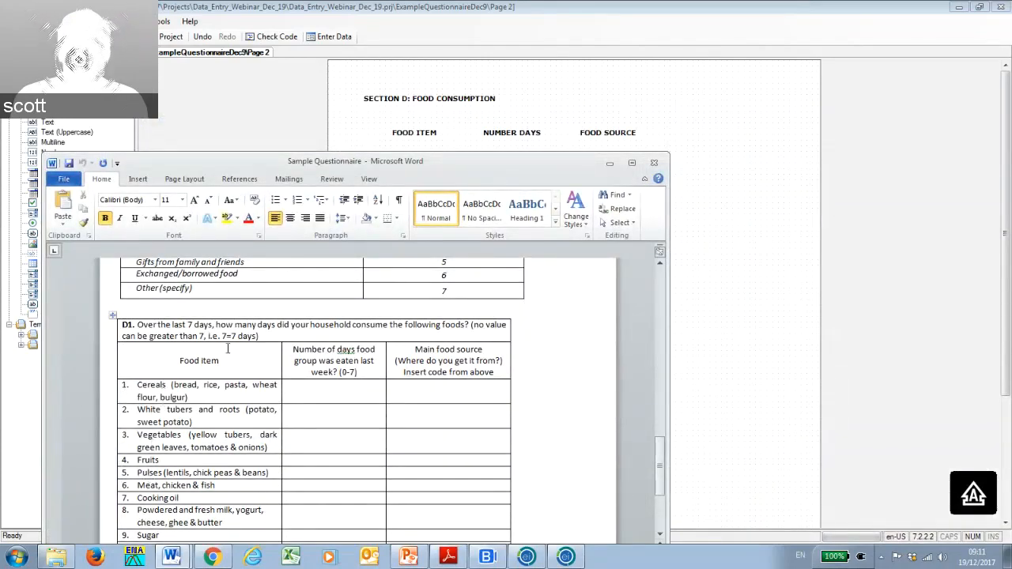
{"action": "left_click_drag", "start_coordinate": [465, 167], "coordinate": [1011, 197]}
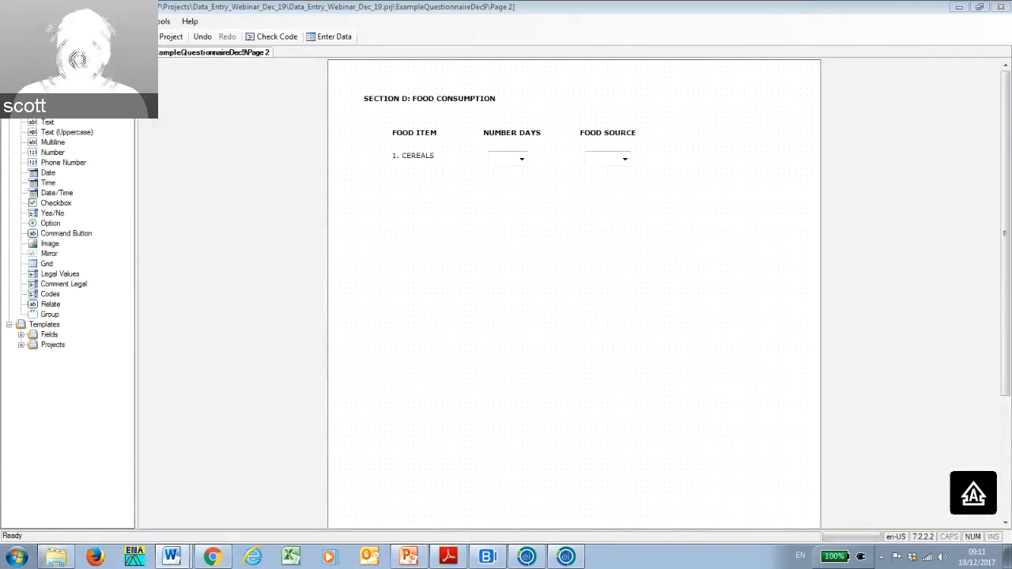
{"action": "left_click", "coordinate": [413, 154]}
{"action": "left_click", "coordinate": [412, 134]}
{"action": "left_click", "coordinate": [486, 134]}
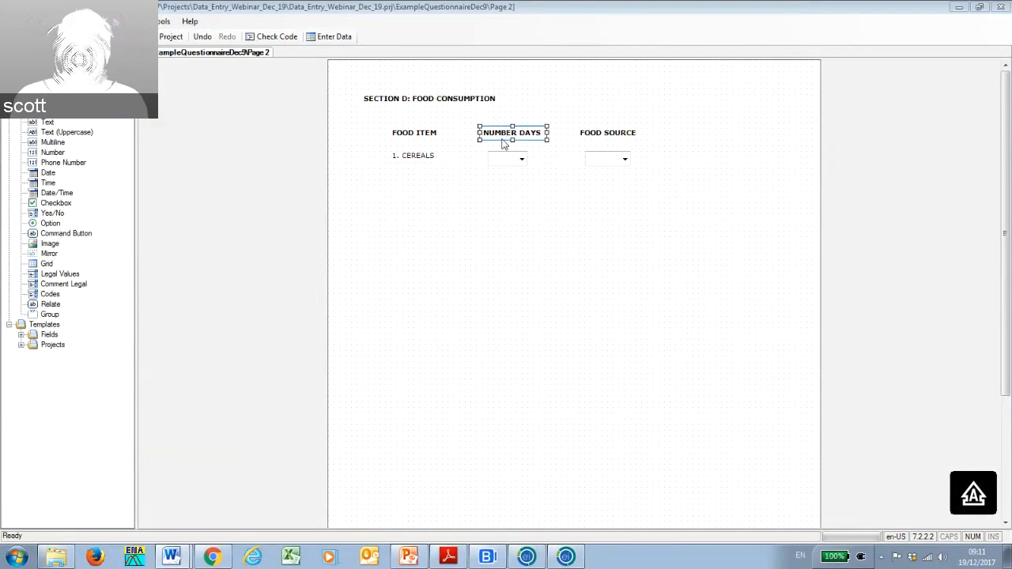
{"action": "left_click", "coordinate": [502, 149]}
{"action": "left_click", "coordinate": [505, 156]}
{"action": "left_click", "coordinate": [593, 135]}
{"action": "left_click", "coordinate": [599, 144]}
{"action": "left_click", "coordinate": [603, 156]}
{"action": "left_click", "coordinate": [511, 195]}
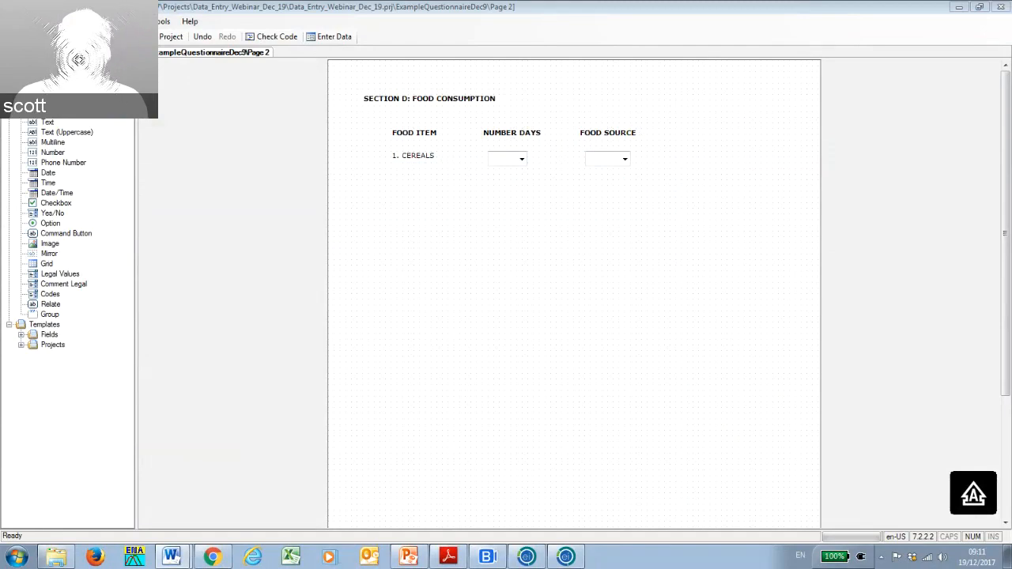
{"action": "left_click_drag", "start_coordinate": [1011, 89], "coordinate": [530, 77]}
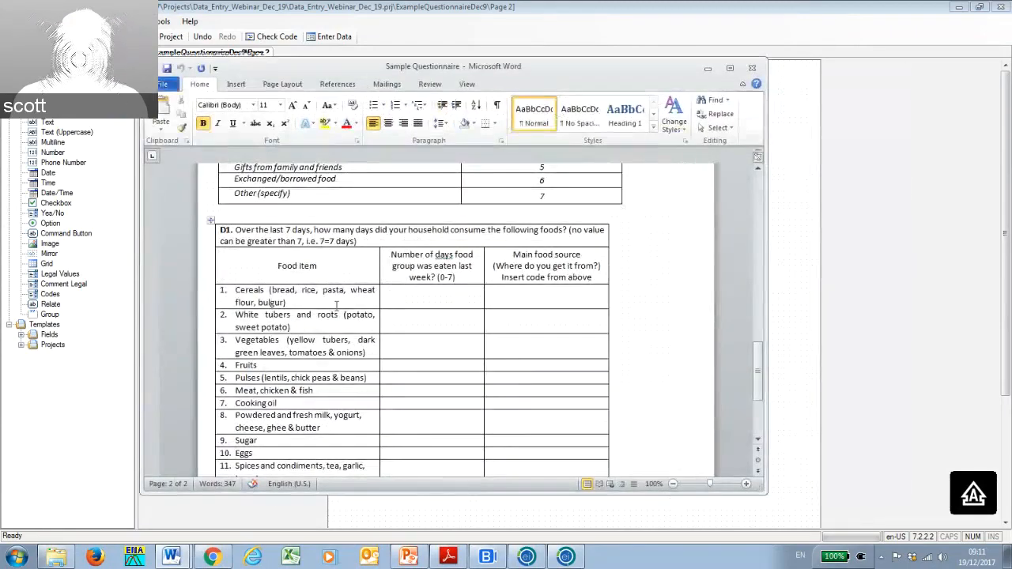
{"action": "scroll", "coordinate": [319, 311], "scroll_direction": "down", "scroll_amount": 1}
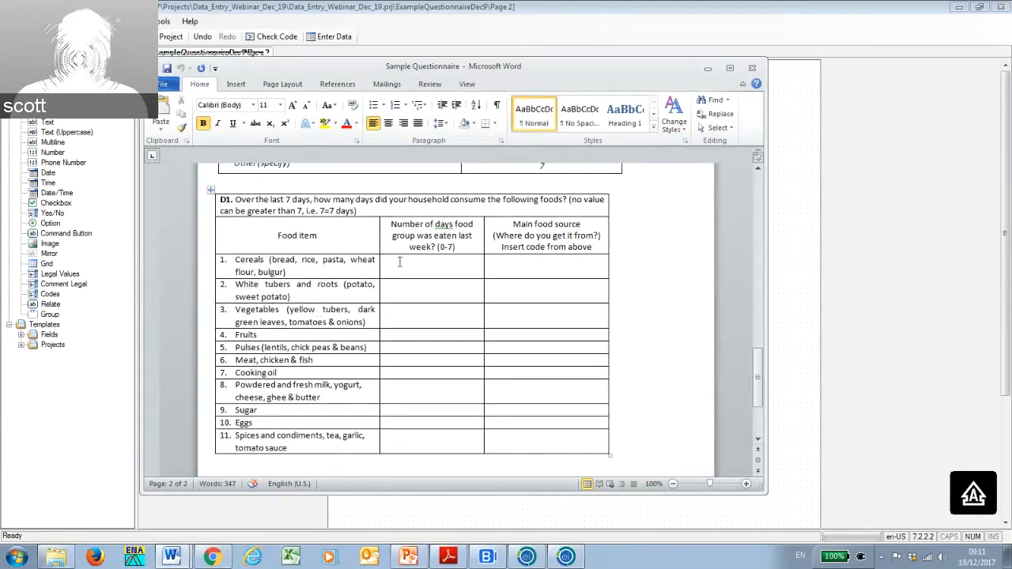
{"action": "left_click_drag", "start_coordinate": [475, 67], "coordinate": [1011, 58]}
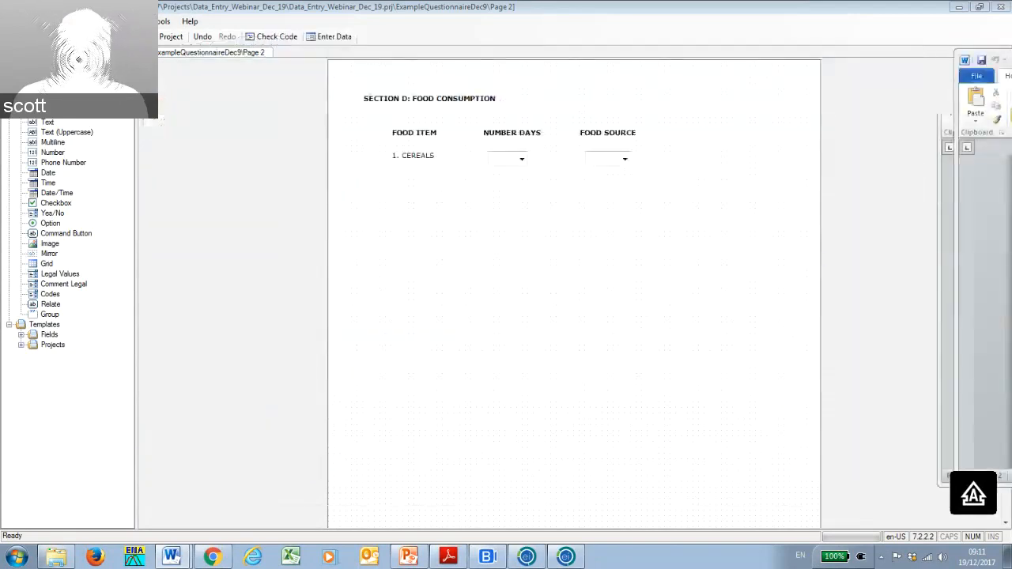
{"action": "right_click", "coordinate": [495, 258]}
{"action": "mouse_move", "coordinate": [627, 225]}
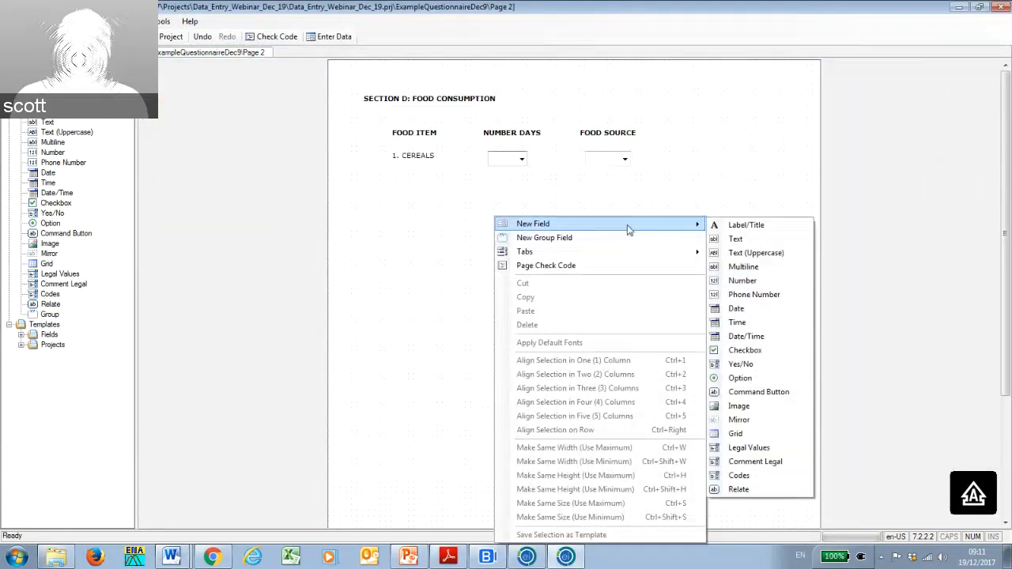
{"action": "left_click", "coordinate": [753, 449]}
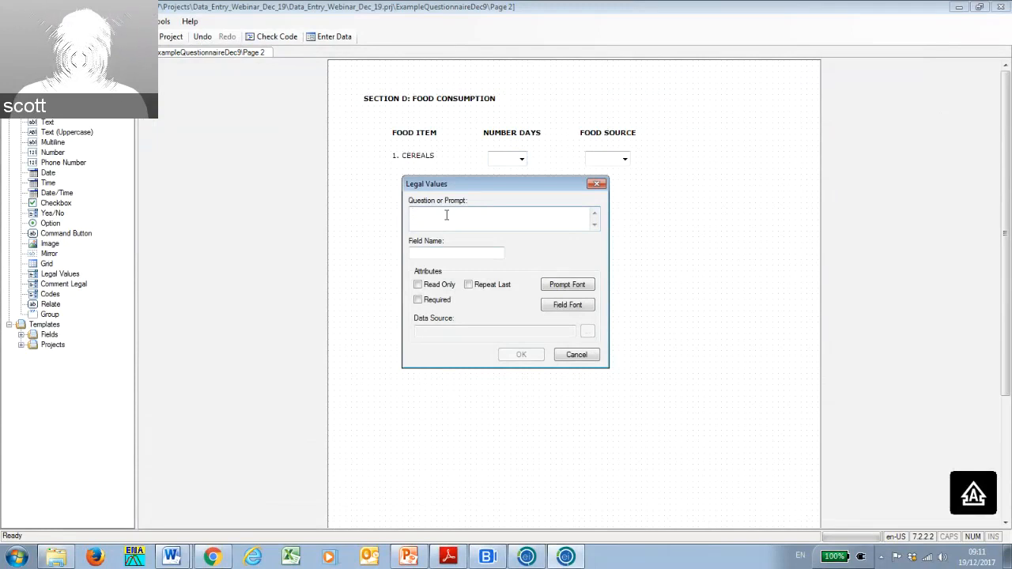
{"action": "left_click", "coordinate": [597, 184]}
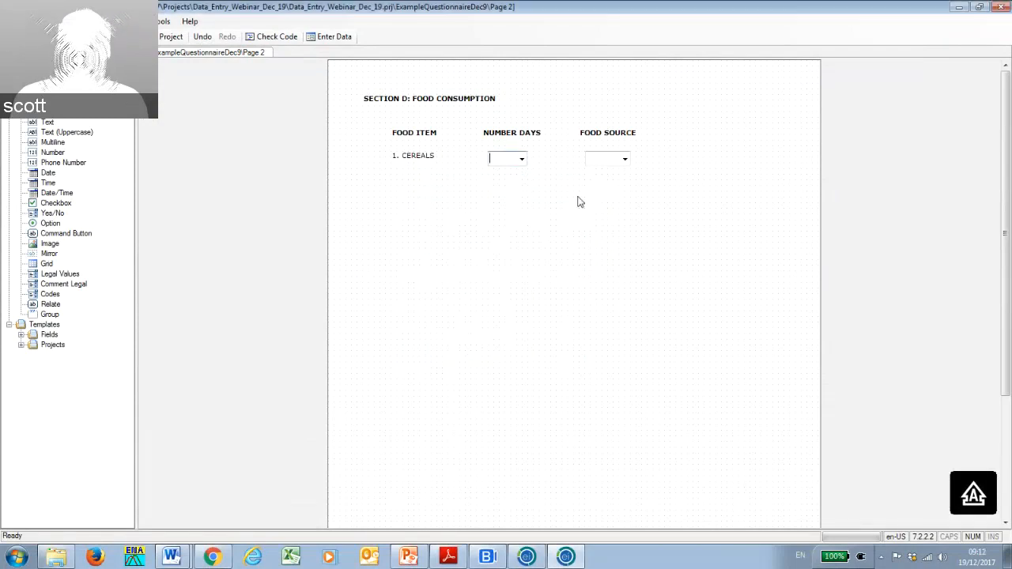
Add the label "2. WHITE TUBERS, ROOTS" and place it below the CEREALS label, shifted to clear the NUMBER DAYS column.
{"action": "right_click", "coordinate": [391, 199]}
{"action": "mouse_move", "coordinate": [554, 205]}
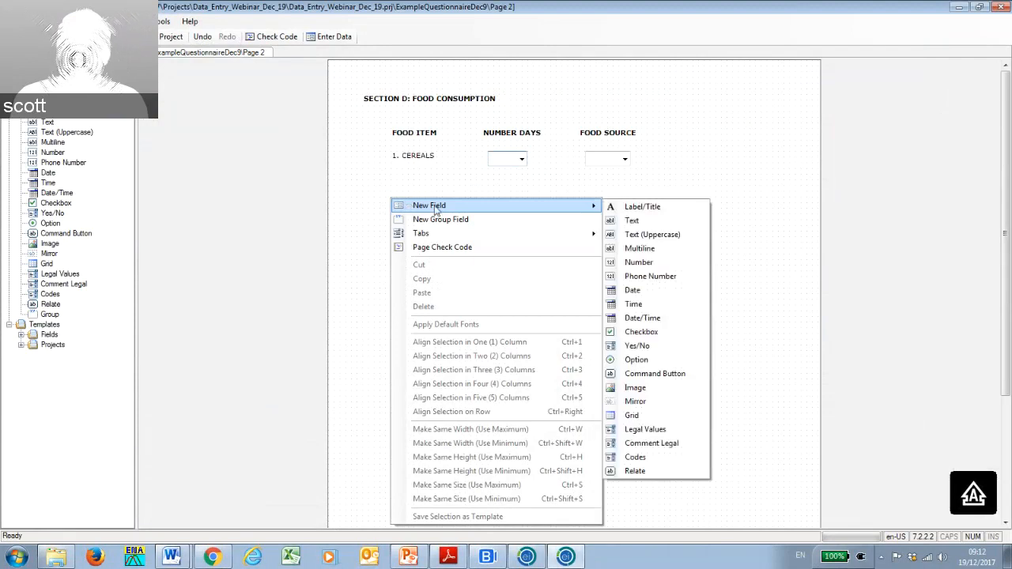
{"action": "left_click", "coordinate": [643, 209]}
{"action": "type", "text": "2"}
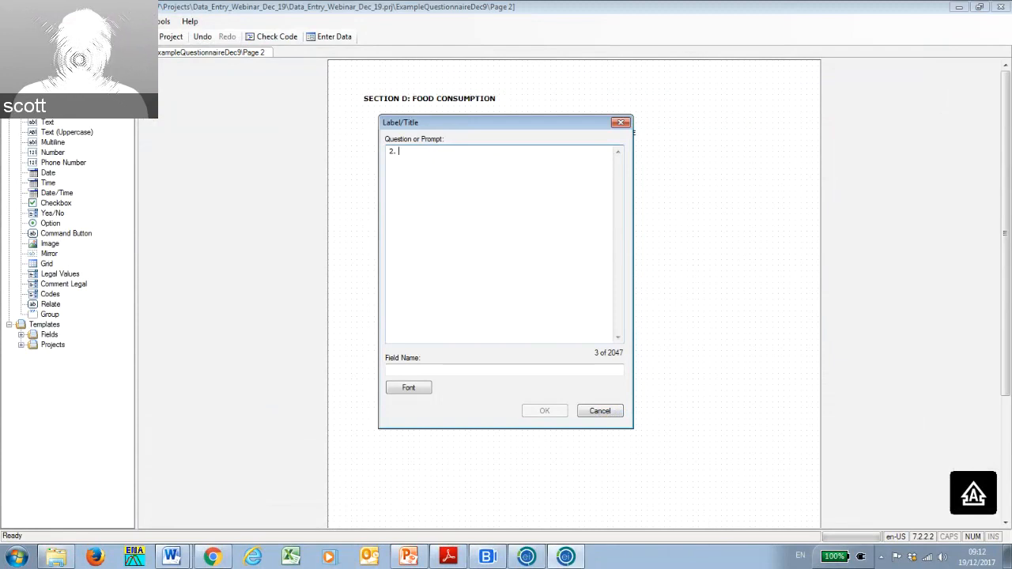
{"action": "type", "text": ". WHITE "}
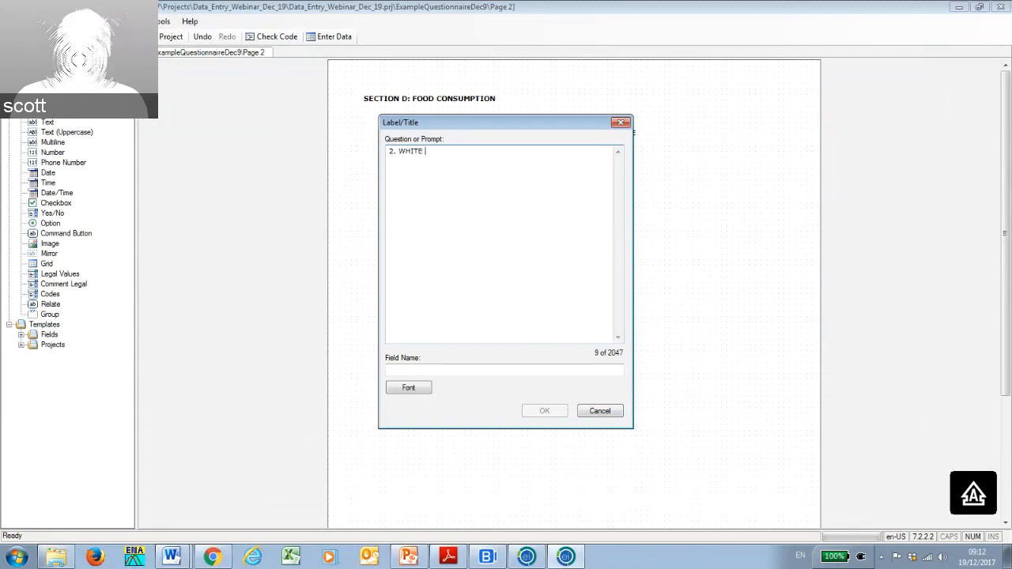
{"action": "type", "text": "TUBE"}
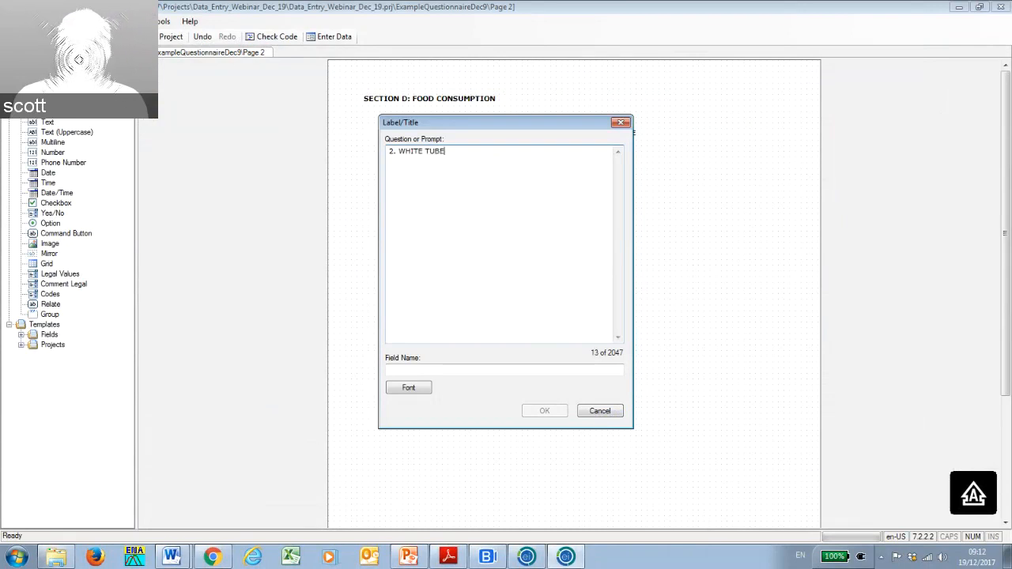
{"action": "type", "text": "RS, ROOTS"}
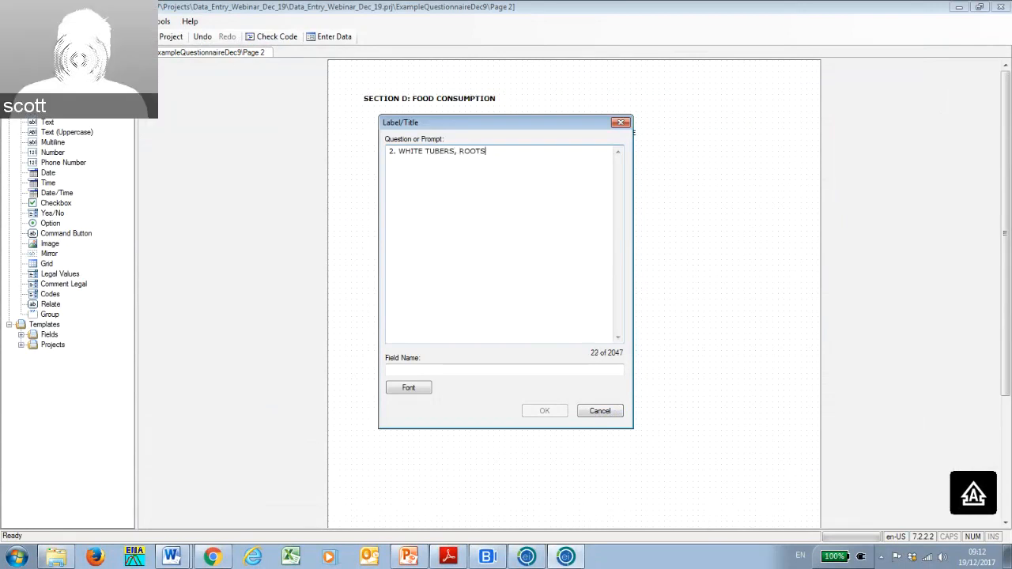
{"action": "left_click", "coordinate": [477, 368]}
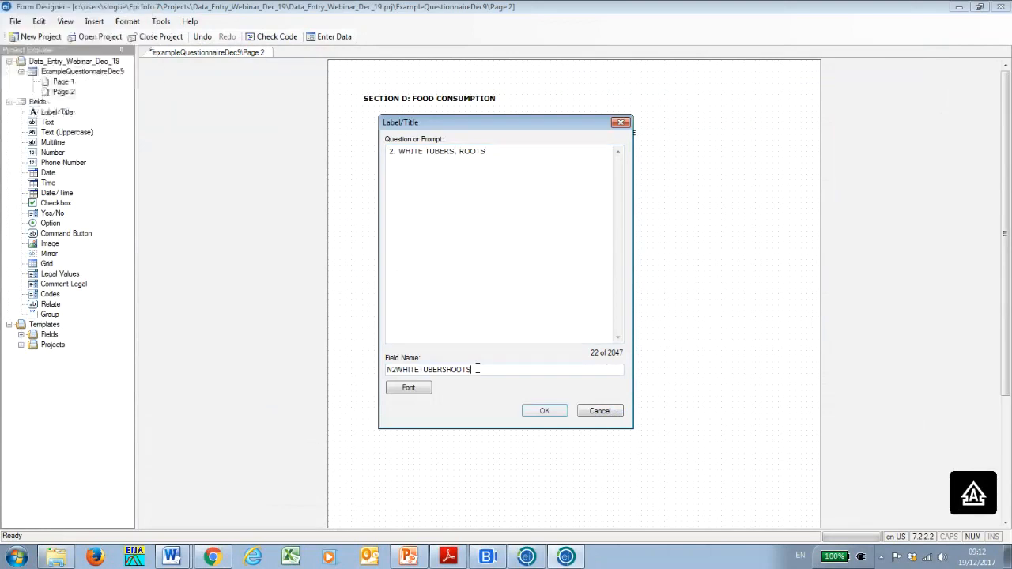
{"action": "left_click", "coordinate": [544, 410]}
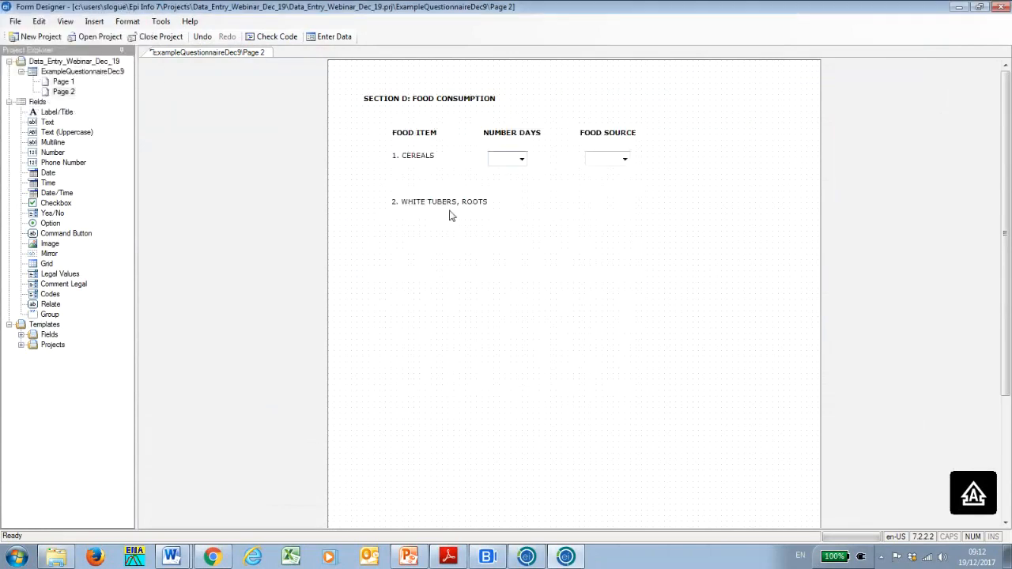
{"action": "left_click_drag", "start_coordinate": [445, 205], "coordinate": [402, 192]}
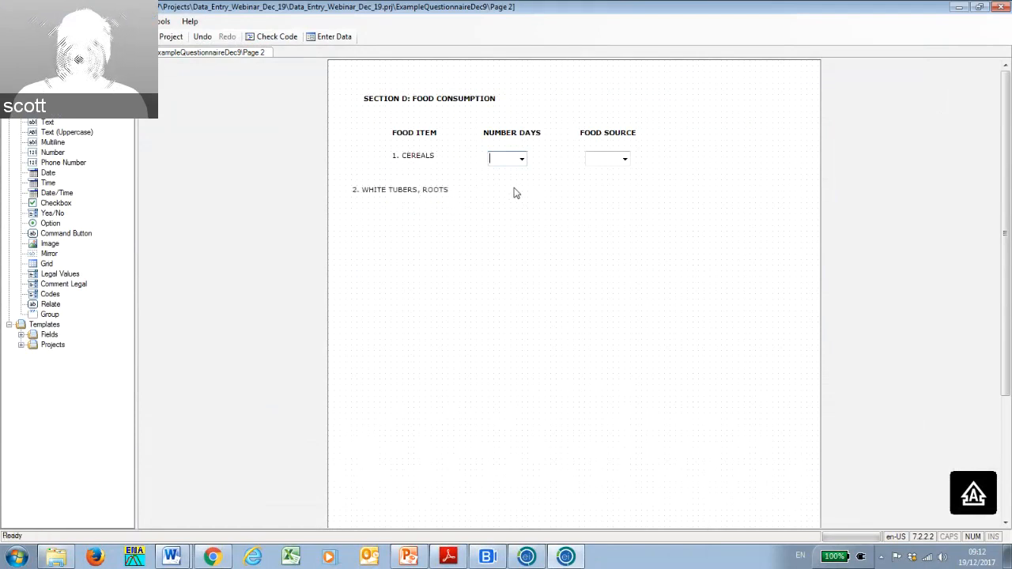
Create a number field named WHITETUBERSDAYS with the pattern # and no prompt for the WHITE TUBERS, ROOTS row.
{"action": "right_click", "coordinate": [505, 193]}
{"action": "mouse_move", "coordinate": [528, 199]}
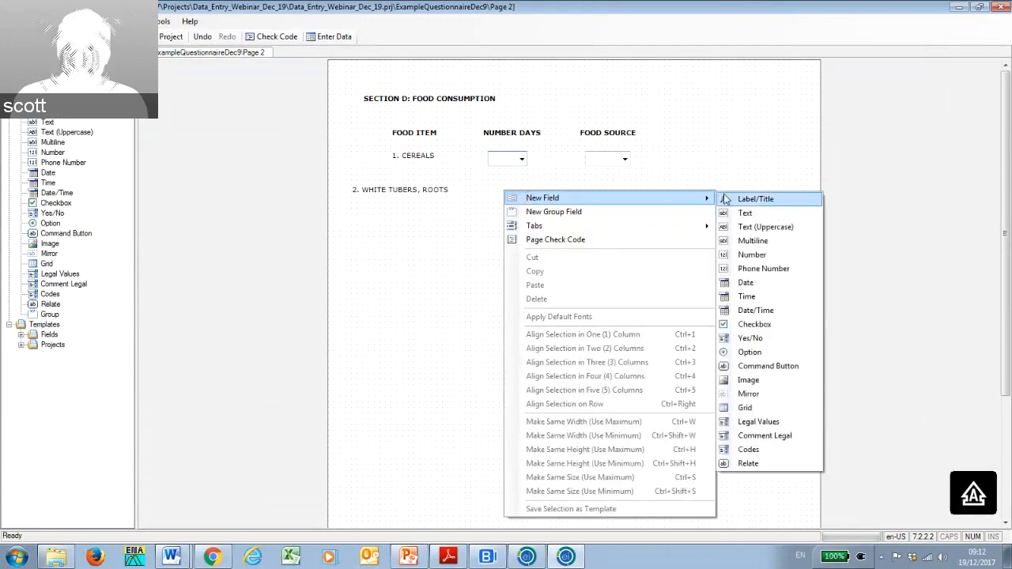
{"action": "left_click", "coordinate": [750, 256]}
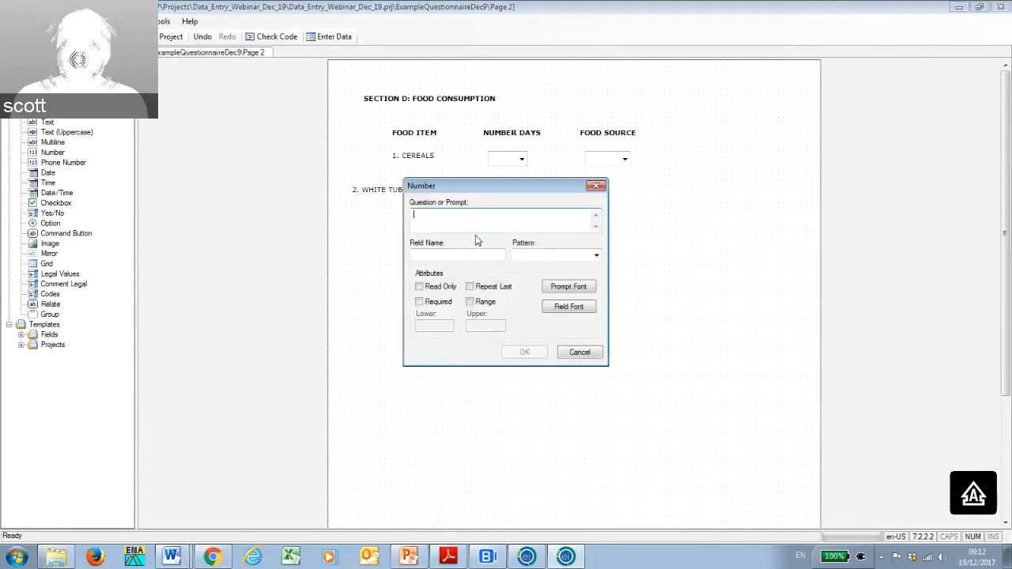
{"action": "left_click", "coordinate": [467, 253]}
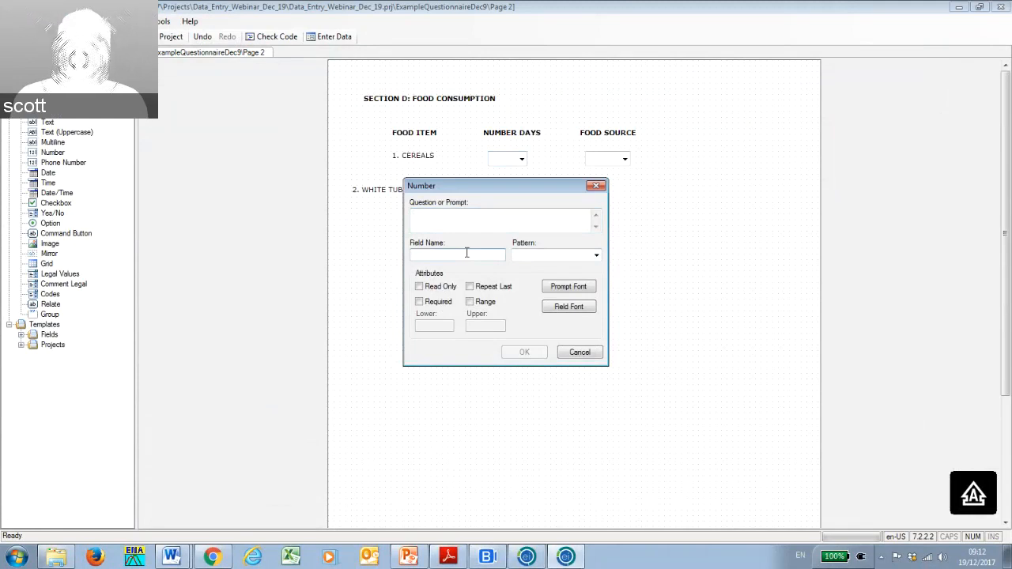
{"action": "type", "text": "WHITET"}
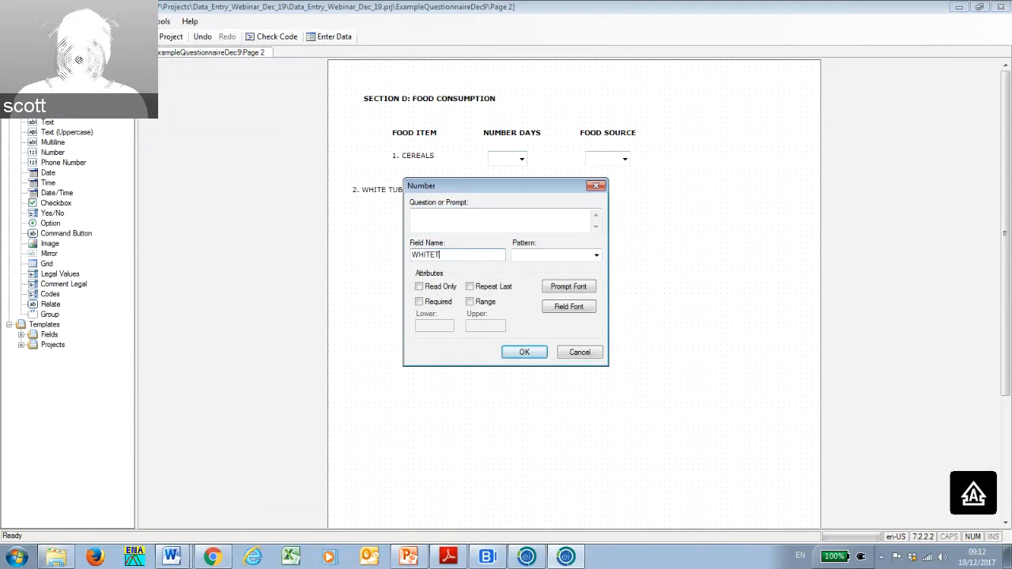
{"action": "type", "text": "UBERSDAYS"}
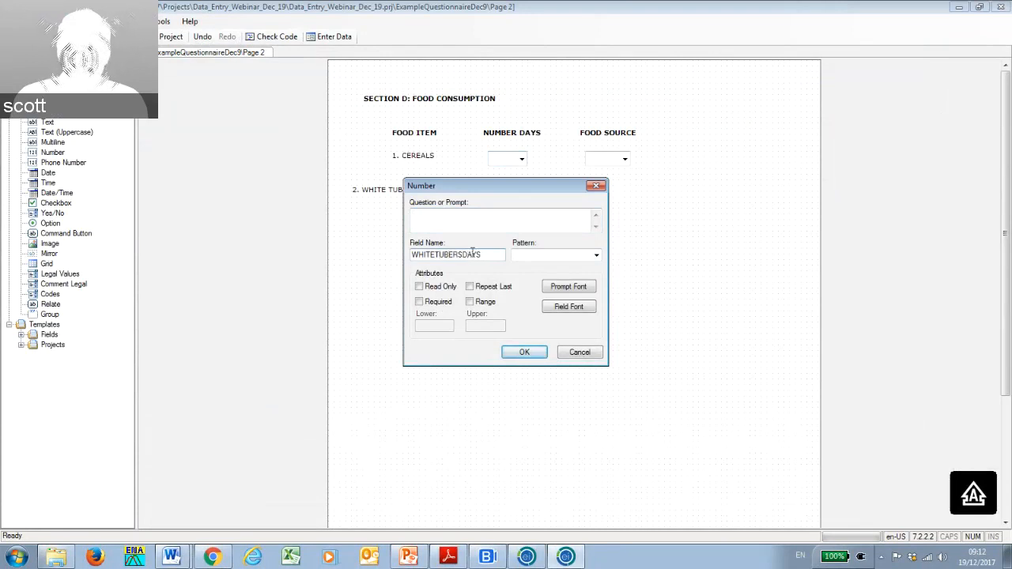
{"action": "left_click", "coordinate": [597, 257]}
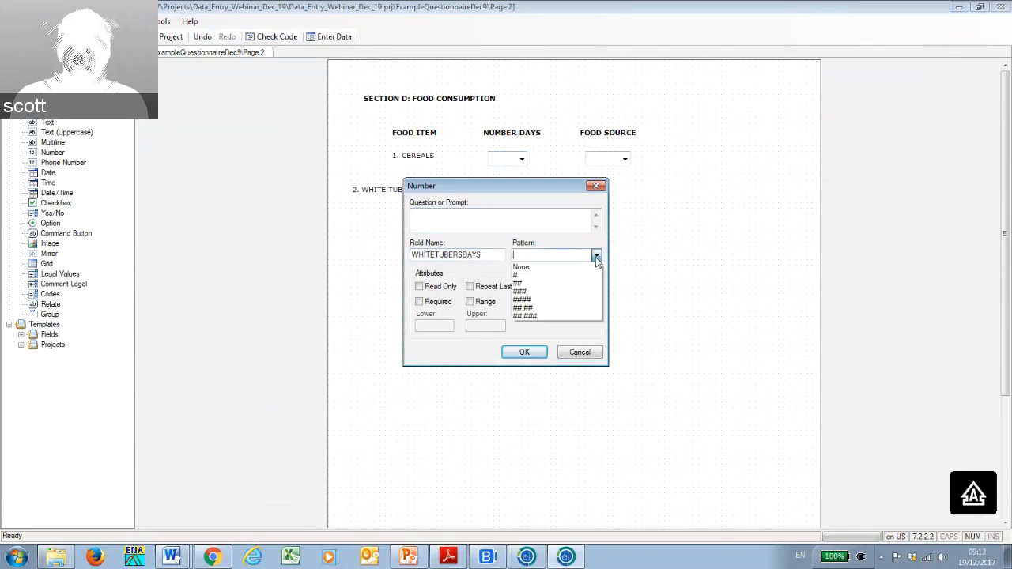
{"action": "left_click", "coordinate": [559, 275]}
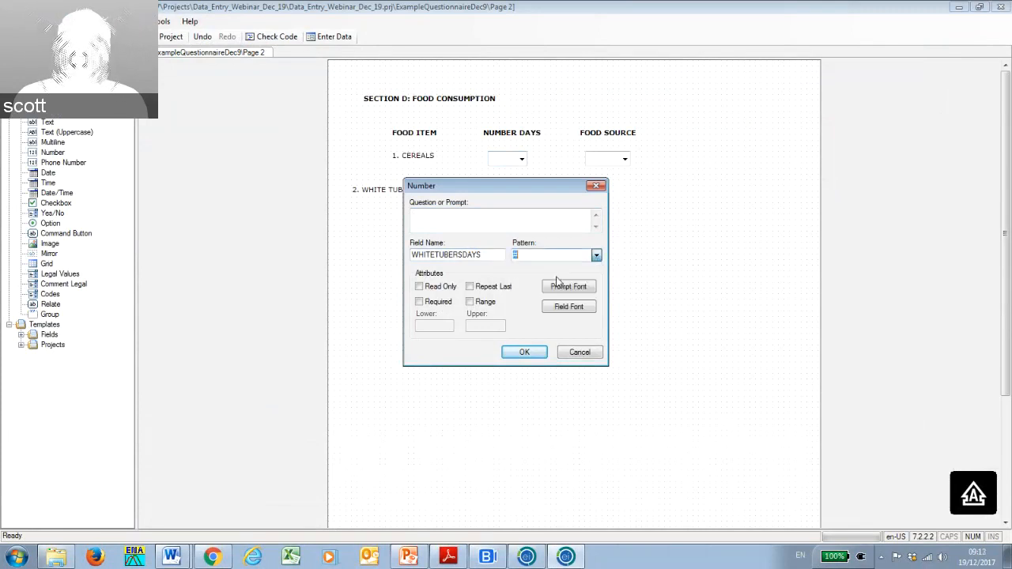
Limit WHITETUBERSDAYS to a range of 0 to 7, accept it and align its box beneath the CEREALS number-of-days drop-down.
{"action": "left_click", "coordinate": [469, 301]}
{"action": "left_click", "coordinate": [443, 325]}
{"action": "type", "text": "0"}
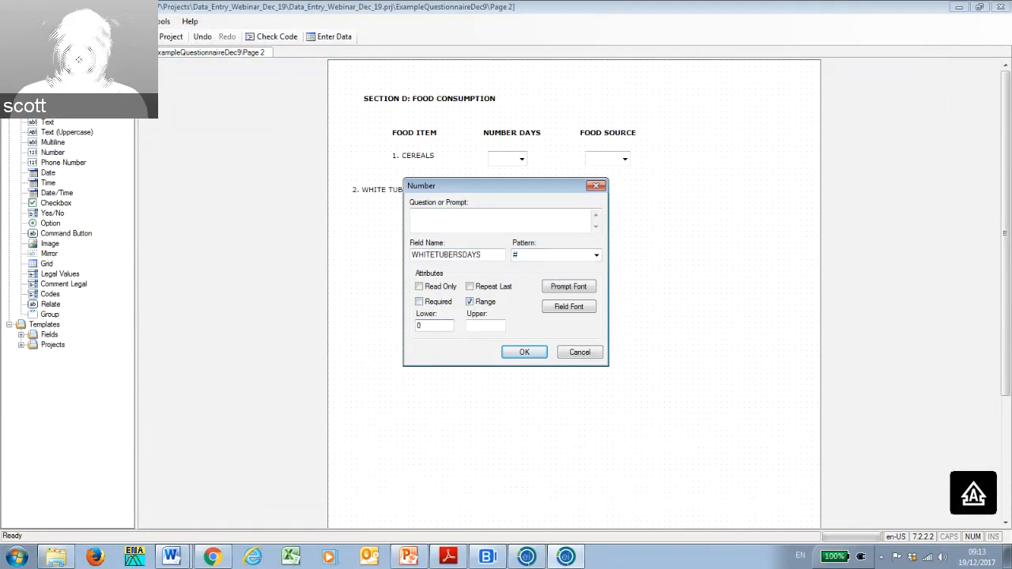
{"action": "left_click", "coordinate": [494, 323]}
{"action": "type", "text": "7"}
{"action": "left_click", "coordinate": [514, 353]}
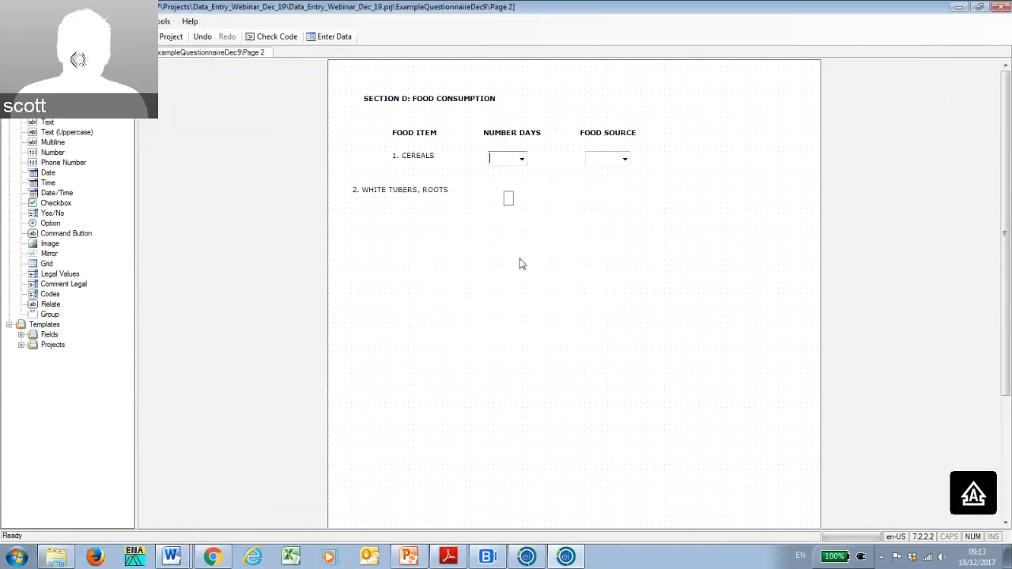
{"action": "left_click_drag", "start_coordinate": [509, 199], "coordinate": [498, 187]}
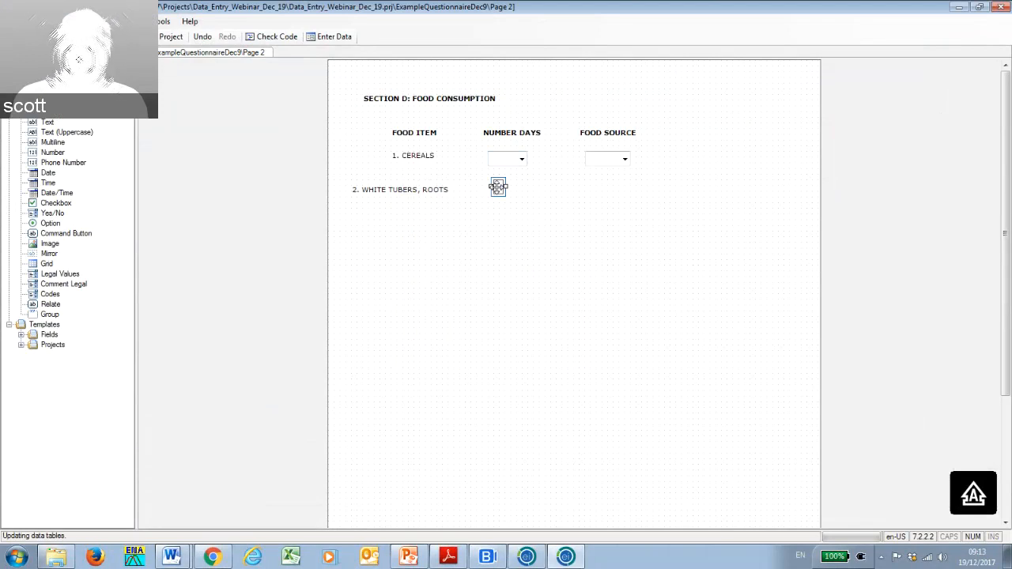
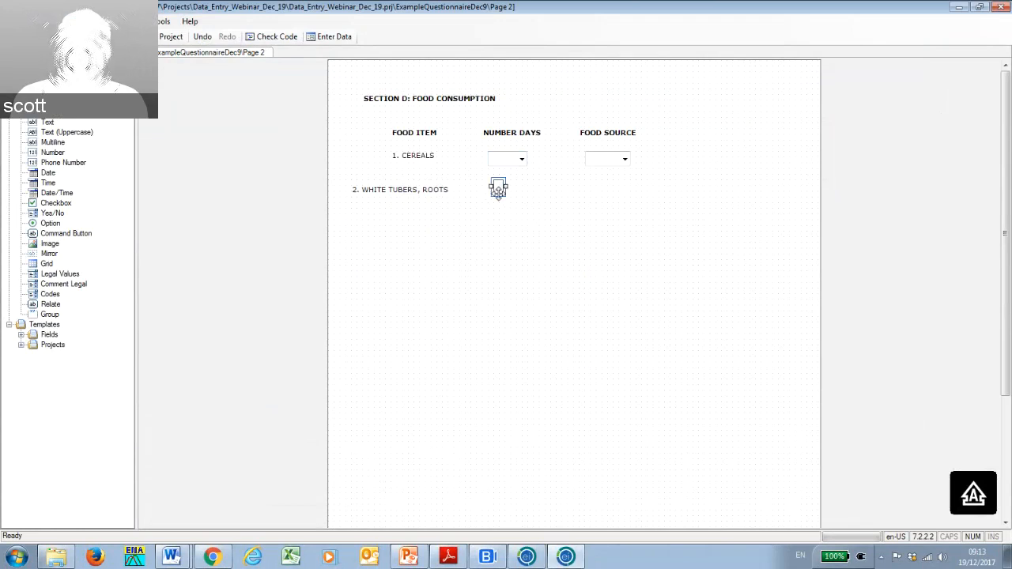
{"action": "left_click", "coordinate": [518, 160]}
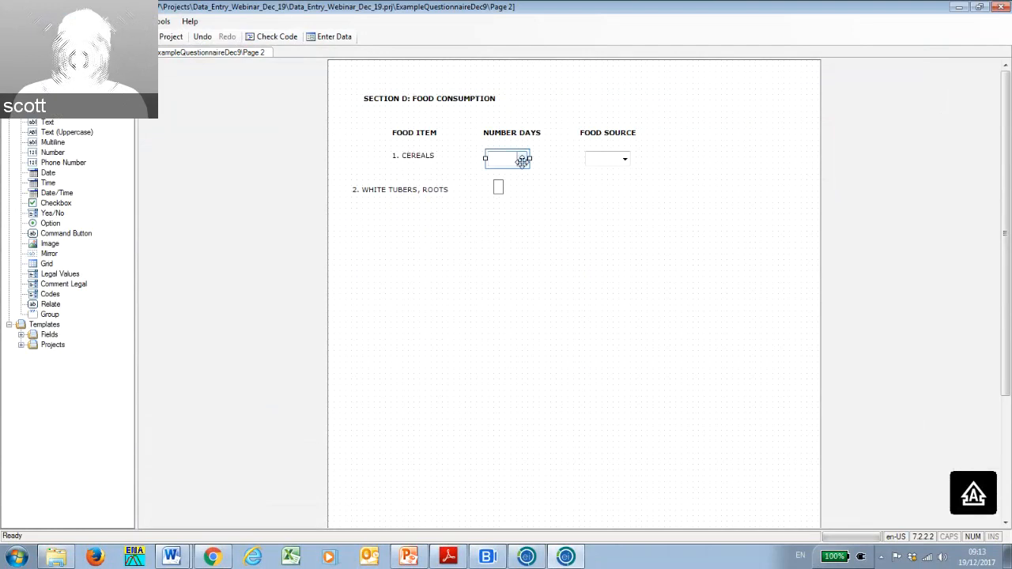
{"action": "left_click", "coordinate": [522, 159]}
{"action": "left_click", "coordinate": [522, 160]}
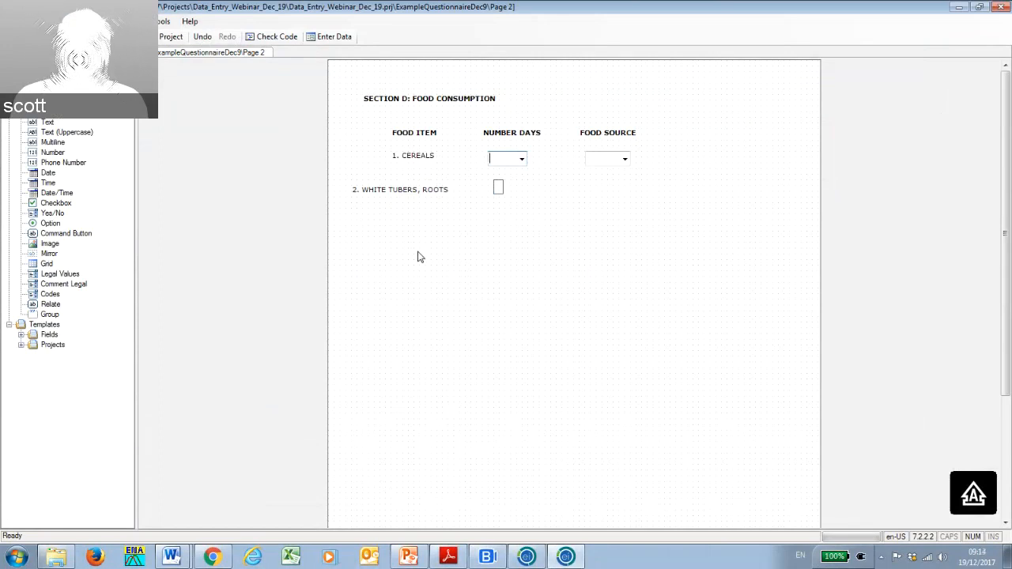
Start a new text field with the prompt "EXAMPLE OF OPEN ENDED QUESTION" below the WHITE TUBERS, ROOTS row.
{"action": "right_click", "coordinate": [418, 217]}
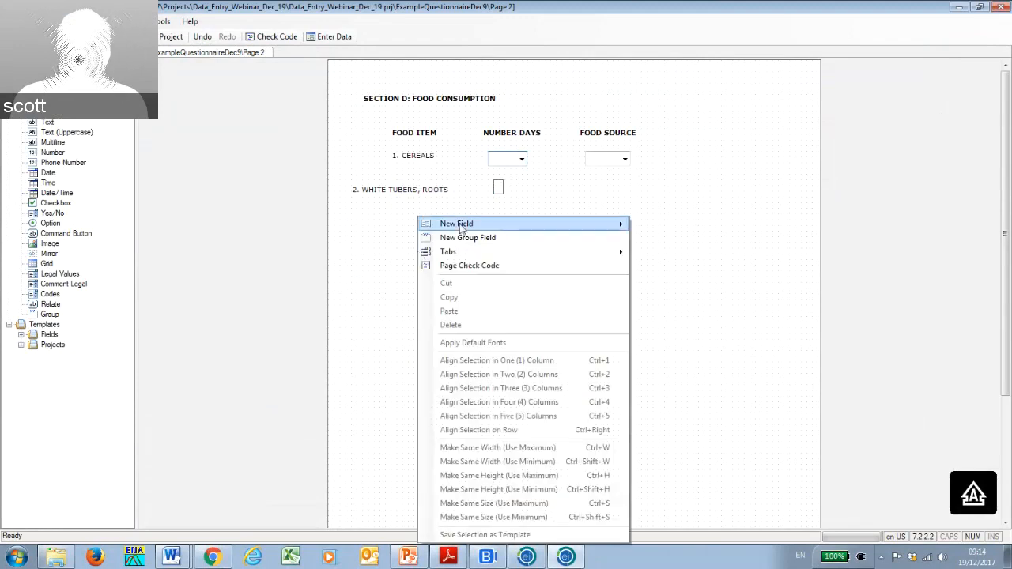
{"action": "mouse_move", "coordinate": [597, 226]}
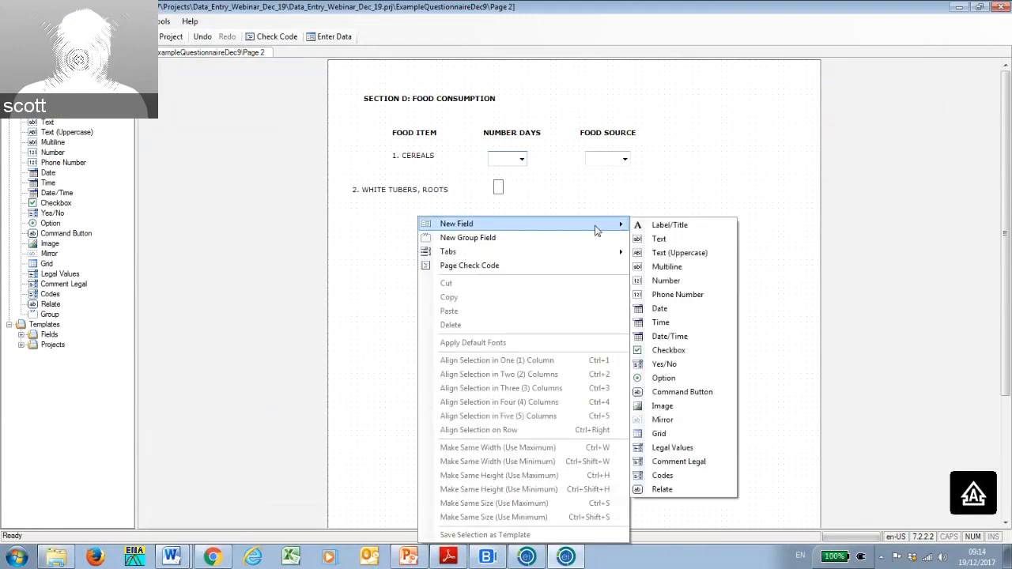
{"action": "left_click", "coordinate": [659, 240]}
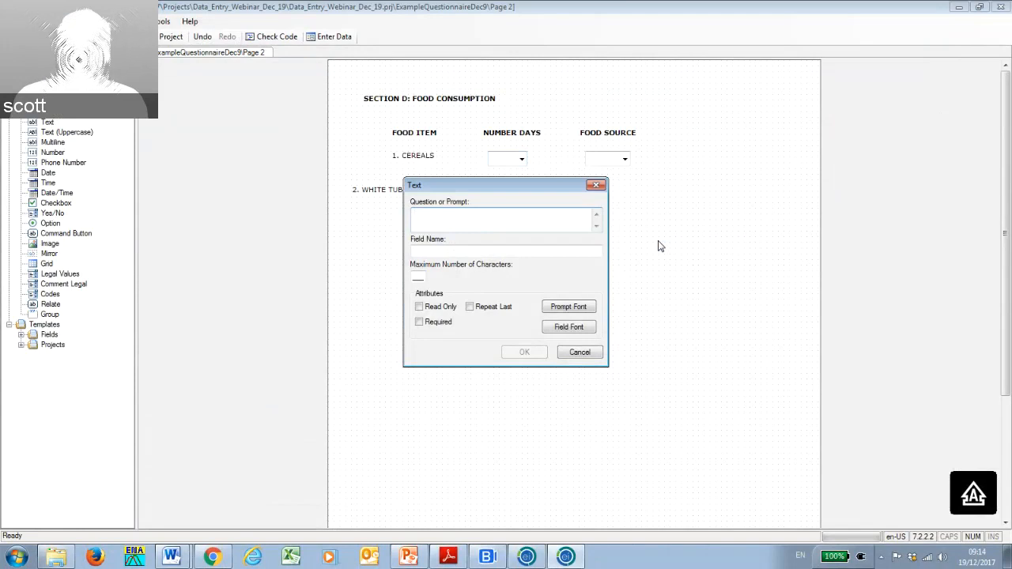
{"action": "type", "text": "EXAMP"}
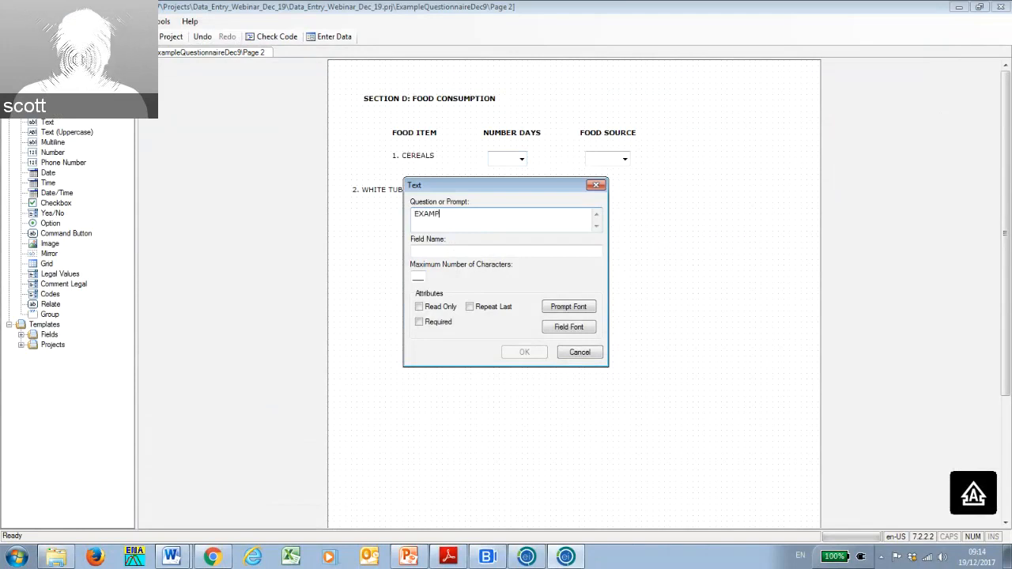
{"action": "type", "text": "LE OF OPEN"}
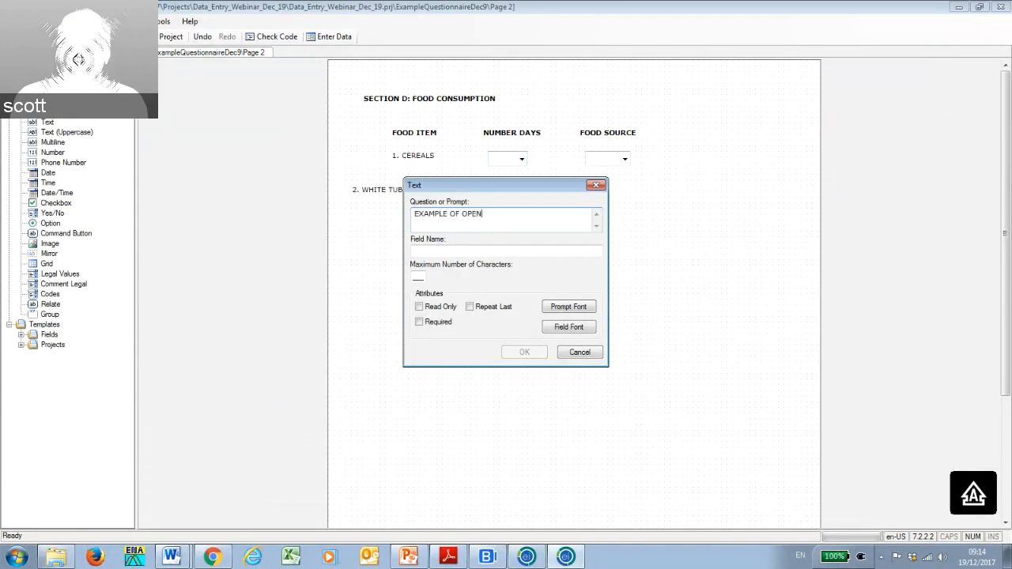
{"action": "type", "text": " EN"}
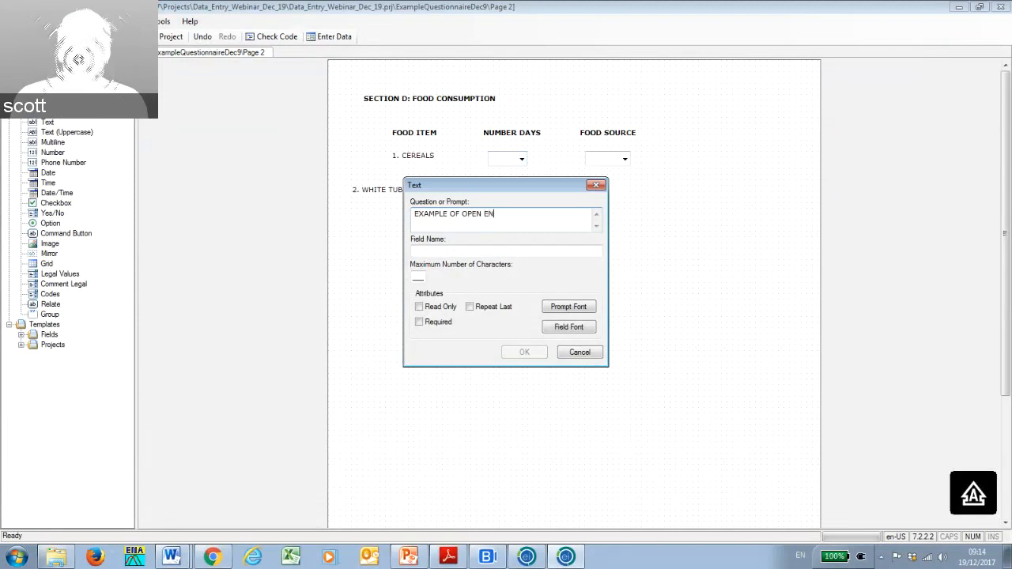
{"action": "type", "text": "DED QUESTION"}
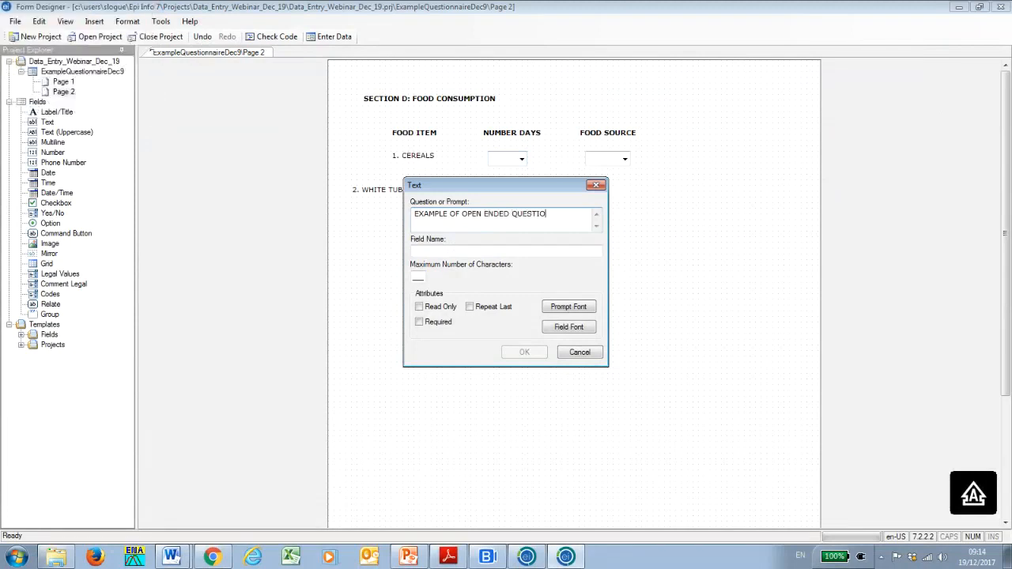
Shorten the text field's name to OPENENDEDQUESTION and accept the field.
{"action": "left_click", "coordinate": [534, 247]}
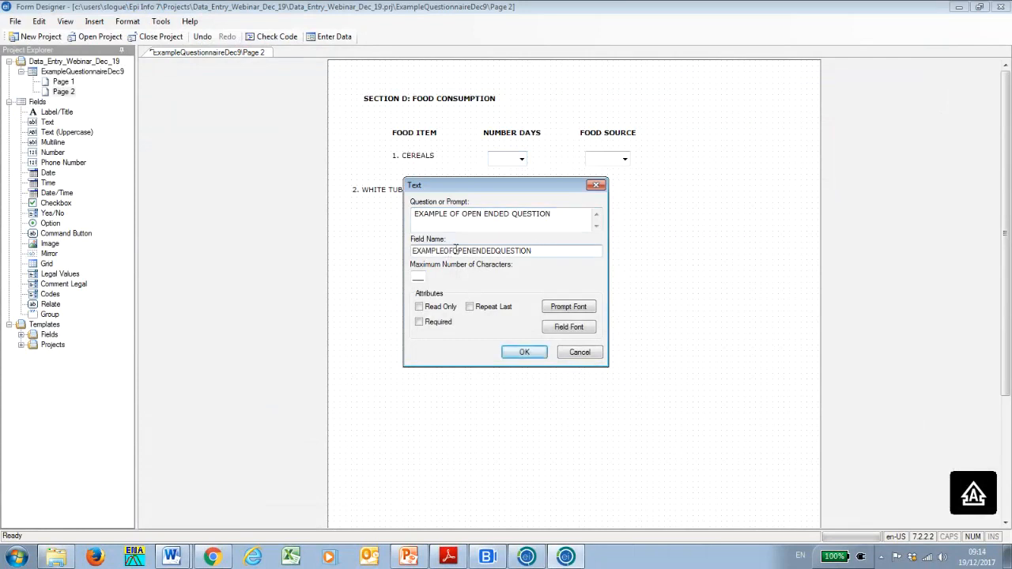
{"action": "key", "text": "BackSpace"}
{"action": "key", "text": "BackSpace"}
{"action": "key", "text": "BackSpace"}
{"action": "key", "text": "BackSpace"}
{"action": "key", "text": "BackSpace"}
{"action": "key", "text": "BackSpace"}
{"action": "key", "text": "BackSpace"}
{"action": "key", "text": "BackSpace"}
{"action": "key", "text": "BackSpace"}
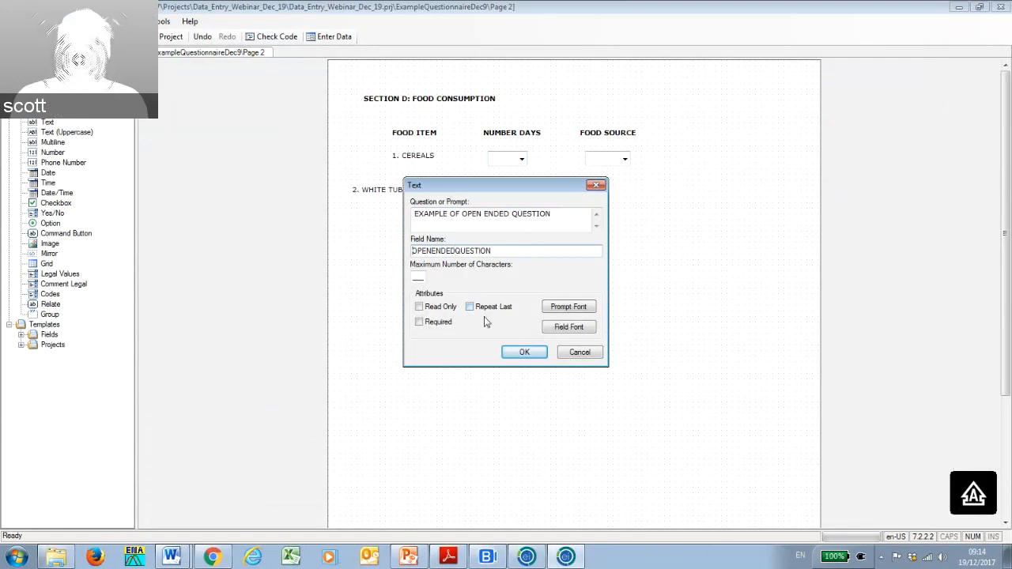
{"action": "left_click", "coordinate": [522, 353]}
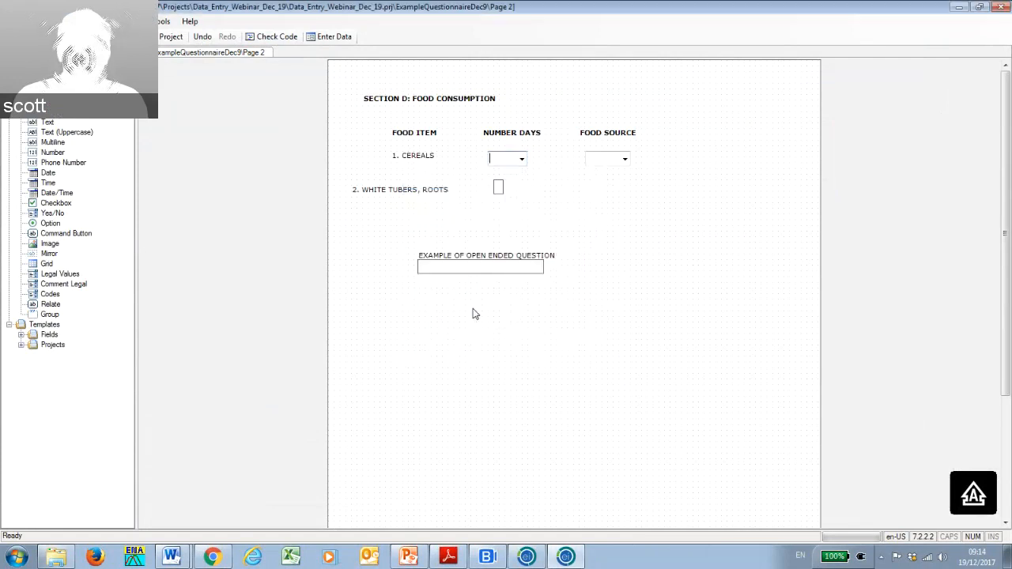
Move the open-ended question field up, directly beneath the WHITE TUBERS, ROOTS row and near the page's margin.
{"action": "left_click", "coordinate": [468, 251]}
{"action": "left_click_drag", "start_coordinate": [467, 251], "coordinate": [416, 231]}
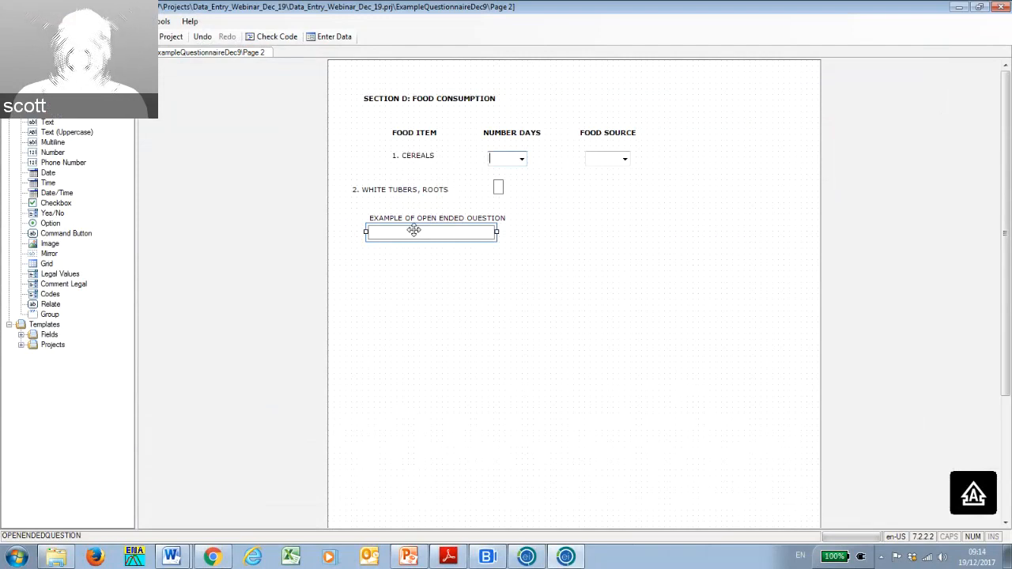
{"action": "left_click", "coordinate": [654, 203]}
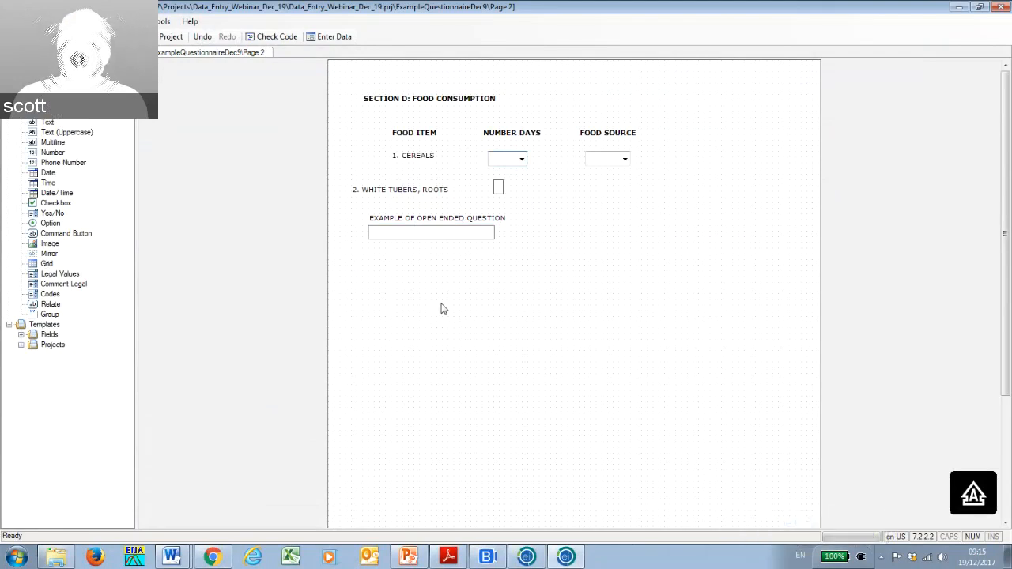
{"action": "right_click", "coordinate": [444, 217]}
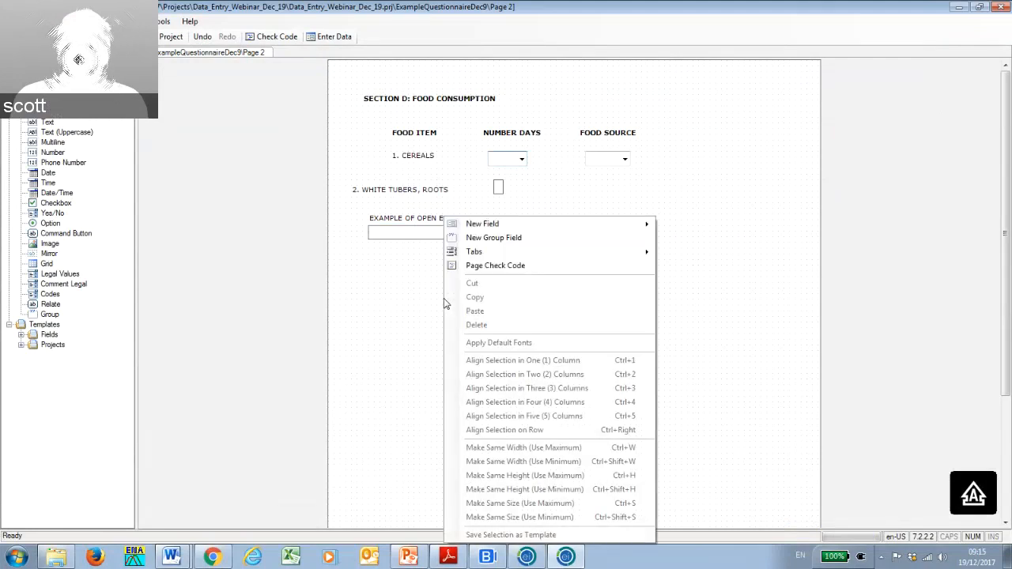
{"action": "mouse_move", "coordinate": [490, 228]}
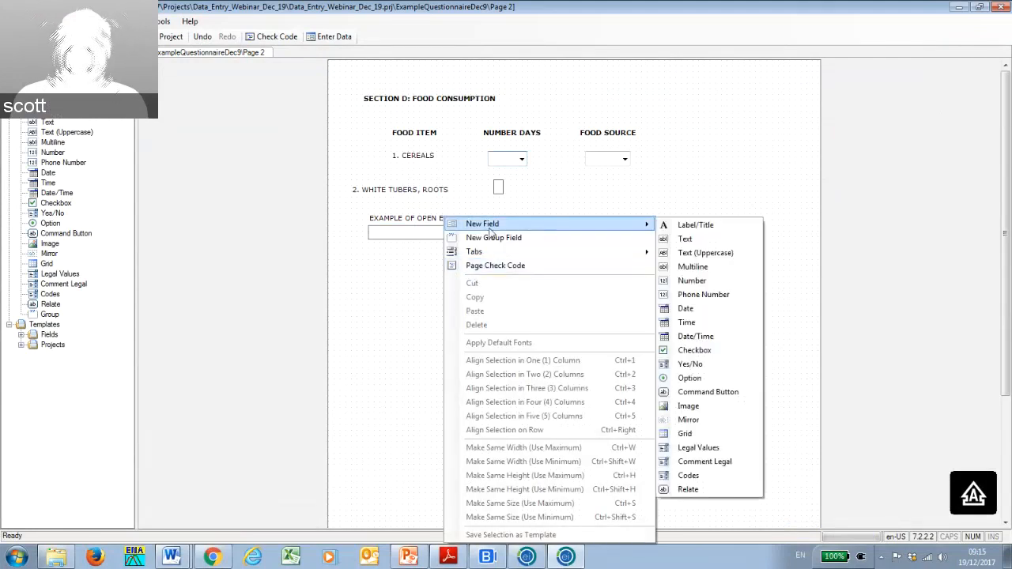
{"action": "left_click", "coordinate": [699, 284]}
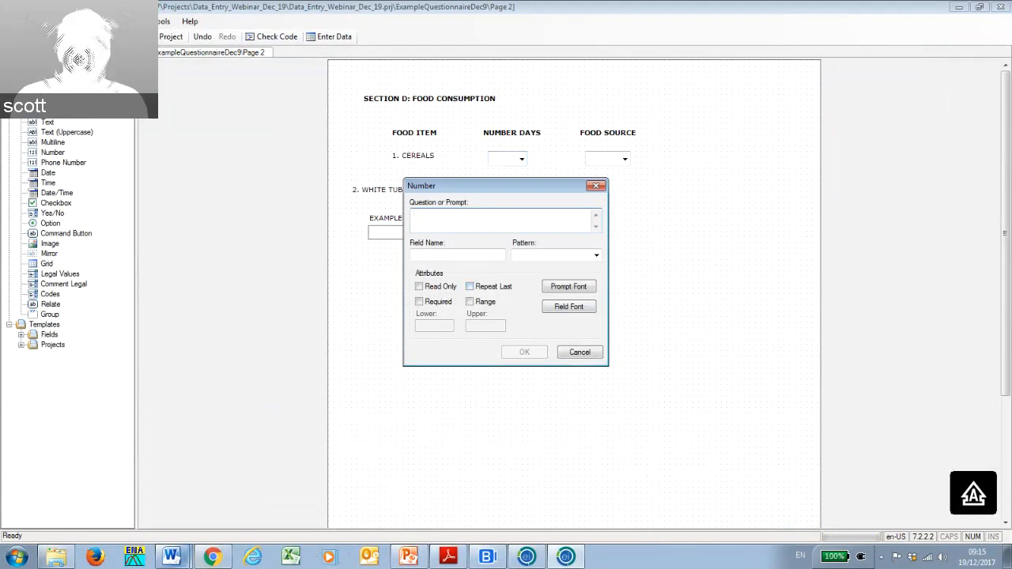
{"action": "mouse_move", "coordinate": [183, 561]}
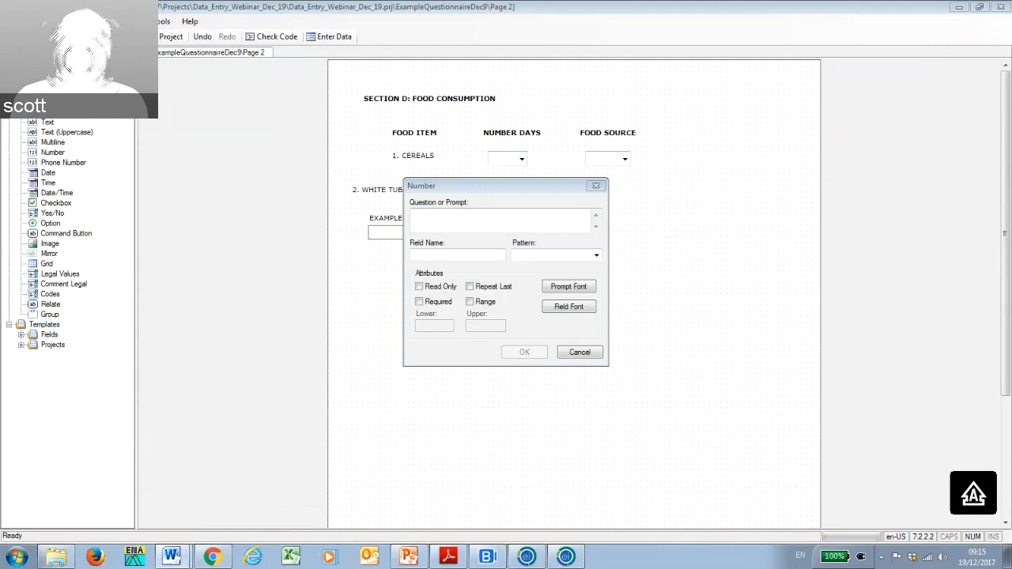
{"action": "left_click_drag", "start_coordinate": [1011, 73], "coordinate": [632, 84]}
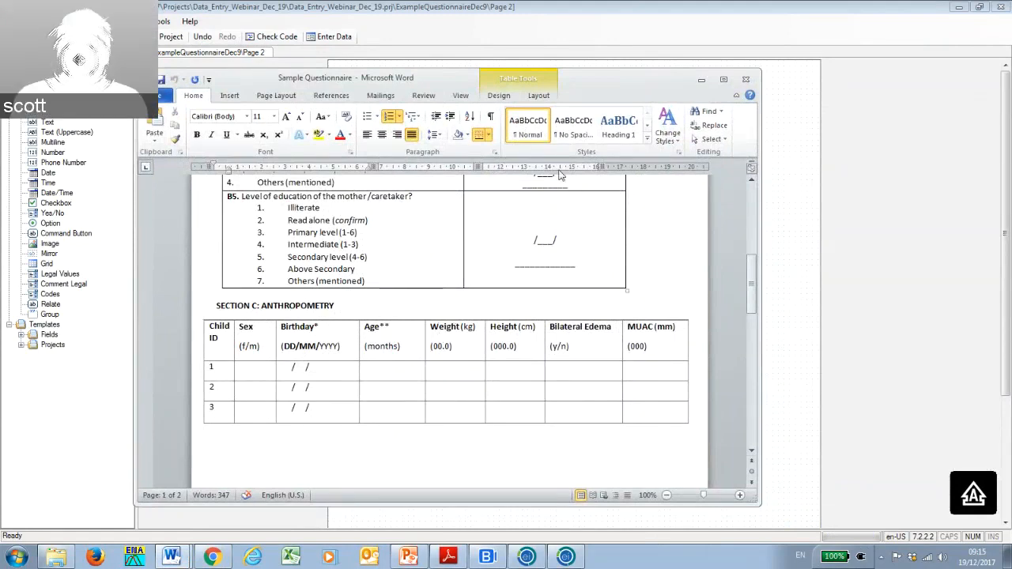
{"action": "left_click_drag", "start_coordinate": [580, 83], "coordinate": [1011, 104]}
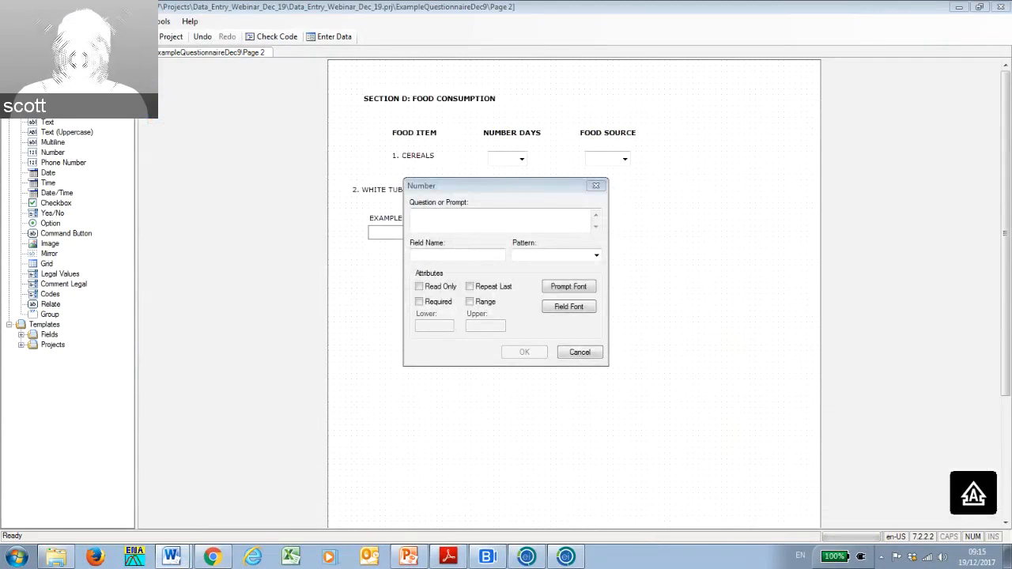
{"action": "left_click", "coordinate": [598, 186]}
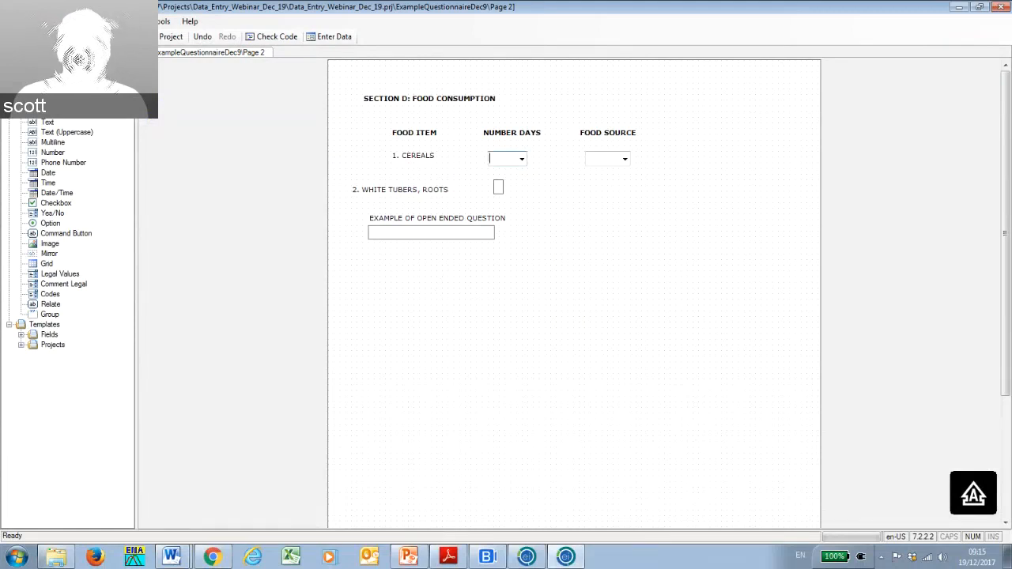
Open Page 1 of the form and bring the Word questionnaire's Section C anthropometry table over its empty lower part.
{"action": "left_click", "coordinate": [62, 82]}
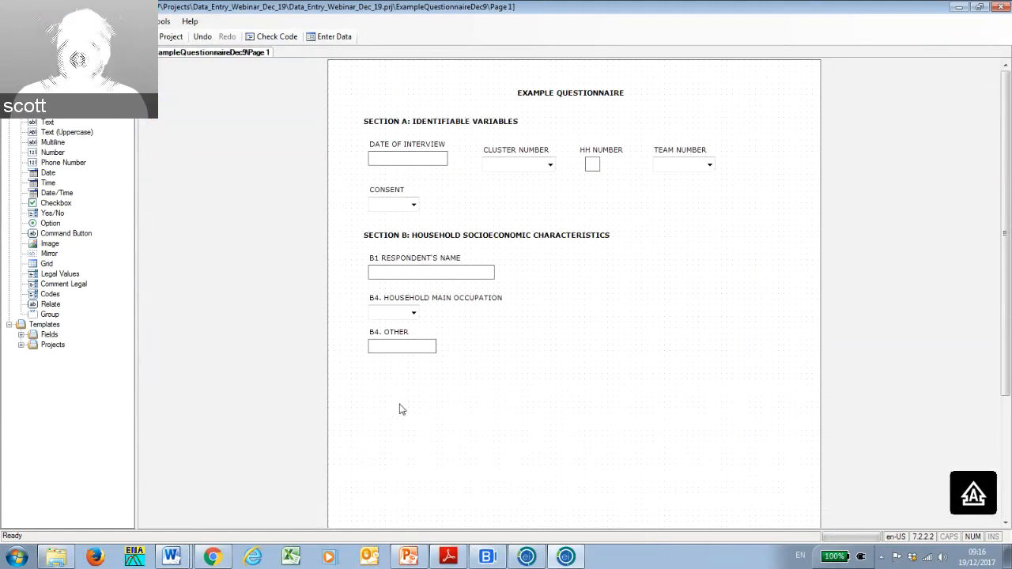
{"action": "scroll", "coordinate": [469, 387], "scroll_direction": "down", "scroll_amount": 1}
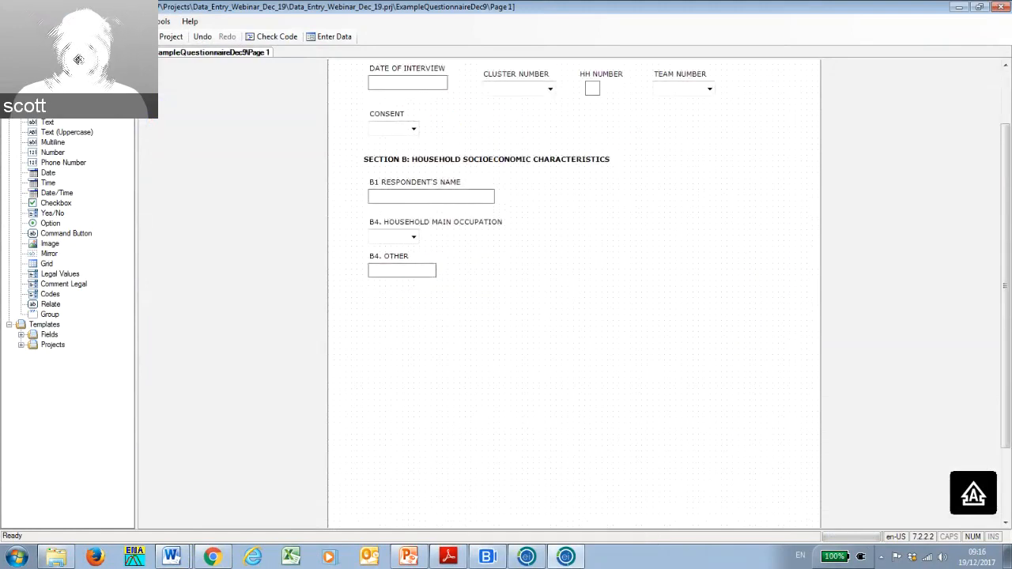
{"action": "left_click_drag", "start_coordinate": [1011, 56], "coordinate": [822, 89]}
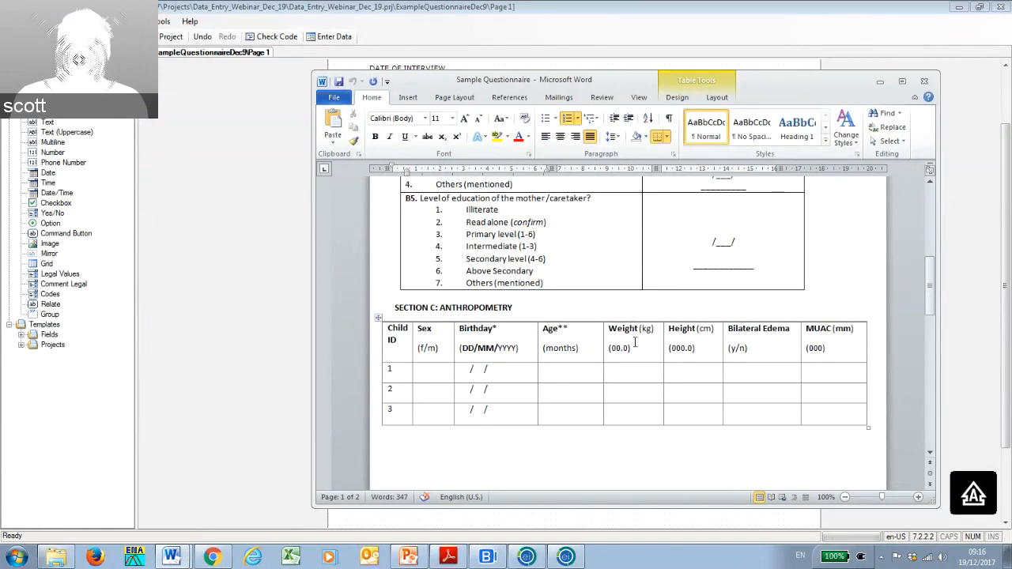
Start a new number field in the free area below B4. OTHER with the prompt "WEIGHT (KG)" and the field name WEIGHT.
{"action": "left_click_drag", "start_coordinate": [763, 79], "coordinate": [1011, 39]}
{"action": "scroll", "coordinate": [435, 368], "scroll_direction": "up", "scroll_amount": 2}
{"action": "right_click", "coordinate": [395, 340]}
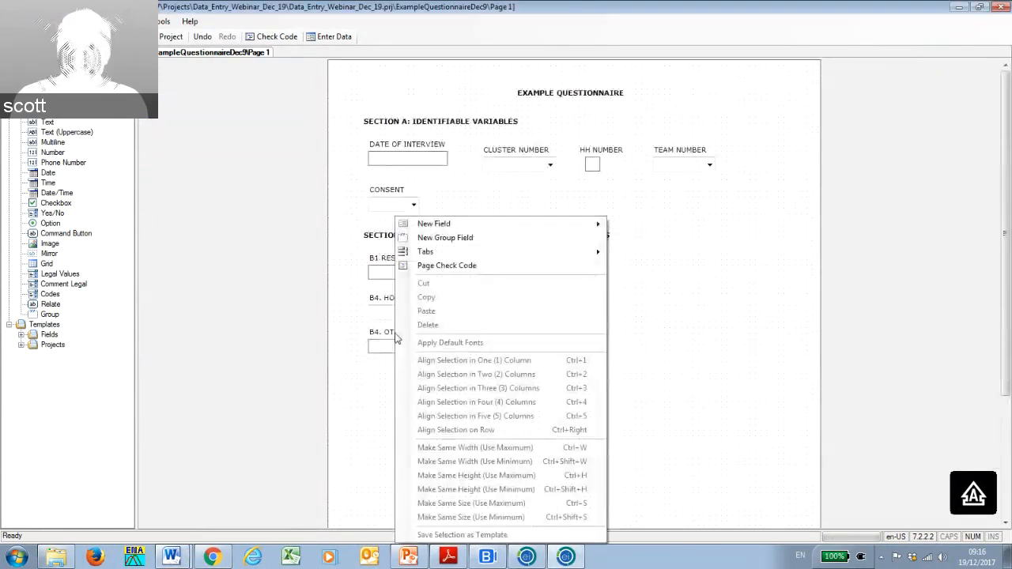
{"action": "mouse_move", "coordinate": [443, 224]}
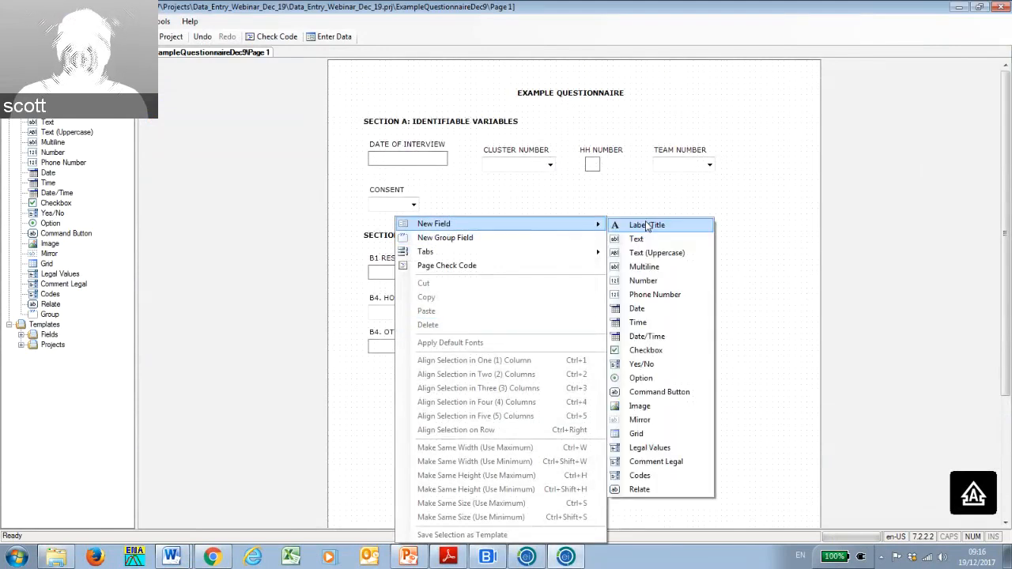
{"action": "left_click", "coordinate": [645, 281]}
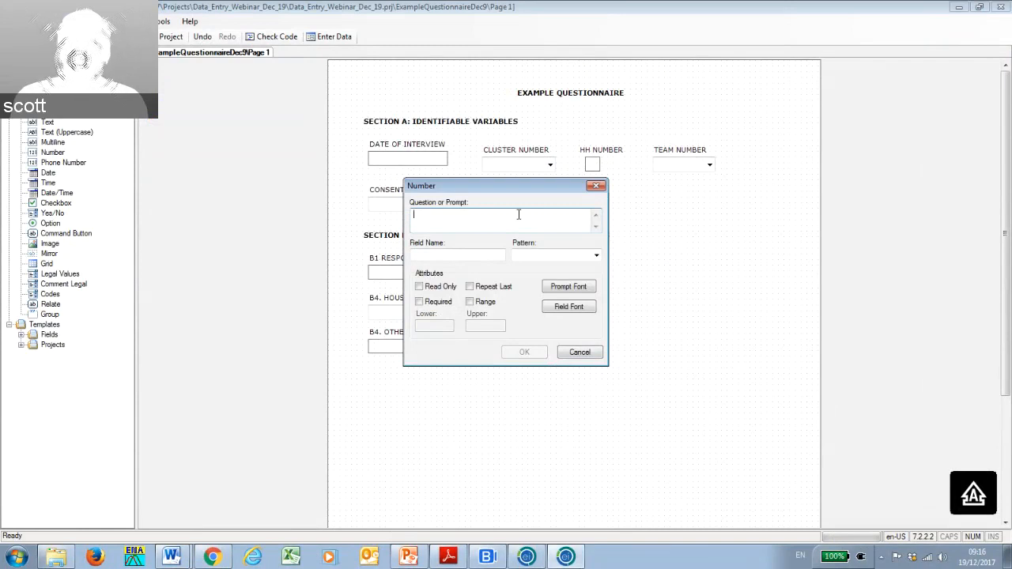
{"action": "type", "text": "WEIGHT"}
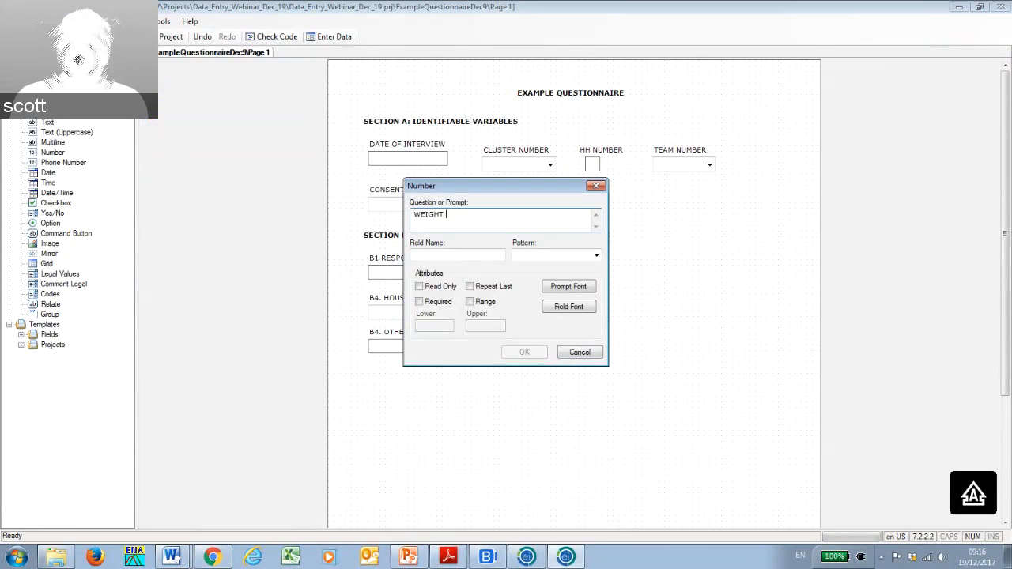
{"action": "type", "text": " (KG)"}
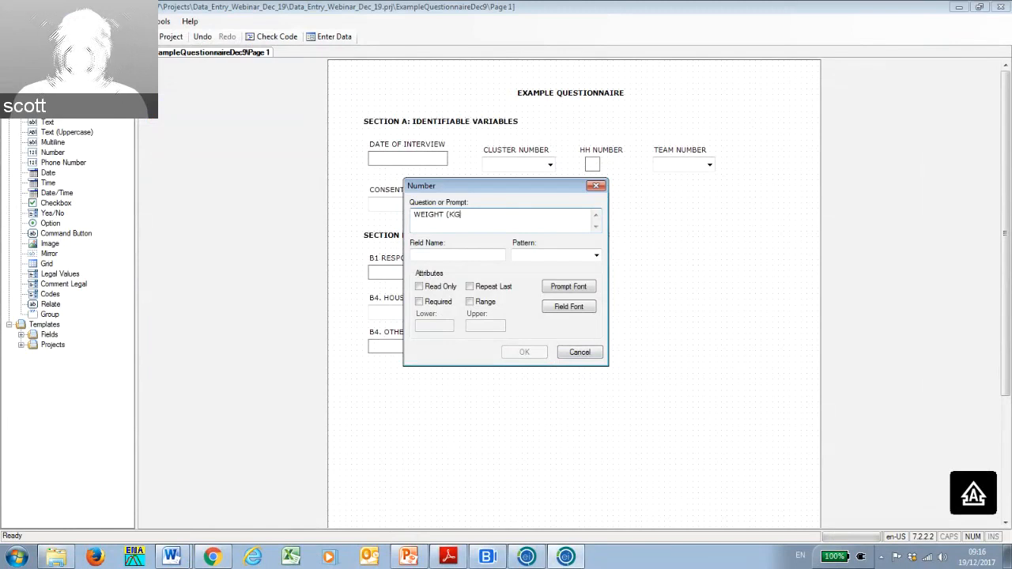
{"action": "left_click", "coordinate": [463, 255]}
{"action": "key", "text": "BackSpace"}
{"action": "key", "text": "BackSpace"}
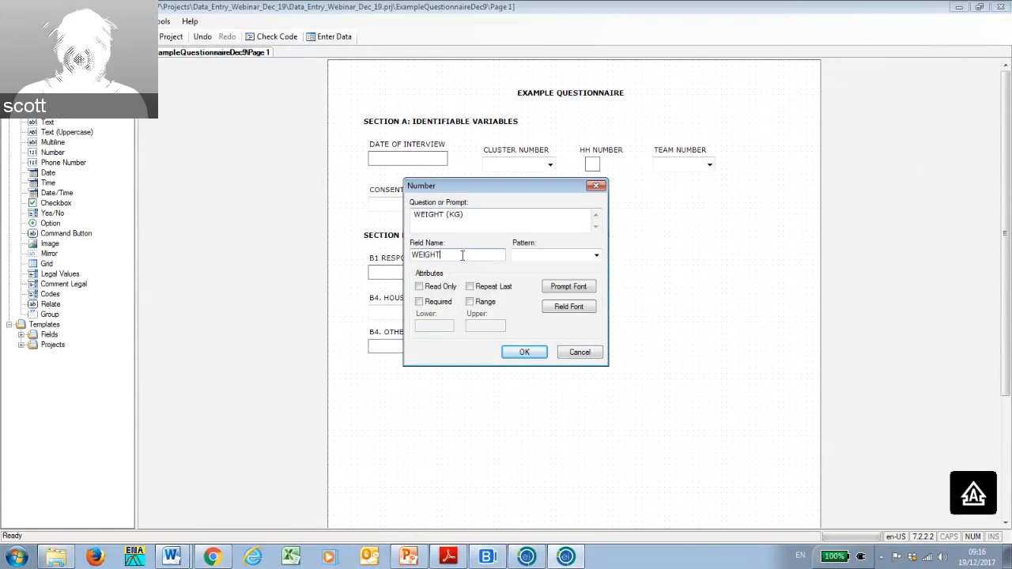
Check the weight format in the Word questionnaire's anthropometry table and set the number field's pattern to ##.#.
{"action": "left_click", "coordinate": [596, 257]}
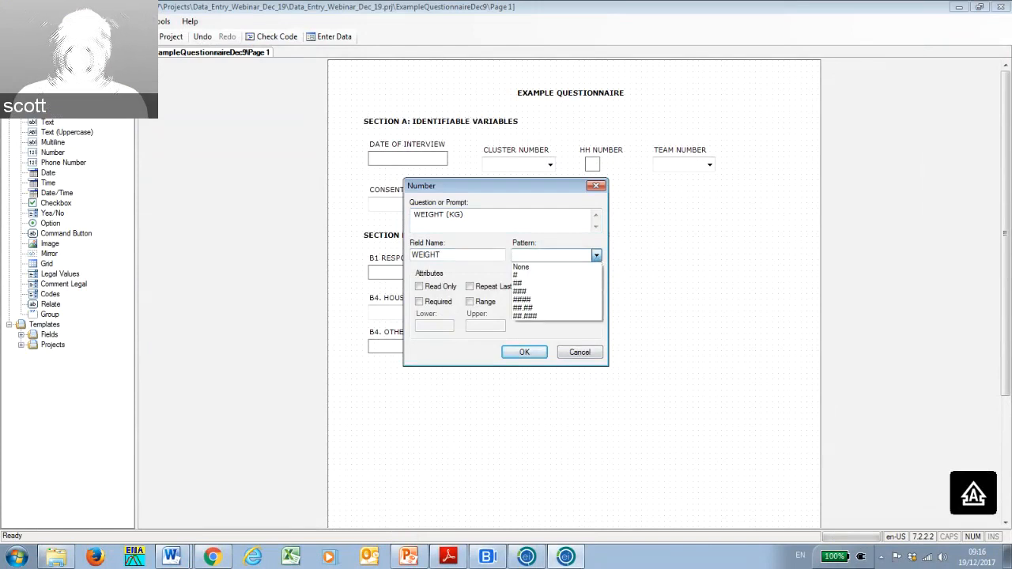
{"action": "key", "text": "alt+Tab"}
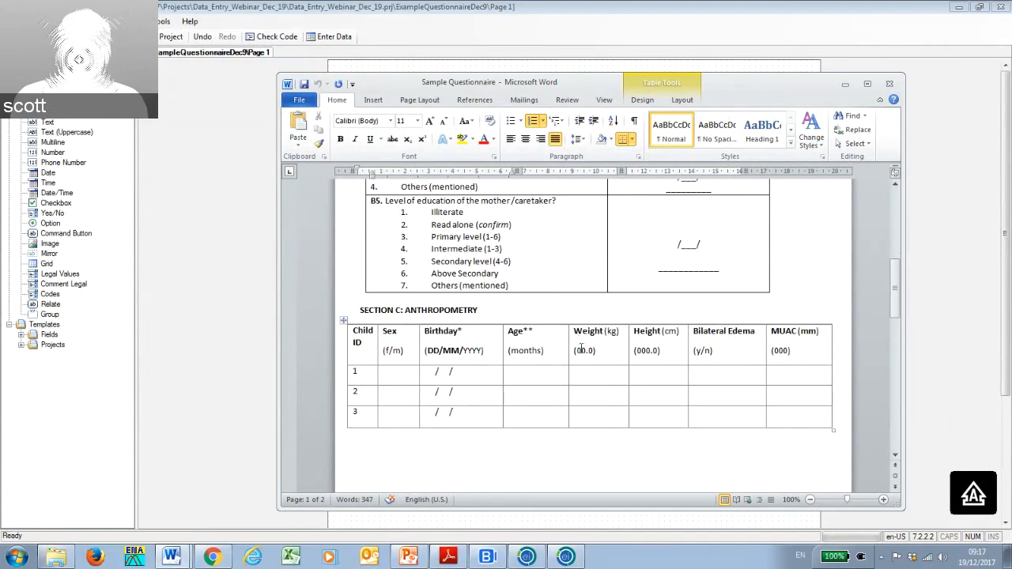
{"action": "left_click_drag", "start_coordinate": [726, 92], "coordinate": [1011, 45]}
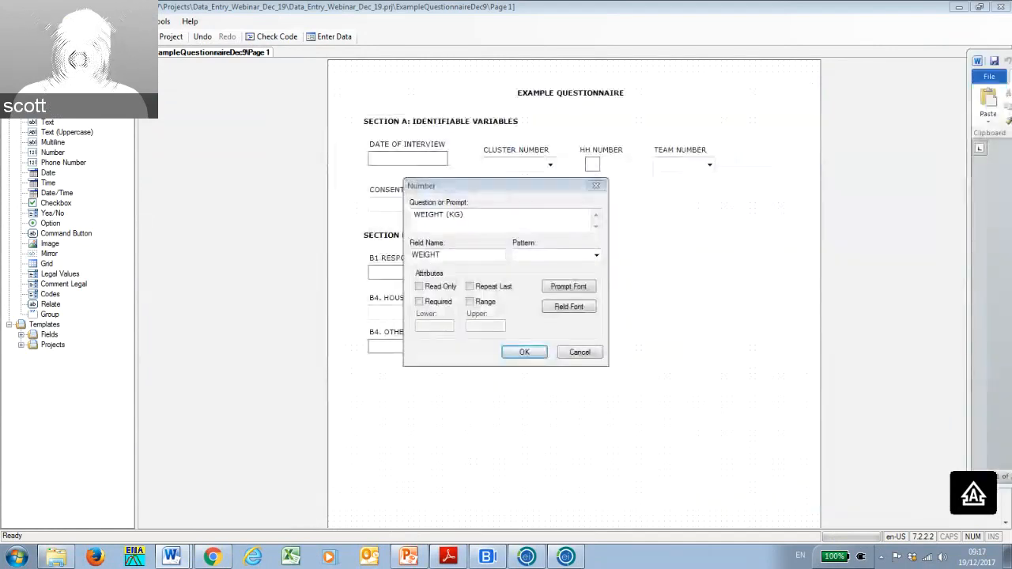
{"action": "left_click", "coordinate": [597, 254]}
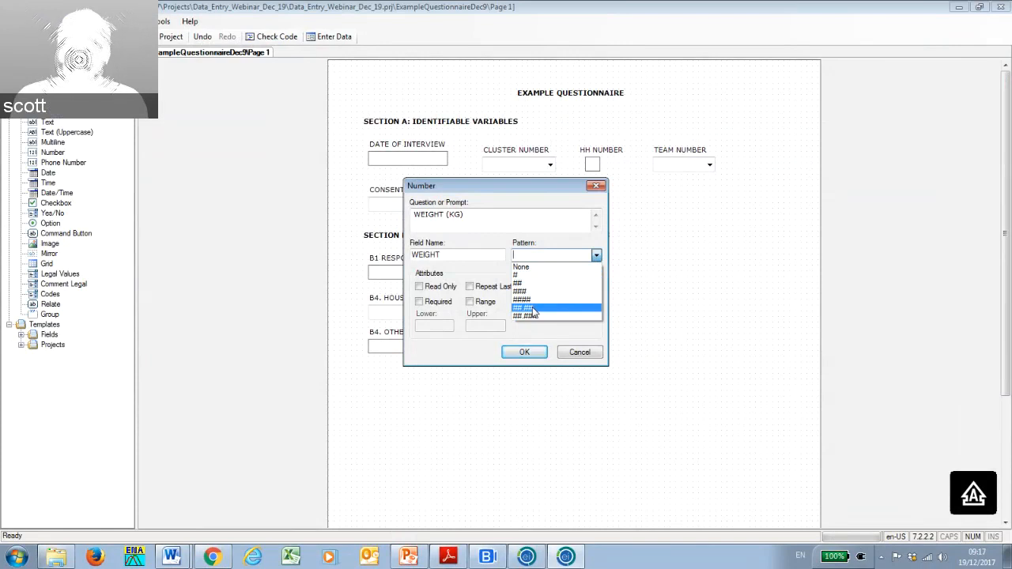
{"action": "left_click", "coordinate": [532, 308]}
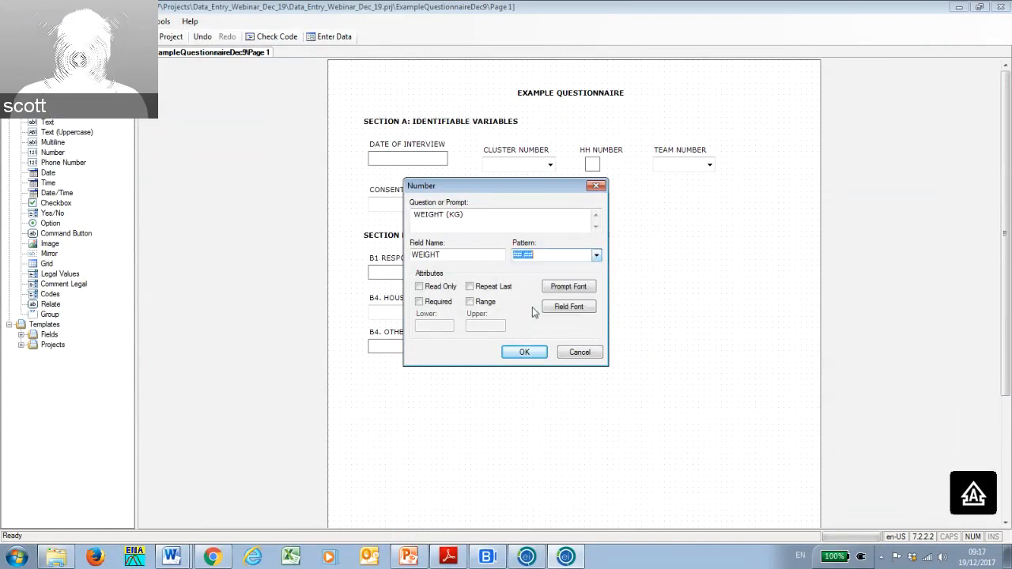
{"action": "left_click", "coordinate": [544, 257]}
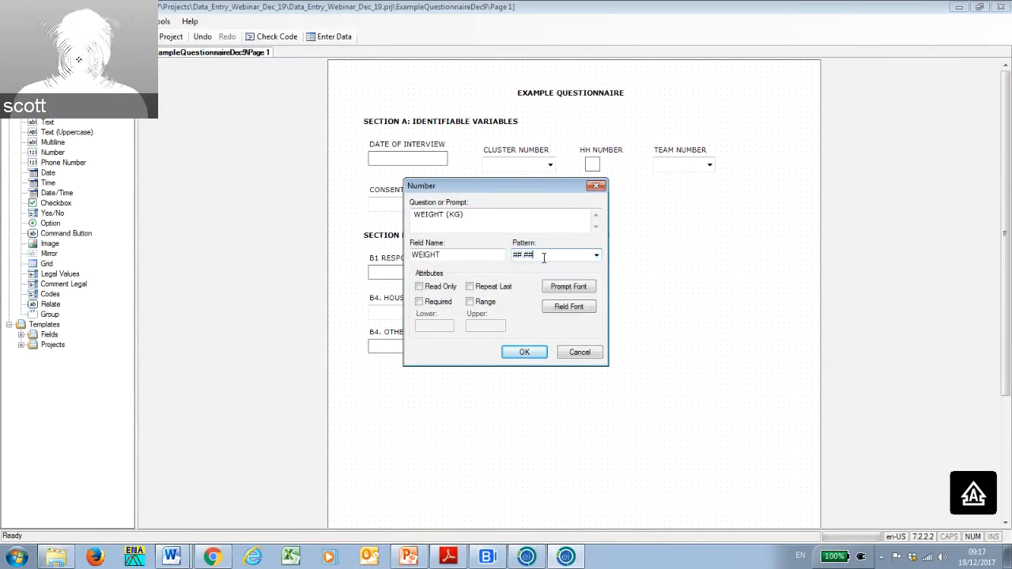
{"action": "left_click", "coordinate": [597, 257]}
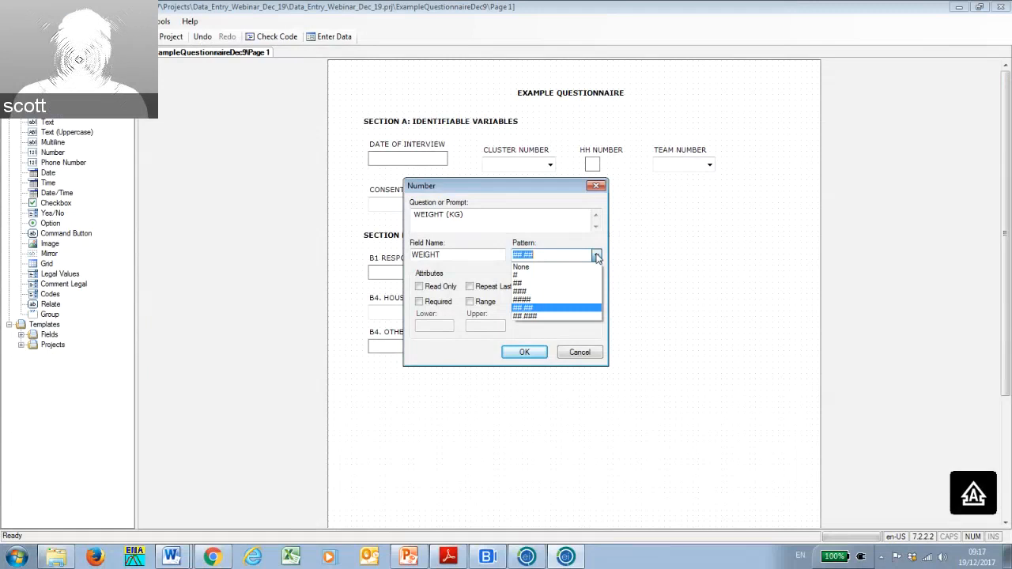
{"action": "left_click", "coordinate": [554, 257]}
{"action": "left_click", "coordinate": [555, 255]}
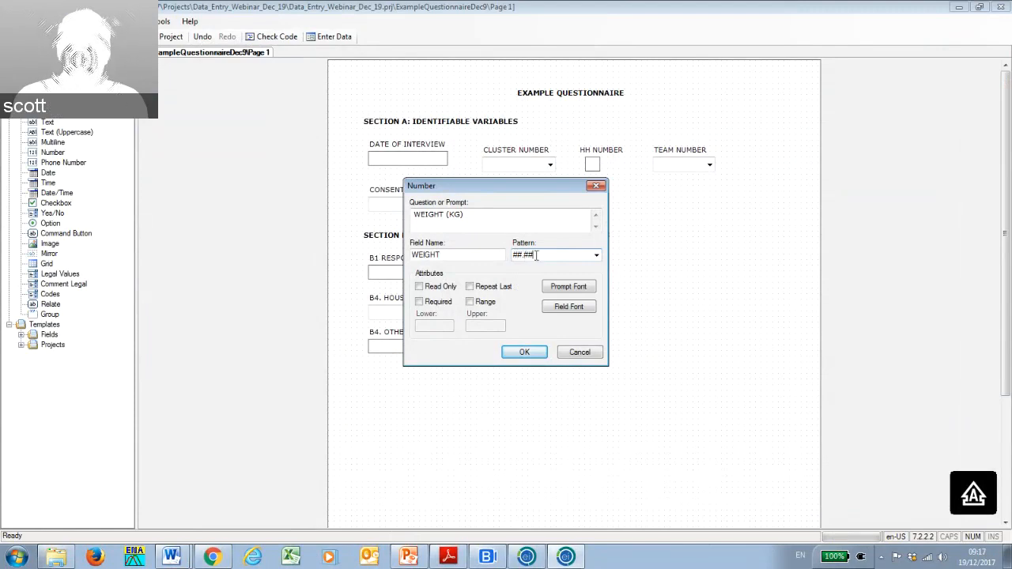
{"action": "key", "text": "BackSpace"}
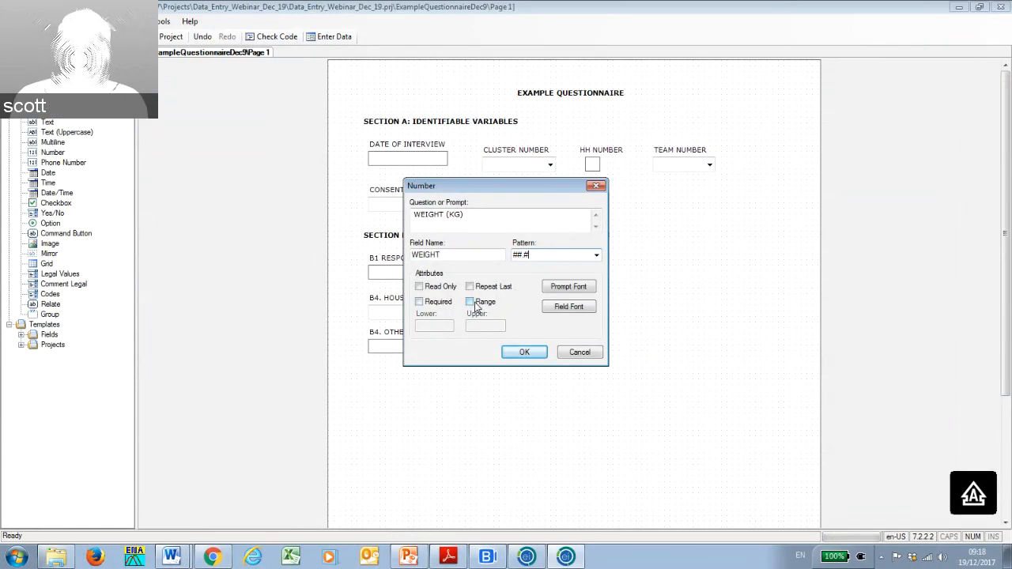
Accept the WEIGHT (KG) field and move it slightly up beneath the B4. OTHER field.
{"action": "left_click", "coordinate": [522, 352]}
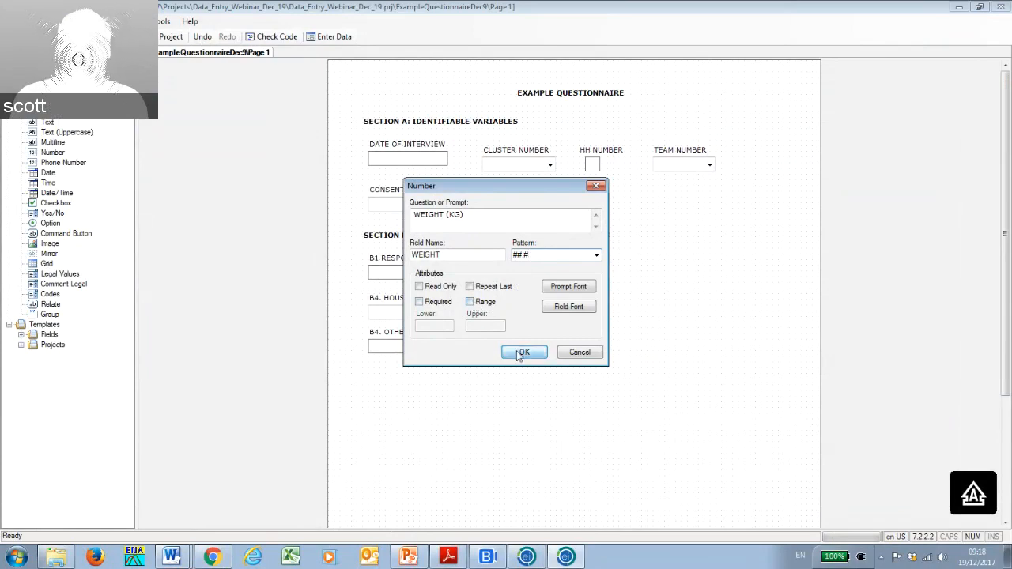
{"action": "left_click", "coordinate": [411, 395]}
{"action": "mouse_move", "coordinate": [412, 395]}
{"action": "left_mouse_down"}
{"action": "mouse_move", "coordinate": [402, 377]}
{"action": "mouse_move", "coordinate": [404, 386]}
{"action": "left_mouse_up"}
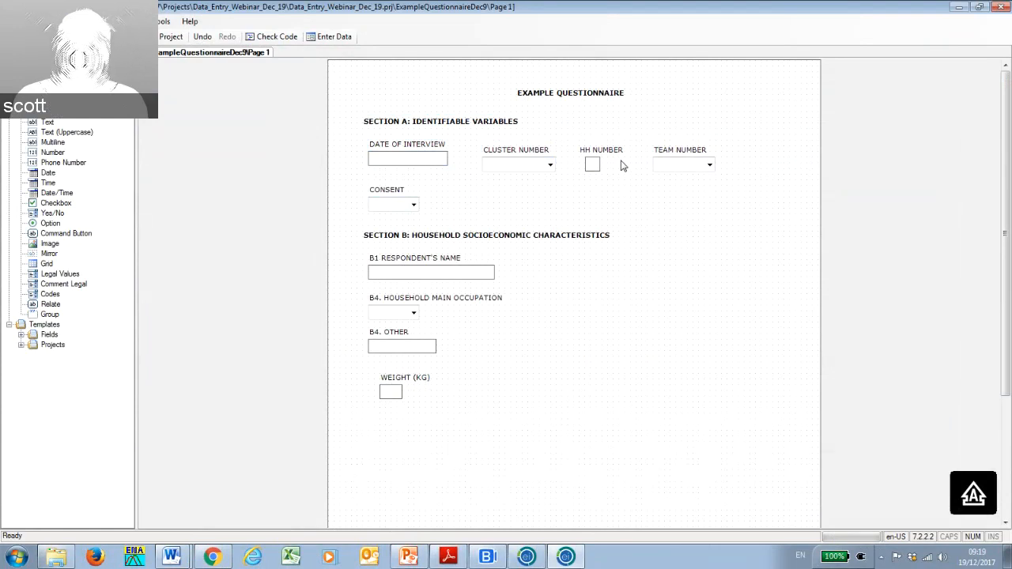
Show the page's tab order and renumber DATE OF INTERVIEW, CLUSTER NUMBER, HH NUMBER, TEAM NUMBER and CONSENT as 1 to 5.
{"action": "right_click", "coordinate": [362, 88]}
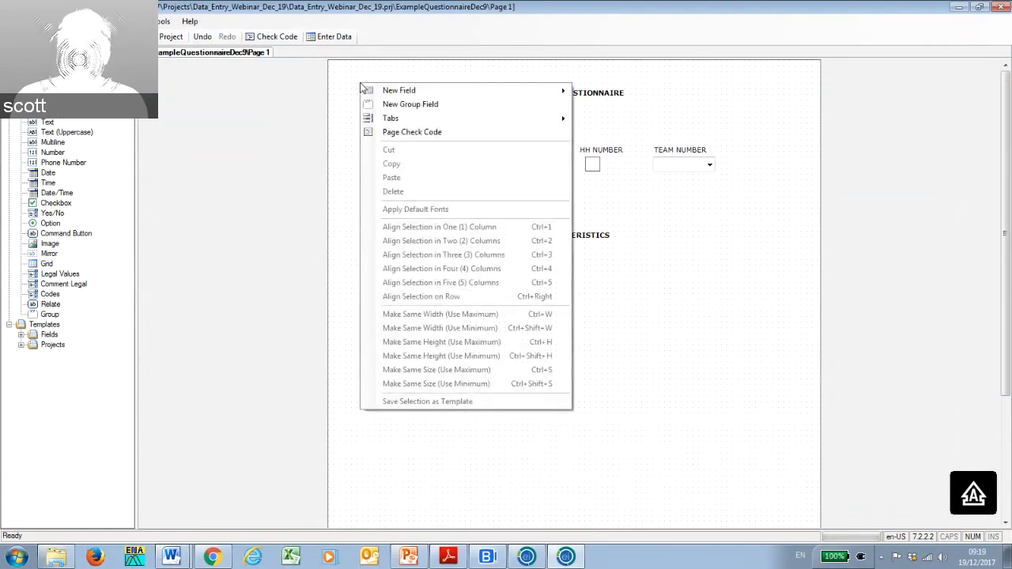
{"action": "mouse_move", "coordinate": [397, 120]}
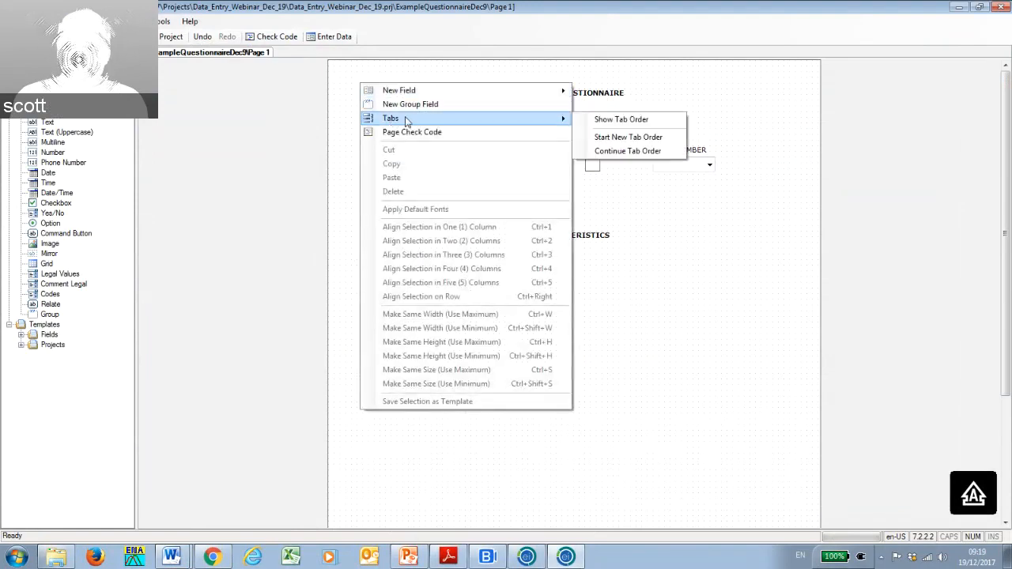
{"action": "left_click", "coordinate": [606, 121]}
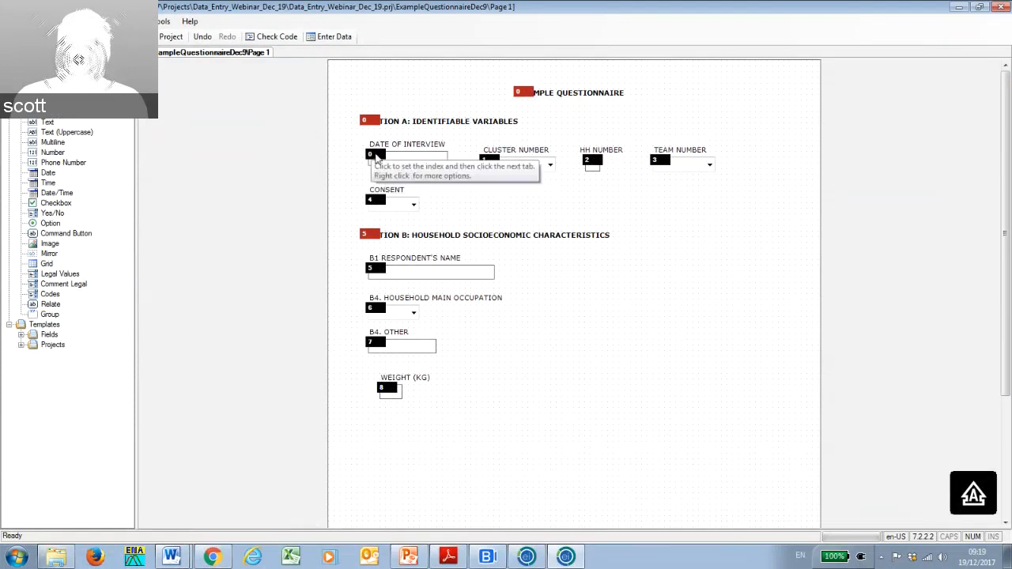
{"action": "left_click", "coordinate": [375, 156]}
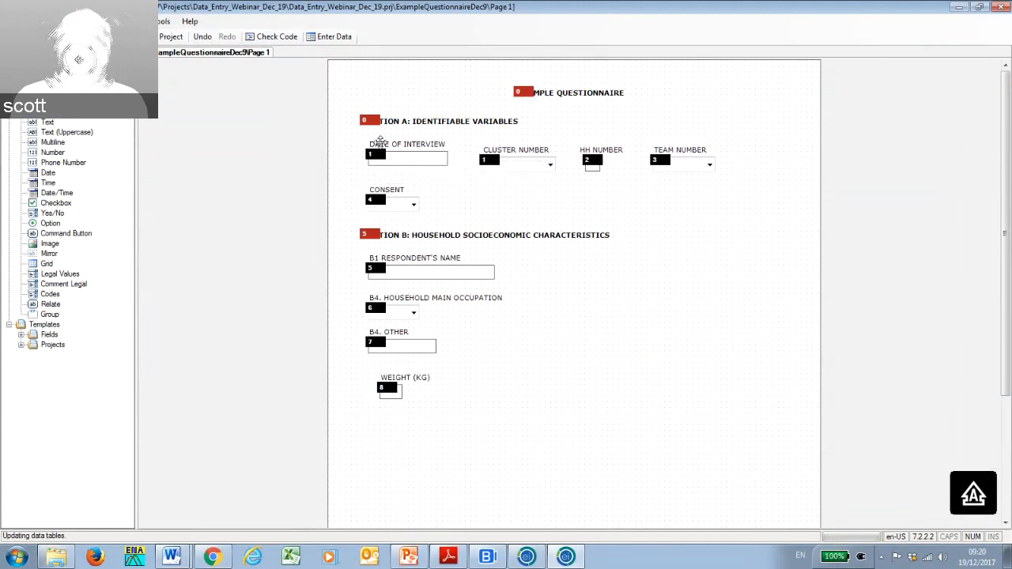
{"action": "left_click", "coordinate": [489, 161]}
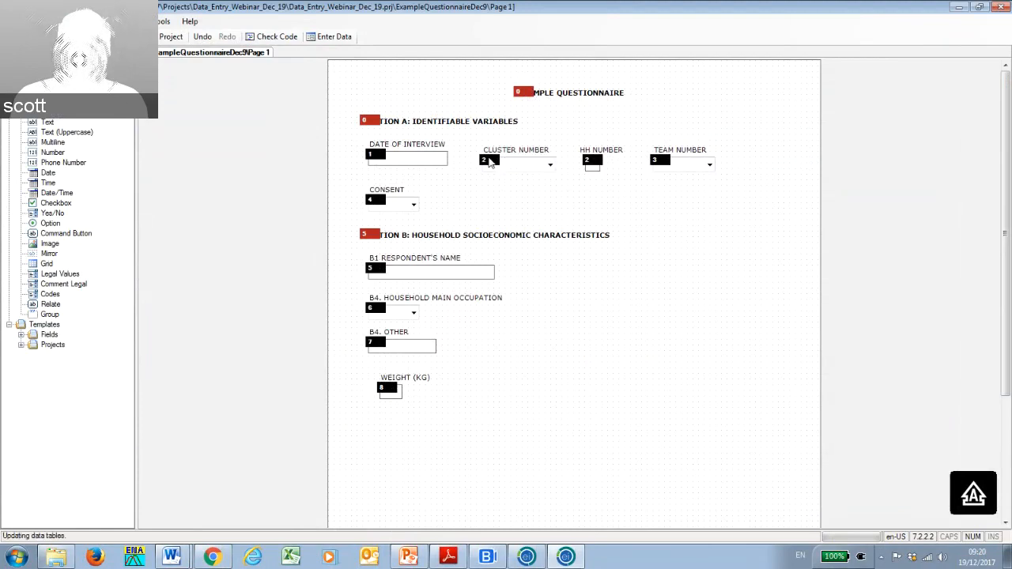
{"action": "left_click", "coordinate": [590, 161]}
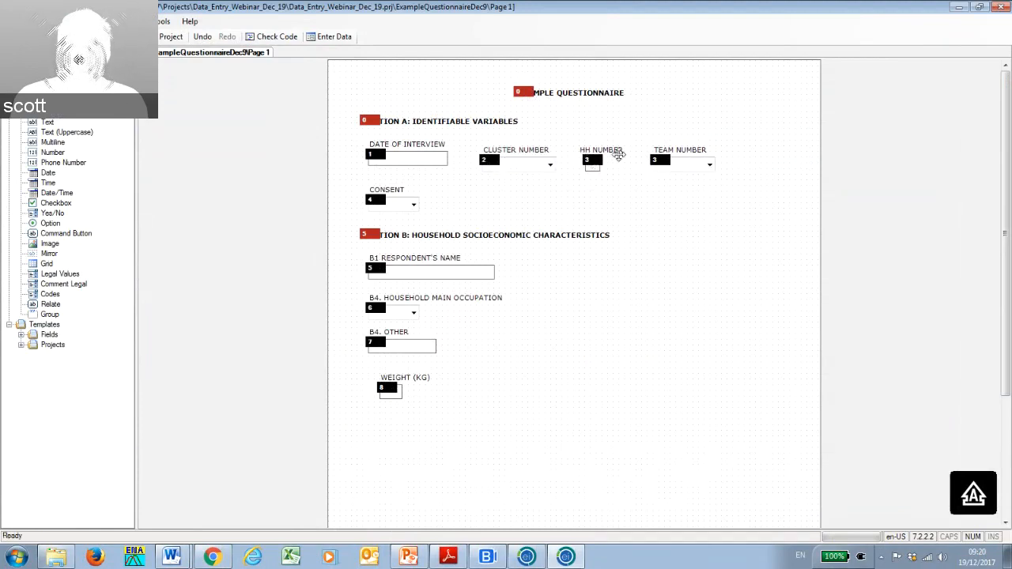
{"action": "left_click", "coordinate": [657, 162]}
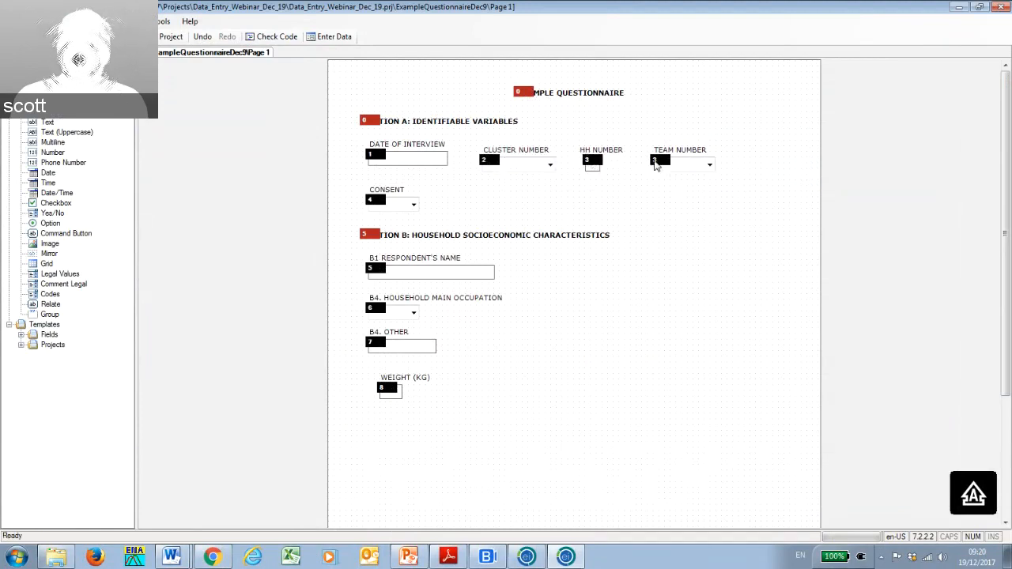
{"action": "left_click", "coordinate": [375, 203]}
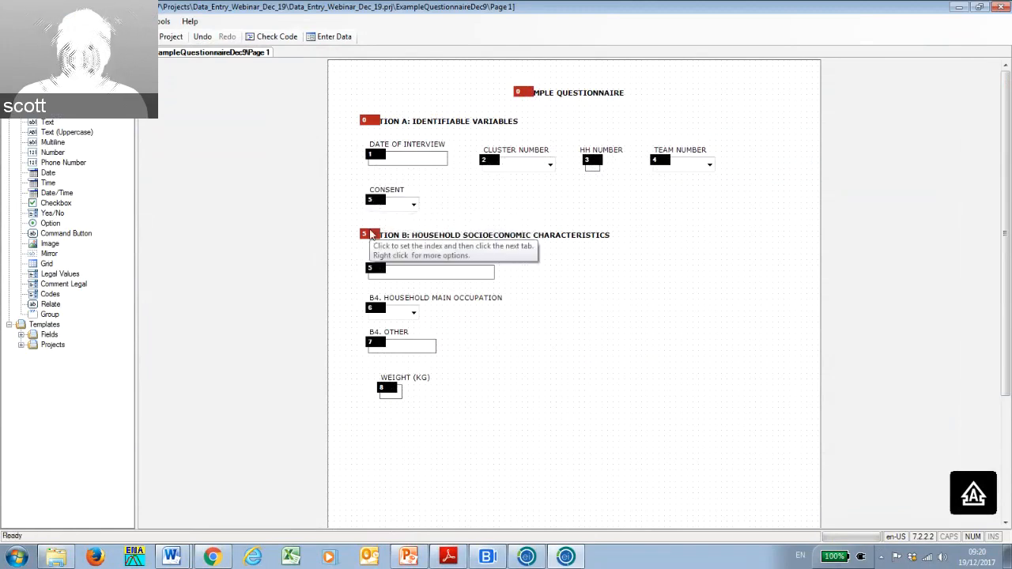
Continue the tab order from the Section B heading as 6 through WEIGHT (KG) as 10, and leave the tab order display.
{"action": "left_click", "coordinate": [369, 235]}
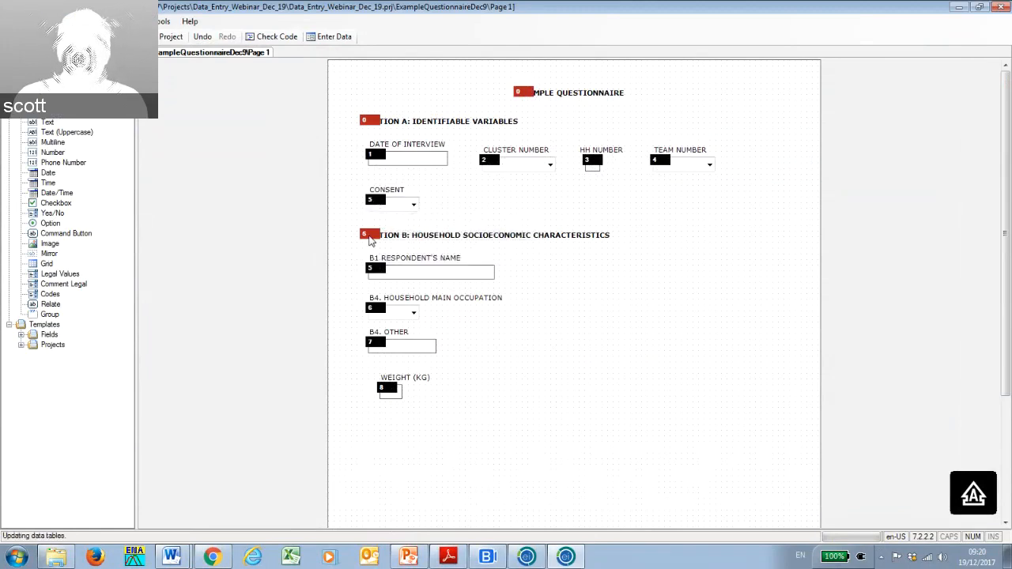
{"action": "left_click", "coordinate": [371, 269]}
{"action": "left_click", "coordinate": [375, 308]}
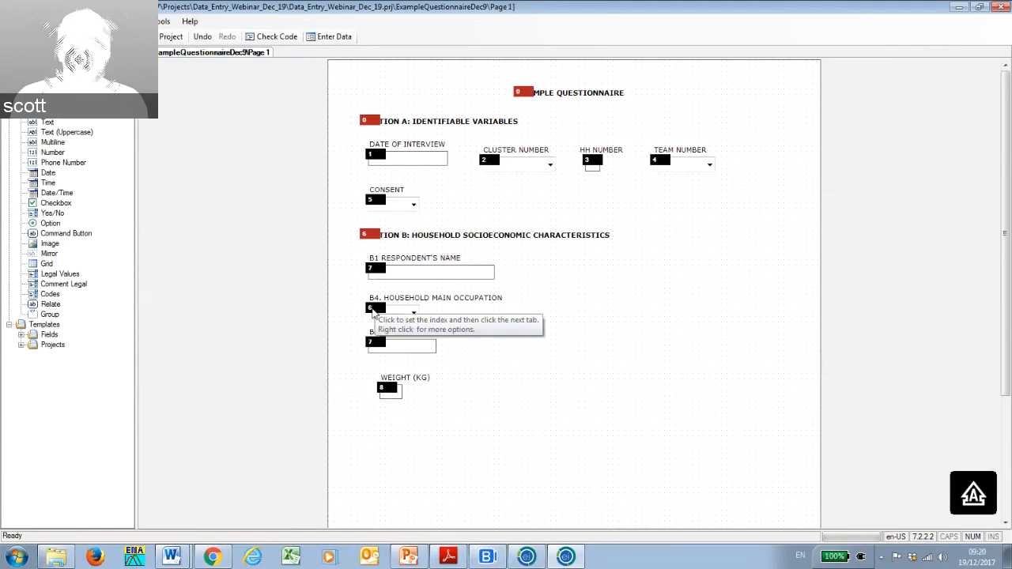
{"action": "left_click", "coordinate": [374, 343]}
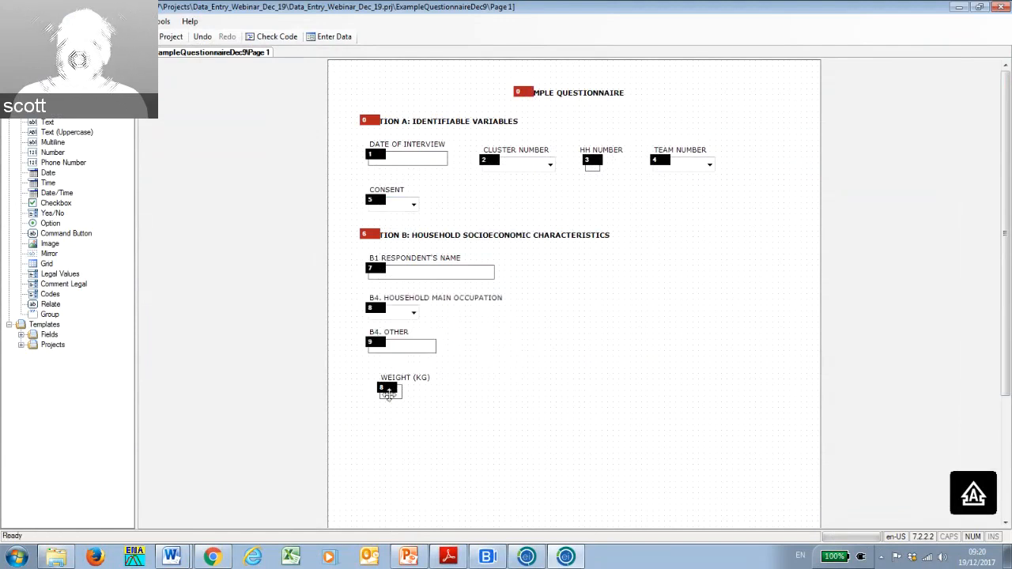
{"action": "left_click", "coordinate": [386, 388]}
{"action": "left_click", "coordinate": [534, 369]}
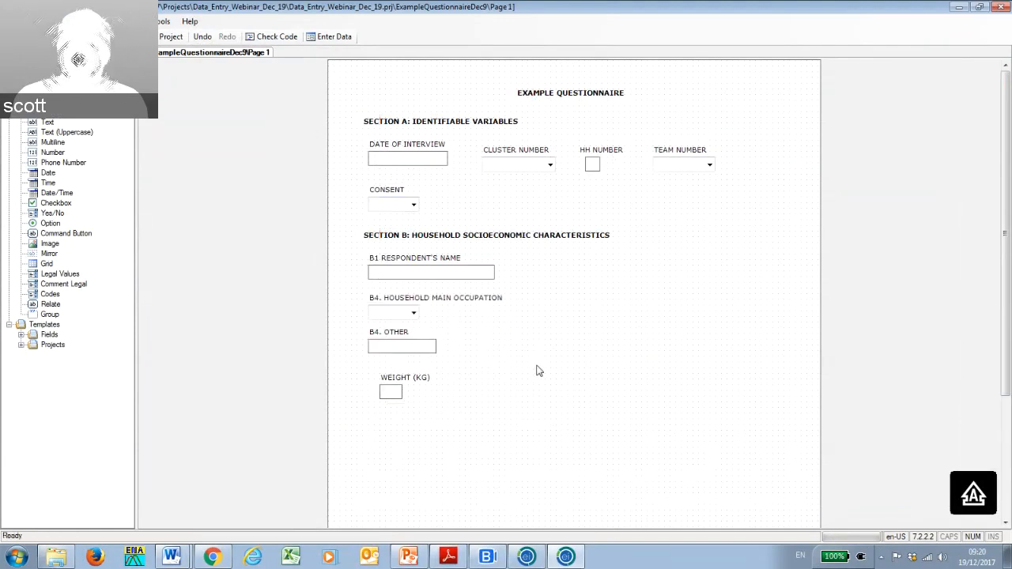
Move the CLUSTER NUMBER field to the far end of its row, beyond TEAM NUMBER.
{"action": "left_click", "coordinate": [512, 160]}
{"action": "left_click", "coordinate": [510, 149]}
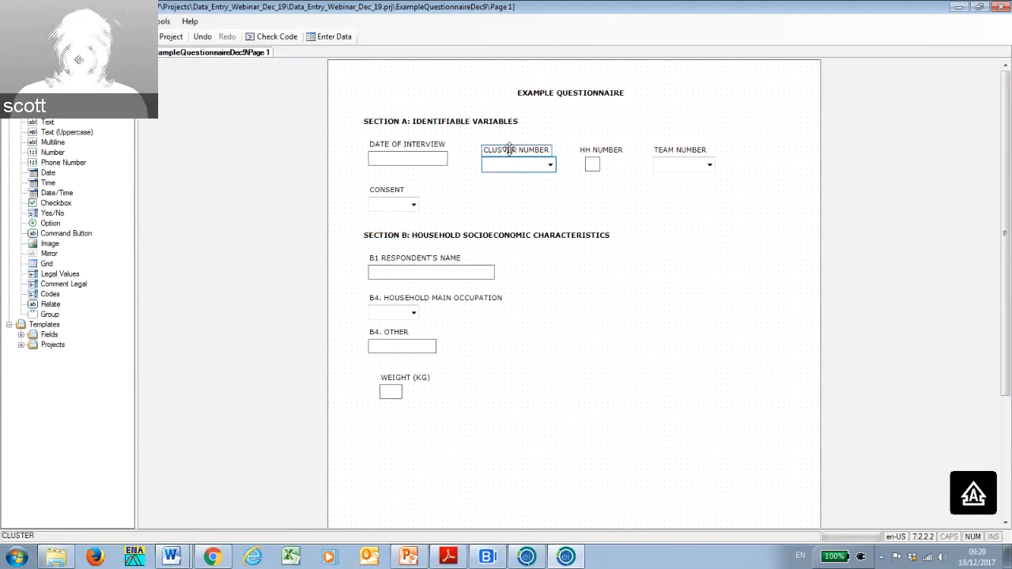
{"action": "right_click", "coordinate": [510, 149]}
{"action": "left_click_drag", "start_coordinate": [509, 149], "coordinate": [760, 152]}
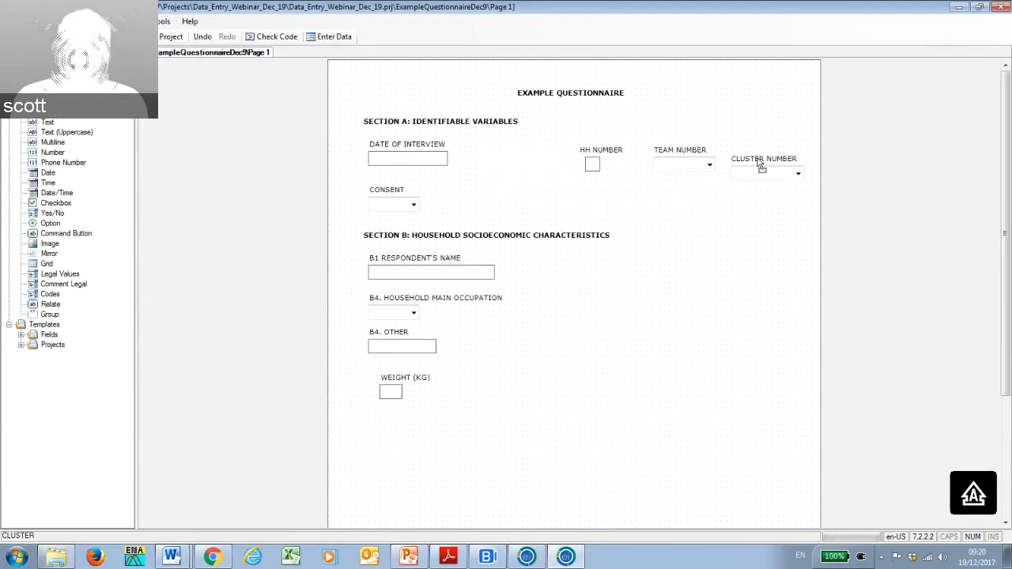
Shift HH NUMBER, TEAM NUMBER and CLUSTER NUMBER back toward DATE OF INTERVIEW in that order, closing the gaps and aligning the row.
{"action": "left_click", "coordinate": [599, 150]}
{"action": "left_click_drag", "start_coordinate": [599, 150], "coordinate": [502, 148]}
{"action": "left_click", "coordinate": [673, 150]}
{"action": "left_click_drag", "start_coordinate": [672, 150], "coordinate": [570, 141]}
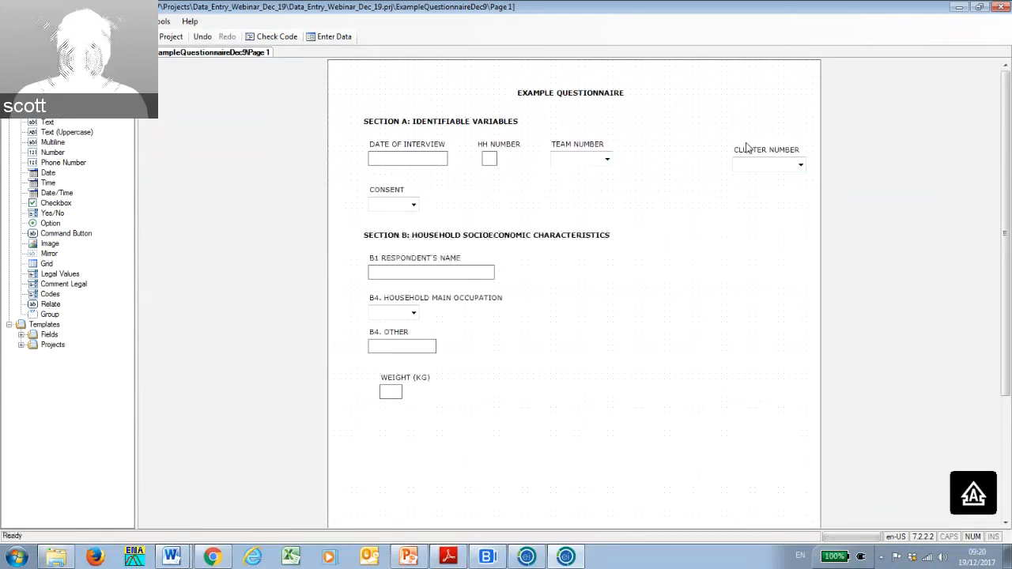
{"action": "left_click_drag", "start_coordinate": [750, 148], "coordinate": [655, 148]}
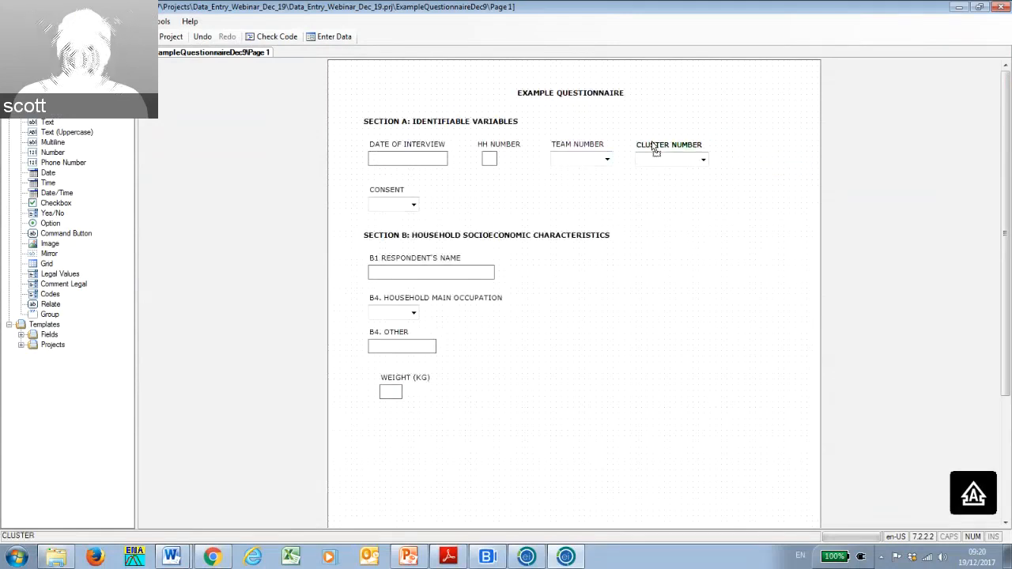
Show the page's tab order again to examine the numbering of the rearranged Section A fields.
{"action": "right_click", "coordinate": [460, 189]}
{"action": "mouse_move", "coordinate": [491, 224]}
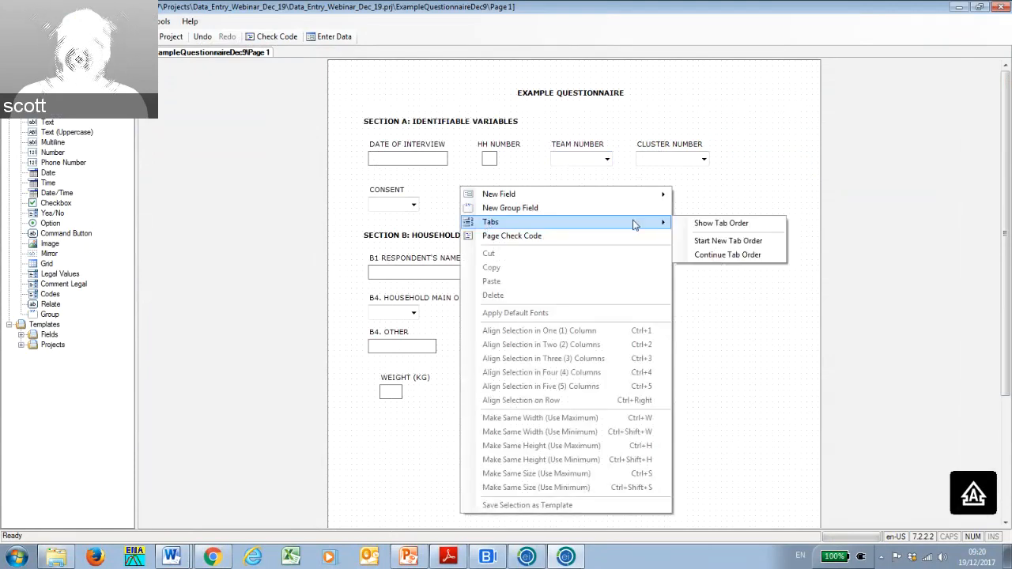
{"action": "left_click", "coordinate": [722, 224]}
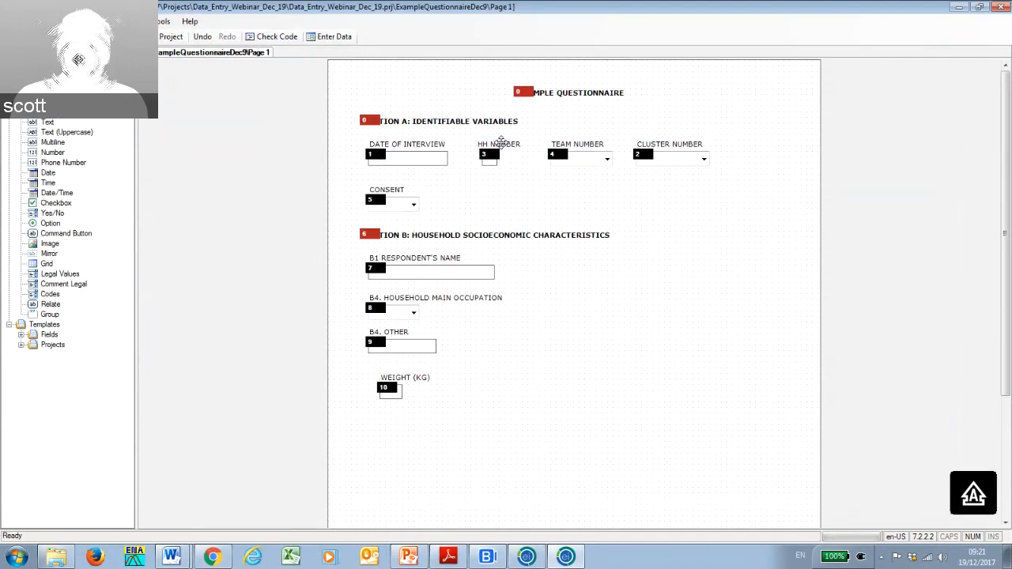
Take the HH NUMBER field out of the Section A row and place CLUSTER NUMBER directly after DATE OF INTERVIEW.
{"action": "key", "text": "alt+Tab"}
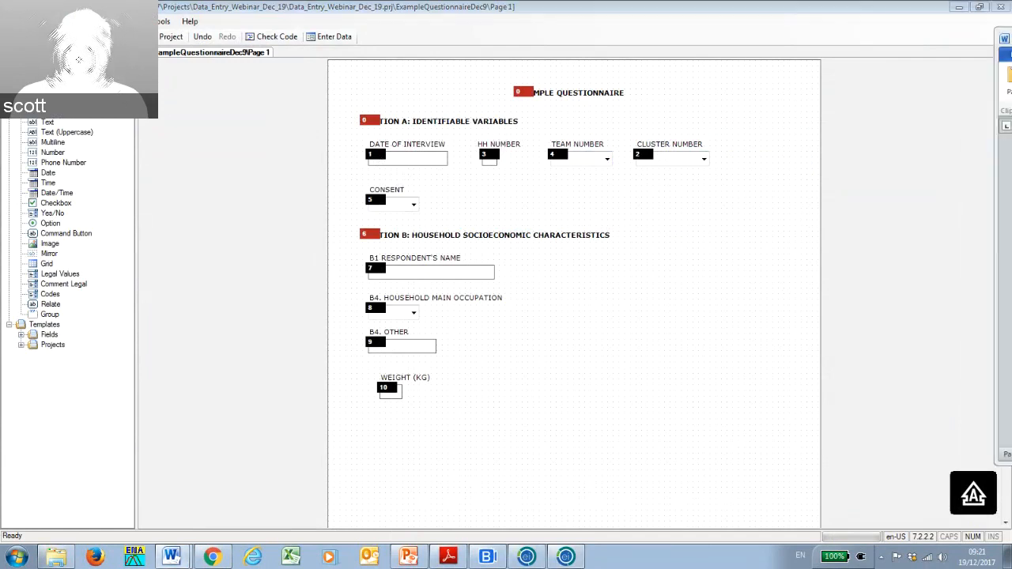
{"action": "left_click_drag", "start_coordinate": [506, 146], "coordinate": [783, 172]}
{"action": "left_click_drag", "start_coordinate": [695, 147], "coordinate": [522, 156]}
Place HH NUMBER directly after CLUSTER NUMBER and TEAM NUMBER at the end of the Section A row, all aligned.
{"action": "left_click", "coordinate": [571, 154]}
{"action": "left_click", "coordinate": [577, 143]}
{"action": "left_click", "coordinate": [577, 142]}
{"action": "left_click_drag", "start_coordinate": [577, 143], "coordinate": [668, 138]}
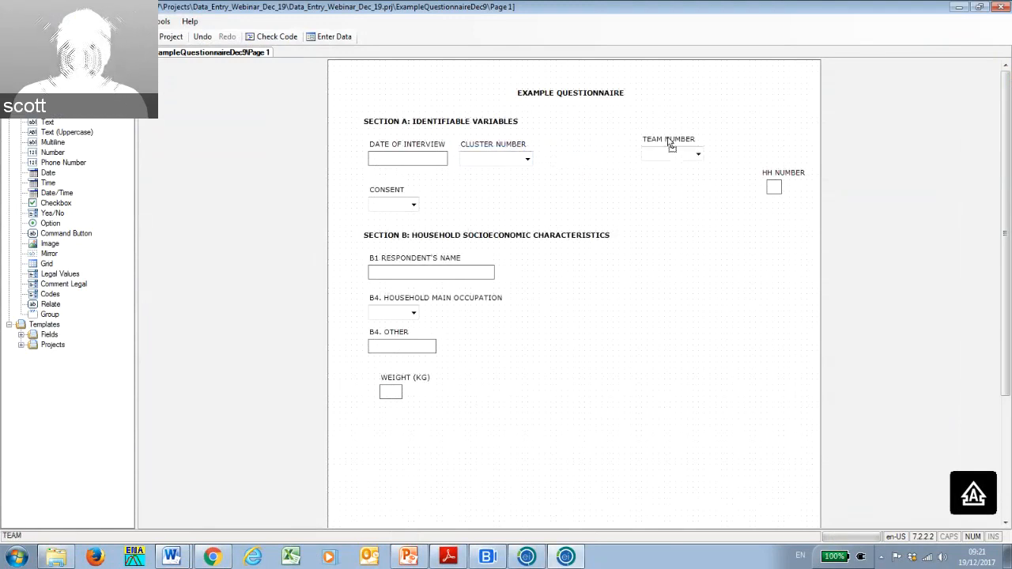
{"action": "left_click", "coordinate": [782, 170]}
{"action": "left_click_drag", "start_coordinate": [783, 169], "coordinate": [581, 151]}
{"action": "left_click_drag", "start_coordinate": [659, 144], "coordinate": [639, 151]}
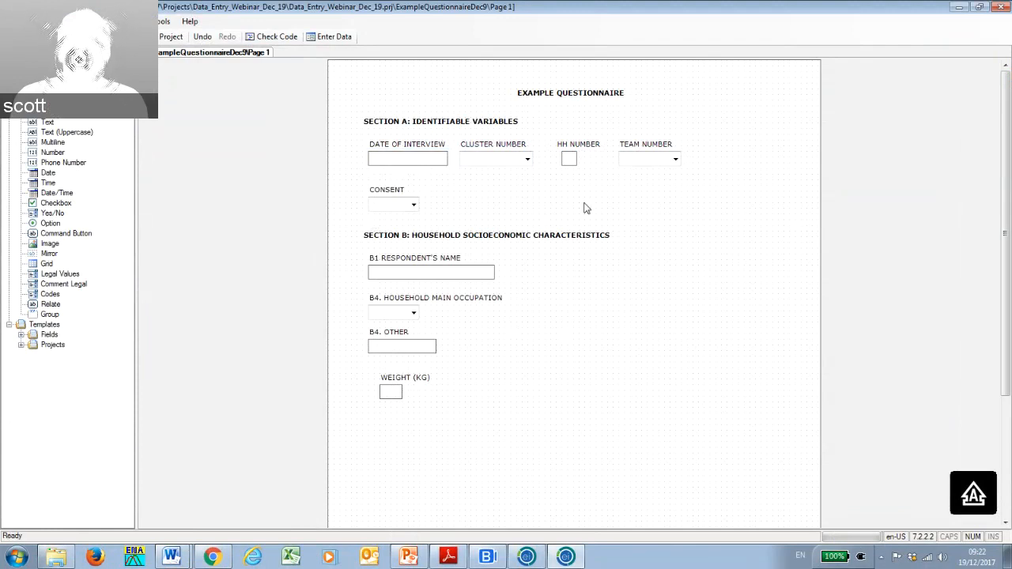
Open the form for data entry, creating the data table ExampleQuestionnaireDec9 with starting ID 1, and cancel entering a default location.
{"action": "left_click", "coordinate": [335, 37]}
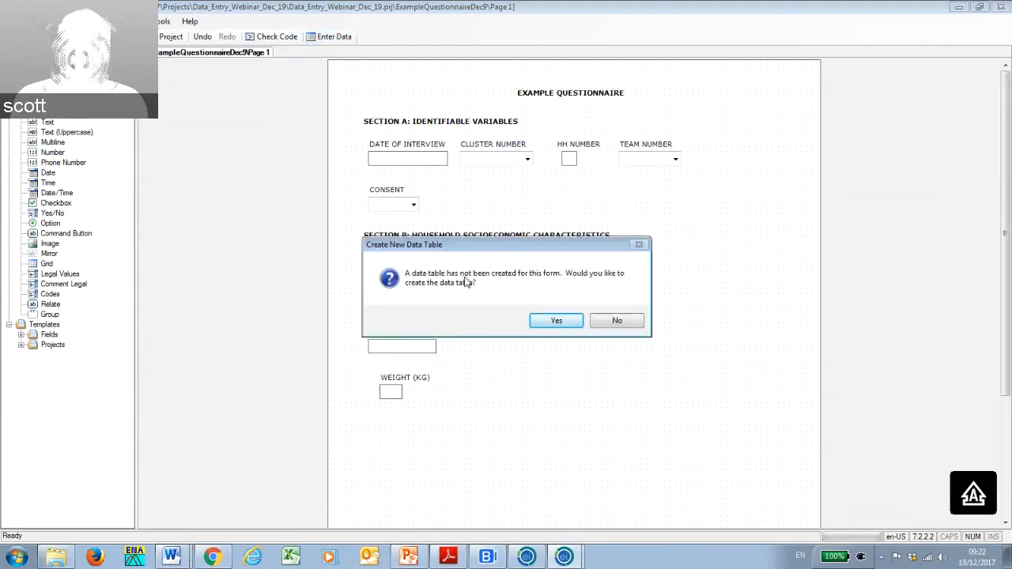
{"action": "left_click", "coordinate": [557, 322]}
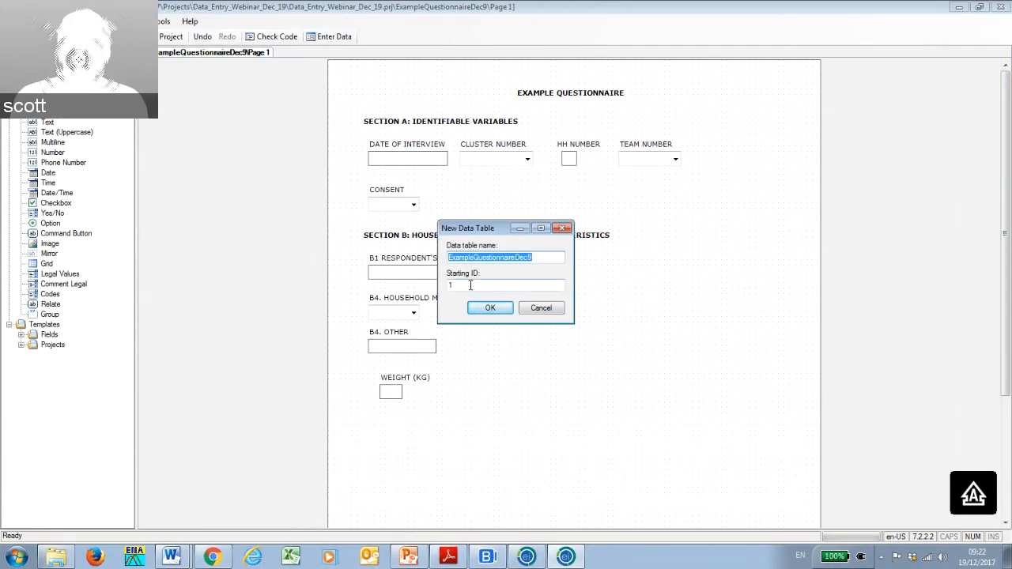
{"action": "left_click", "coordinate": [483, 307]}
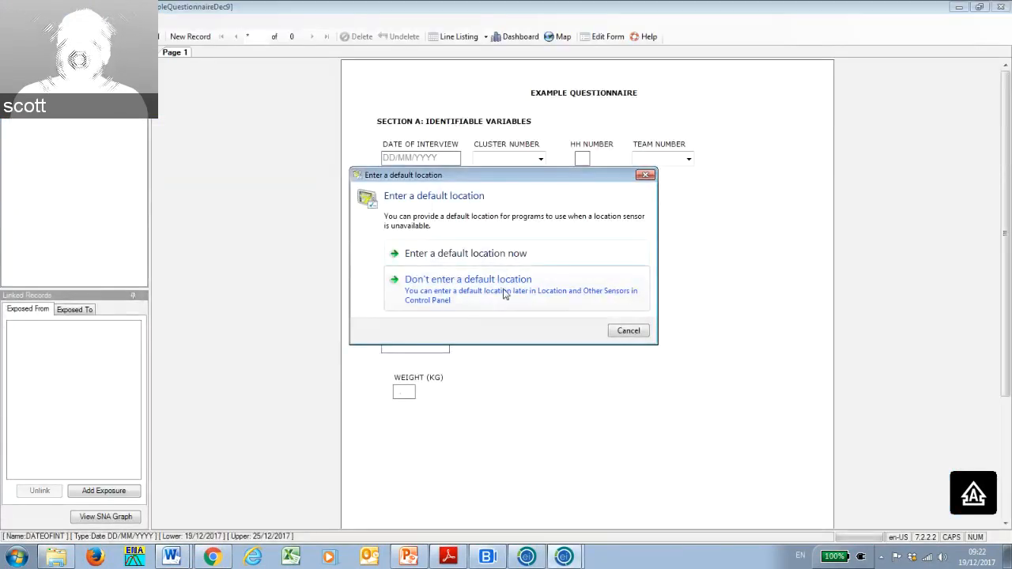
{"action": "left_click", "coordinate": [629, 331]}
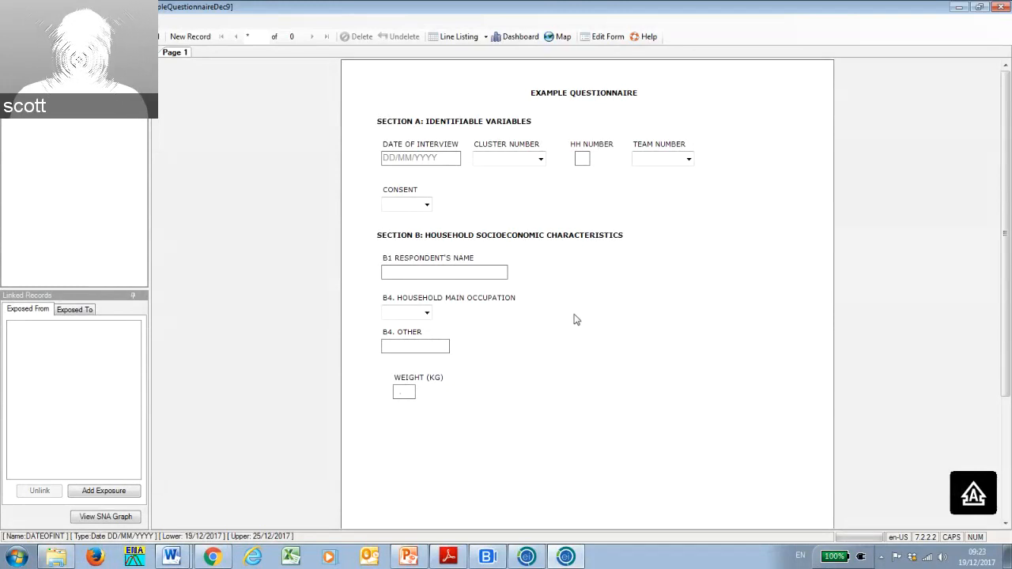
Bring the Word sample questionnaire into view, review its sections against the form, and move it aside again.
{"action": "left_click_drag", "start_coordinate": [1011, 36], "coordinate": [634, 78]}
{"action": "scroll", "coordinate": [584, 256], "scroll_direction": "down", "scroll_amount": 2}
{"action": "scroll", "coordinate": [585, 256], "scroll_direction": "down", "scroll_amount": 10}
{"action": "scroll", "coordinate": [583, 253], "scroll_direction": "up", "scroll_amount": 9}
{"action": "scroll", "coordinate": [582, 252], "scroll_direction": "up", "scroll_amount": 3}
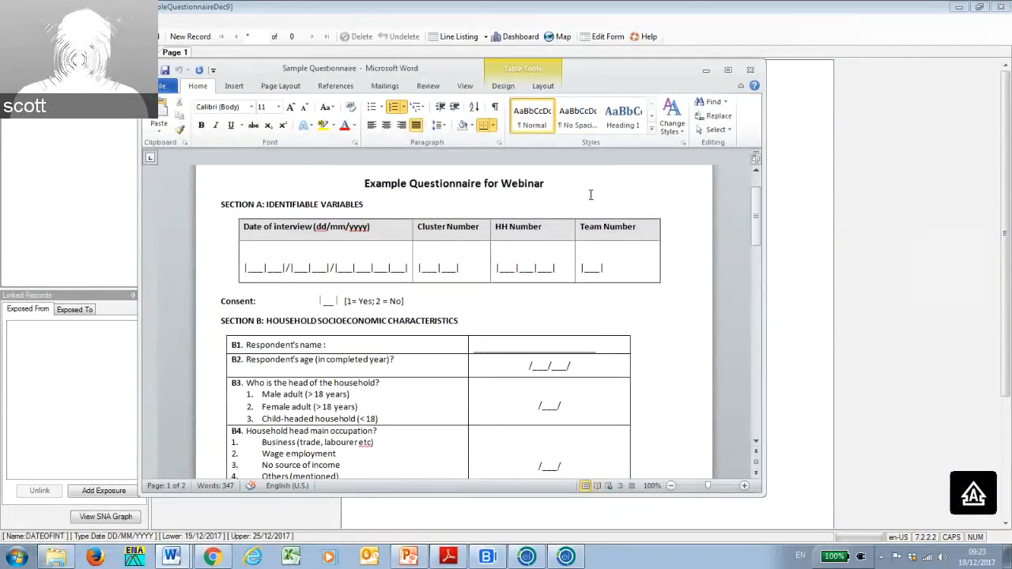
{"action": "left_click_drag", "start_coordinate": [586, 79], "coordinate": [1011, 79]}
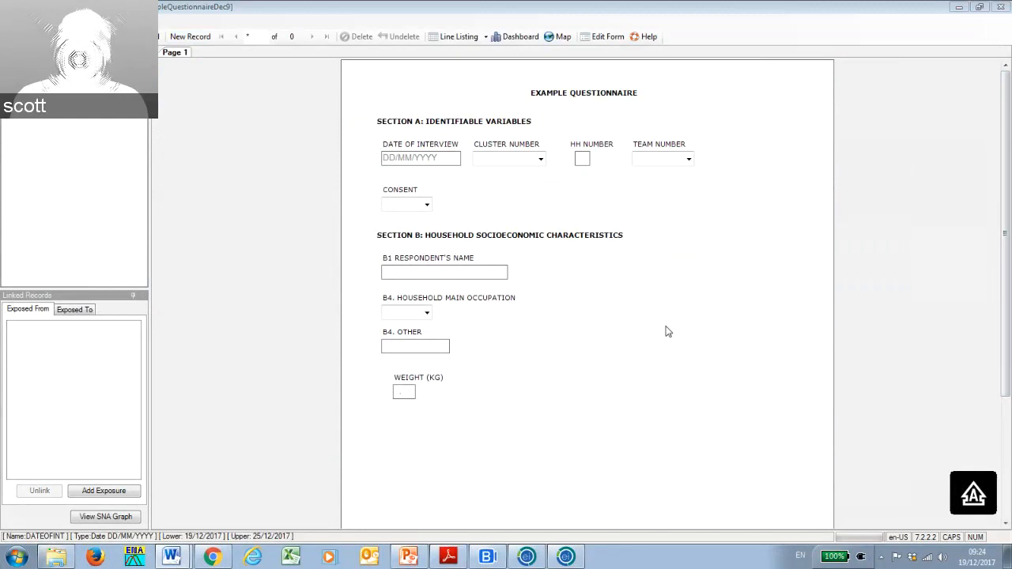
Close data entry without saving the record and reopen the Data_Entry_Webinar_Dec_19.prj project in Create Forms.
{"action": "left_click", "coordinate": [999, 12]}
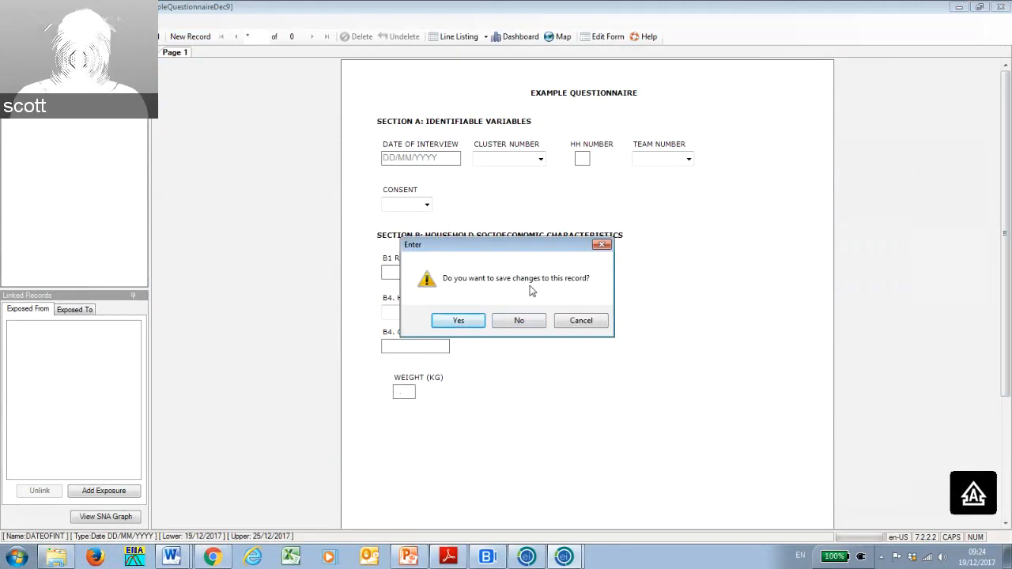
{"action": "left_click", "coordinate": [511, 327]}
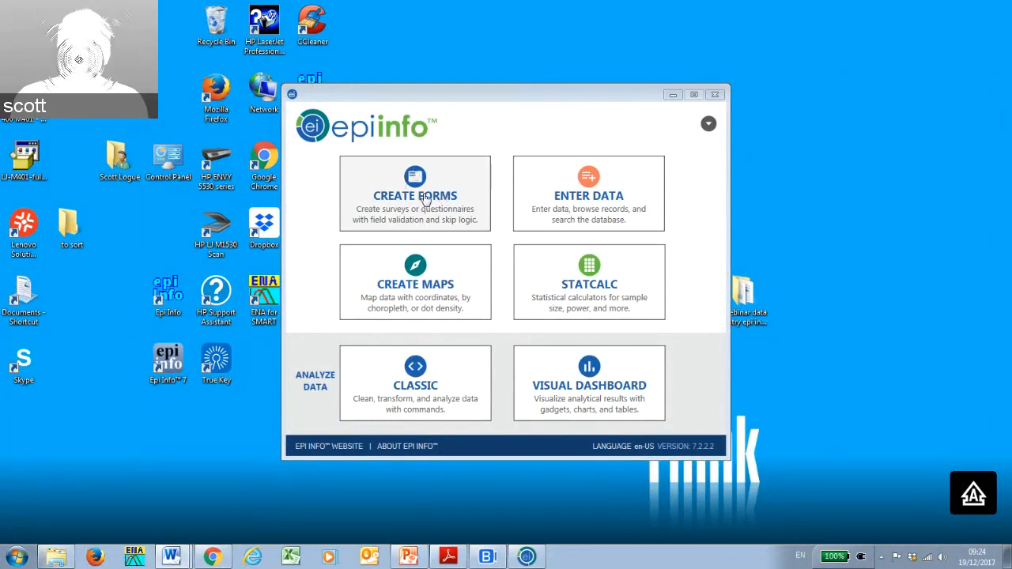
{"action": "left_click", "coordinate": [426, 199]}
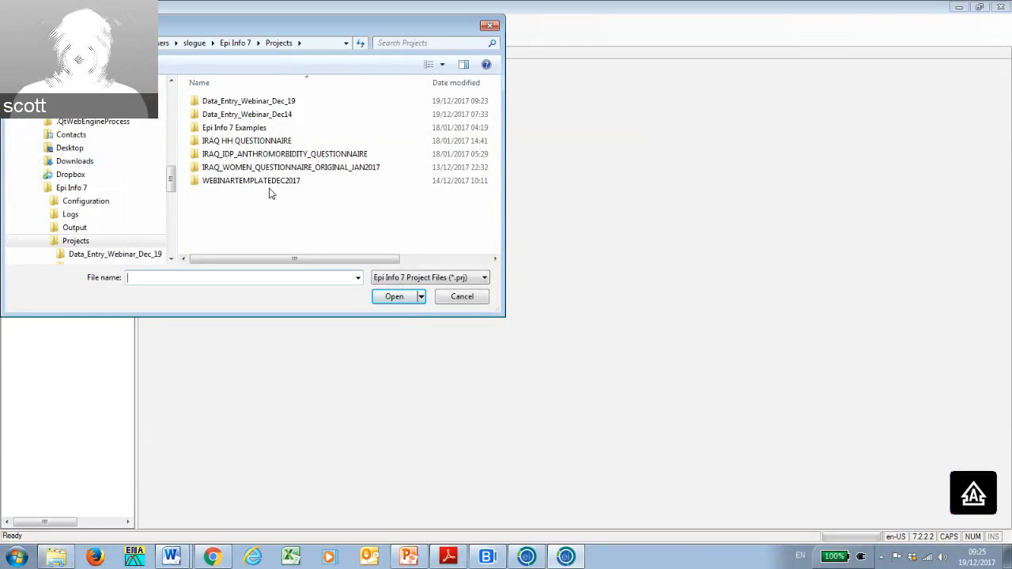
{"action": "double_click", "coordinate": [258, 103]}
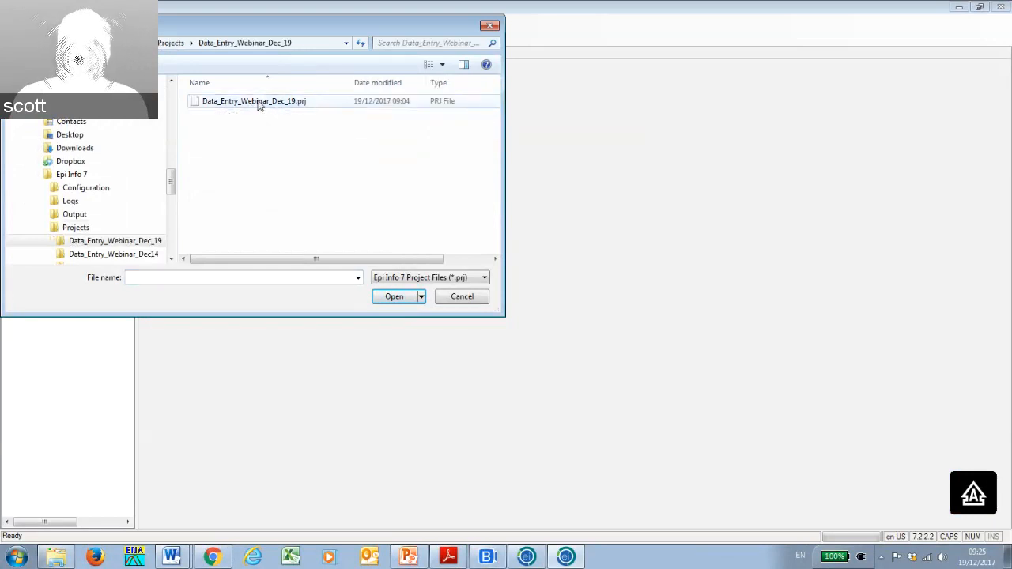
{"action": "double_click", "coordinate": [257, 103]}
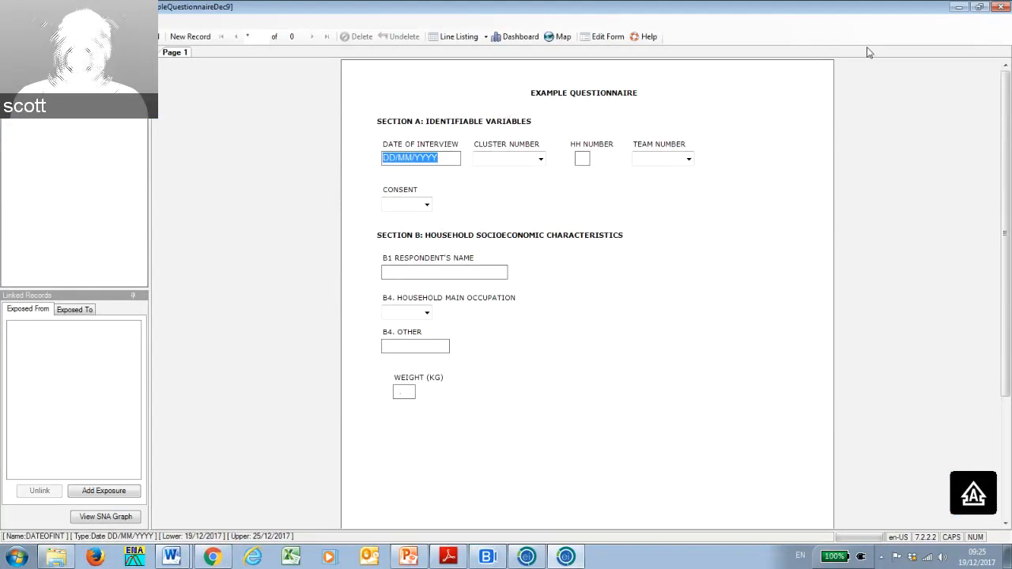
Open the WEBINARTEMPLATEDEC2017.prj project in Create Forms and bring its questionnaire up for data entry, dismissing the default location request.
{"action": "left_click", "coordinate": [1001, 8]}
{"action": "left_click", "coordinate": [434, 190]}
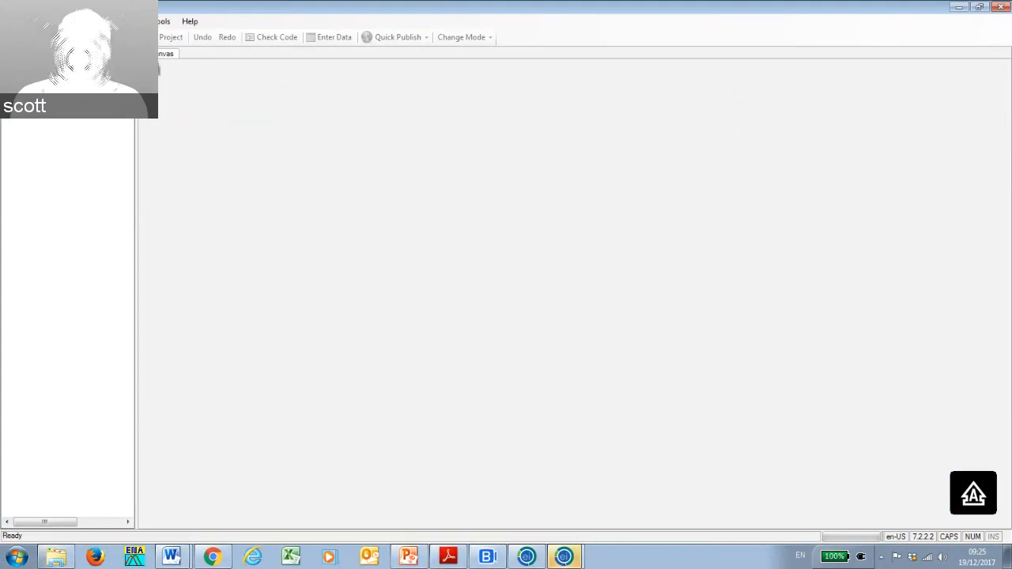
{"action": "left_click", "coordinate": [92, 38]}
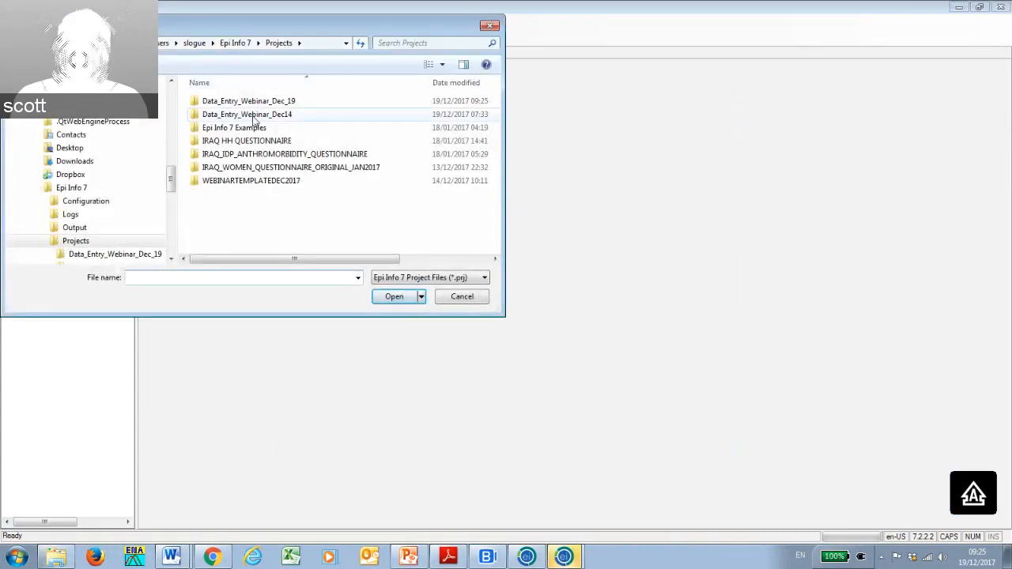
{"action": "double_click", "coordinate": [249, 182]}
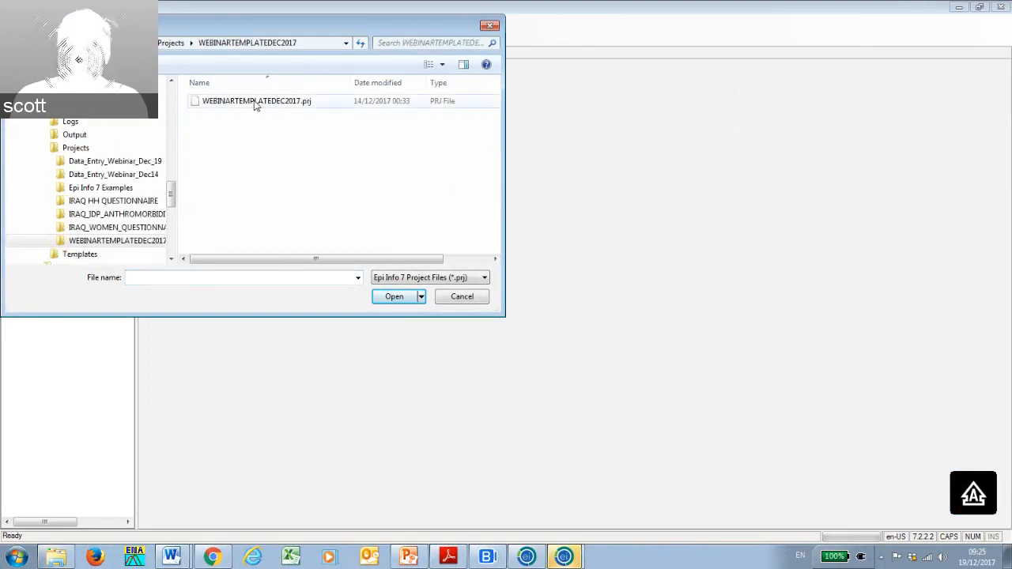
{"action": "double_click", "coordinate": [254, 102]}
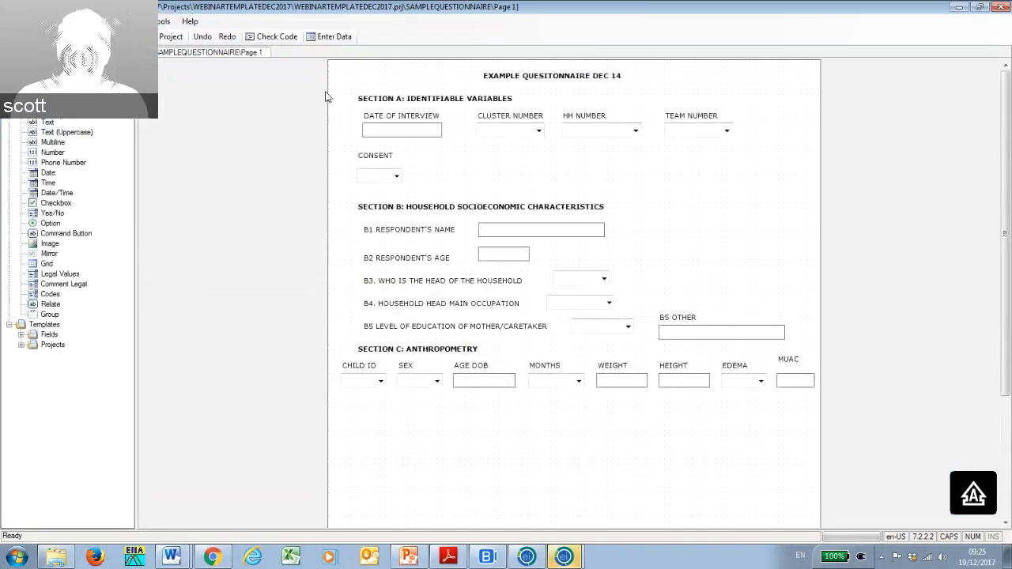
{"action": "left_click", "coordinate": [333, 39]}
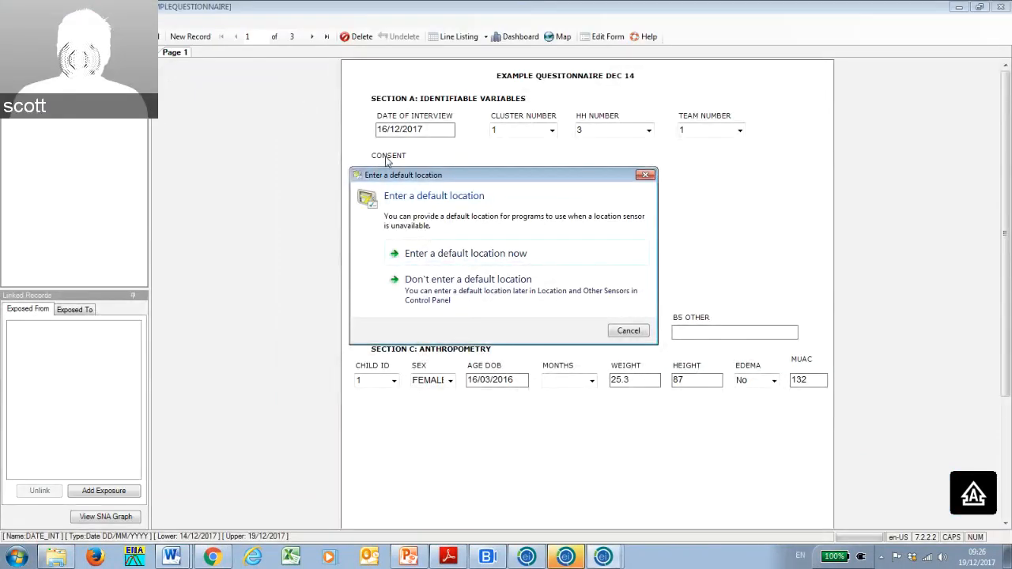
{"action": "left_click", "coordinate": [645, 176]}
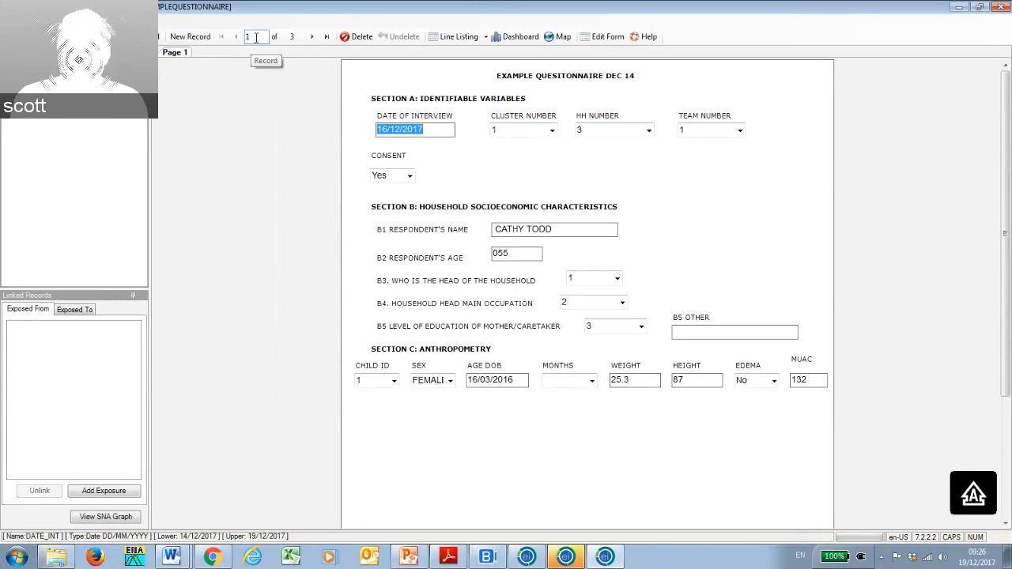
Look over the first saved record and page forward through the following records to record 3.
{"action": "left_click", "coordinate": [478, 141]}
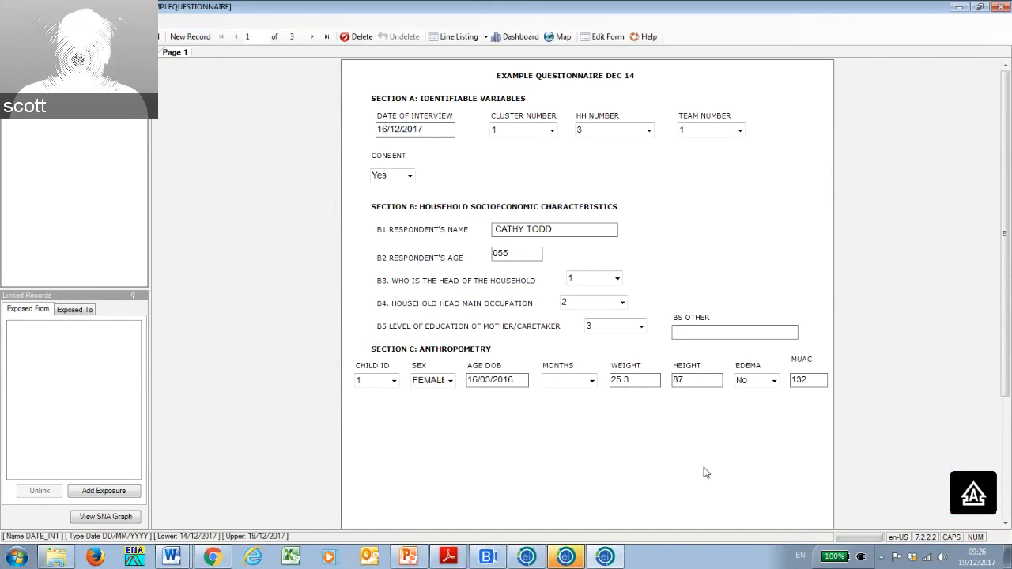
{"action": "scroll", "coordinate": [727, 452], "scroll_direction": "down", "scroll_amount": 5}
{"action": "scroll", "coordinate": [728, 453], "scroll_direction": "up", "scroll_amount": 4}
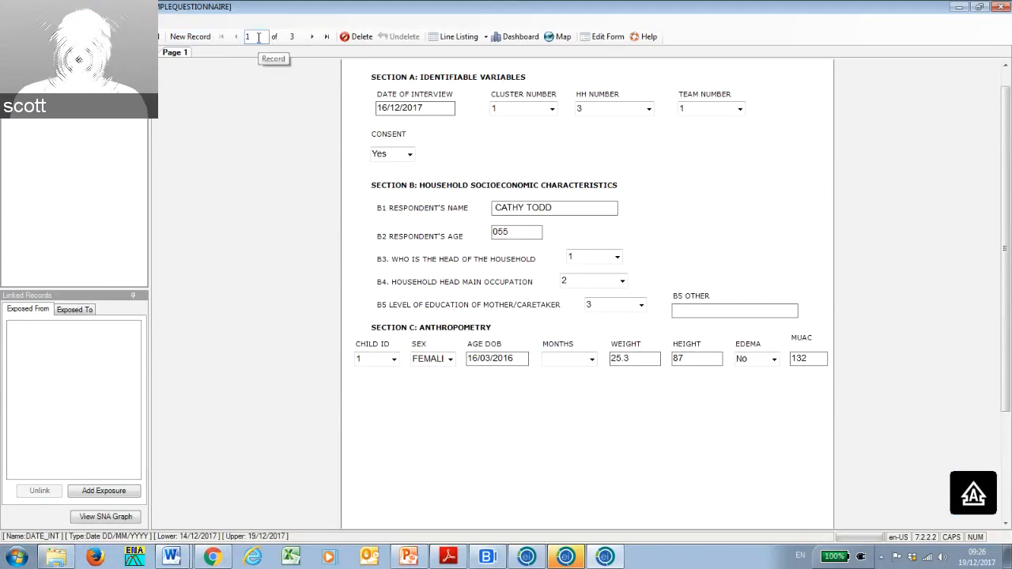
{"action": "left_click", "coordinate": [312, 37]}
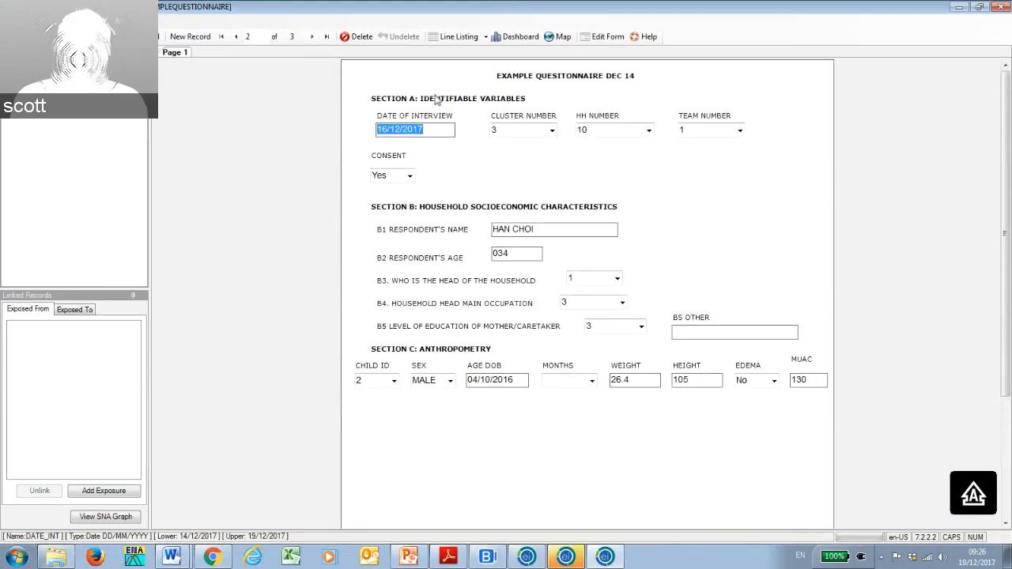
{"action": "left_click", "coordinate": [311, 37]}
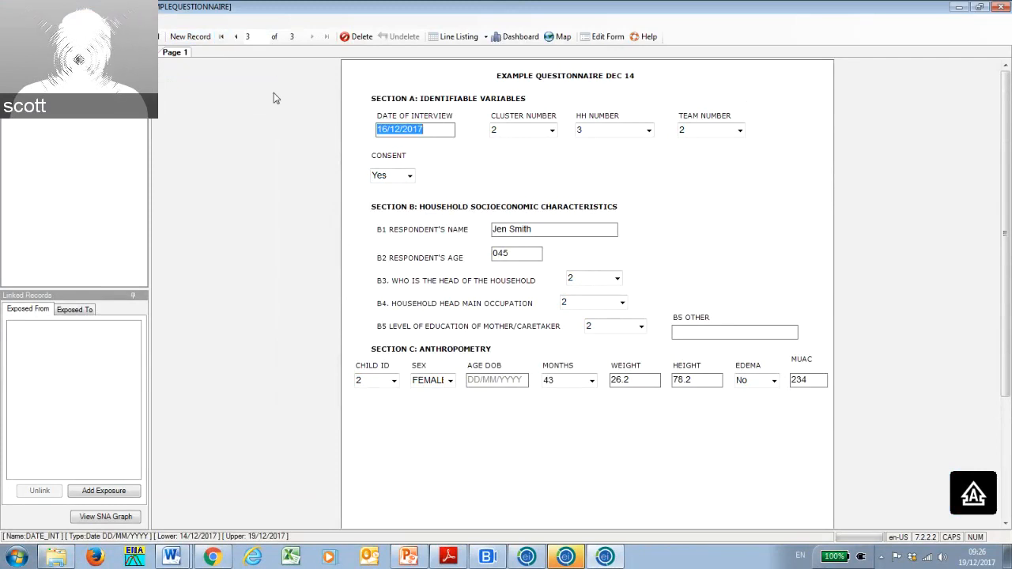
Start a new record and try the out-of-range dates 13/12/2017 and 21/12/2017 as the date of interview.
{"action": "left_click", "coordinate": [194, 37]}
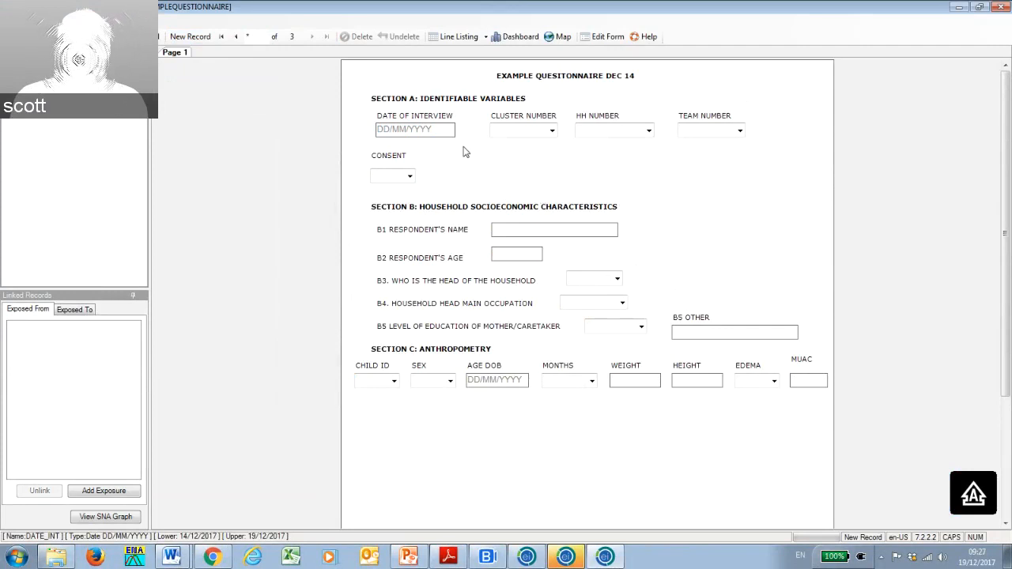
{"action": "left_click", "coordinate": [432, 128]}
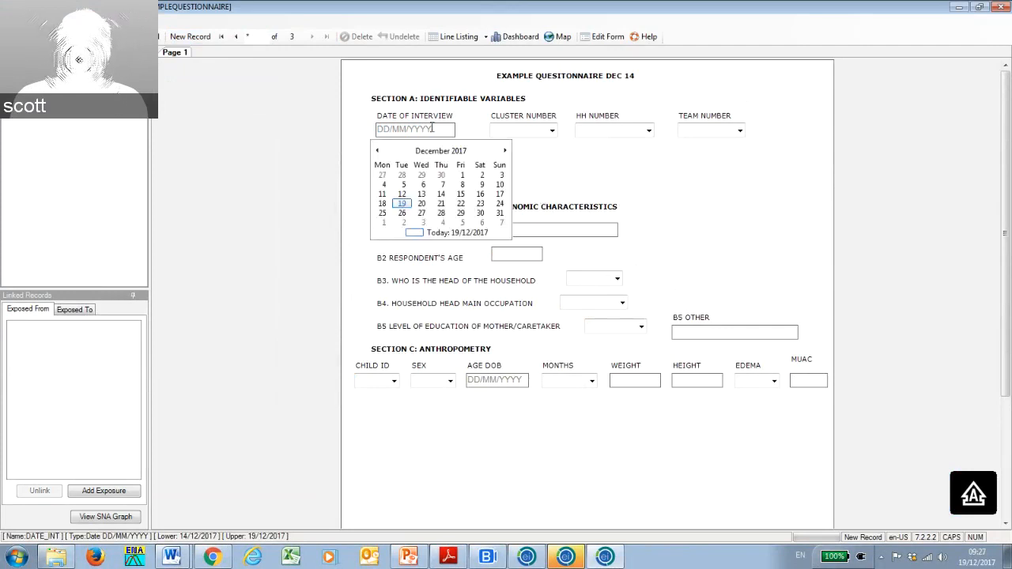
{"action": "left_click", "coordinate": [422, 194]}
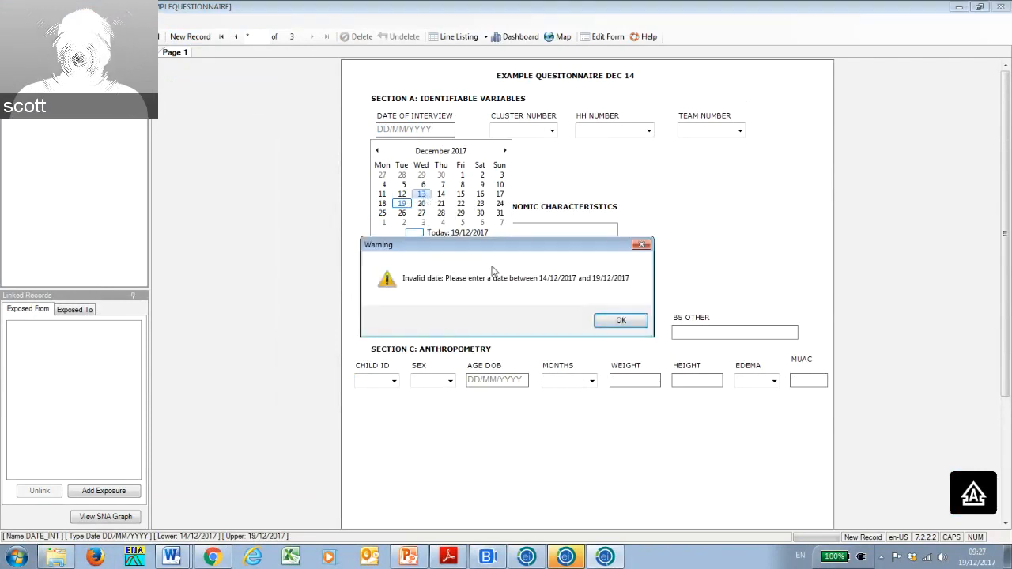
{"action": "left_click", "coordinate": [618, 321]}
{"action": "left_click", "coordinate": [439, 131]}
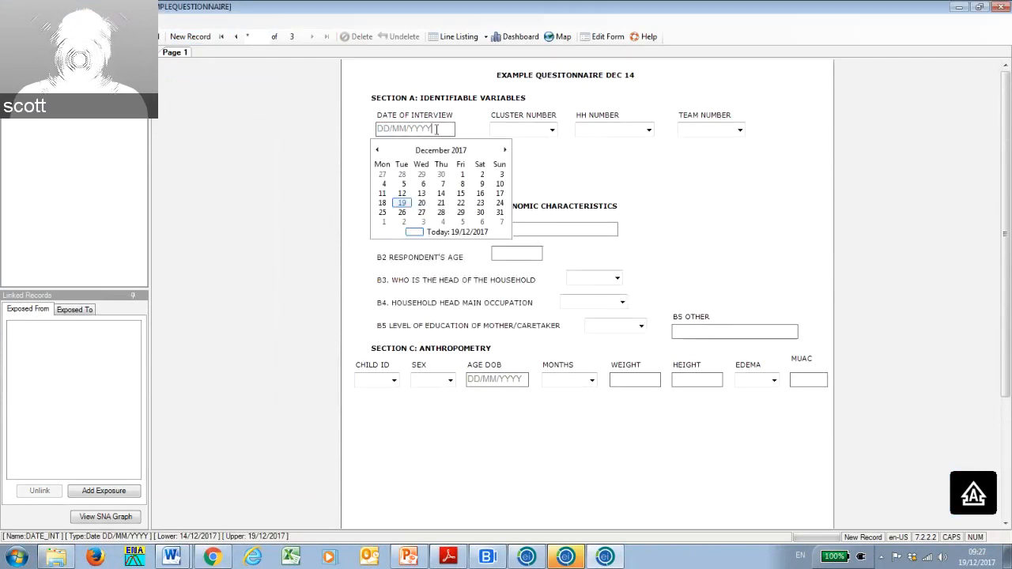
{"action": "left_click", "coordinate": [486, 174]}
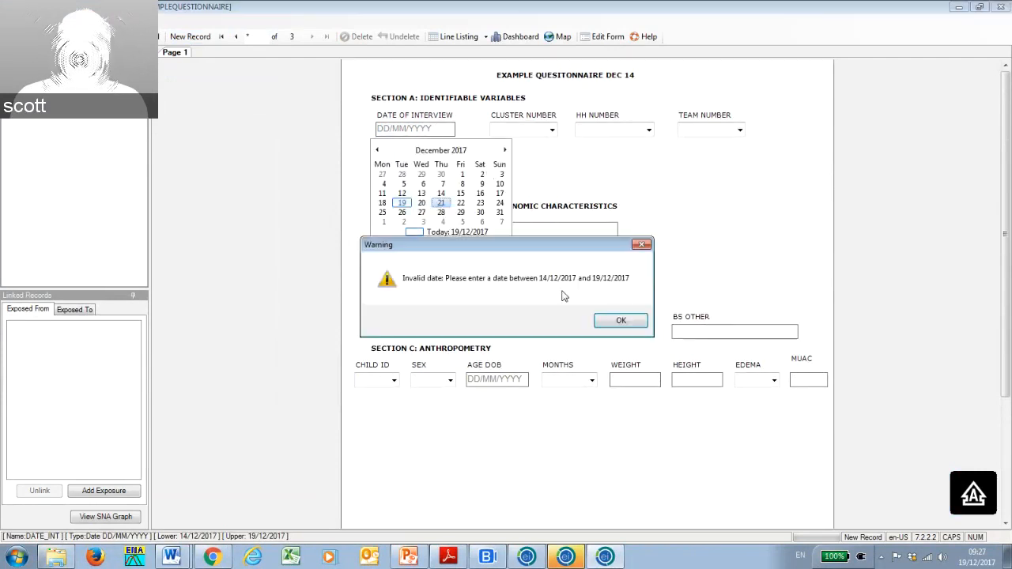
{"action": "left_click", "coordinate": [621, 320]}
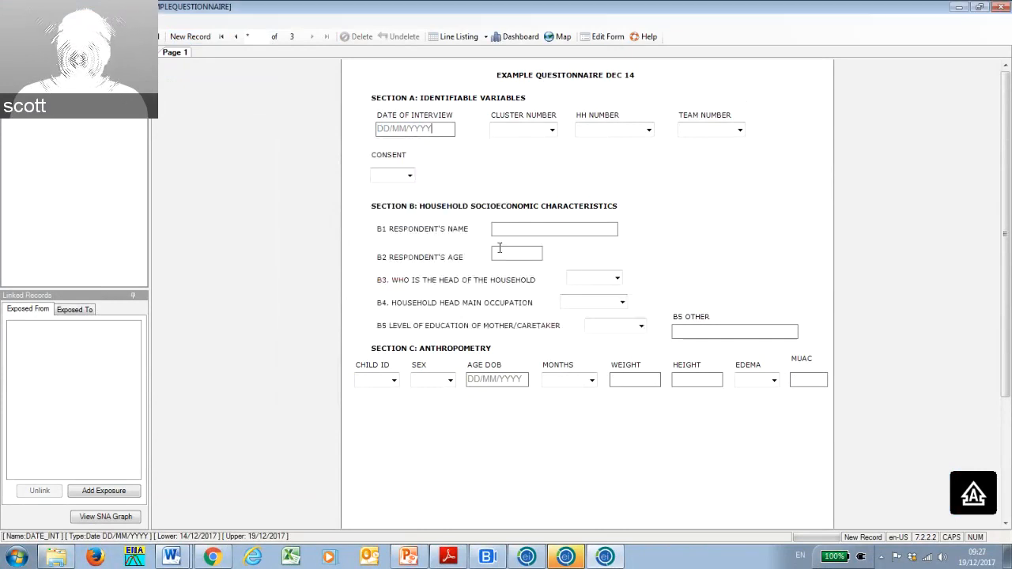
Fill in Section A of the new record with interview date 15/12/2017, cluster 3, household 5, team 2 and consent Yes.
{"action": "left_click", "coordinate": [431, 128]}
{"action": "left_click", "coordinate": [460, 194]}
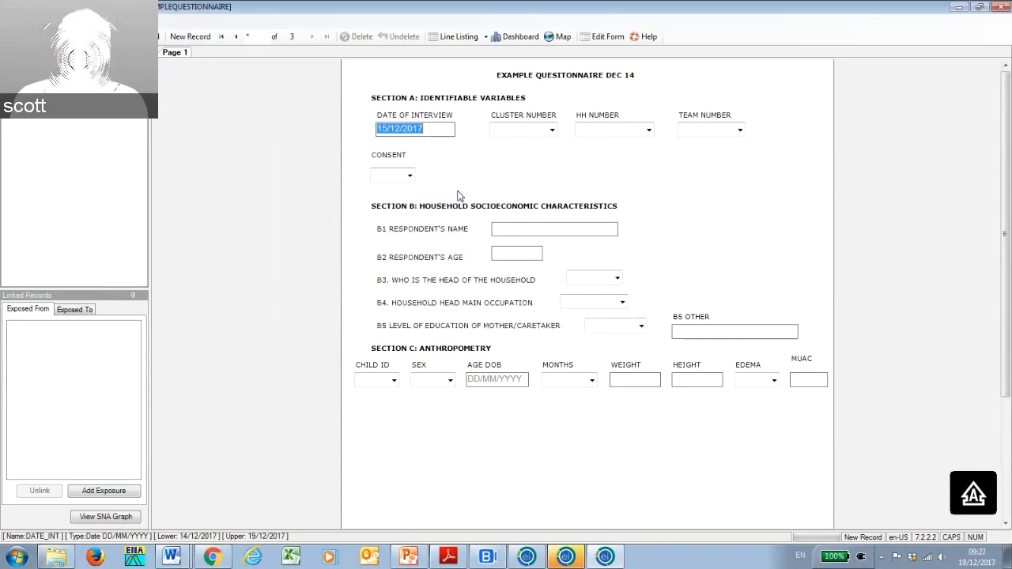
{"action": "left_click", "coordinate": [551, 132]}
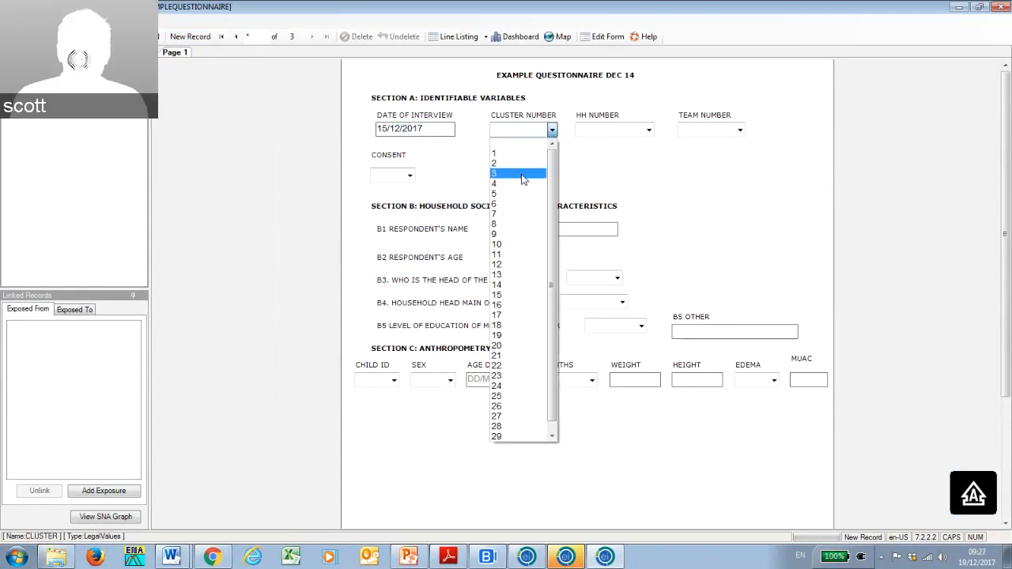
{"action": "left_click", "coordinate": [522, 174]}
{"action": "left_click", "coordinate": [649, 132]}
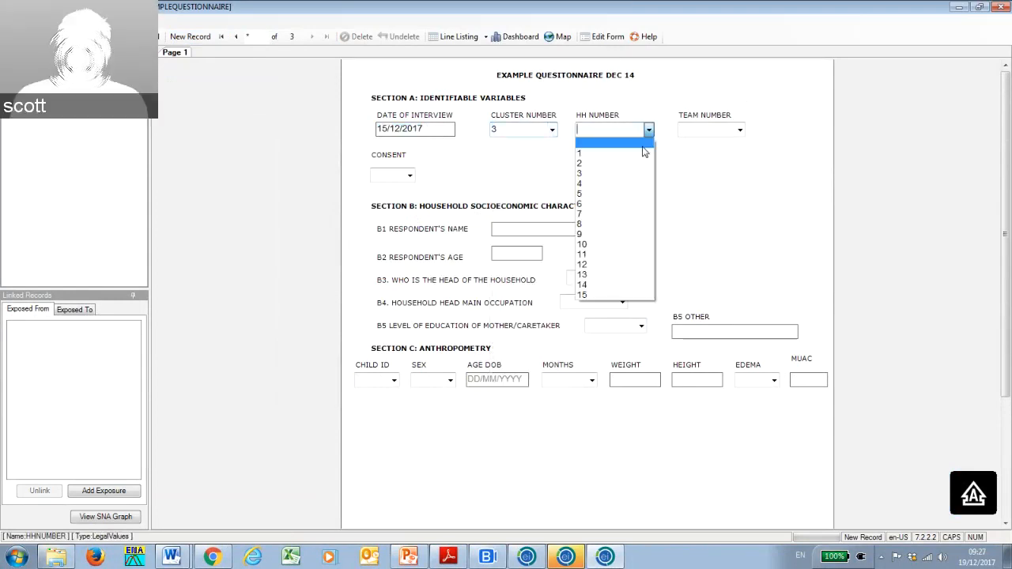
{"action": "left_click", "coordinate": [625, 194]}
{"action": "left_click", "coordinate": [740, 130]}
{"action": "left_click", "coordinate": [721, 168]}
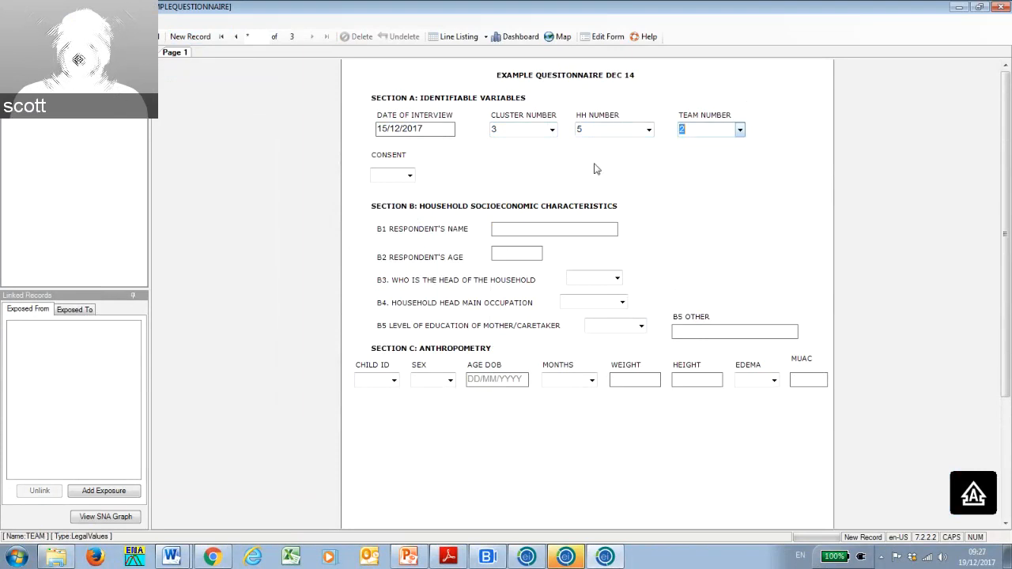
{"action": "left_click", "coordinate": [409, 176]}
{"action": "left_click", "coordinate": [399, 190]}
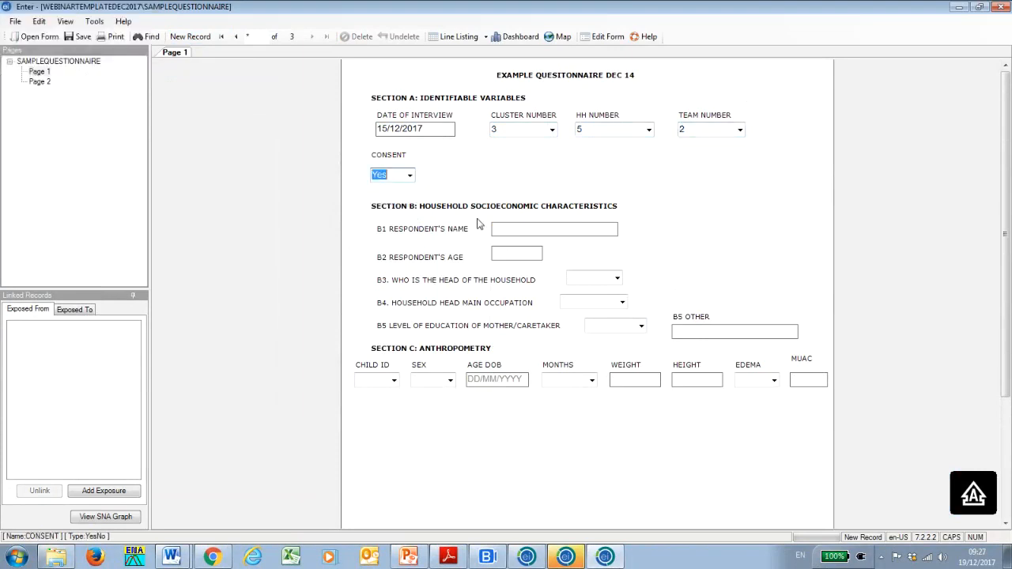
Enter TEST as the respondent's name in B1 and move on to the respondent's age.
{"action": "left_click", "coordinate": [501, 229]}
{"action": "type", "text": "TEST"}
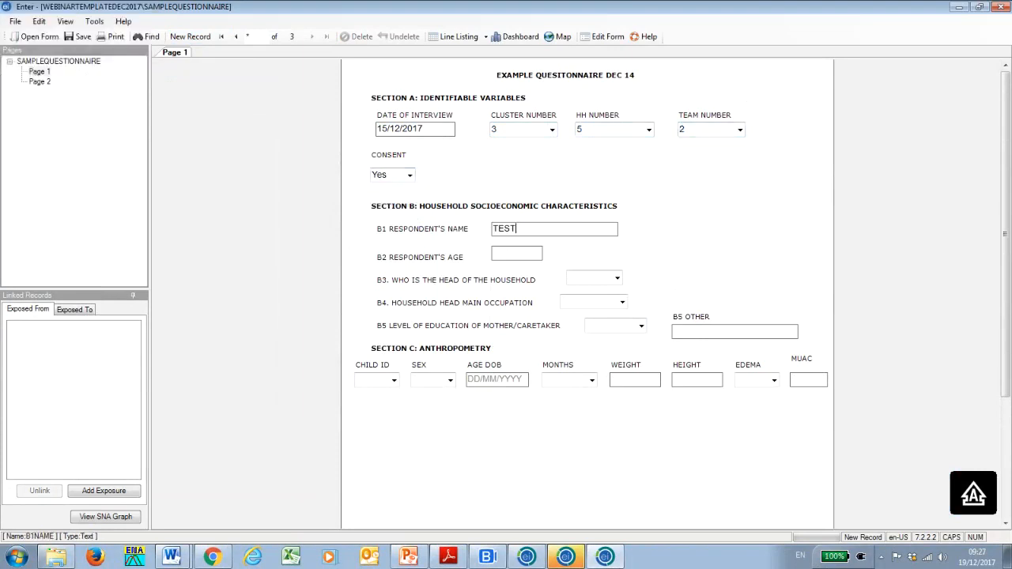
{"action": "left_click", "coordinate": [506, 251]}
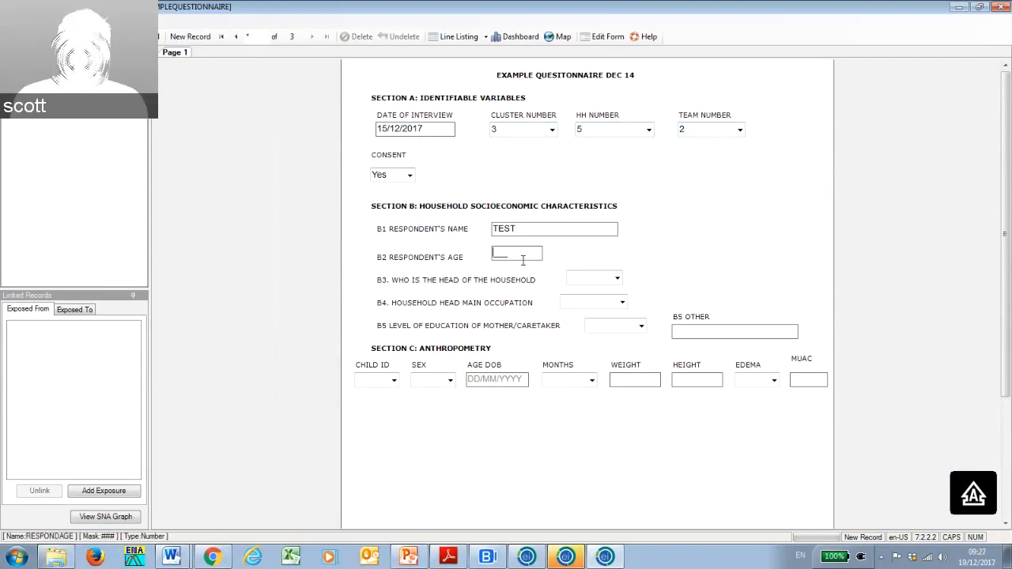
{"action": "type", "text": "5"}
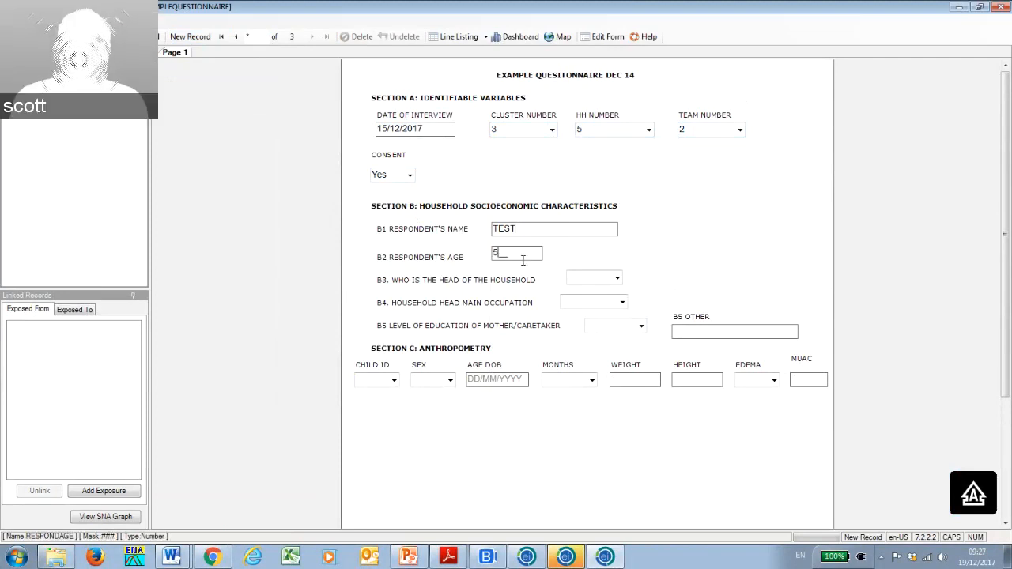
{"action": "type", "text": "33"}
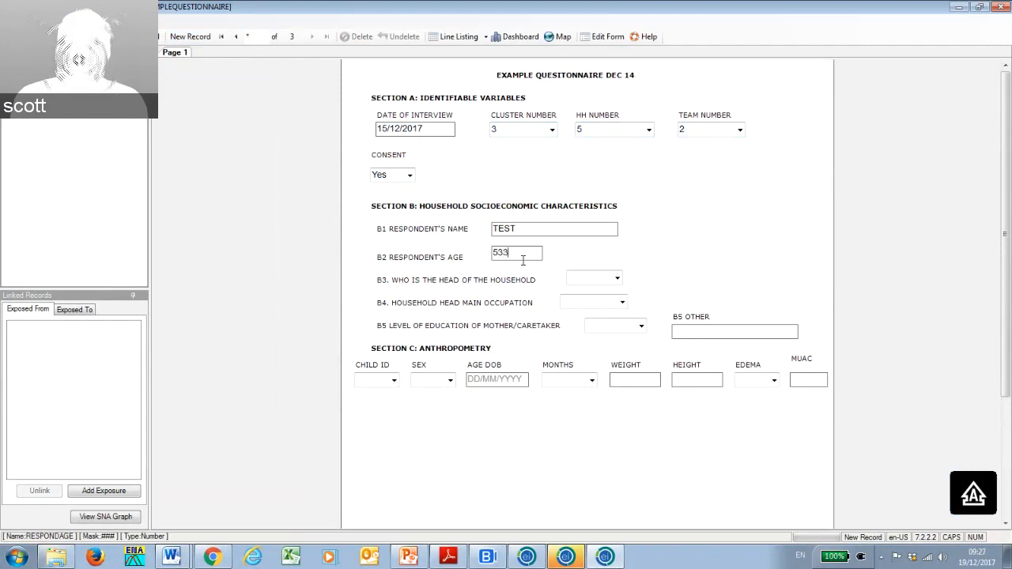
{"action": "key", "text": "BackSpace"}
{"action": "key", "text": "BackSpace"}
{"action": "key", "text": "BackSpace"}
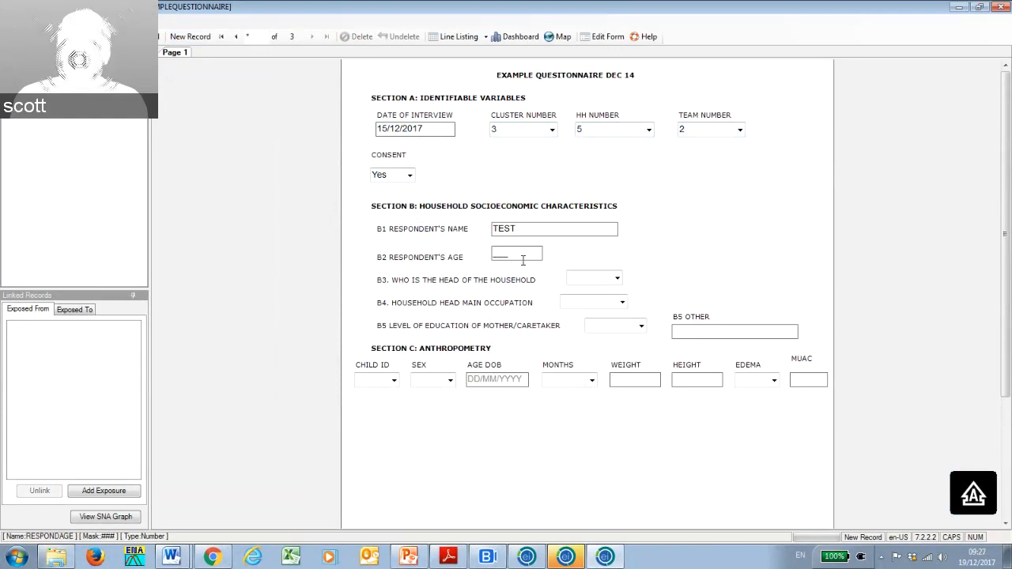
Complete Section B with respondent's age 054, head of household 1, main occupation 2 and education level 2.
{"action": "type", "text": "054"}
{"action": "left_click", "coordinate": [598, 279]}
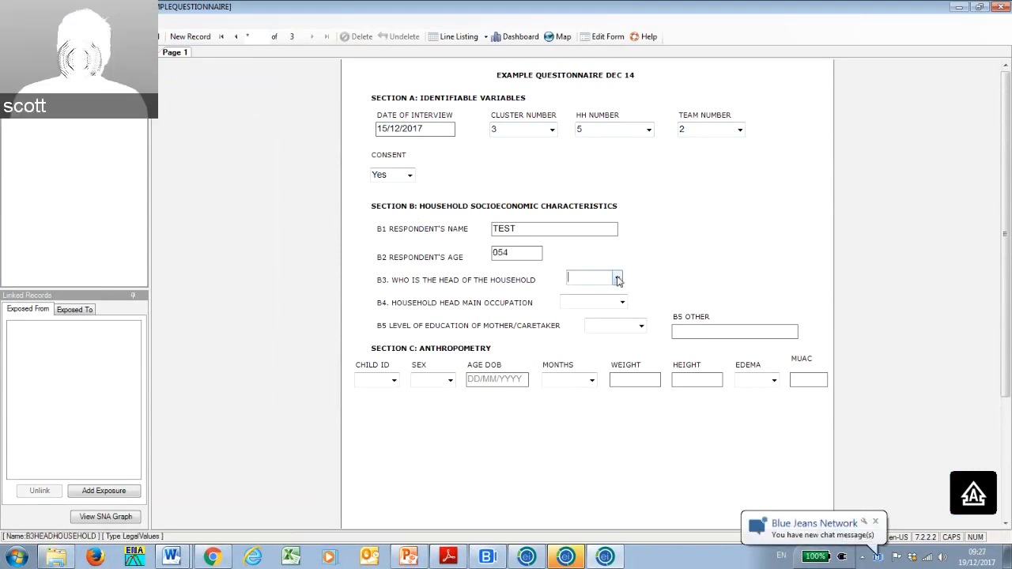
{"action": "left_click", "coordinate": [618, 279]}
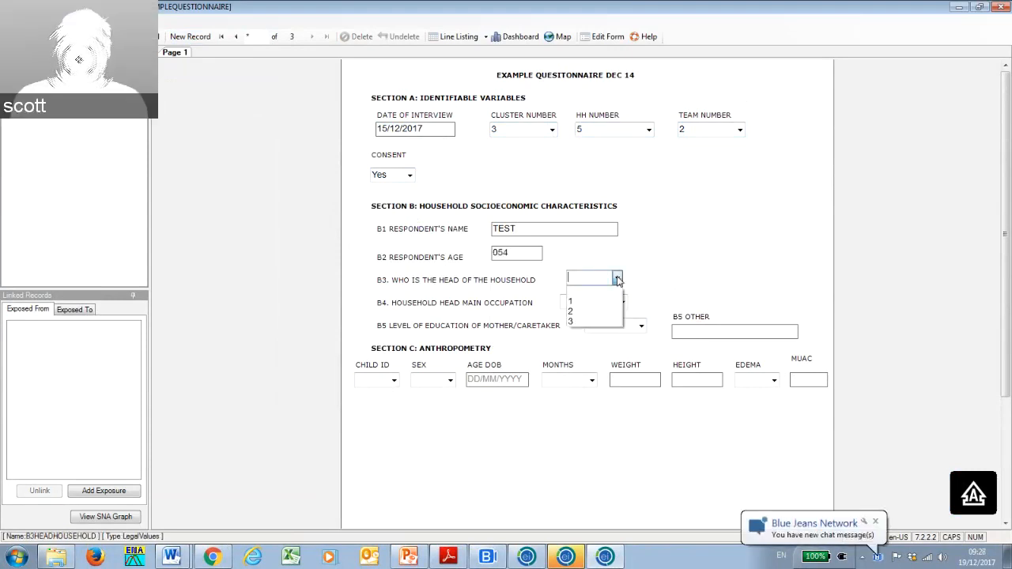
{"action": "left_click", "coordinate": [586, 302]}
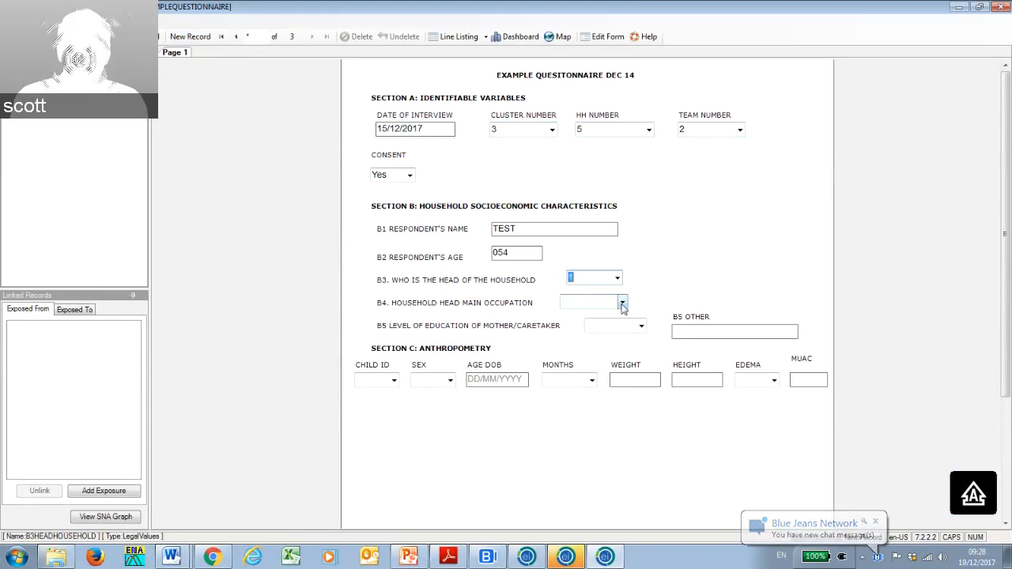
{"action": "left_click", "coordinate": [622, 305]}
{"action": "left_click", "coordinate": [598, 325]}
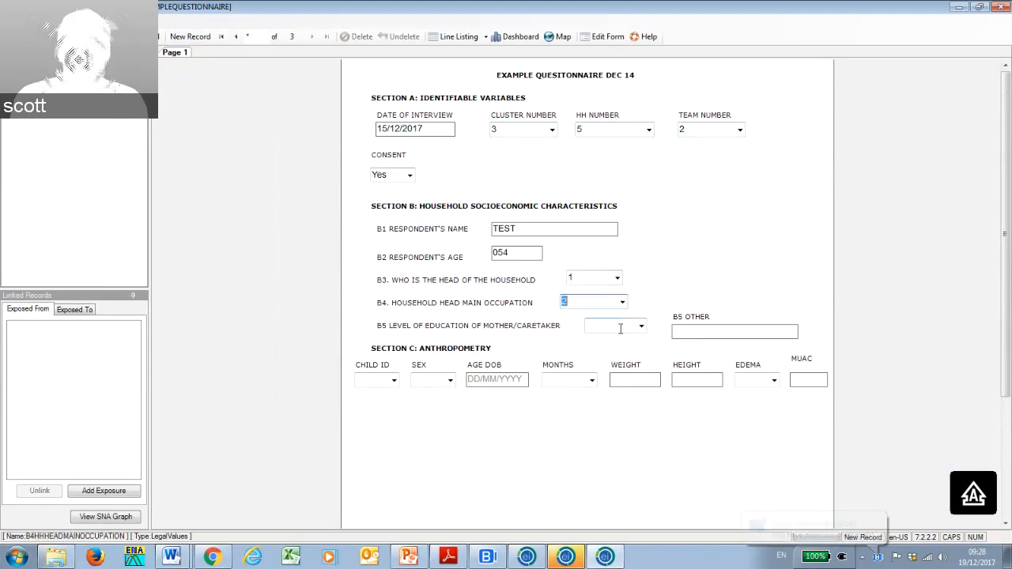
{"action": "left_click", "coordinate": [641, 327]}
{"action": "left_click", "coordinate": [615, 356]}
In Section C, set child ID 1 and sex FEMALE, and pick the child's date of birth from the calendar.
{"action": "left_click", "coordinate": [393, 380]}
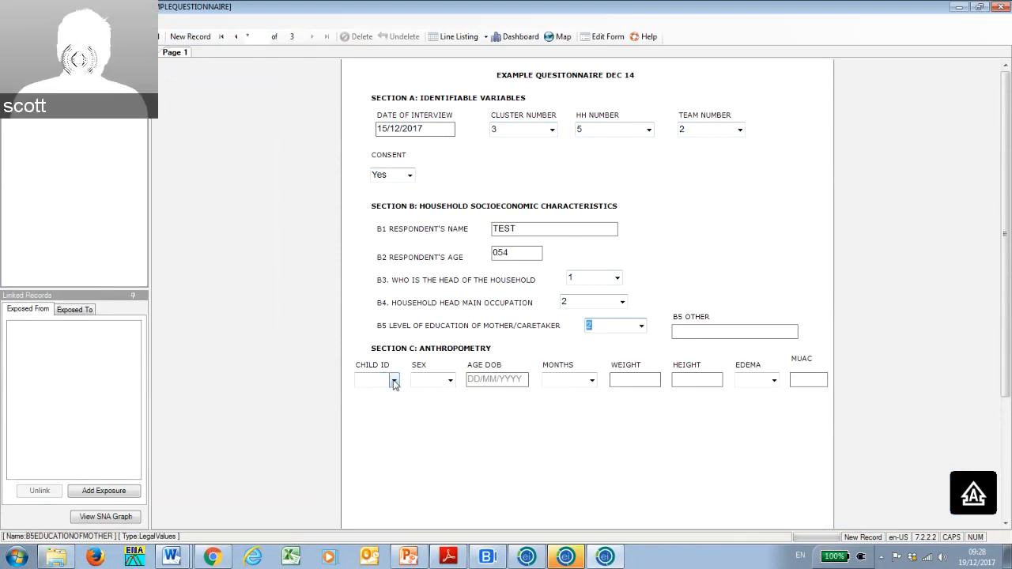
{"action": "left_click", "coordinate": [384, 403]}
{"action": "left_click", "coordinate": [450, 380]}
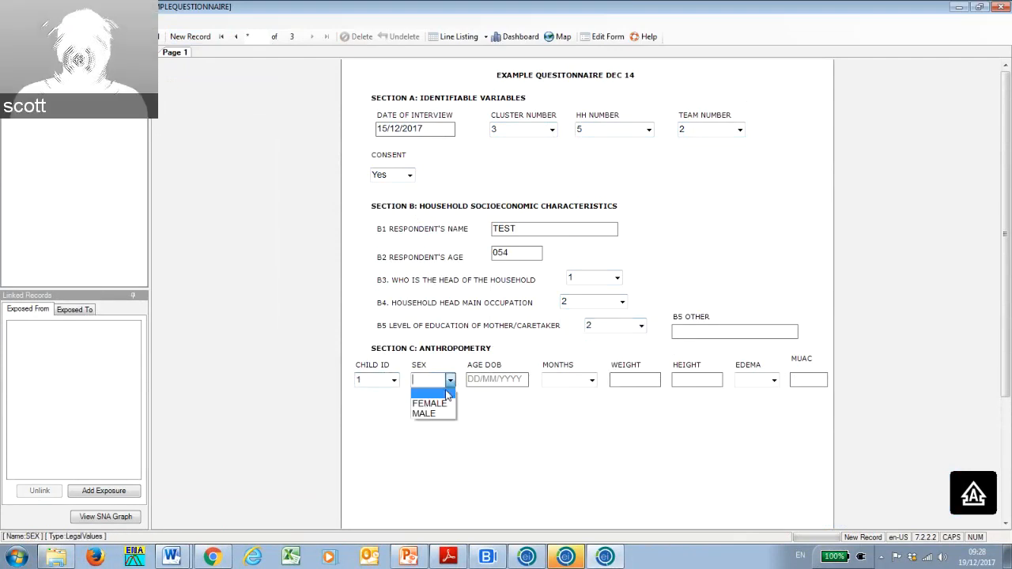
{"action": "left_click", "coordinate": [443, 404]}
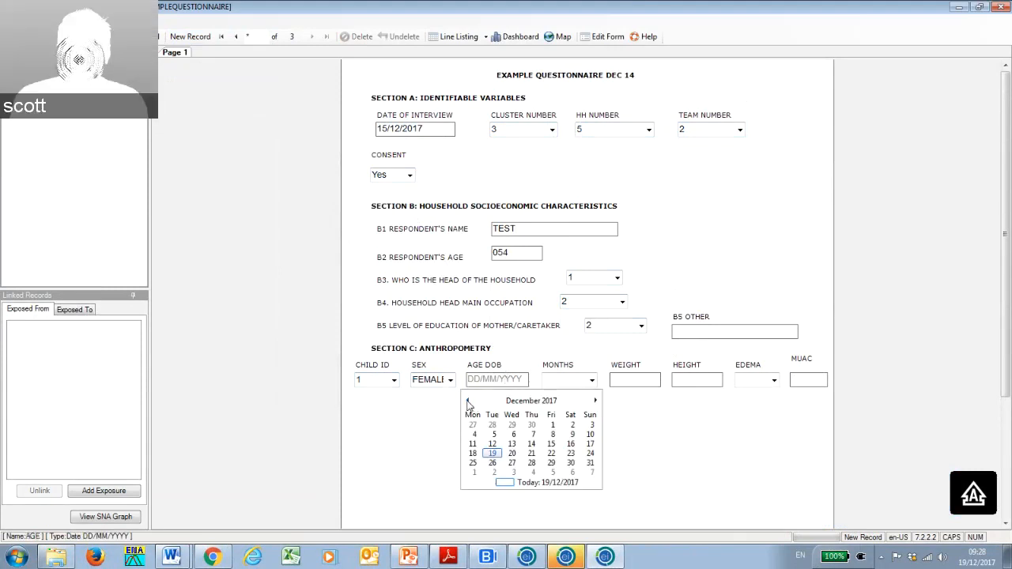
{"action": "left_click", "coordinate": [469, 401]}
{"action": "left_click", "coordinate": [468, 401]}
{"action": "left_click", "coordinate": [468, 401]}
{"action": "left_click", "coordinate": [468, 401]}
{"action": "left_click", "coordinate": [469, 401]}
{"action": "left_click", "coordinate": [469, 401]}
{"action": "left_click", "coordinate": [468, 401]}
{"action": "left_click", "coordinate": [468, 401]}
{"action": "left_click", "coordinate": [468, 401]}
{"action": "left_click", "coordinate": [513, 444]}
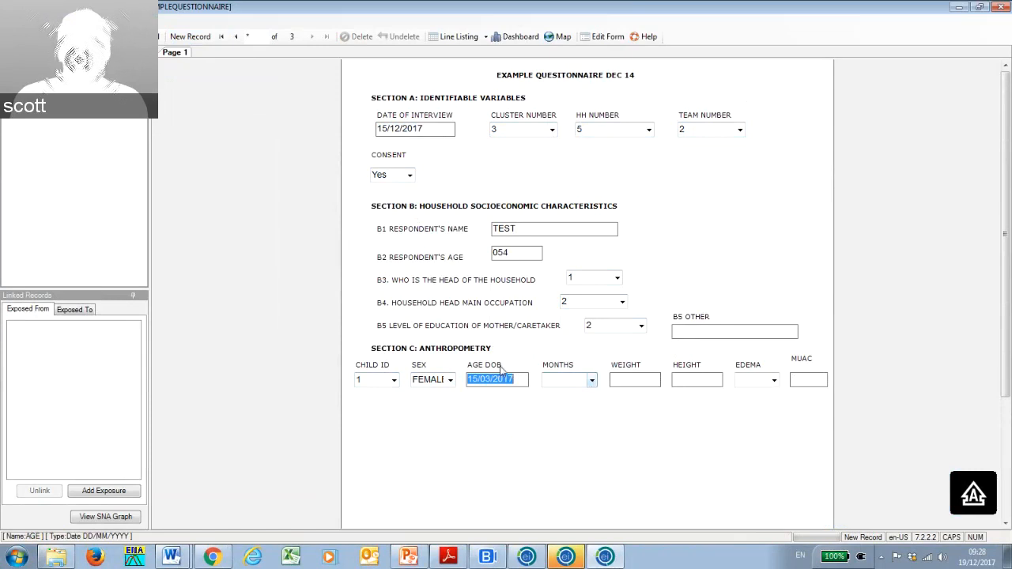
Enter weight 22.3, height 55.8, edema Yes and MUAC 123 for the child, and continue to page 2.
{"action": "left_click", "coordinate": [656, 380]}
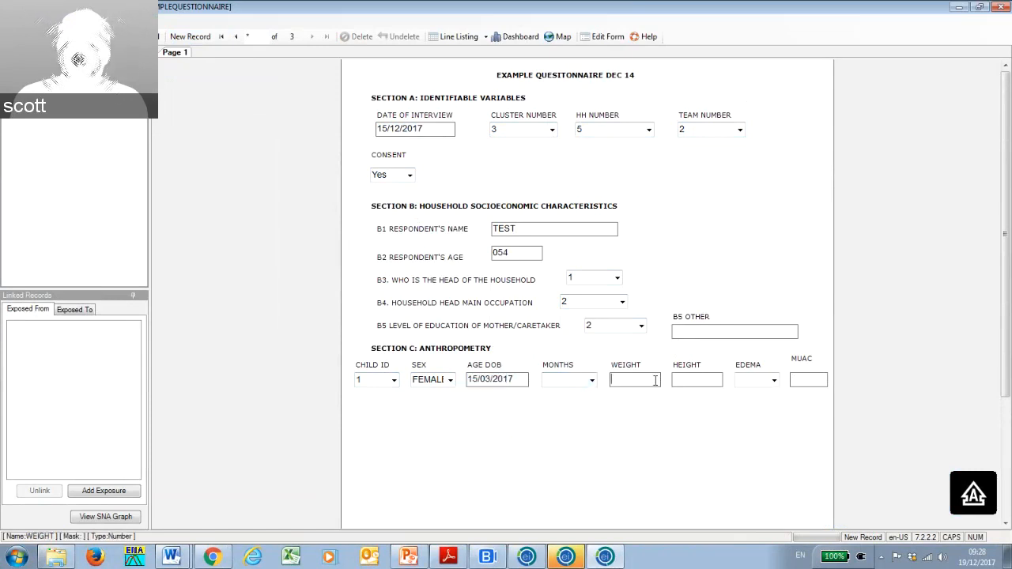
{"action": "type", "text": "22.3"}
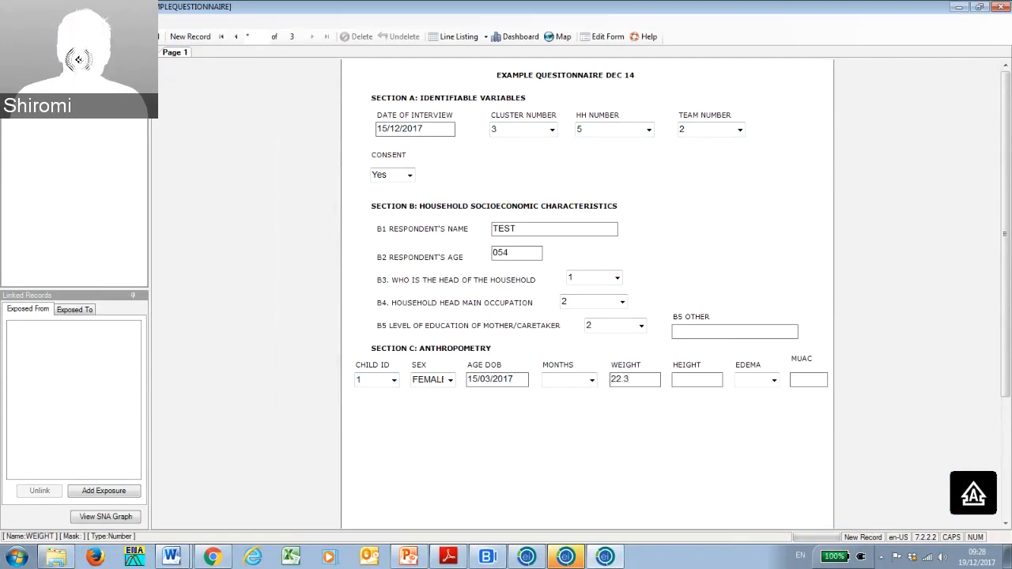
{"action": "left_click", "coordinate": [699, 380]}
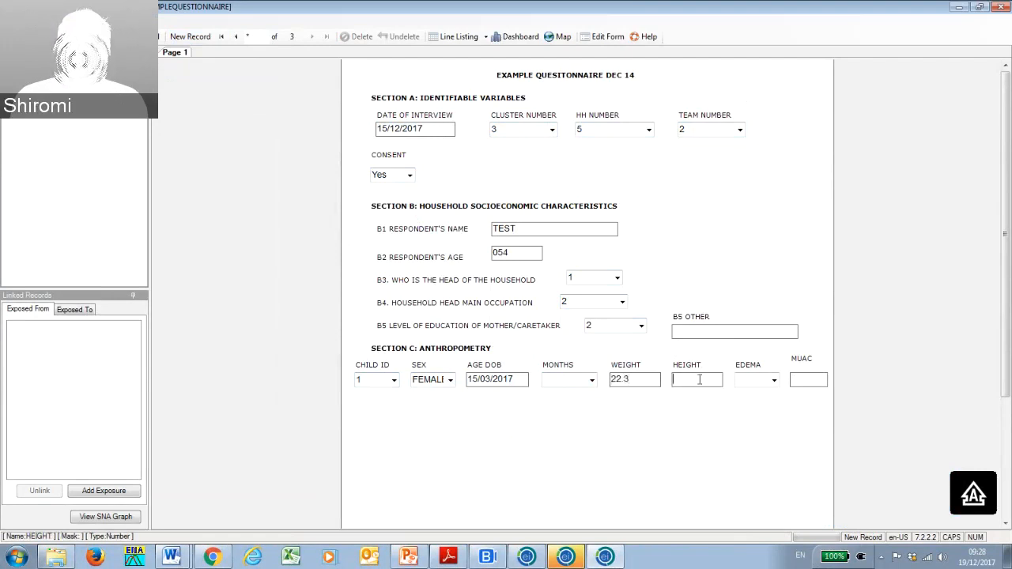
{"action": "type", "text": "55.8"}
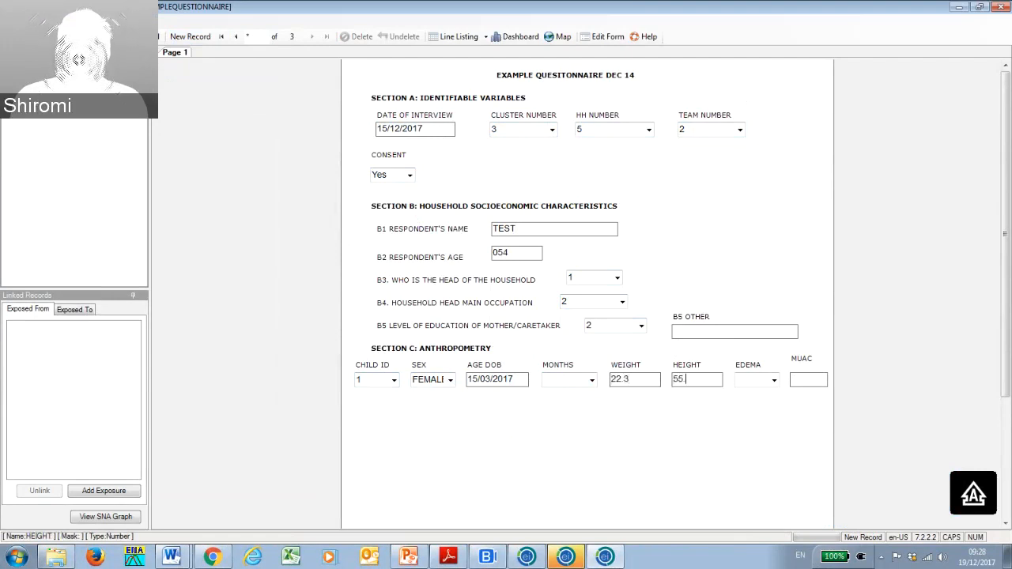
{"action": "left_click", "coordinate": [774, 380]}
{"action": "left_click", "coordinate": [755, 391]}
{"action": "left_click", "coordinate": [805, 380]}
{"action": "type", "text": "123"}
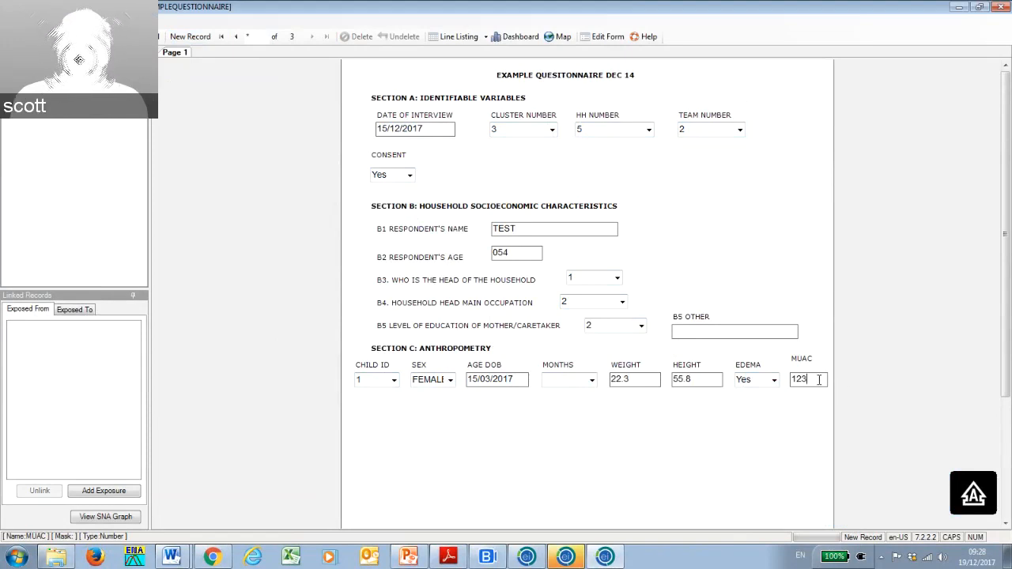
{"action": "key", "text": "Return"}
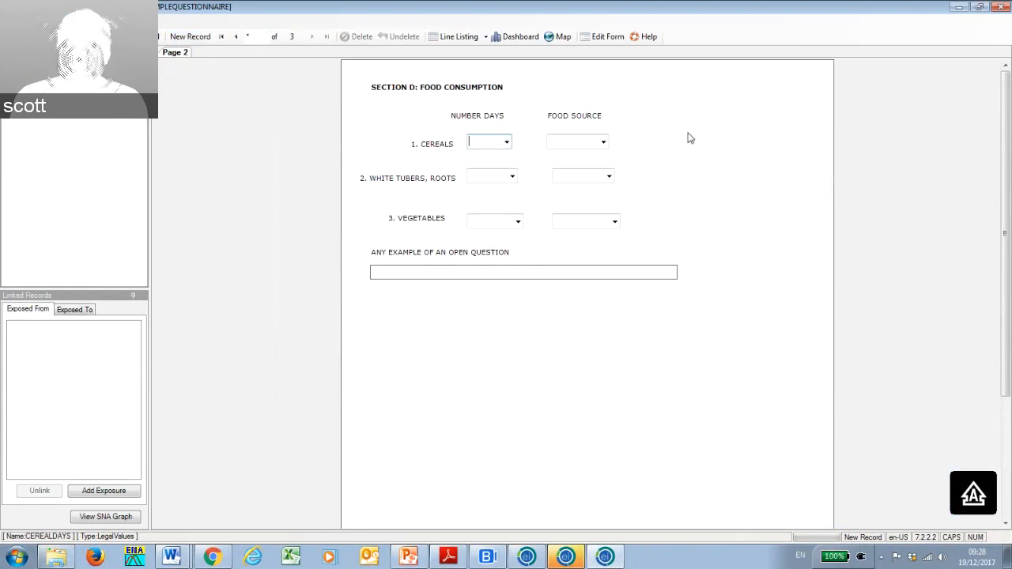
Switch to the Sample Questionnaire in Word and review its table on food item, days eaten and main food source.
{"action": "left_click_drag", "start_coordinate": [1011, 68], "coordinate": [663, 56]}
{"action": "scroll", "coordinate": [696, 253], "scroll_direction": "down", "scroll_amount": 1}
{"action": "scroll", "coordinate": [696, 253], "scroll_direction": "down", "scroll_amount": 20}
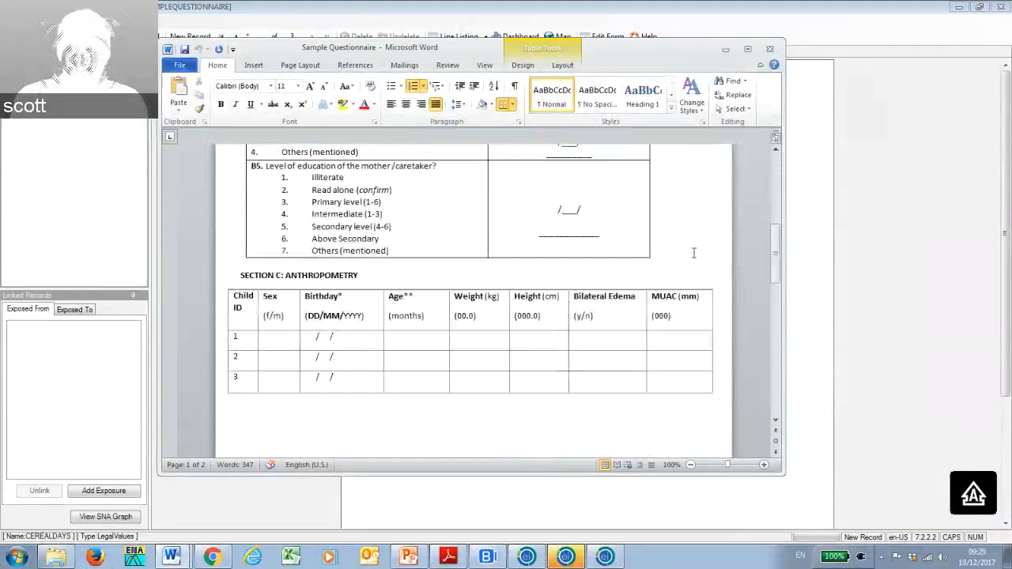
{"action": "scroll", "coordinate": [712, 250], "scroll_direction": "down", "scroll_amount": 3}
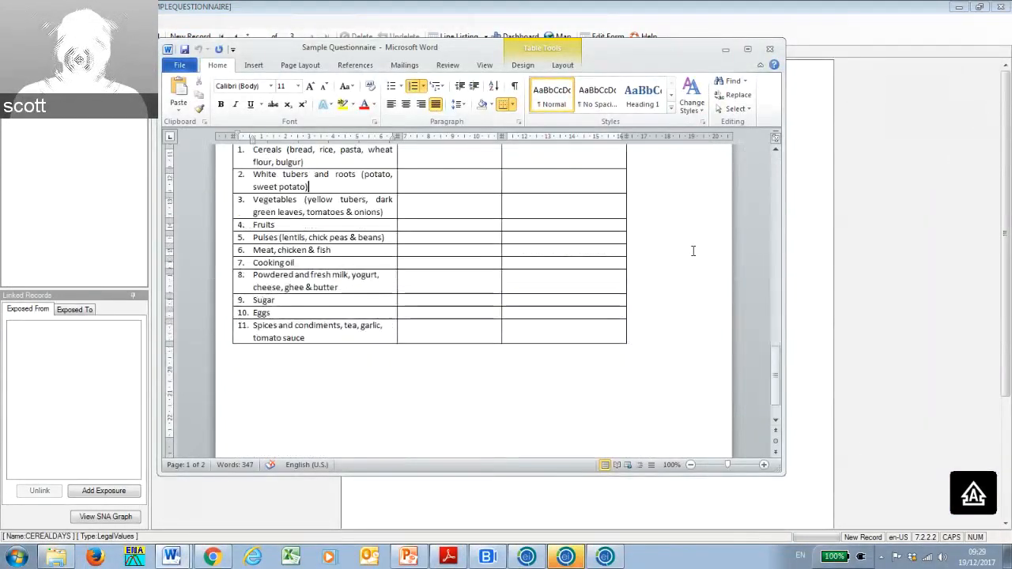
{"action": "scroll", "coordinate": [726, 249], "scroll_direction": "up", "scroll_amount": 3}
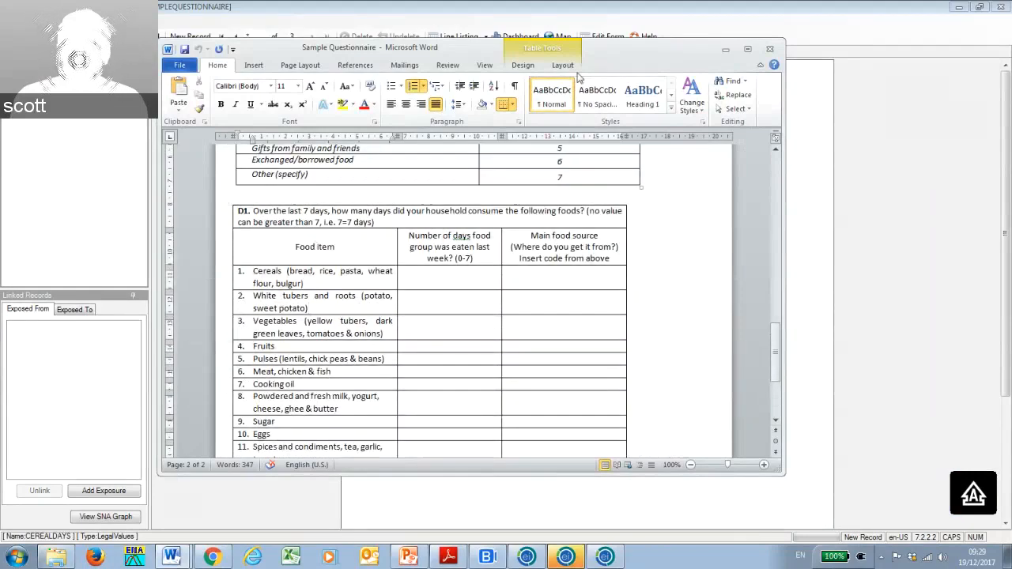
{"action": "left_click_drag", "start_coordinate": [613, 52], "coordinate": [1011, 52]}
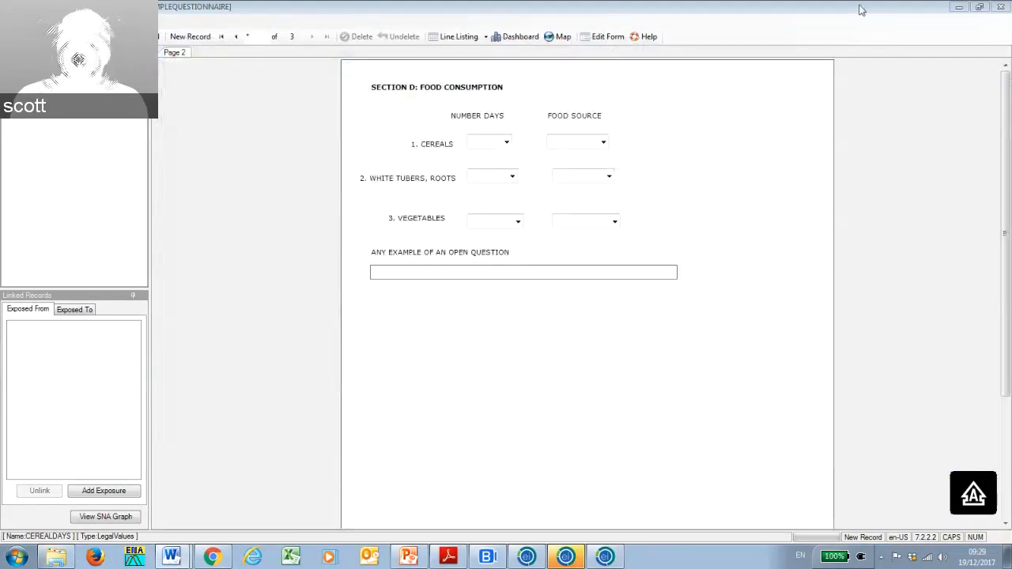
Compare the Section D entry page side by side with the Word questionnaire, then restore the entry window to full size.
{"action": "left_click_drag", "start_coordinate": [844, 6], "coordinate": [0, 48]}
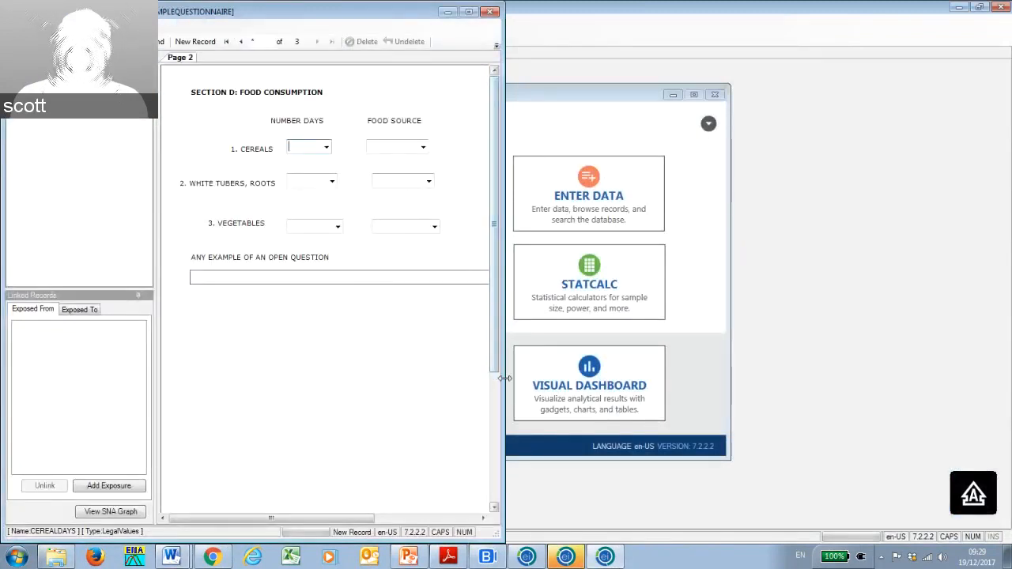
{"action": "left_click_drag", "start_coordinate": [503, 372], "coordinate": [587, 370]}
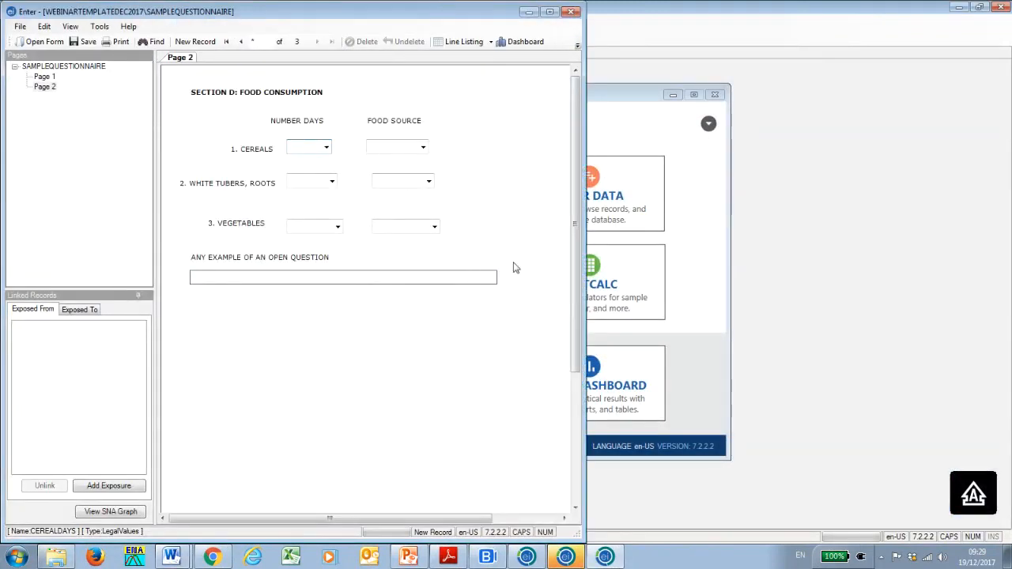
{"action": "left_click_drag", "start_coordinate": [1011, 42], "coordinate": [849, 41]}
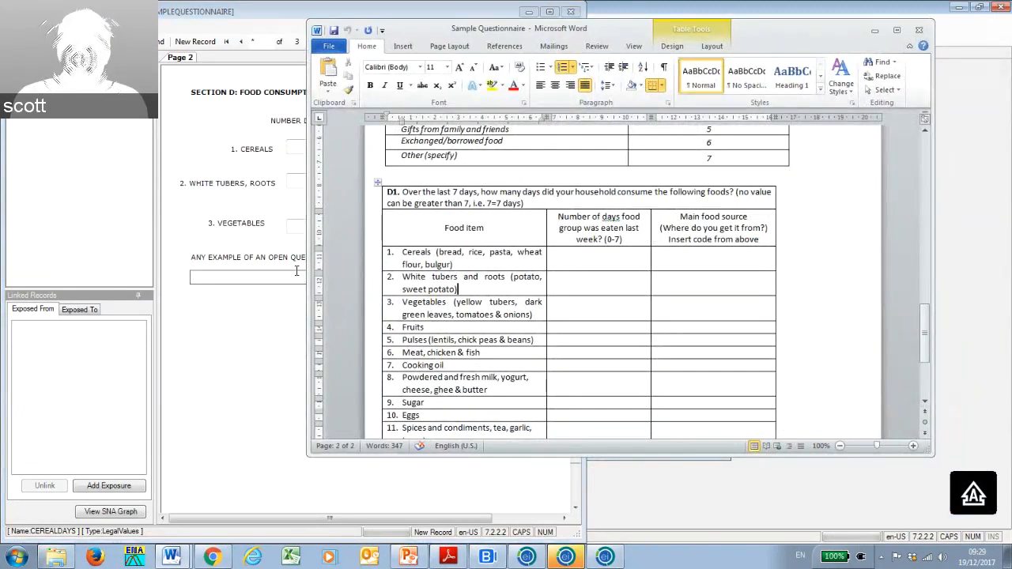
{"action": "left_click_drag", "start_coordinate": [309, 282], "coordinate": [617, 282]}
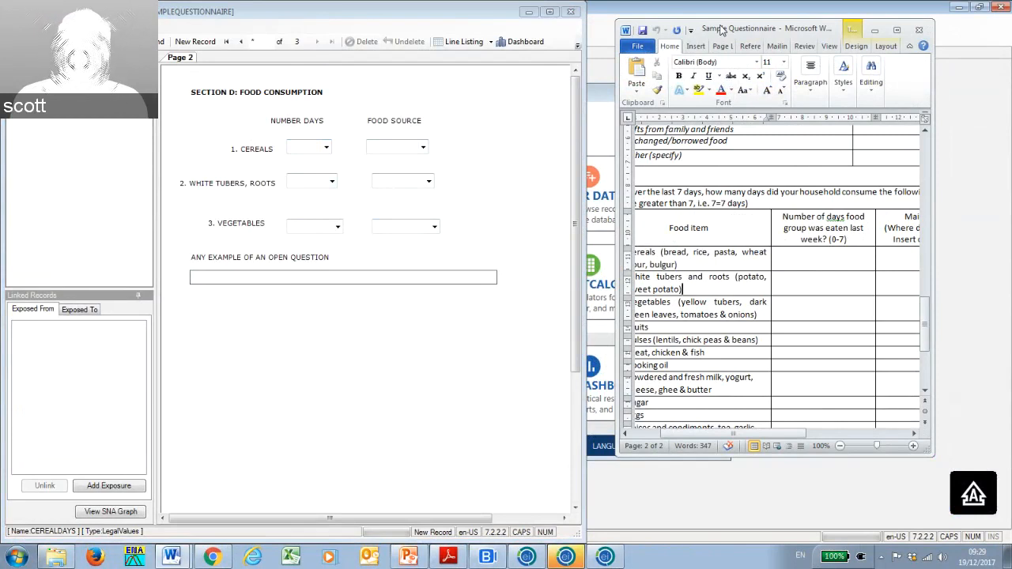
{"action": "left_click_drag", "start_coordinate": [722, 30], "coordinate": [1011, 27]}
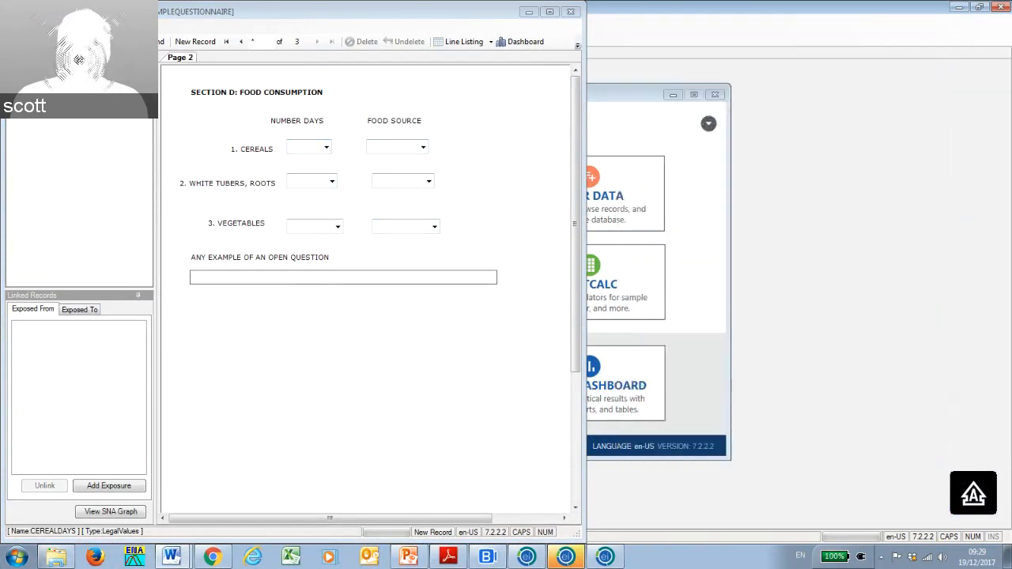
{"action": "left_click_drag", "start_coordinate": [304, 9], "coordinate": [410, 61]}
{"action": "left_click", "coordinate": [657, 67]}
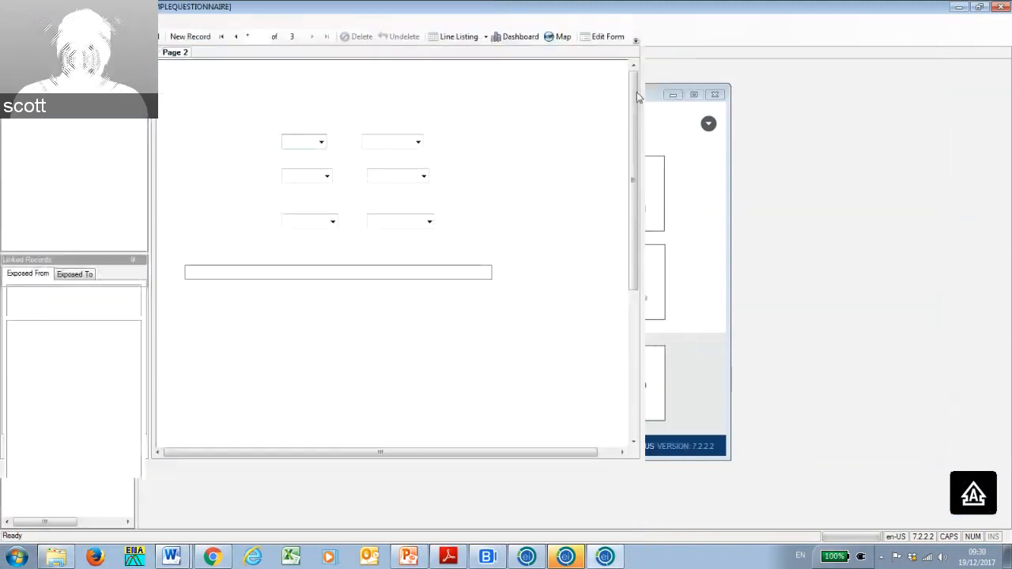
In Section D, record cereals as 3 days with food source 2, and white tubers and roots as 2 days with source 2.
{"action": "left_click", "coordinate": [506, 144]}
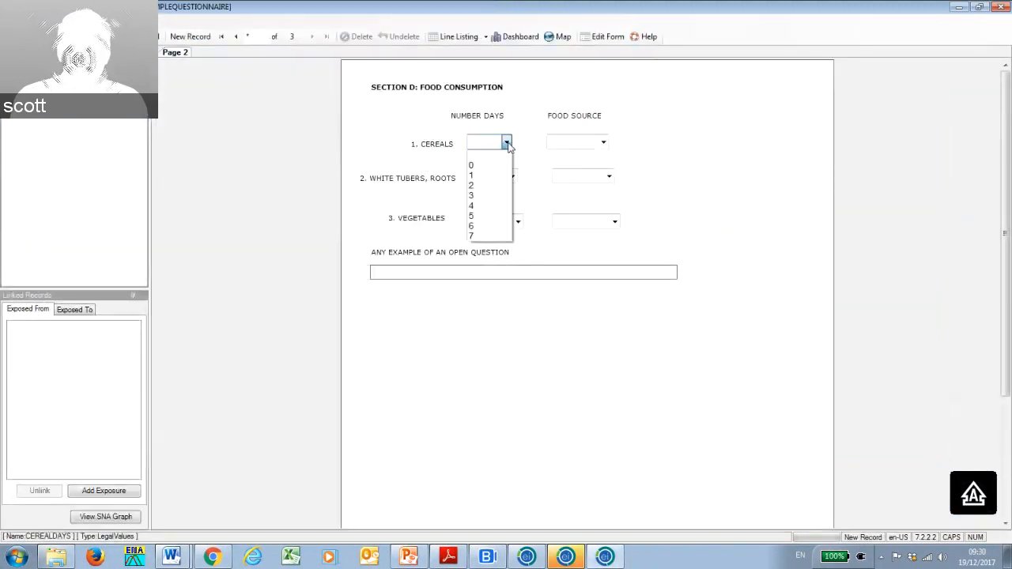
{"action": "left_click", "coordinate": [486, 195]}
{"action": "left_click", "coordinate": [604, 144]}
{"action": "left_click", "coordinate": [584, 189]}
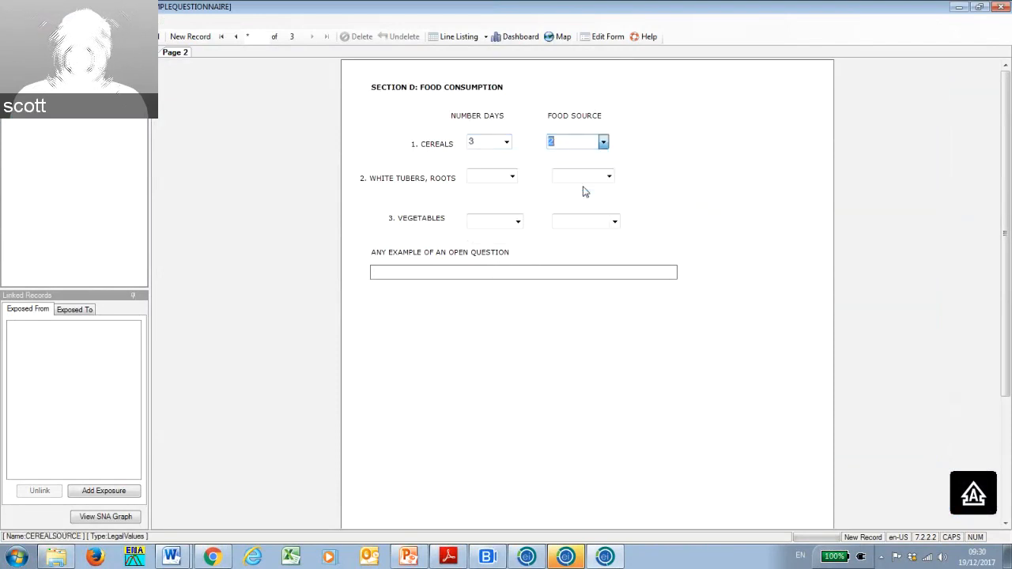
{"action": "left_click", "coordinate": [512, 177]}
{"action": "left_click", "coordinate": [485, 220]}
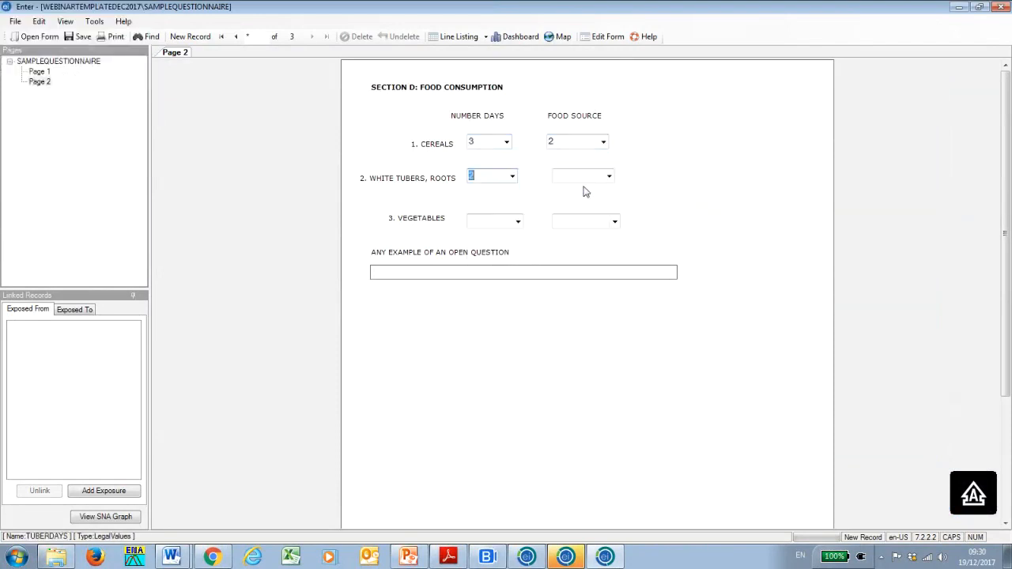
{"action": "left_click", "coordinate": [608, 176]}
{"action": "left_click", "coordinate": [561, 220]}
Record vegetables as 2 days with food source 3, and answer the open question with TEST.
{"action": "left_click", "coordinate": [518, 222]}
{"action": "left_click", "coordinate": [486, 265]}
{"action": "left_click", "coordinate": [615, 222]}
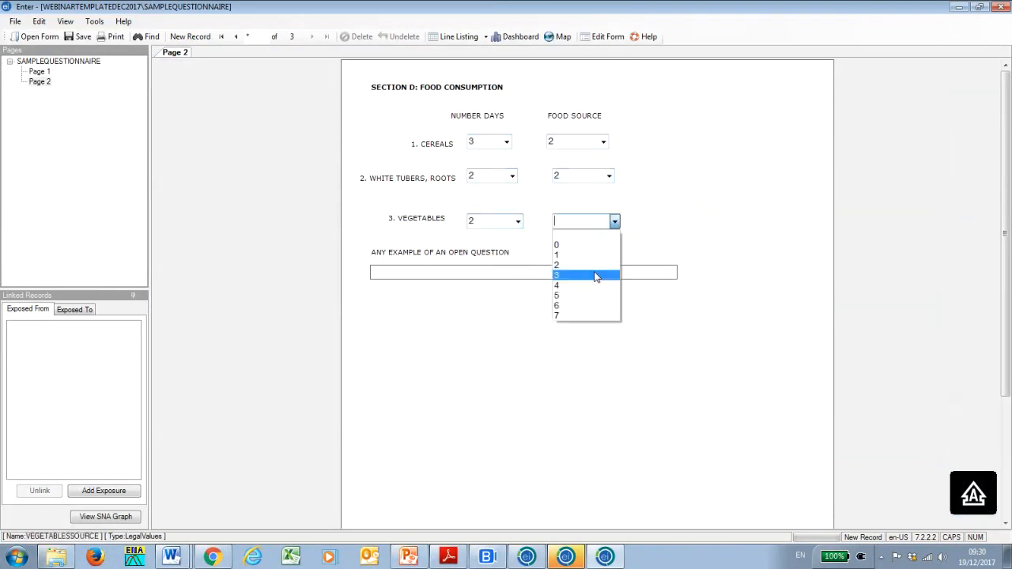
{"action": "left_click", "coordinate": [596, 276]}
{"action": "left_click", "coordinate": [579, 270]}
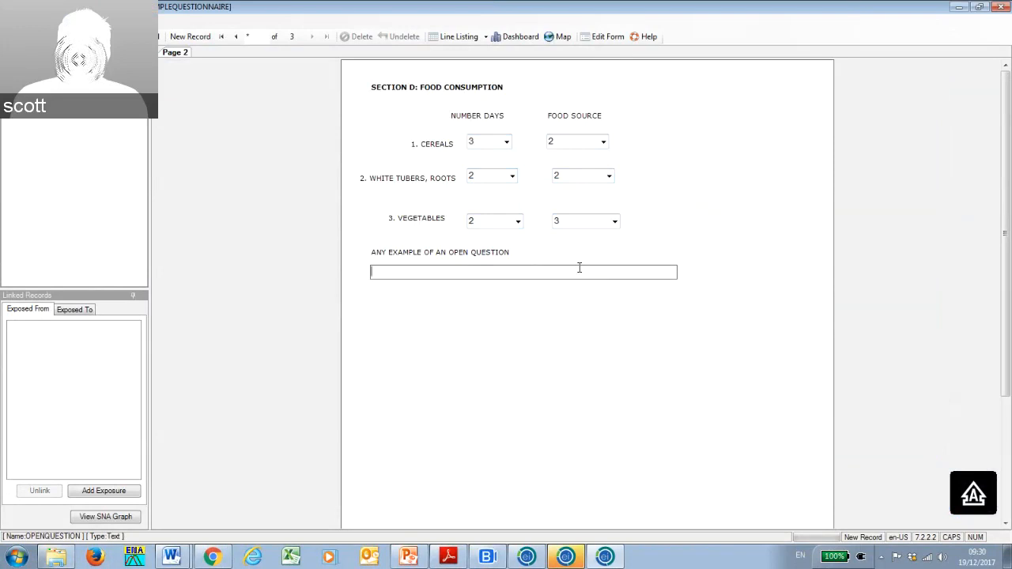
{"action": "type", "text": "TEST "}
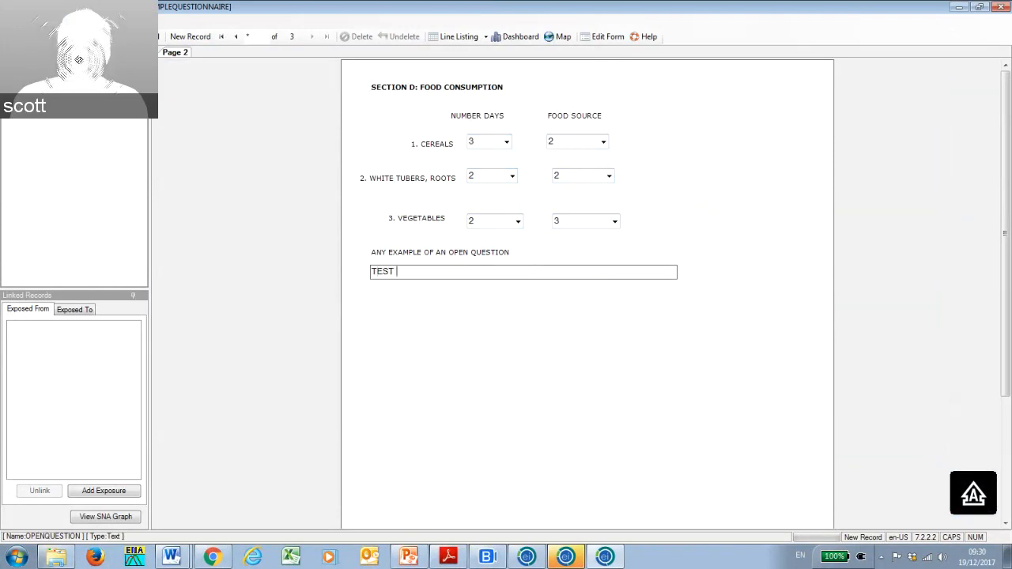
Complete the open question's answer as TEST 1 and submit the record so a blank one opens.
{"action": "type", "text": "1"}
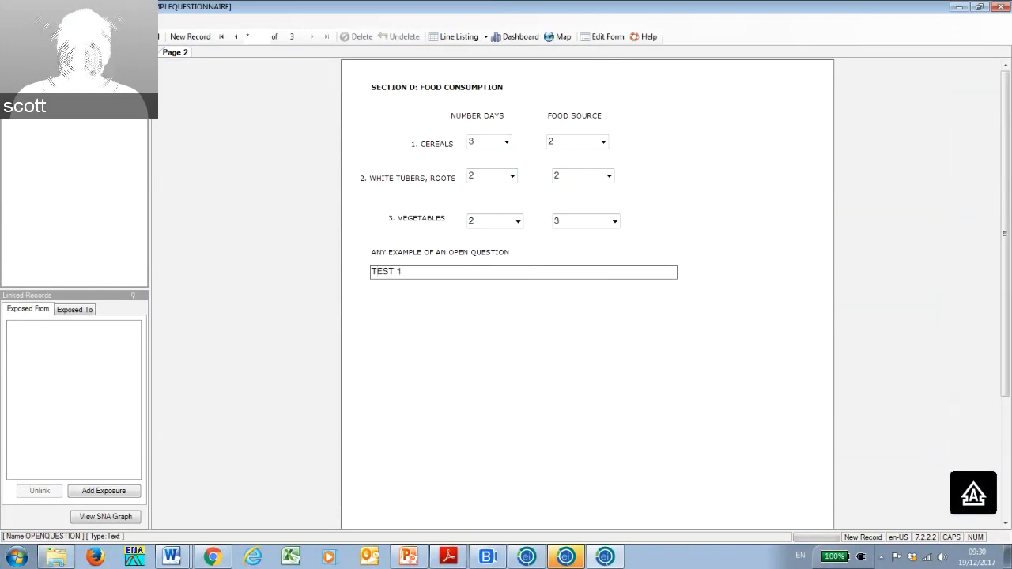
{"action": "key", "text": "Return"}
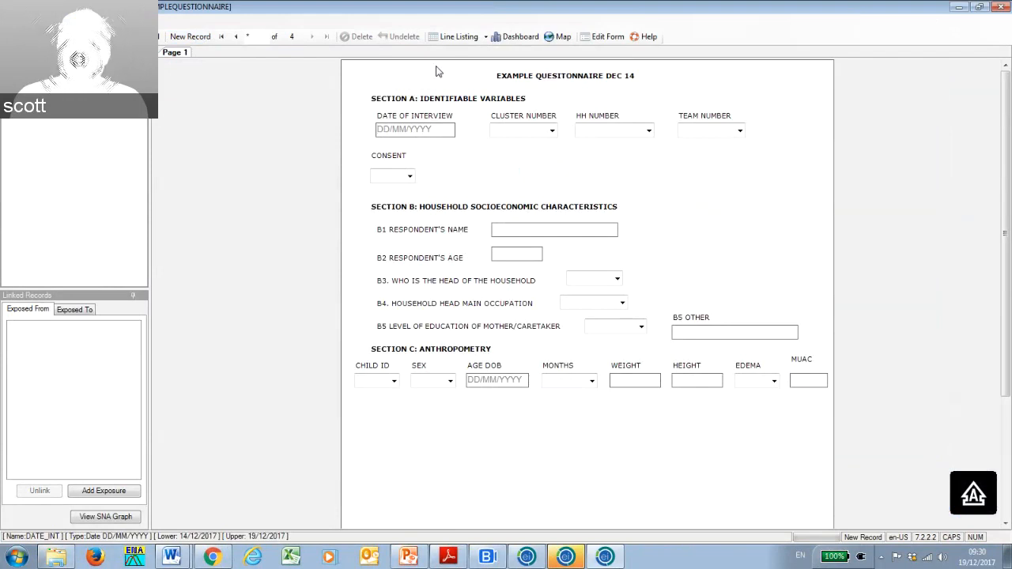
Export the line listing of the questionnaire records to MS Excel and show the workbook full screen.
{"action": "left_click", "coordinate": [487, 38]}
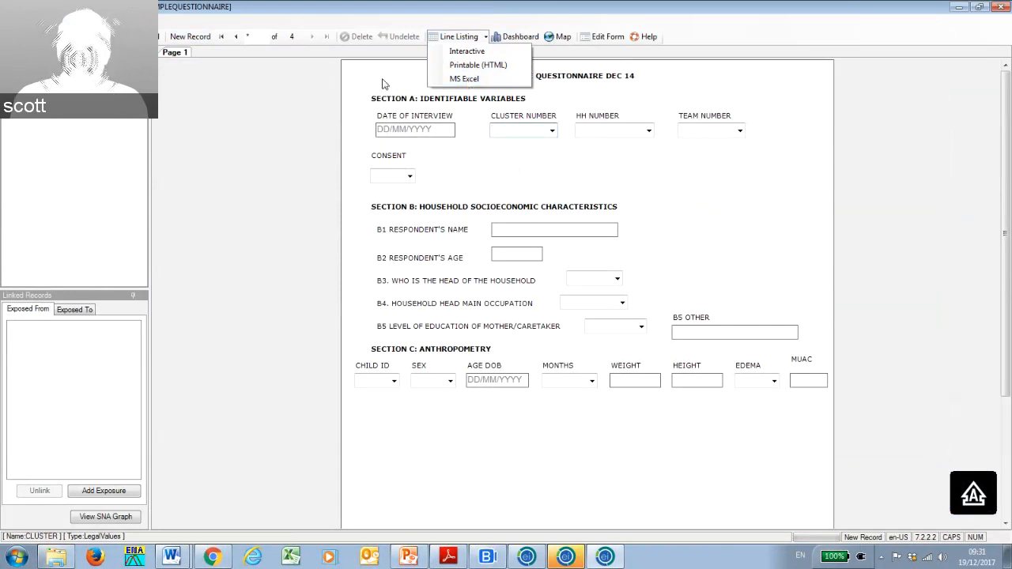
{"action": "left_click", "coordinate": [465, 79]}
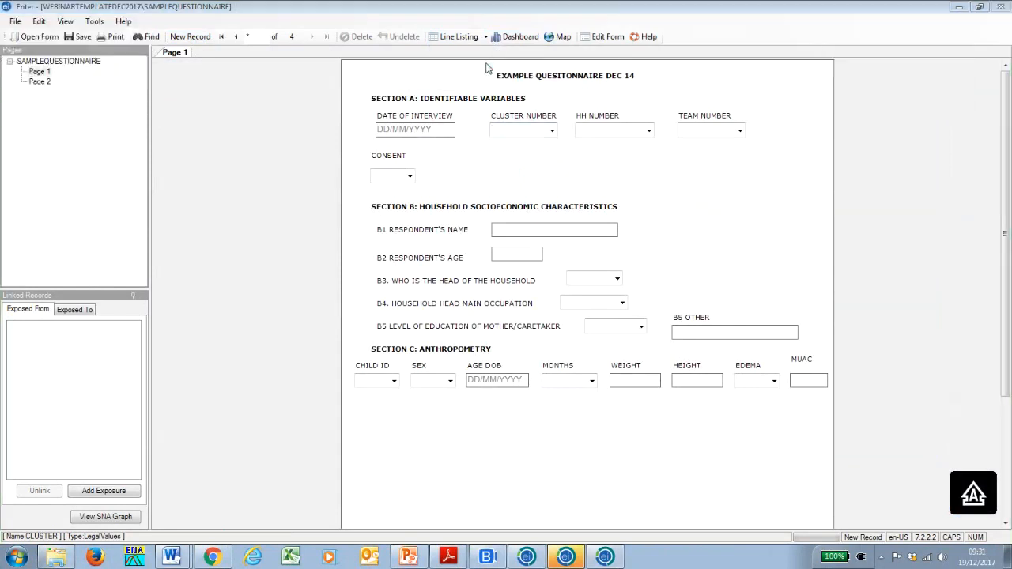
{"action": "left_click_drag", "start_coordinate": [1011, 93], "coordinate": [465, 93]}
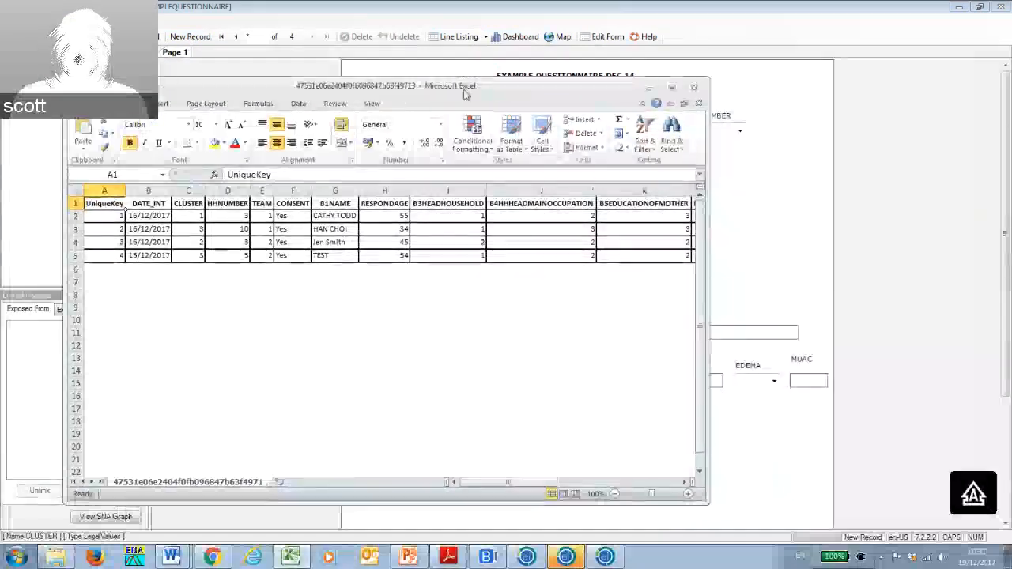
{"action": "left_click", "coordinate": [672, 88]}
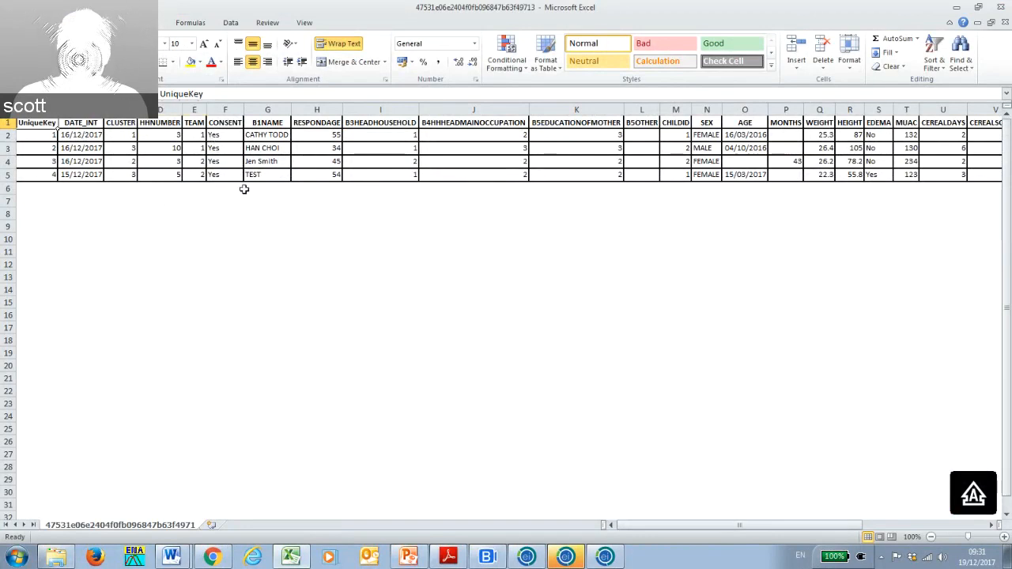
Widen the RESPONDAGE column and review the exported records across to the cereal columns, then minimise the workbook.
{"action": "left_click_drag", "start_coordinate": [342, 109], "coordinate": [360, 110]}
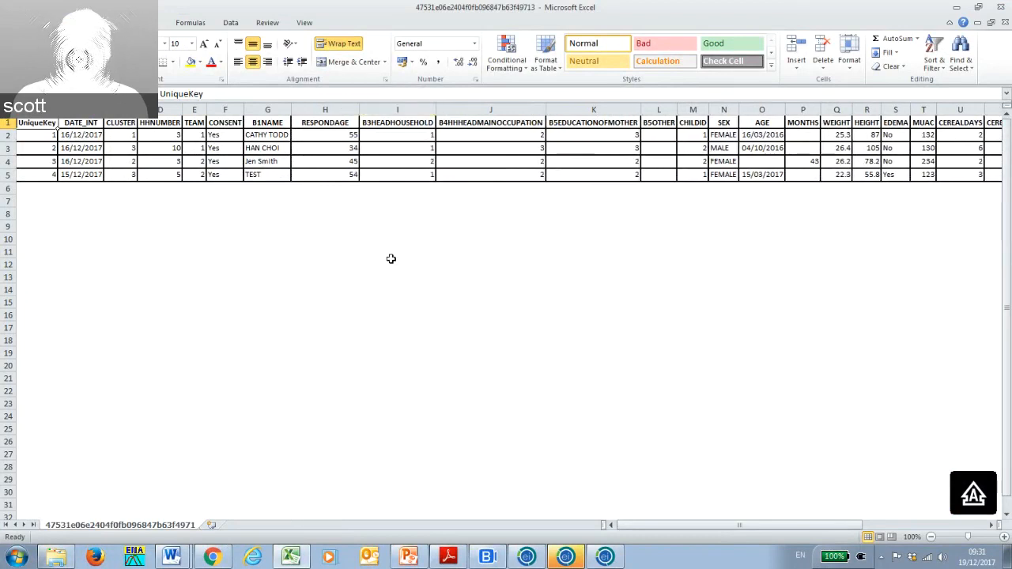
{"action": "mouse_move", "coordinate": [665, 524]}
{"action": "left_mouse_down"}
{"action": "mouse_move", "coordinate": [693, 527]}
{"action": "mouse_move", "coordinate": [663, 526]}
{"action": "left_mouse_up"}
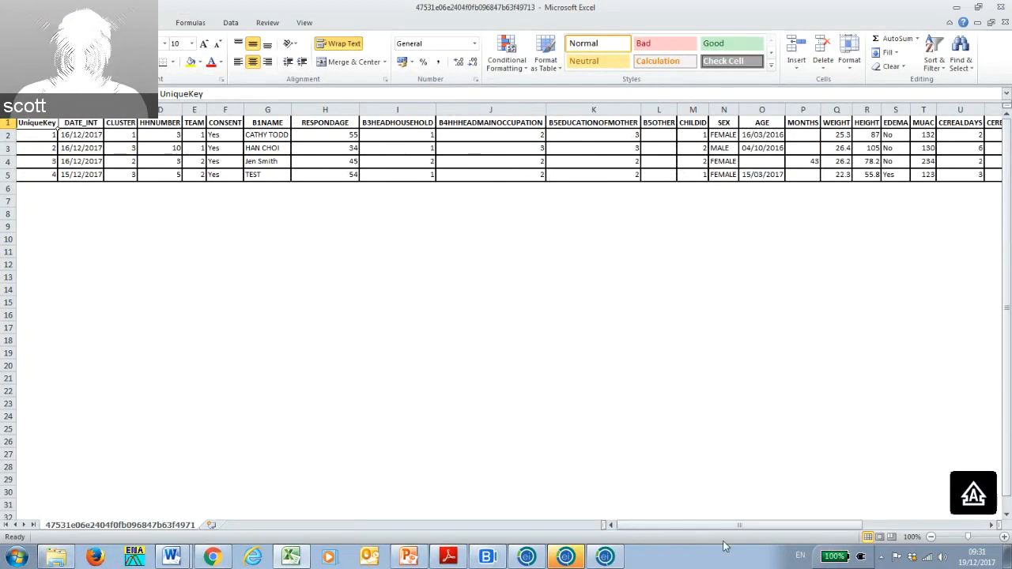
{"action": "left_click_drag", "start_coordinate": [722, 528], "coordinate": [744, 528]}
{"action": "double_click", "coordinate": [725, 13]}
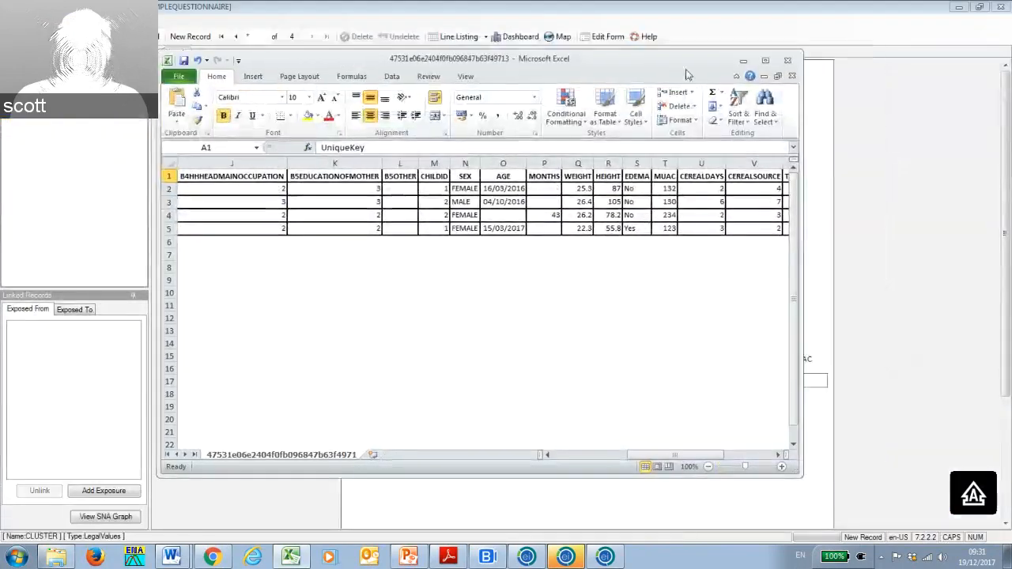
{"action": "left_click", "coordinate": [743, 62]}
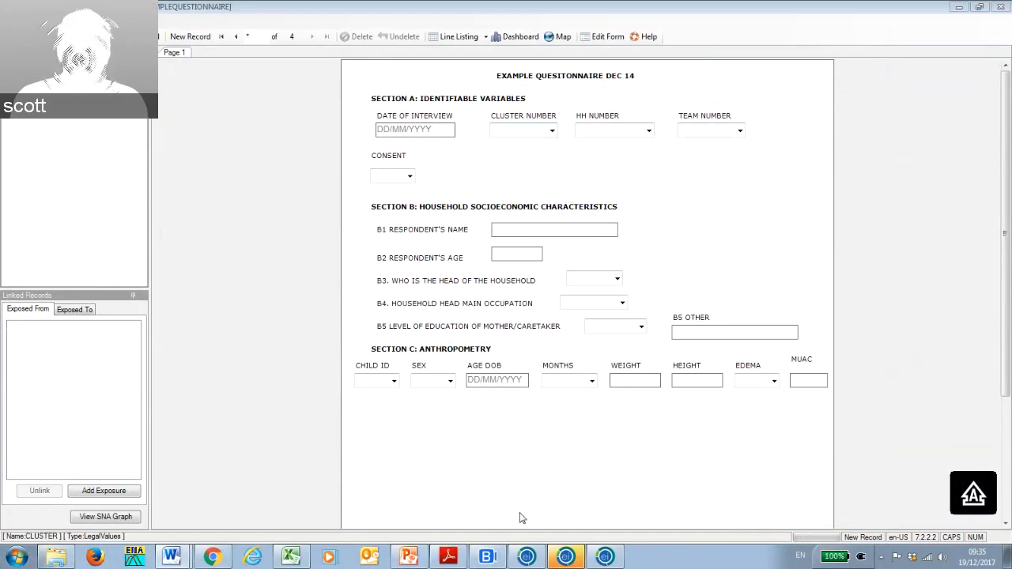
Switch to the Epi Info 7 Quick Start Guide PDF in Adobe Reader and enlarge its window over the entry form.
{"action": "mouse_move", "coordinate": [456, 559]}
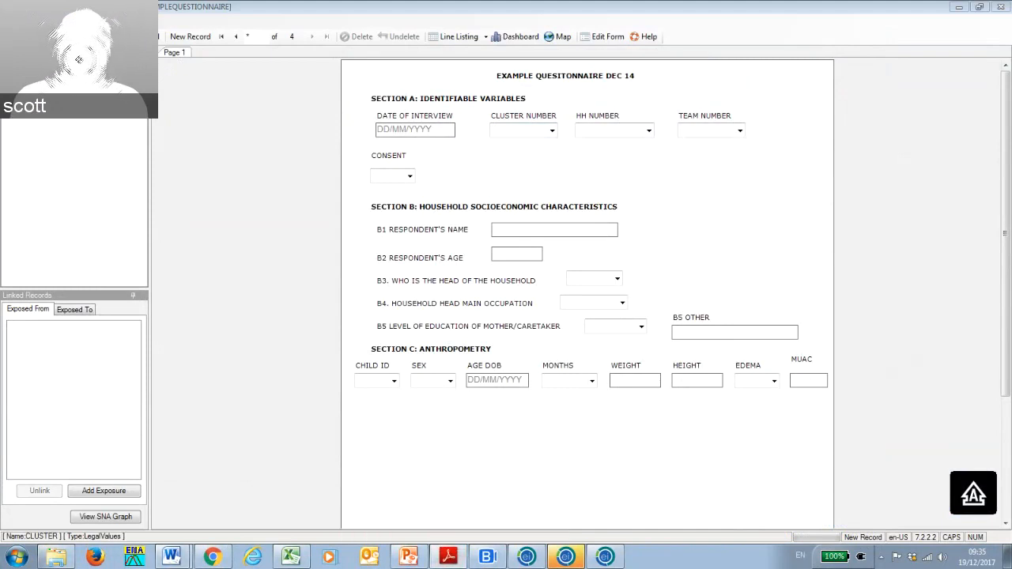
{"action": "left_click_drag", "start_coordinate": [1011, 92], "coordinate": [270, 75]}
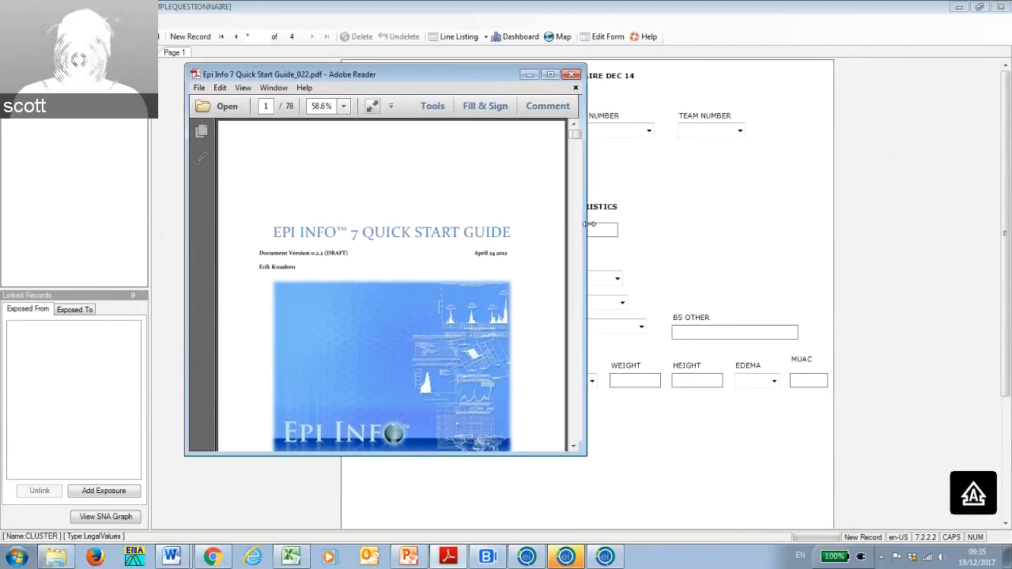
{"action": "left_click_drag", "start_coordinate": [582, 226], "coordinate": [843, 240]}
{"action": "left_click_drag", "start_coordinate": [619, 75], "coordinate": [555, 49]}
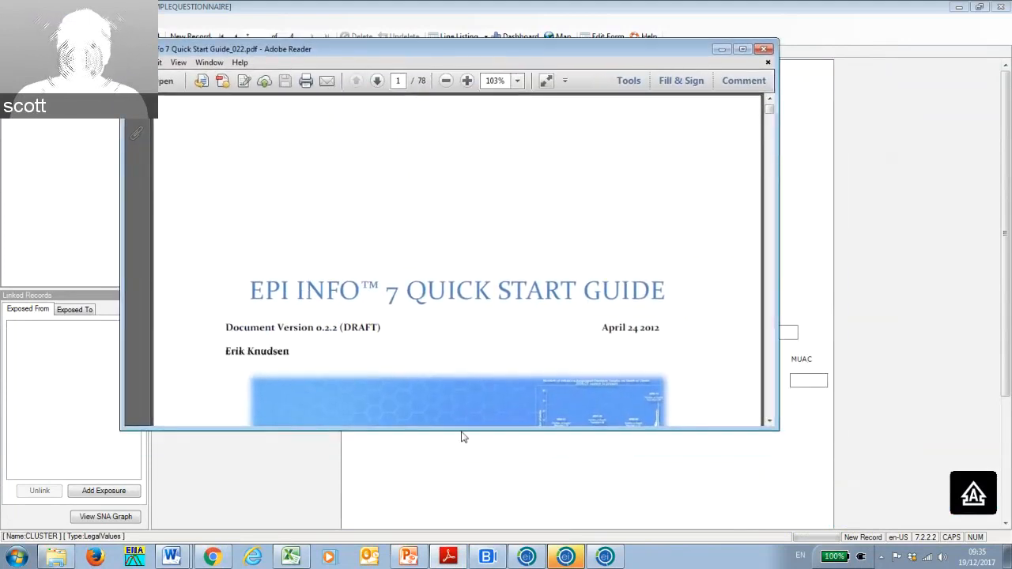
{"action": "left_click_drag", "start_coordinate": [460, 430], "coordinate": [460, 480]}
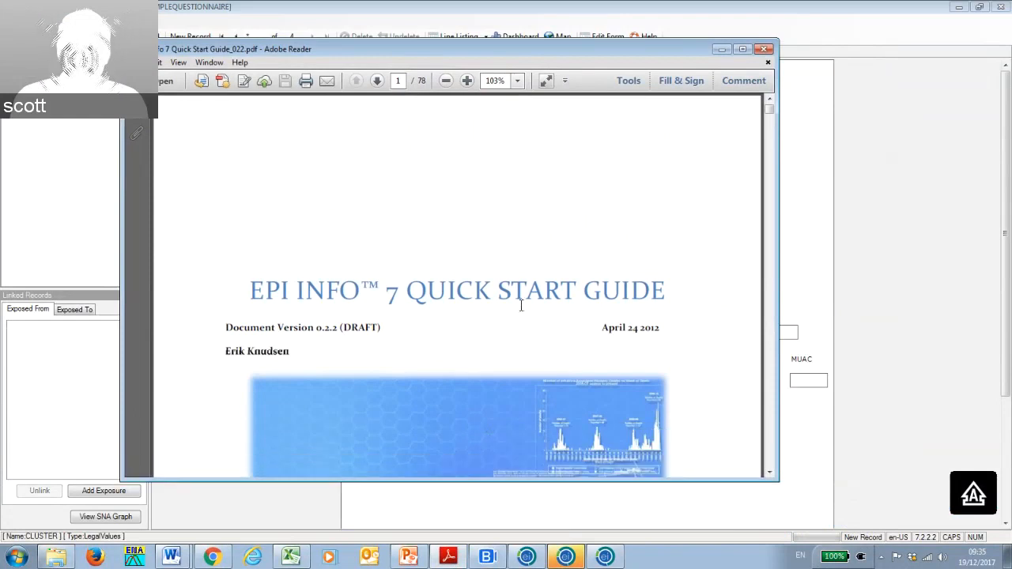
Examine the guide's table of contents and introduction, return to its cover page, and minimise the guide.
{"action": "scroll", "coordinate": [523, 306], "scroll_direction": "down", "scroll_amount": 1}
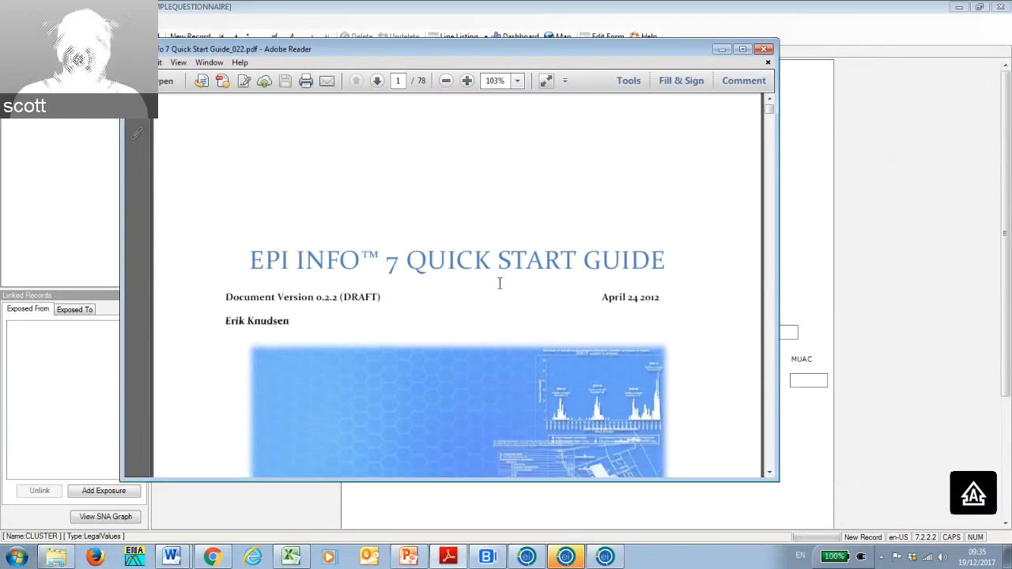
{"action": "scroll", "coordinate": [484, 288], "scroll_direction": "down", "scroll_amount": 1}
{"action": "scroll", "coordinate": [483, 284], "scroll_direction": "down", "scroll_amount": 1}
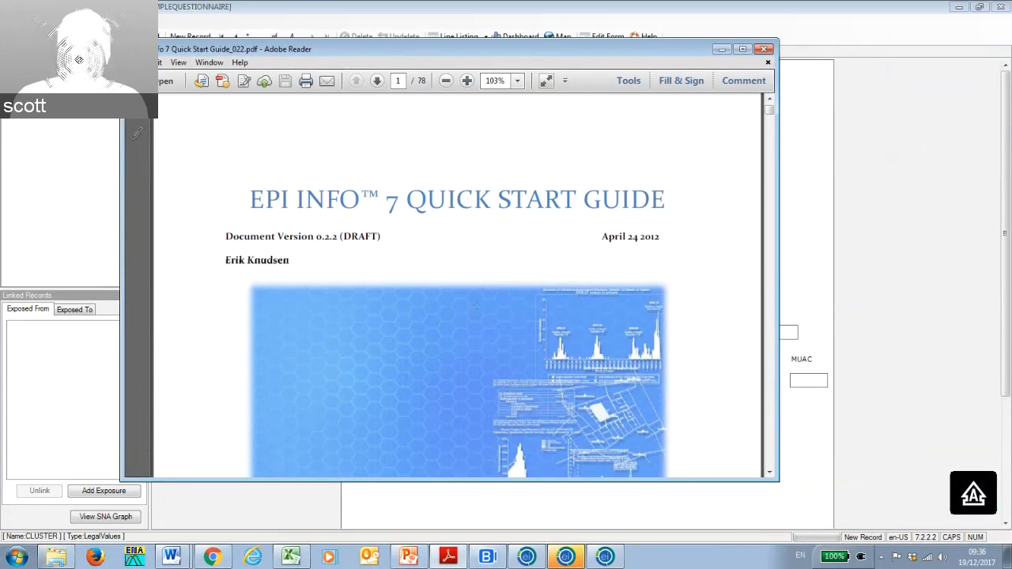
{"action": "scroll", "coordinate": [475, 305], "scroll_direction": "down", "scroll_amount": 2}
{"action": "scroll", "coordinate": [422, 206], "scroll_direction": "down", "scroll_amount": 10}
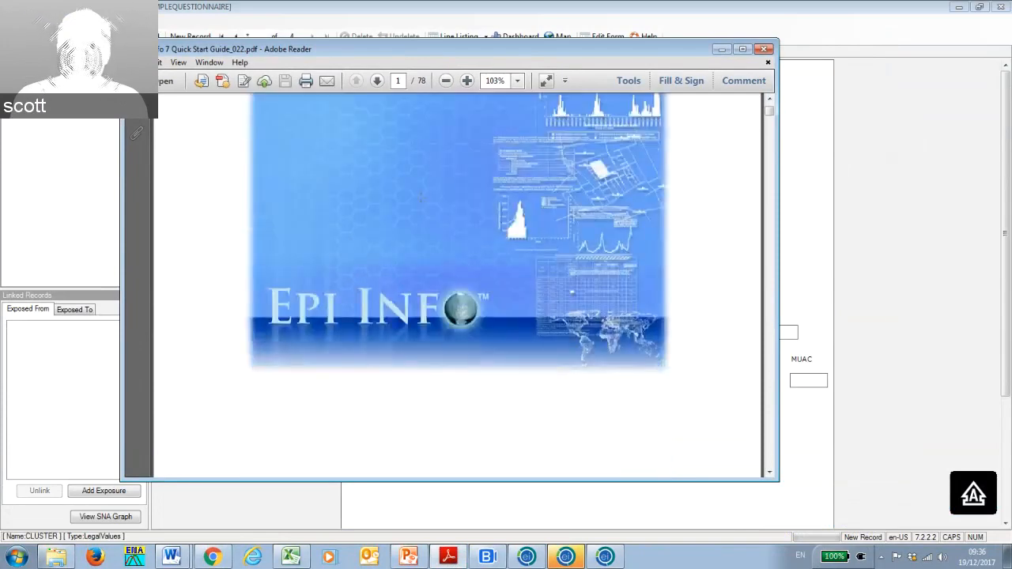
{"action": "scroll", "coordinate": [422, 208], "scroll_direction": "down", "scroll_amount": 10}
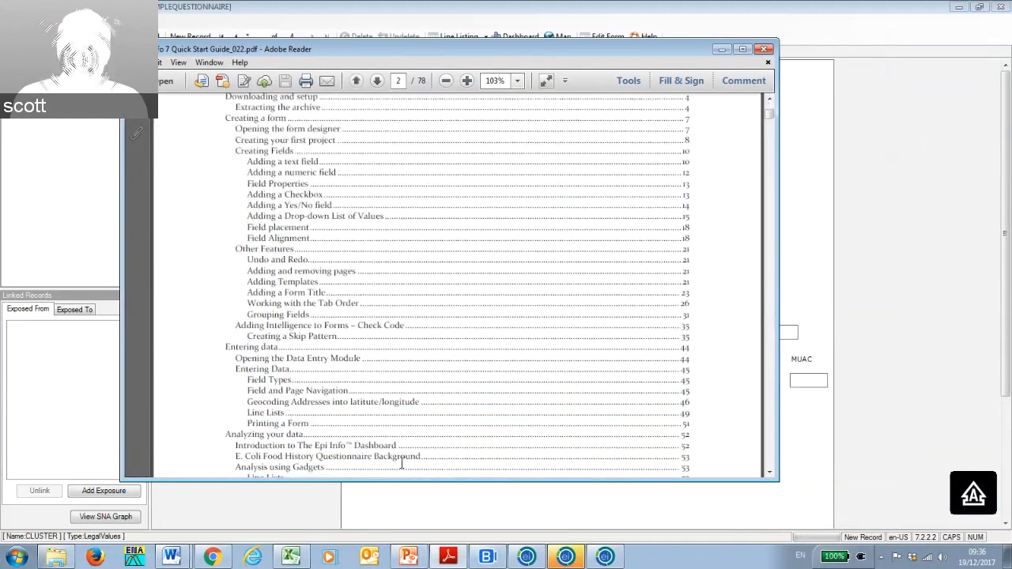
{"action": "left_click_drag", "start_coordinate": [412, 481], "coordinate": [412, 511]}
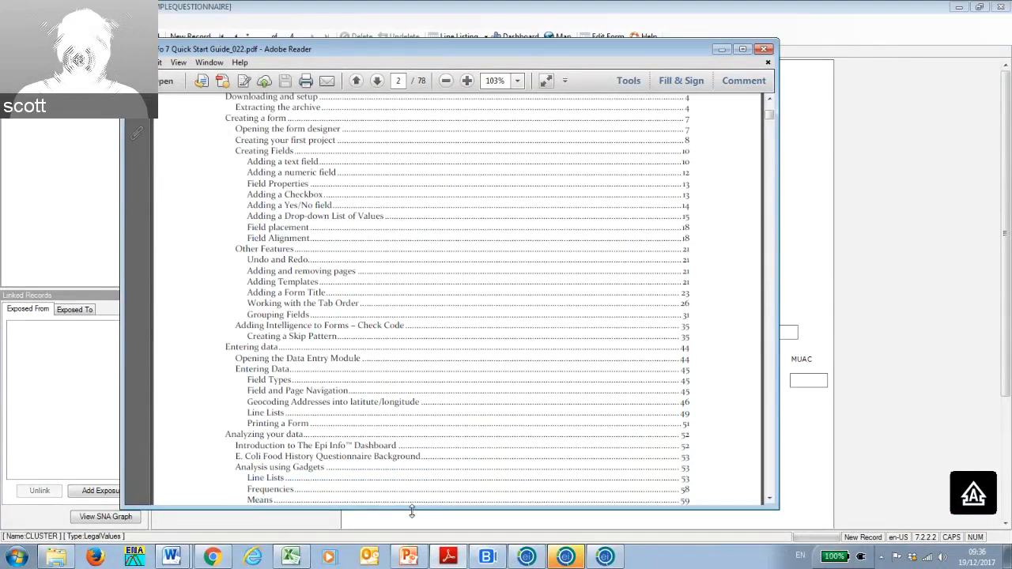
{"action": "scroll", "coordinate": [513, 342], "scroll_direction": "down", "scroll_amount": 5}
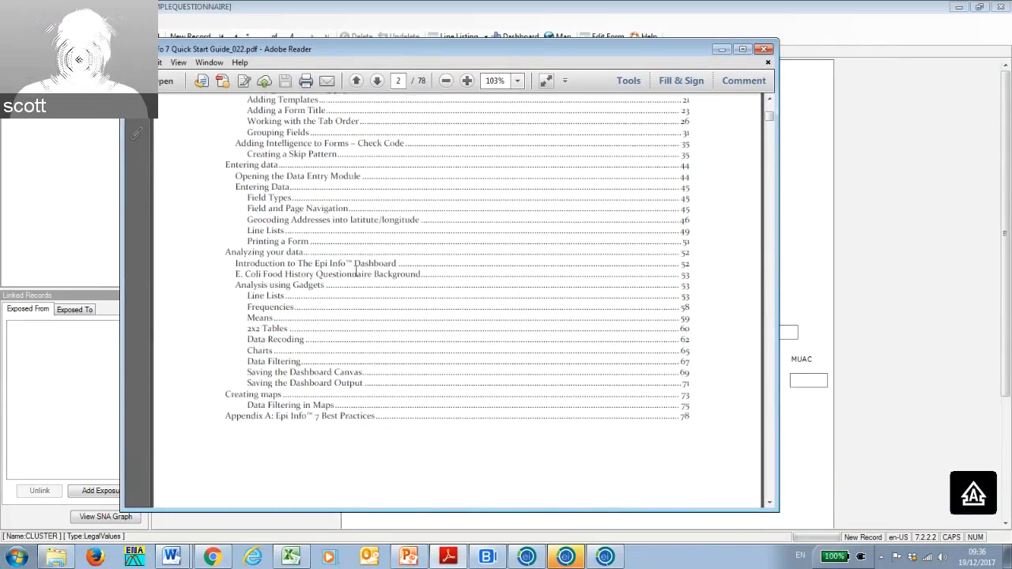
{"action": "scroll", "coordinate": [409, 264], "scroll_direction": "down", "scroll_amount": 2}
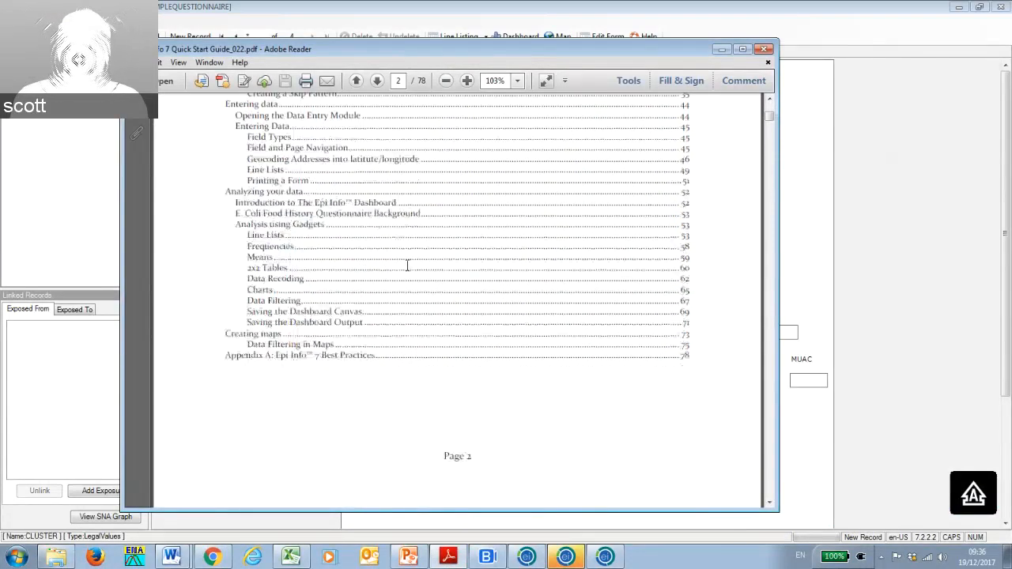
{"action": "scroll", "coordinate": [449, 275], "scroll_direction": "down", "scroll_amount": 12}
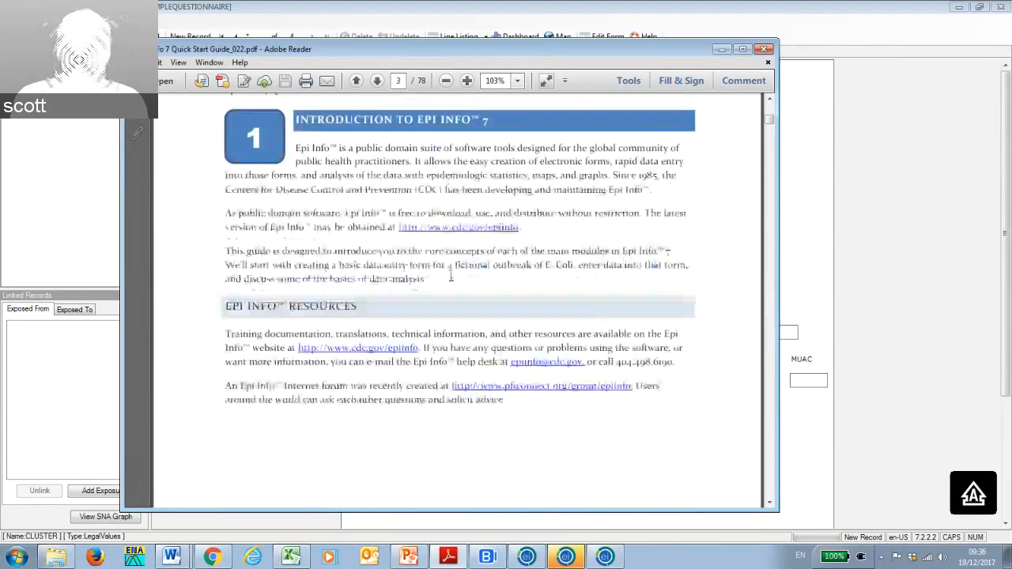
{"action": "left_click_drag", "start_coordinate": [771, 122], "coordinate": [771, 108]}
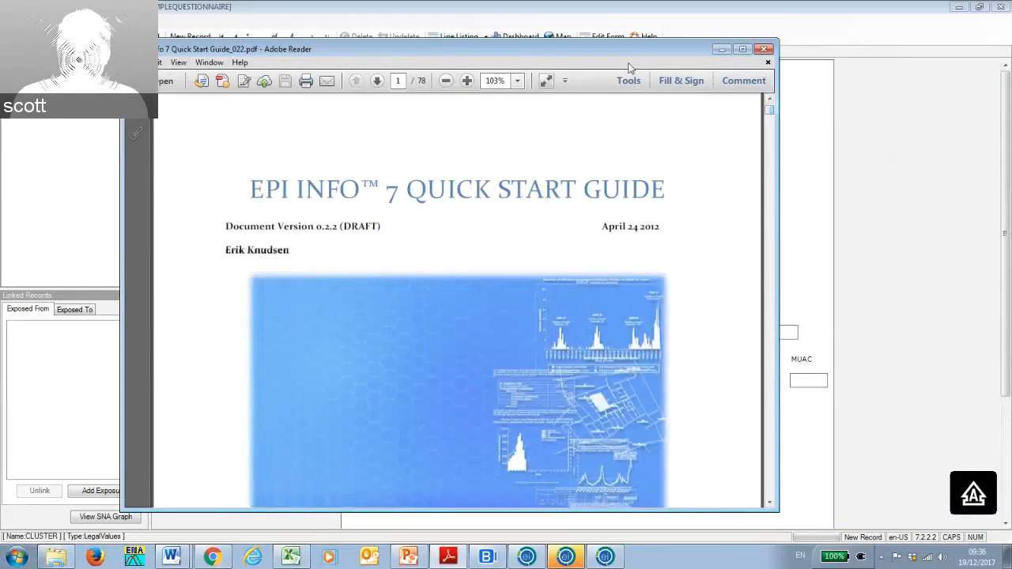
{"action": "left_click", "coordinate": [720, 50]}
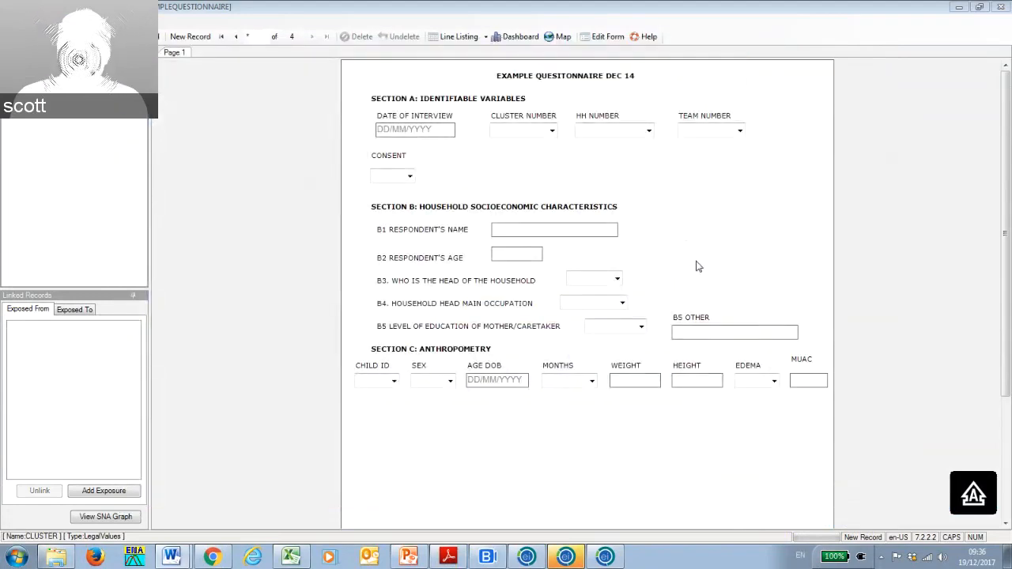